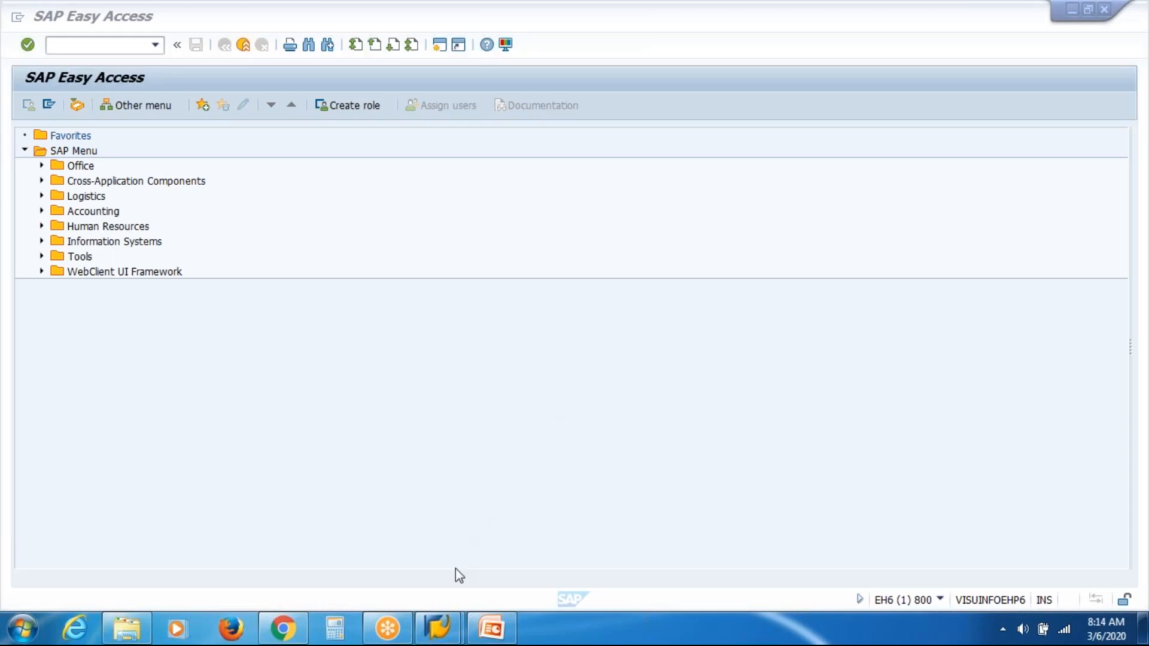
Step: Switch to the Organizational Management presentation and page through the slides to the Infotype slide
click(504, 631)
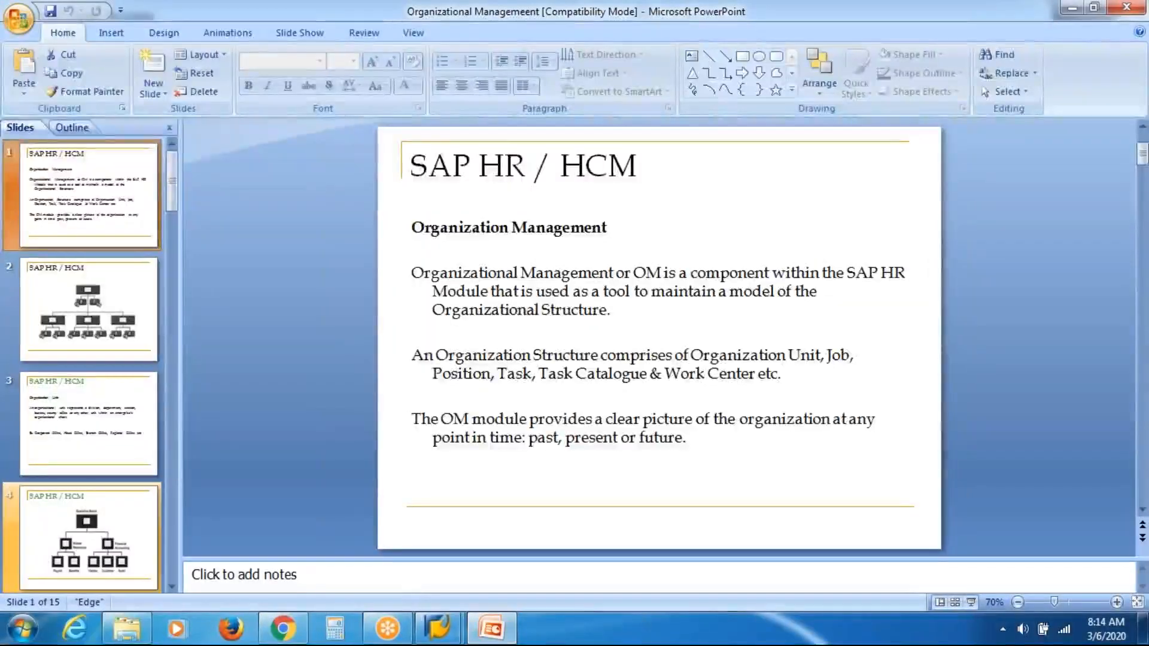
click(98, 535)
scroll(99, 535, down, 3)
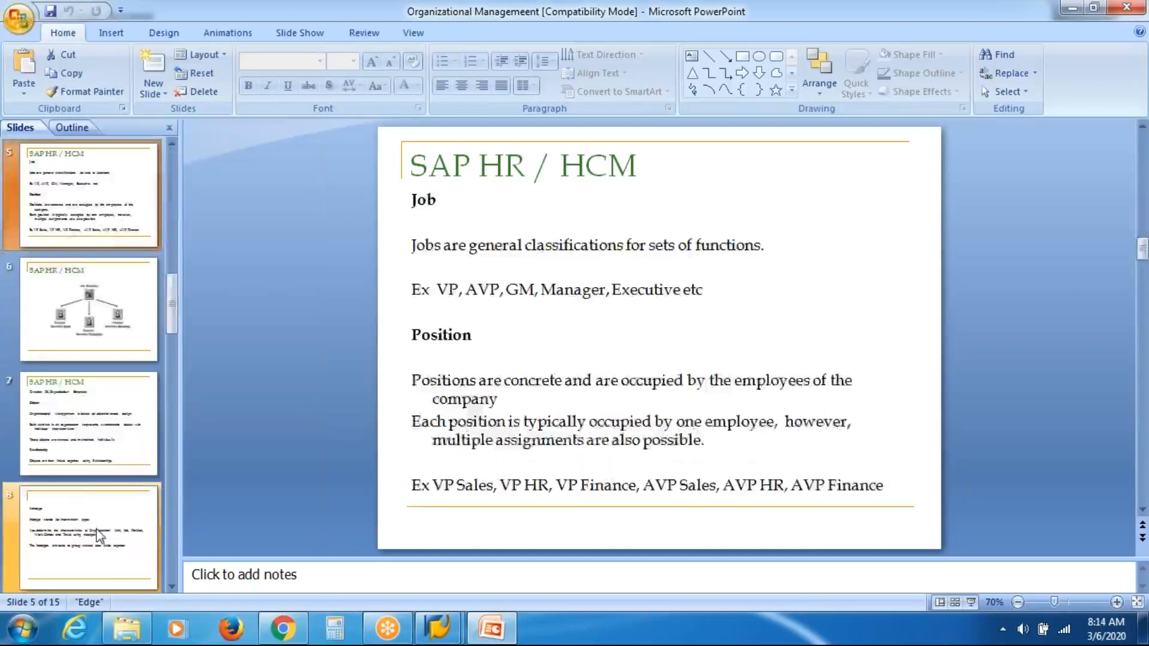
key(Down)
key(Down)
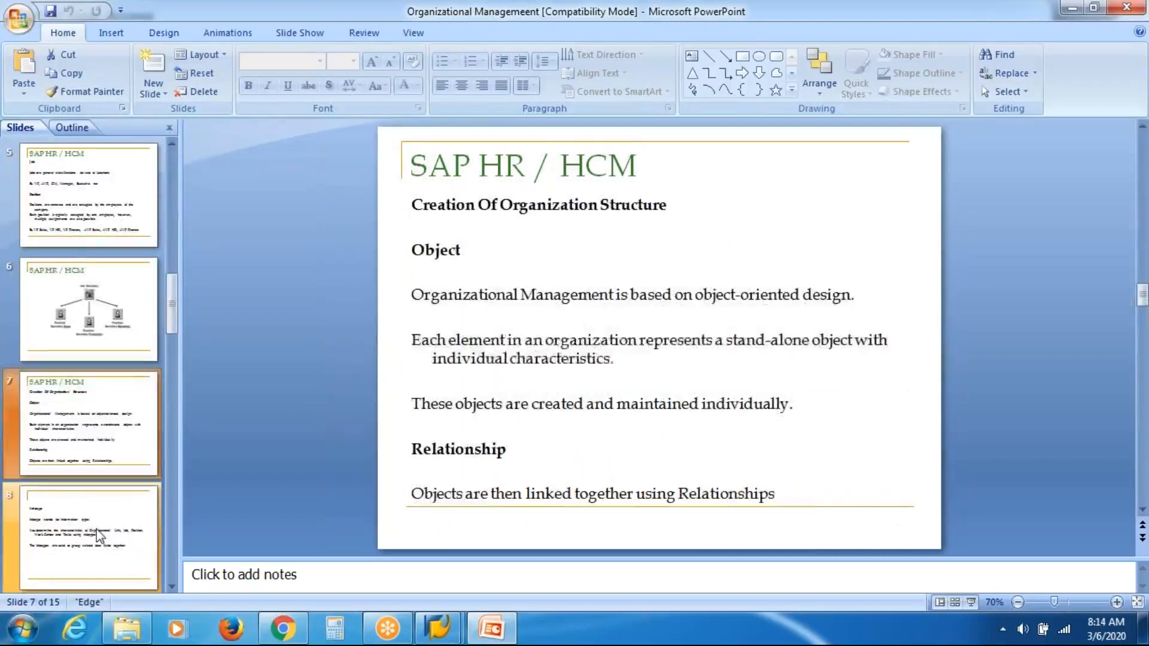
key(Down)
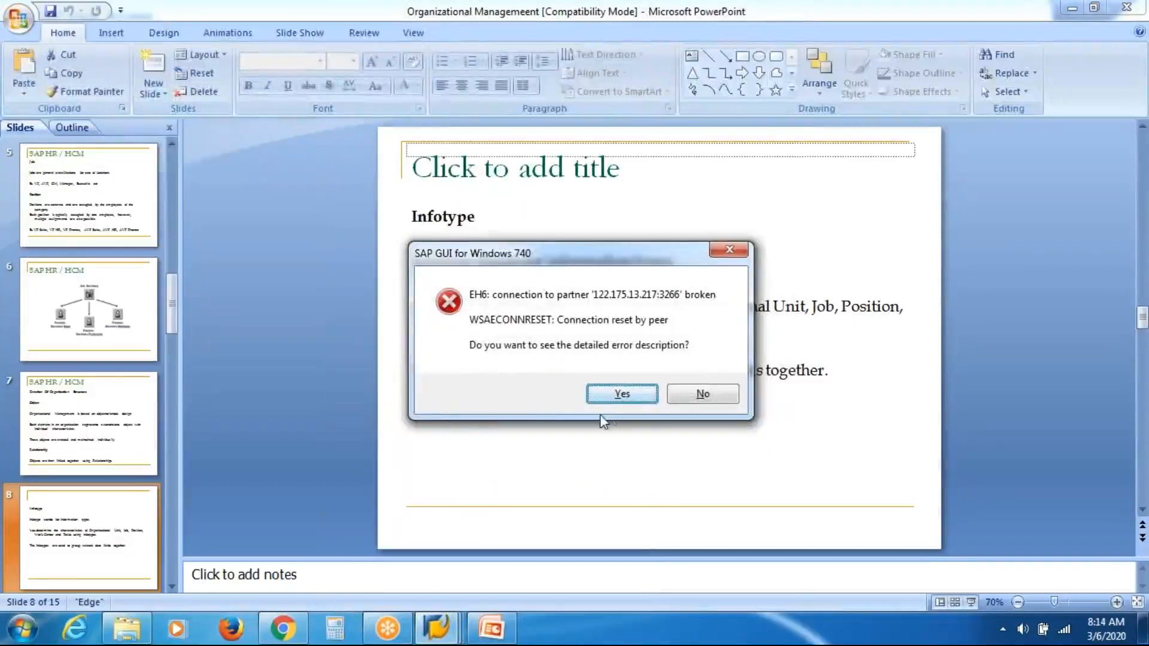
Step: Dismiss the connection error and log back on to the SAP HR server in client 800 with the user's credentials
click(702, 393)
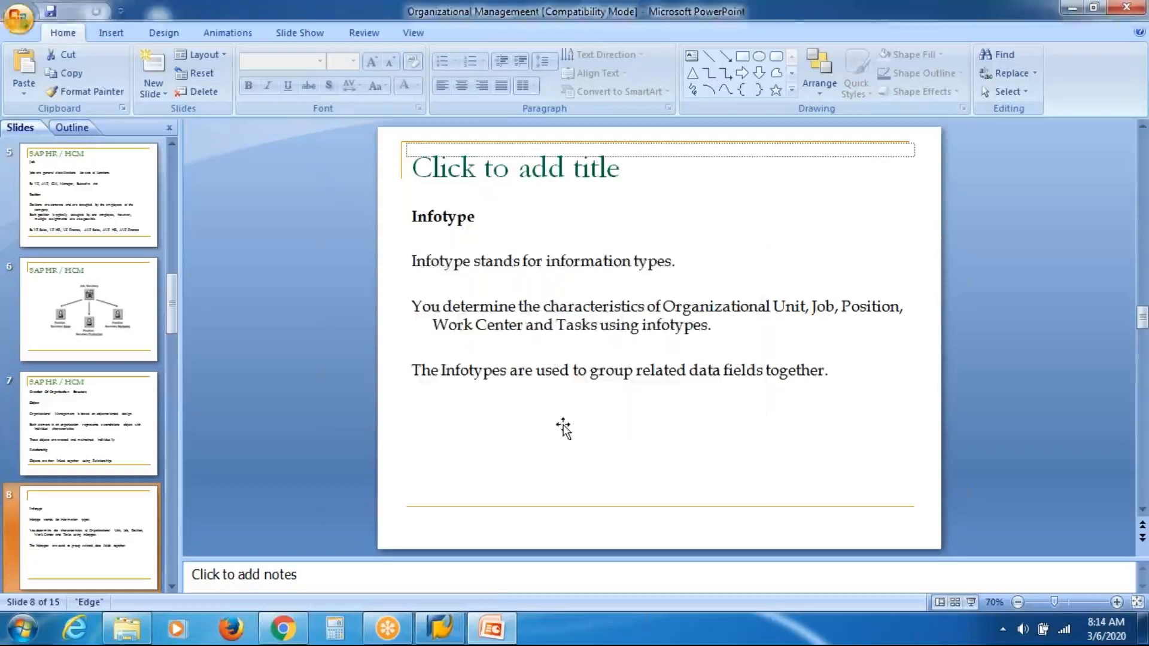
click(501, 302)
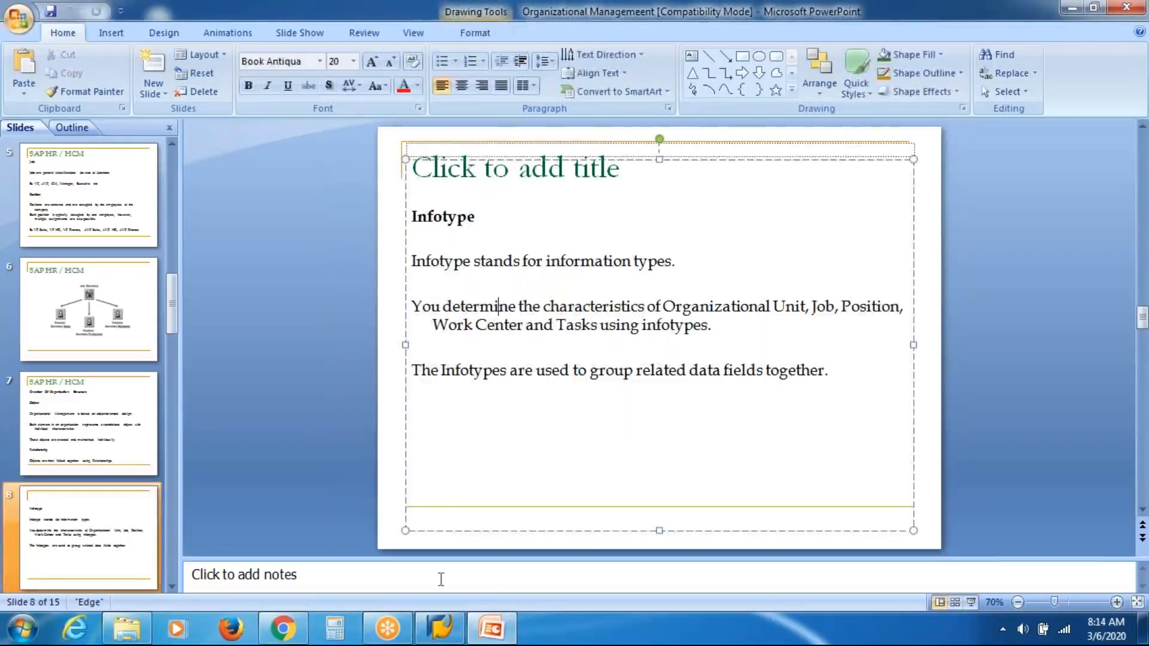
click(440, 630)
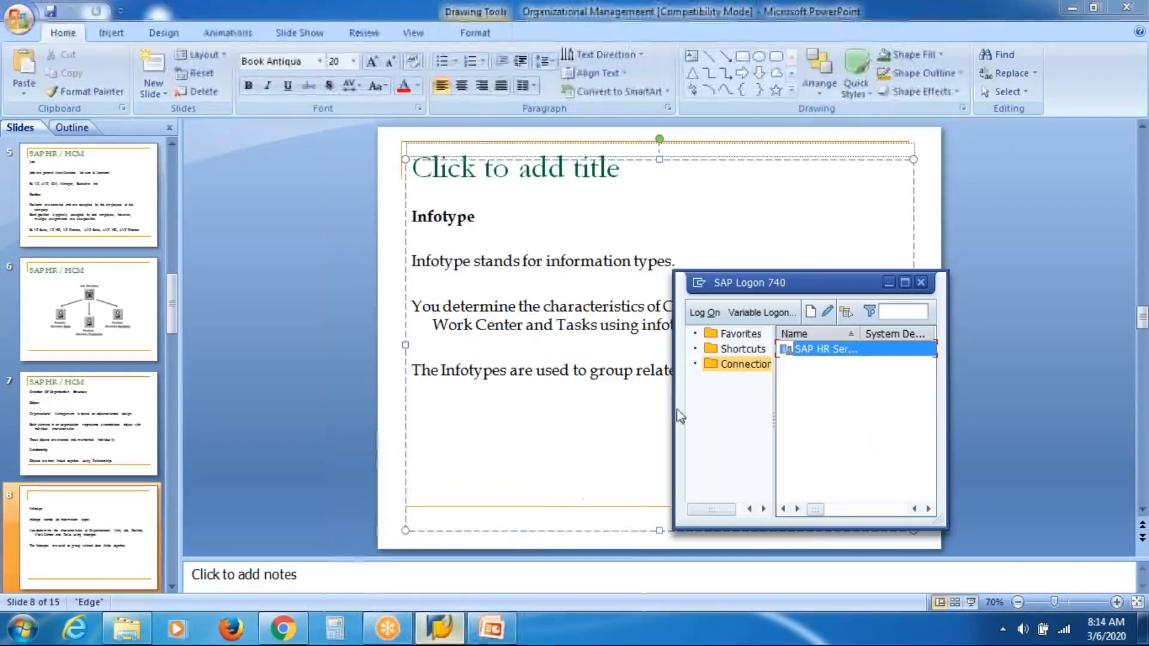
click(843, 352)
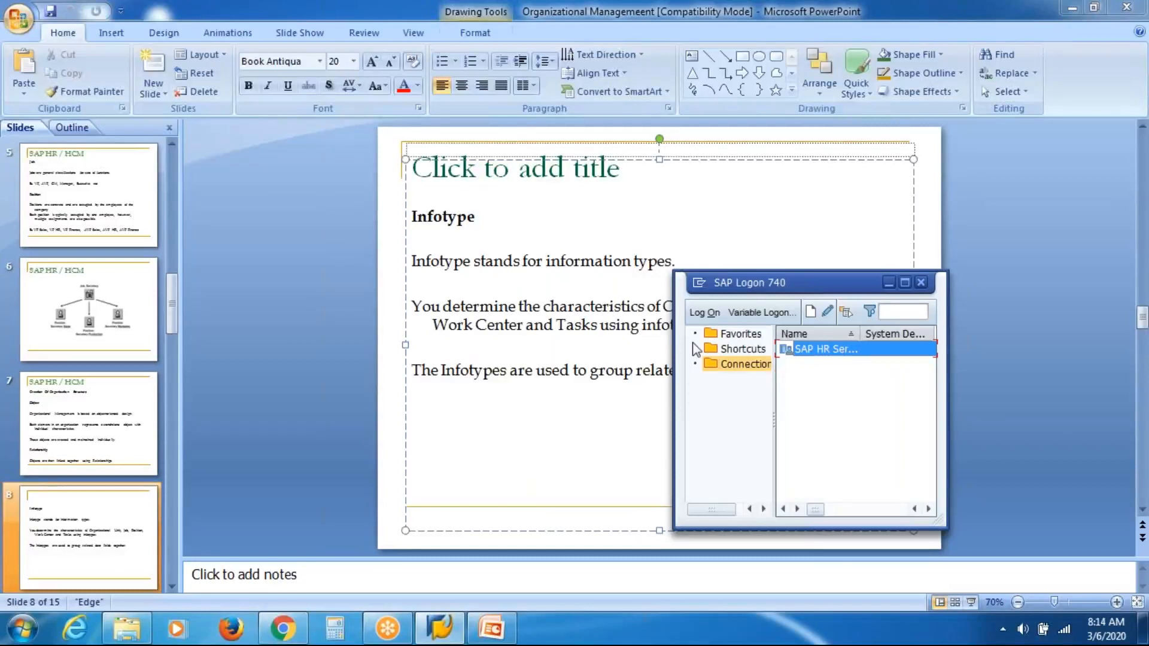
click(746, 364)
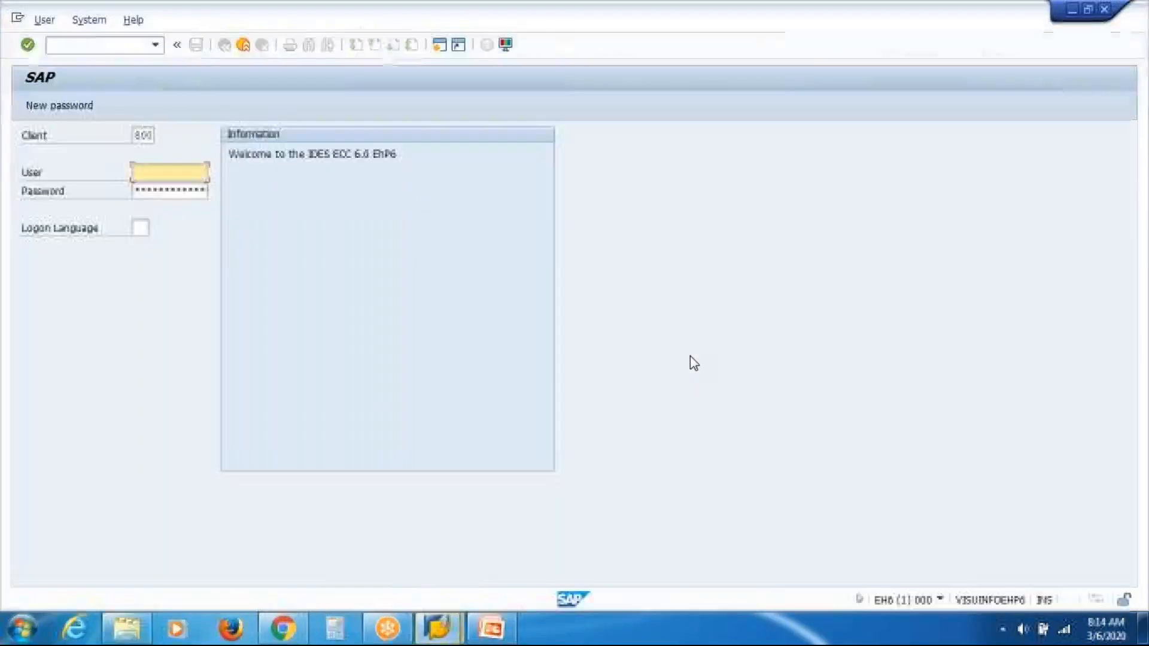
key(Down)
key(Return)
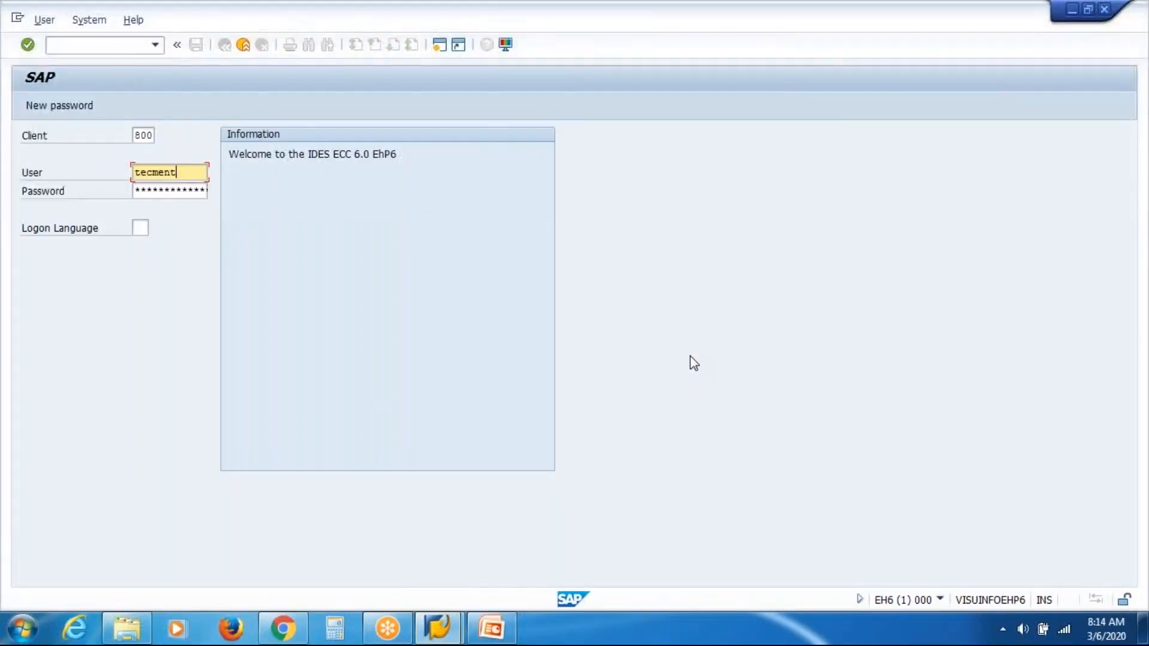
key(Tab)
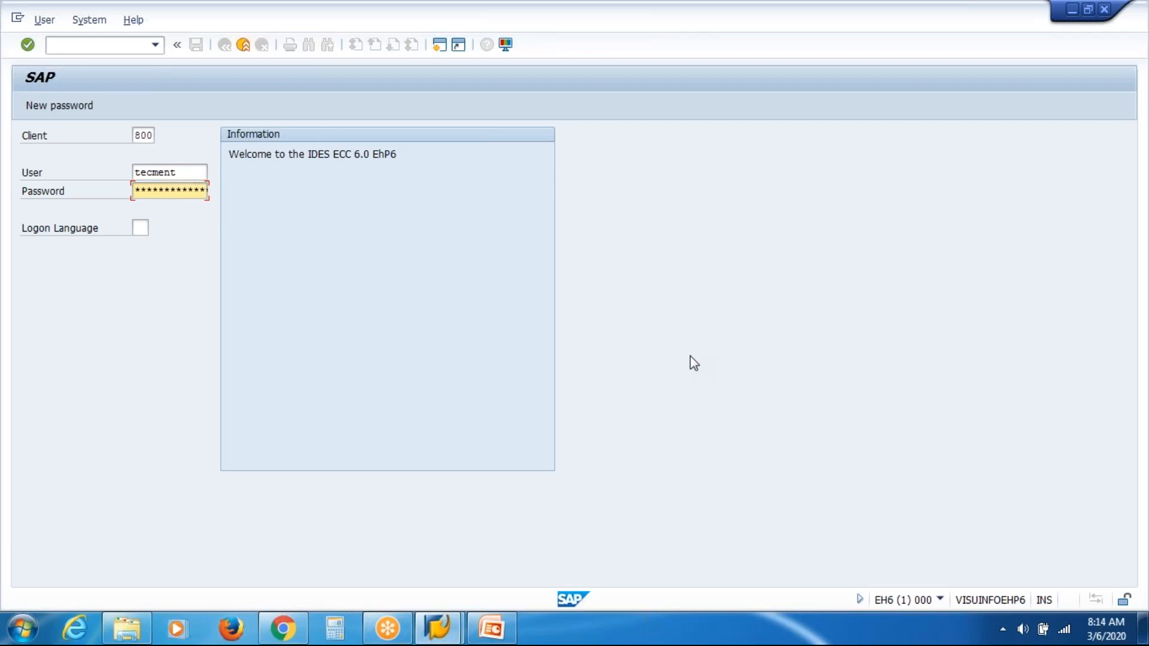
key(Return)
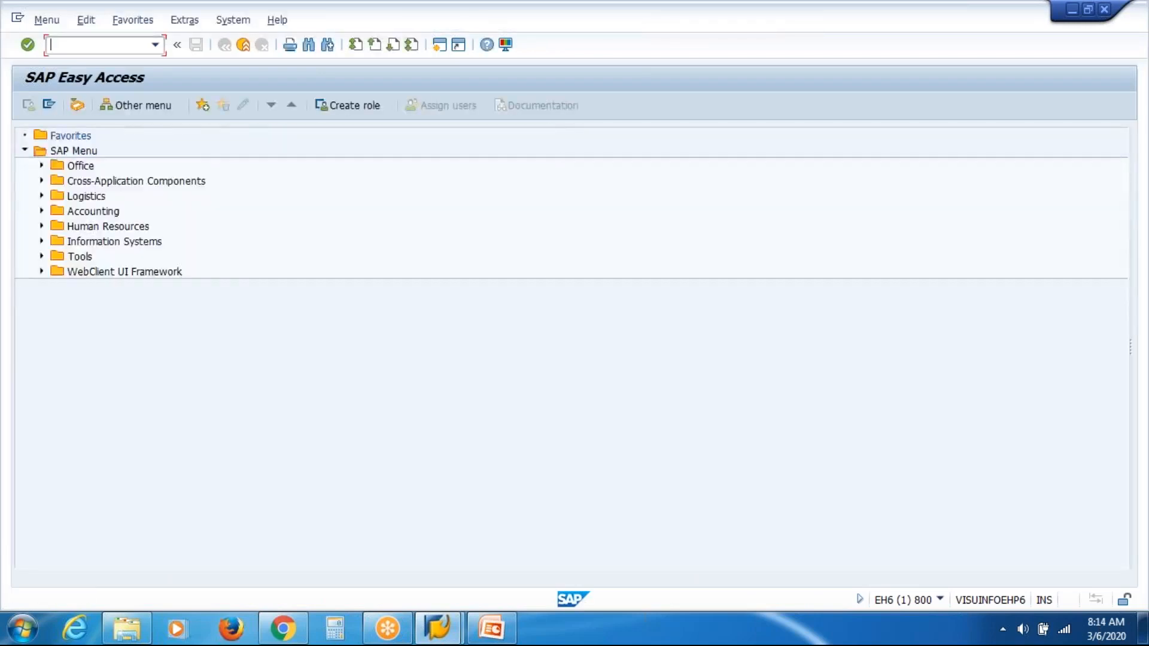
Step: Open Organizational Unit maintenance under Human Resources, Organizational Management, Expert Mode
click(42, 227)
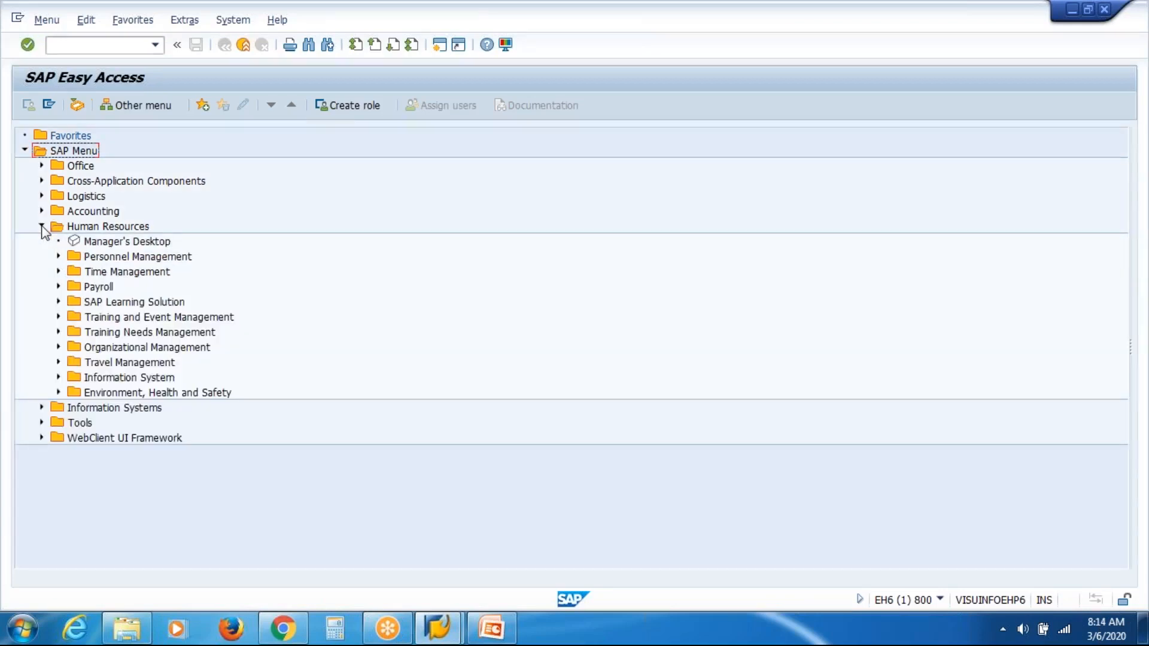
click(59, 348)
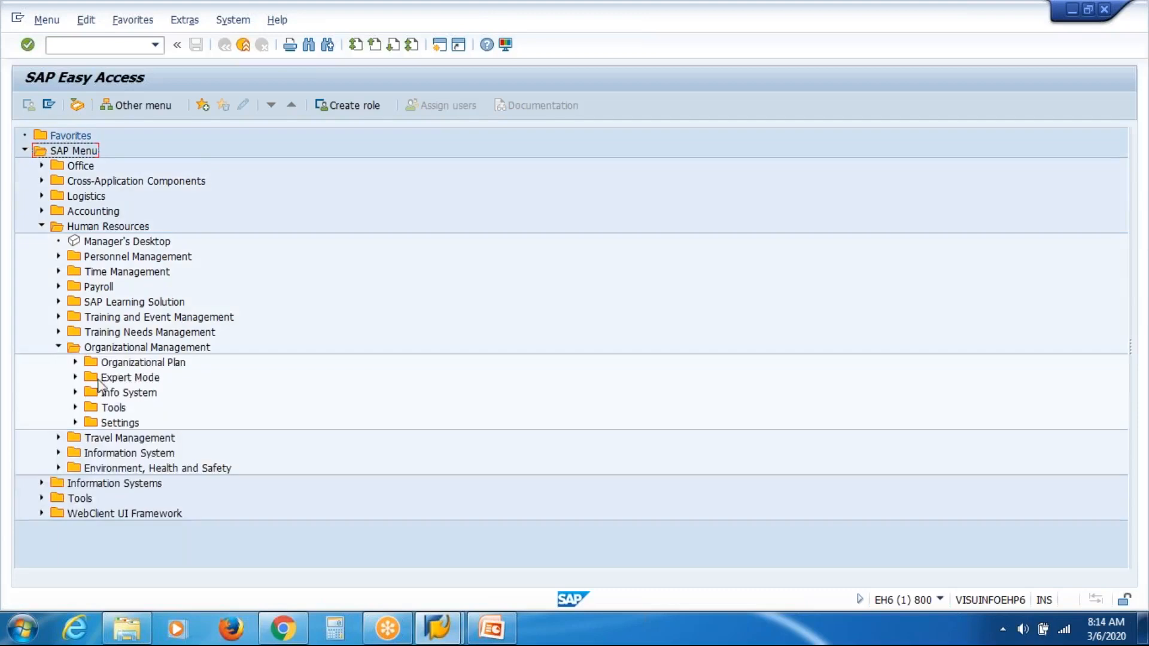
click(76, 378)
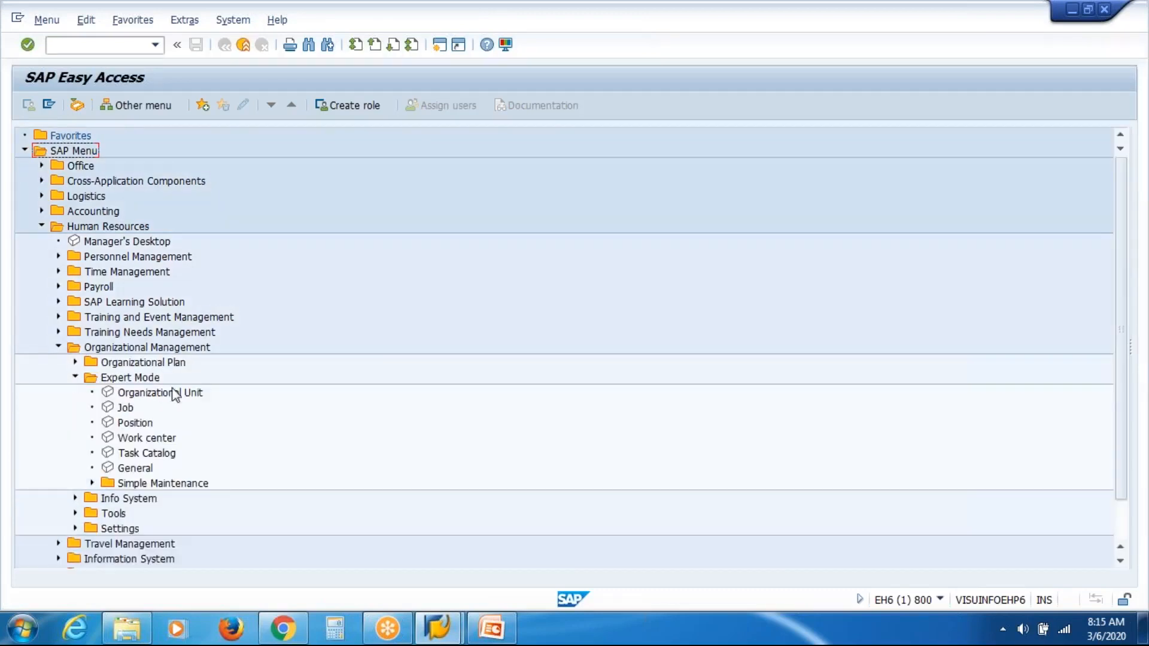
double_click(157, 395)
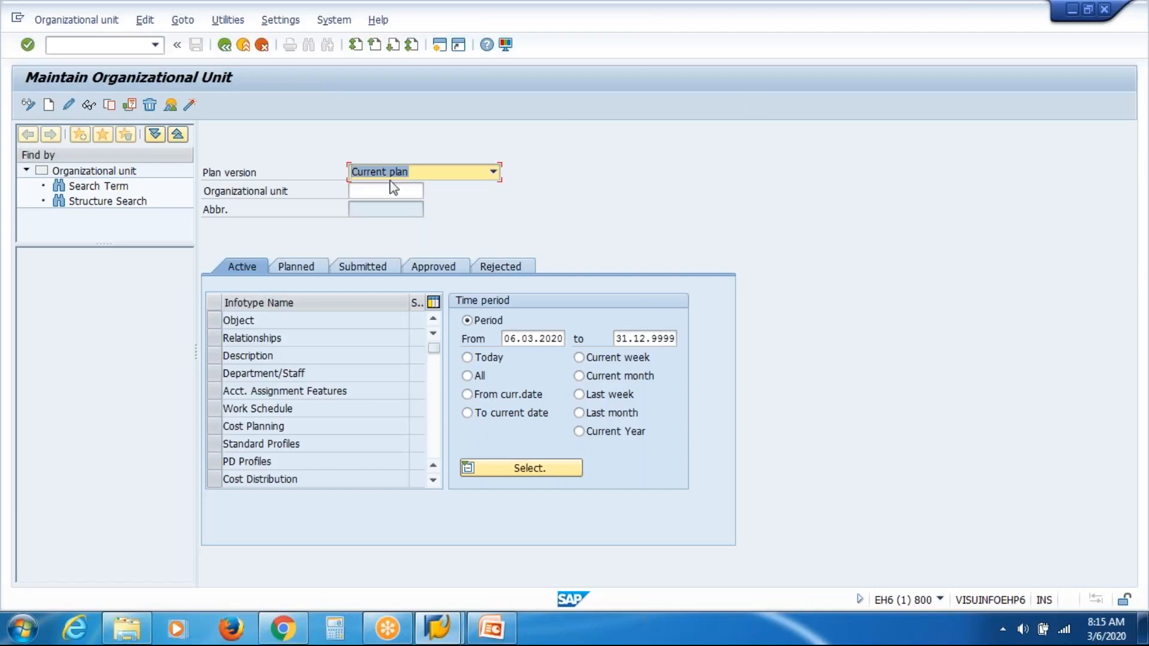
Step: Search organizational units by the term VAS and open VAS Inc from the hit list
click(91, 187)
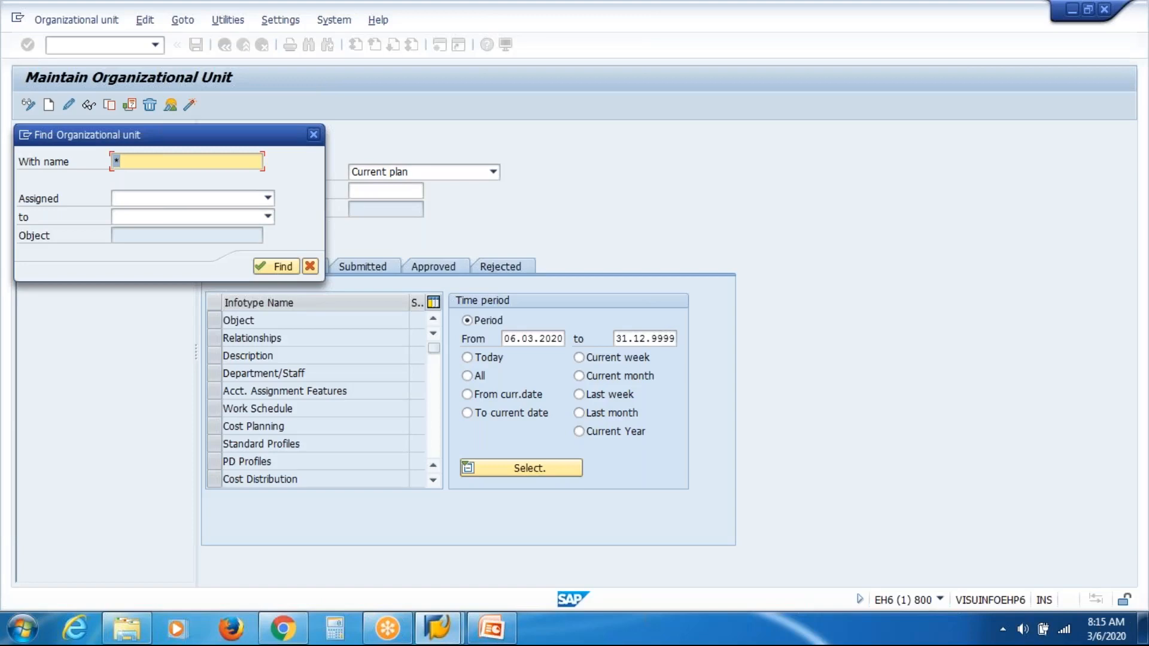
text(VAS)
key(Return)
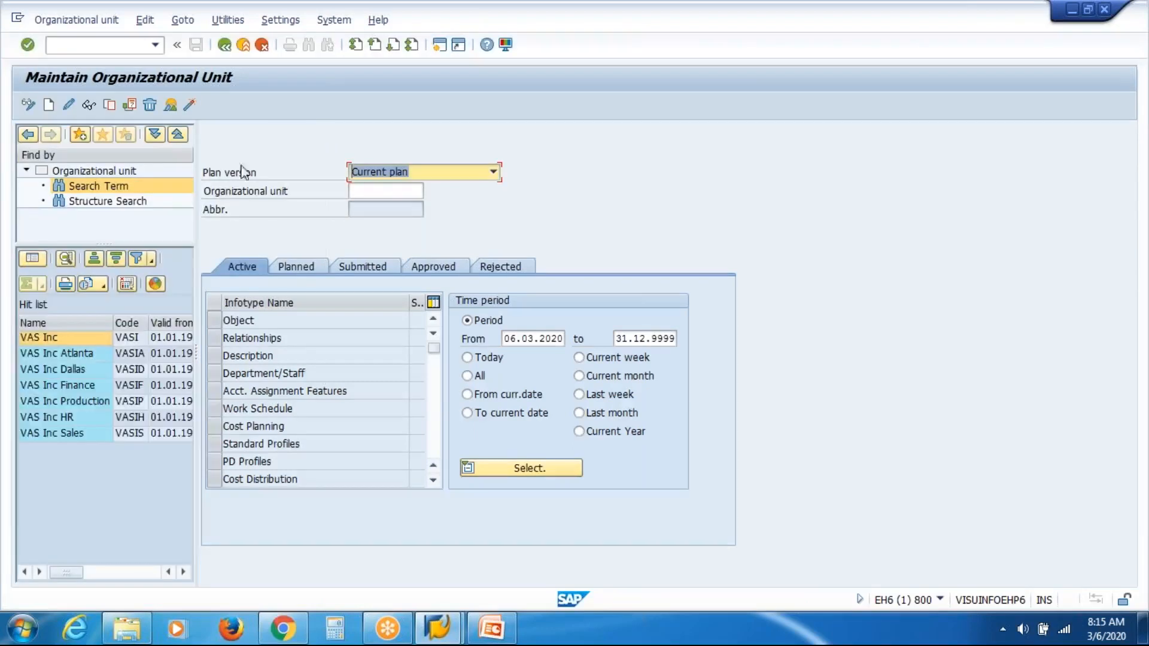
double_click(30, 338)
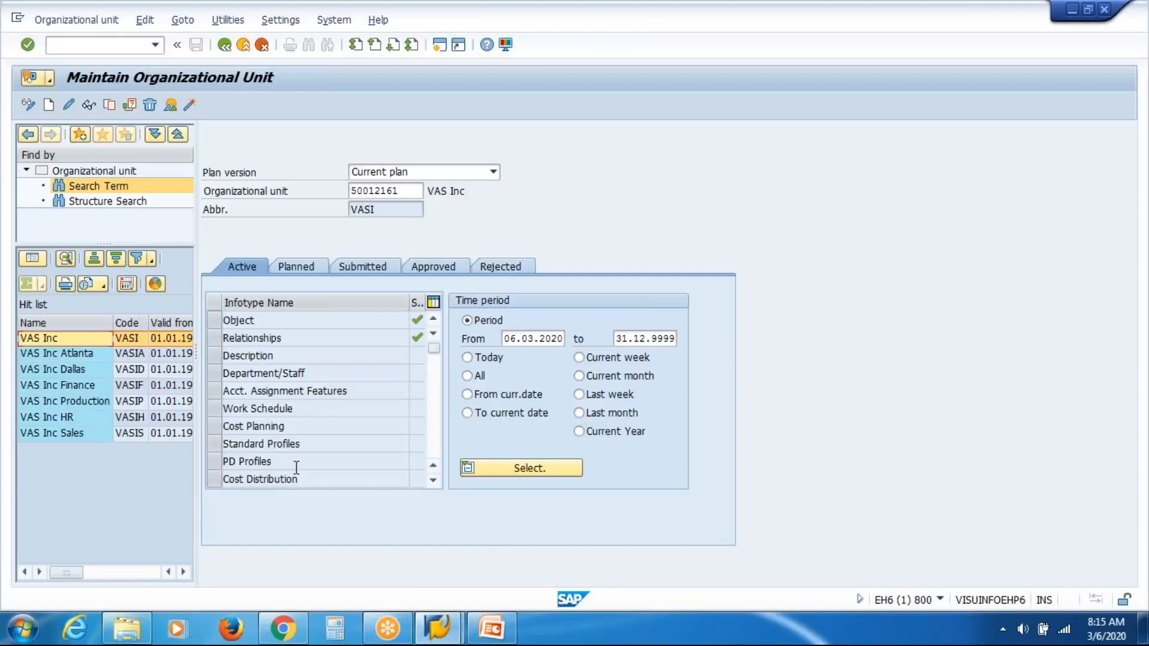
Step: Review the object and relationship slide in the presentation and return to SAP
click(492, 634)
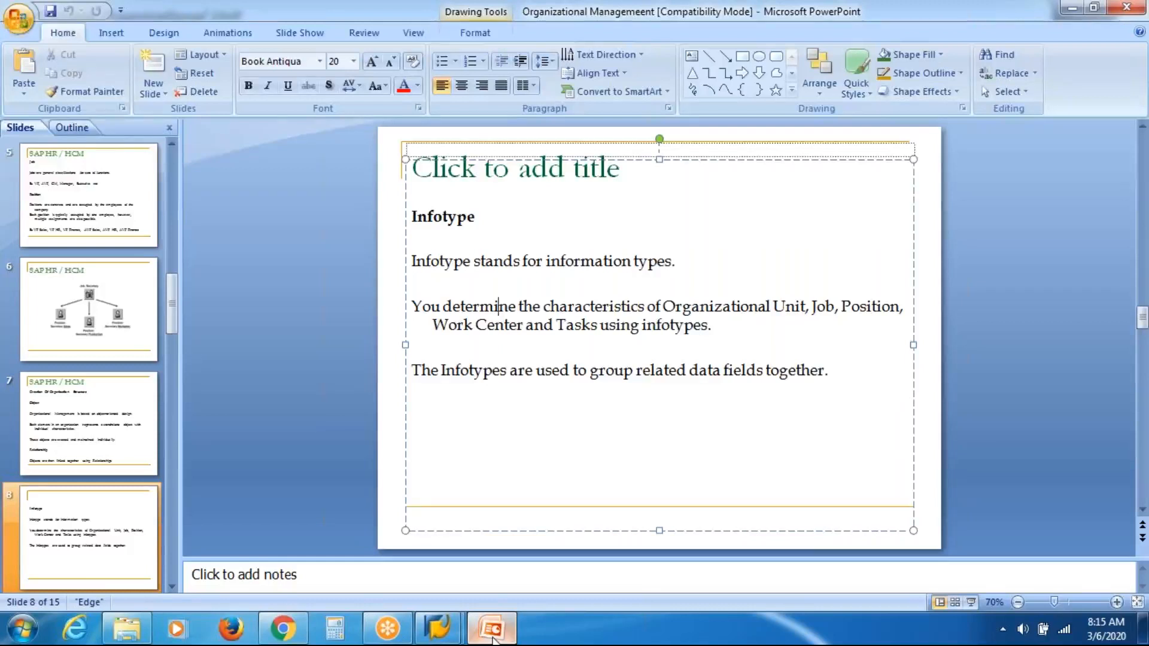
click(96, 427)
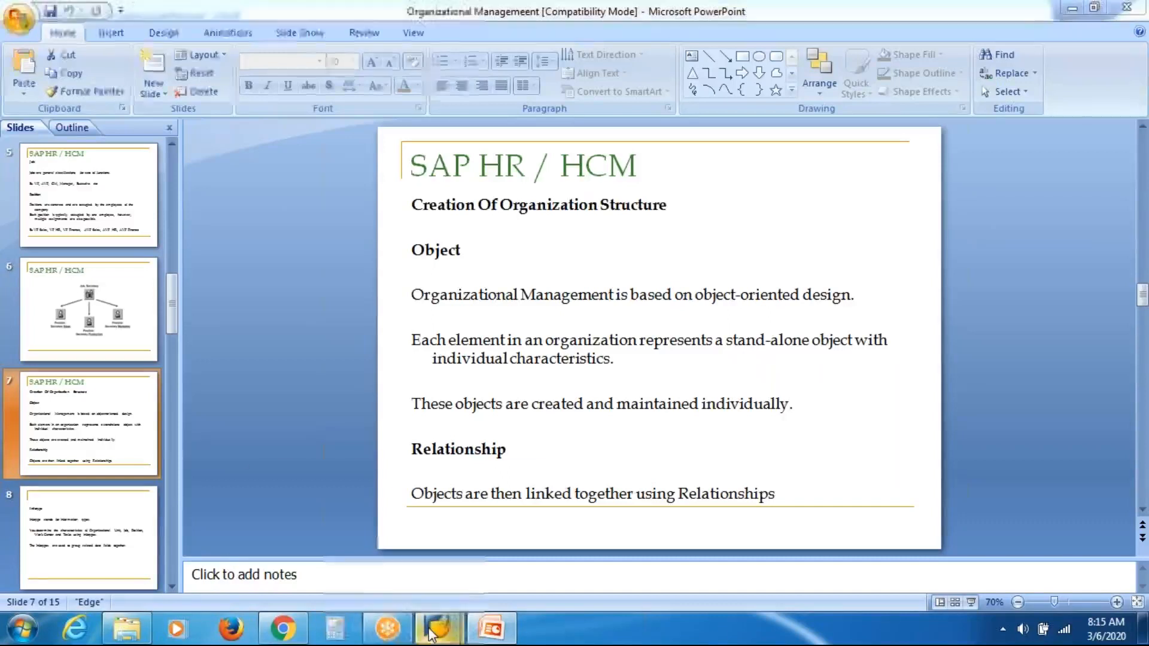
mouse_move(437, 629)
click(515, 558)
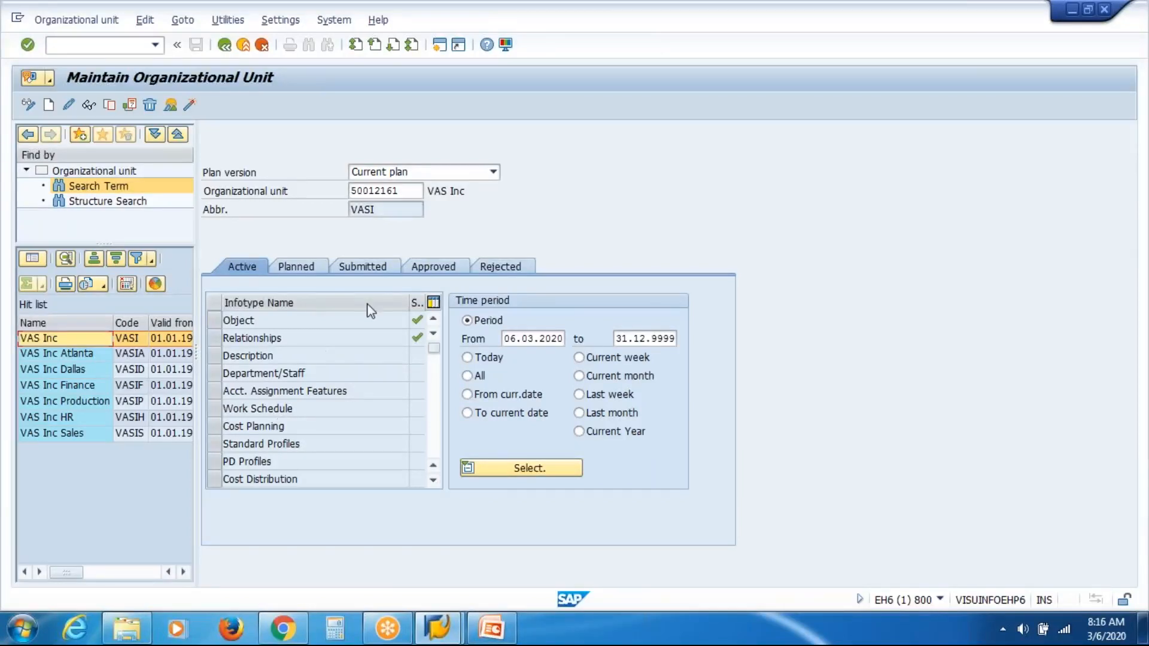
Step: Widen the infotype Status column, display the Object infotype of VAS Inc, and go back
mouse_move(410, 306)
mouse_down()
mouse_move(374, 313)
mouse_move(413, 302)
mouse_up()
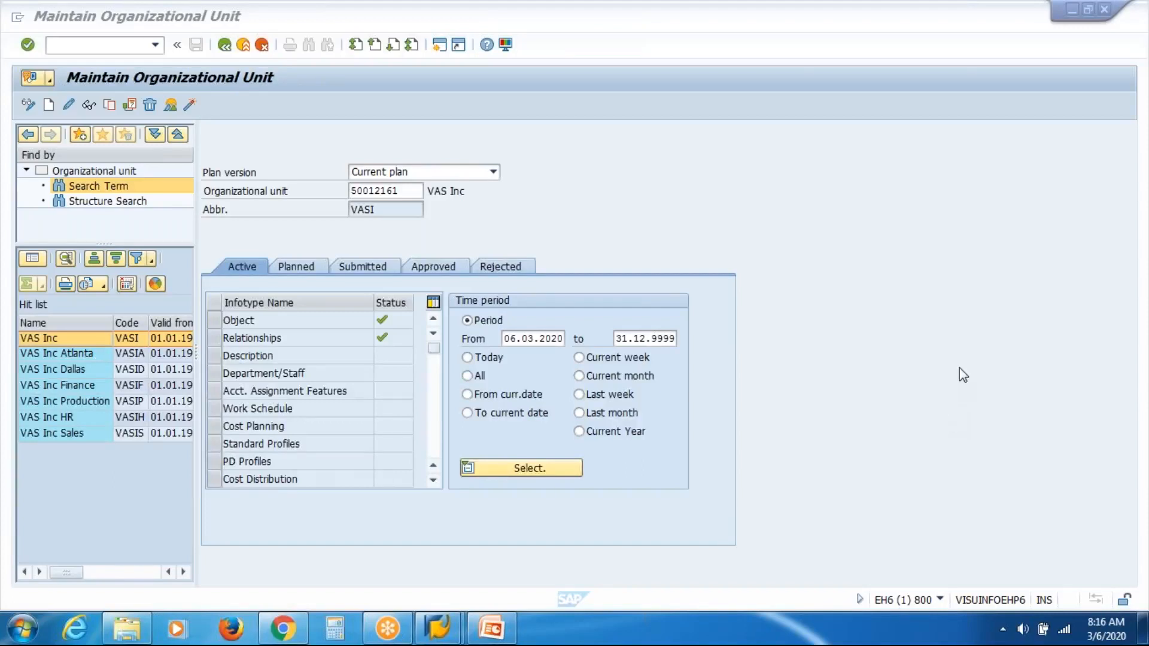
click(830, 431)
click(216, 328)
click(213, 322)
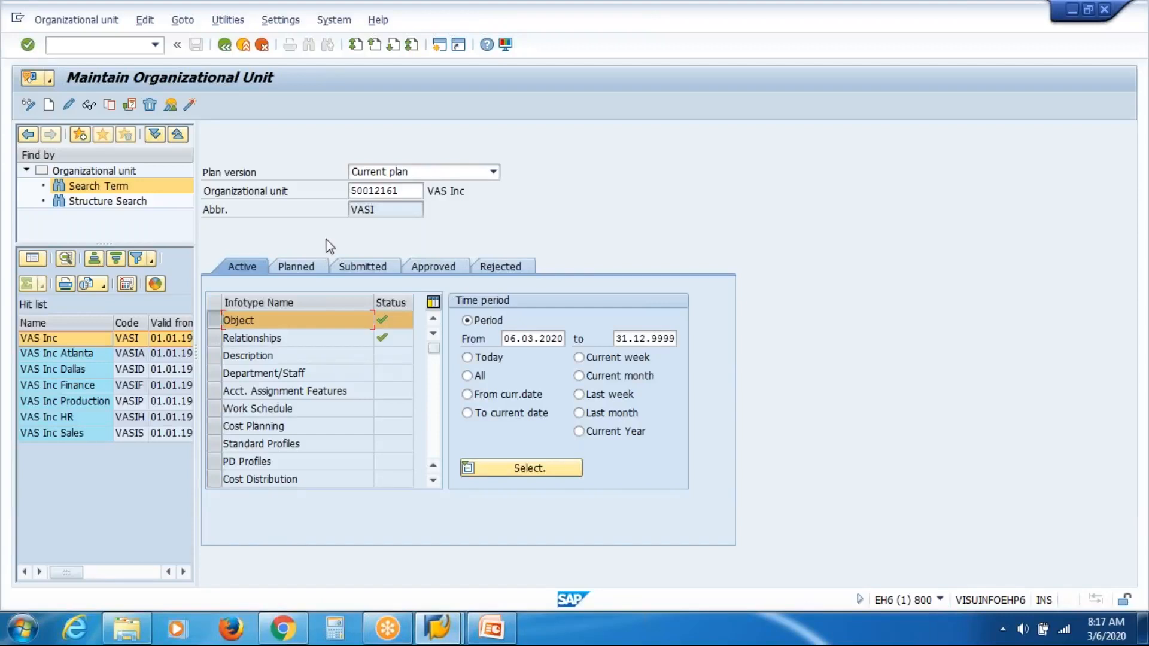
click(88, 108)
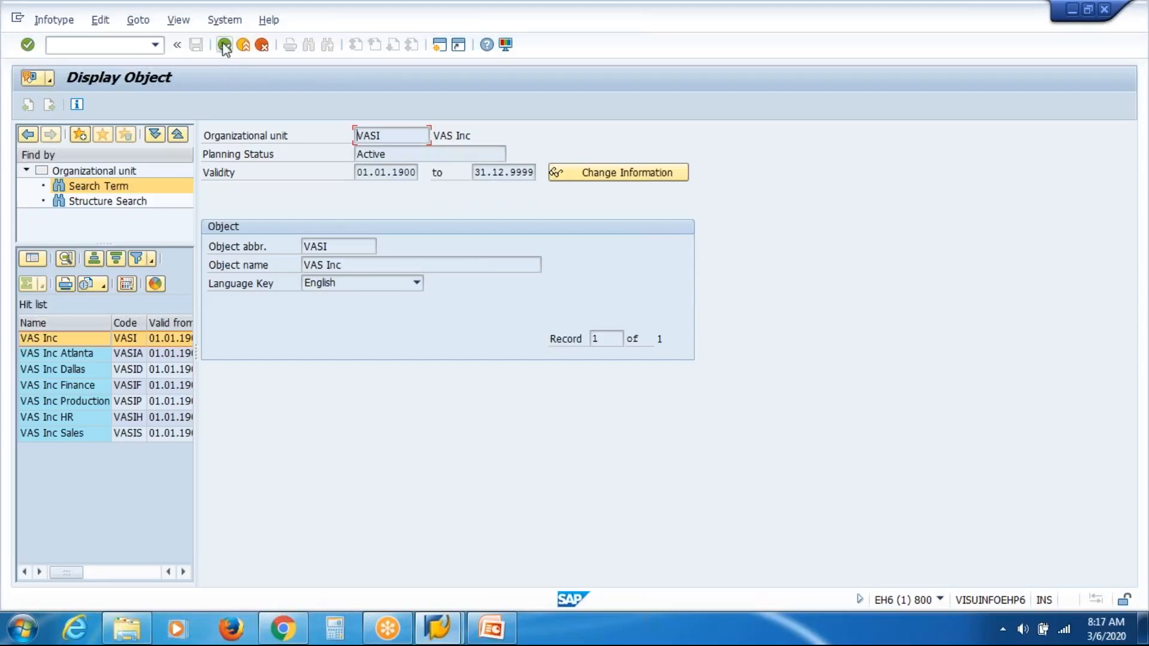
click(225, 45)
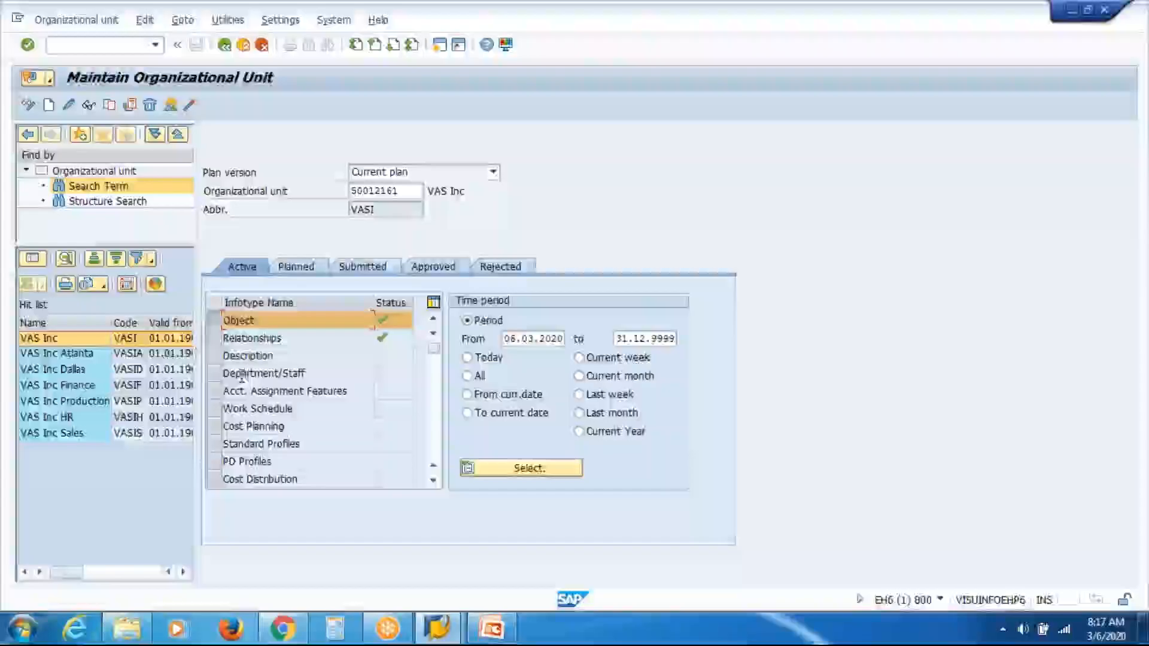
Step: Open the overview list of the Relationships infotype for VAS Inc
click(215, 339)
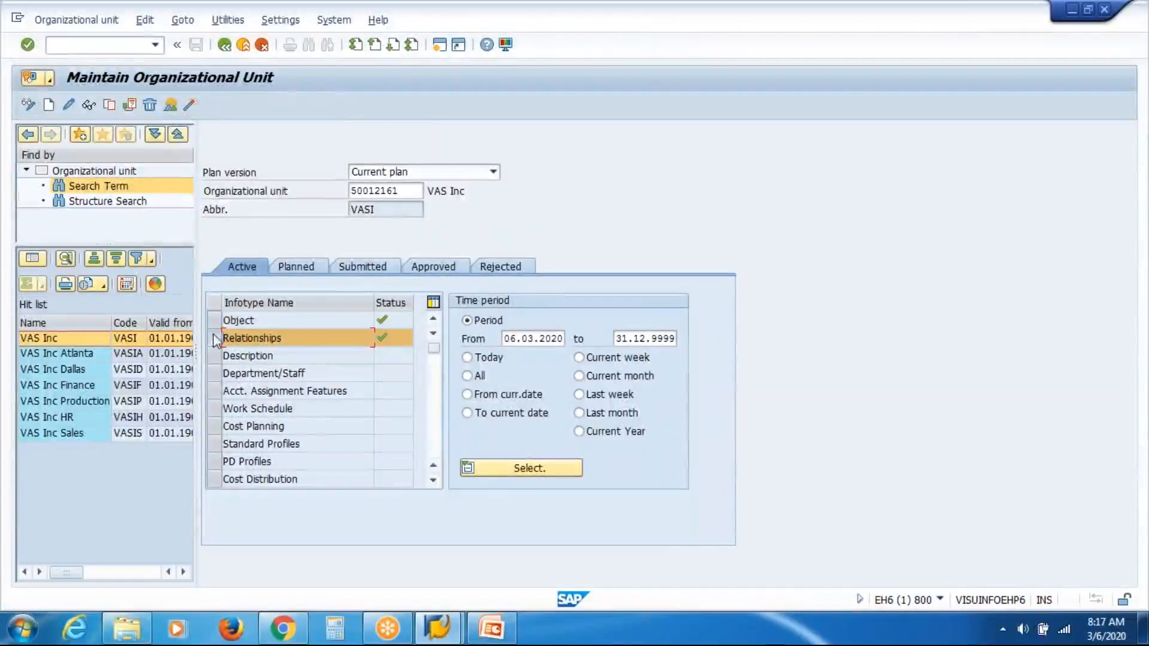
click(171, 107)
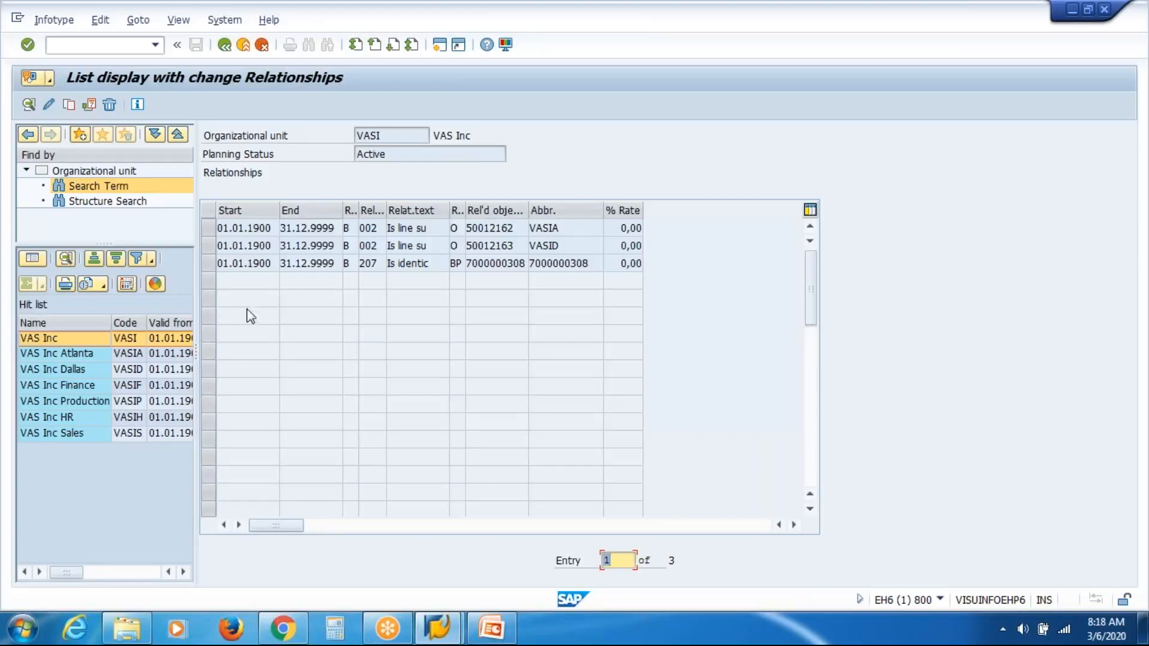
click(404, 135)
drag(404, 134, 319, 130)
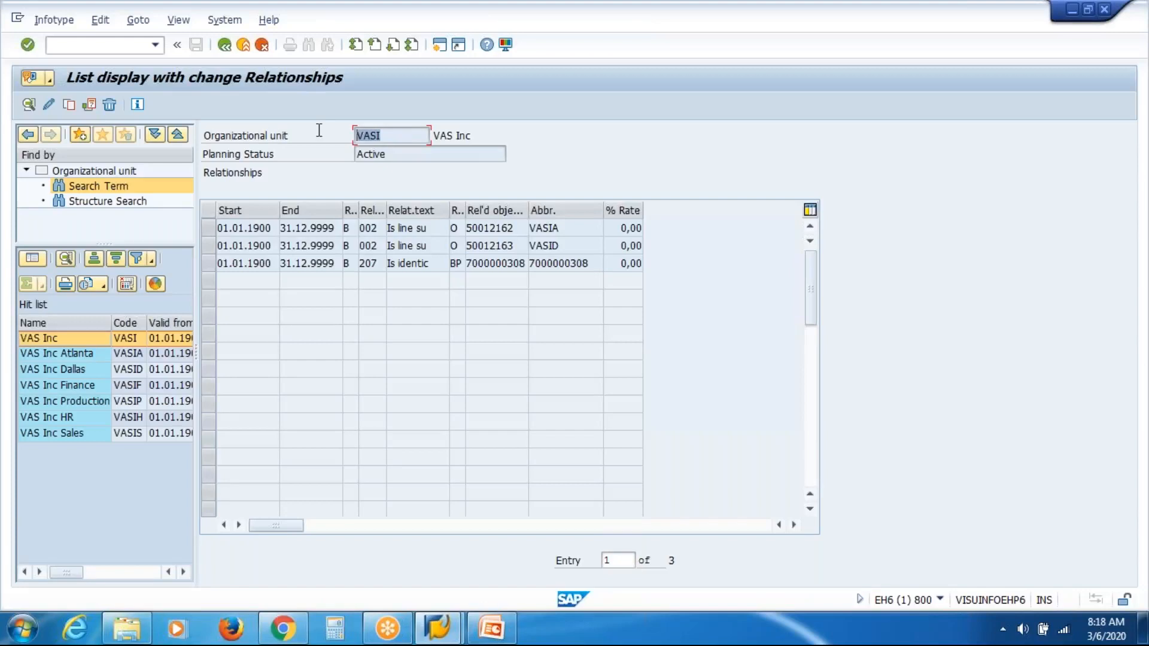
click(453, 135)
Step: Display the first relationship record, to VAS Inc Atlanta, and return to the relationships list
click(210, 228)
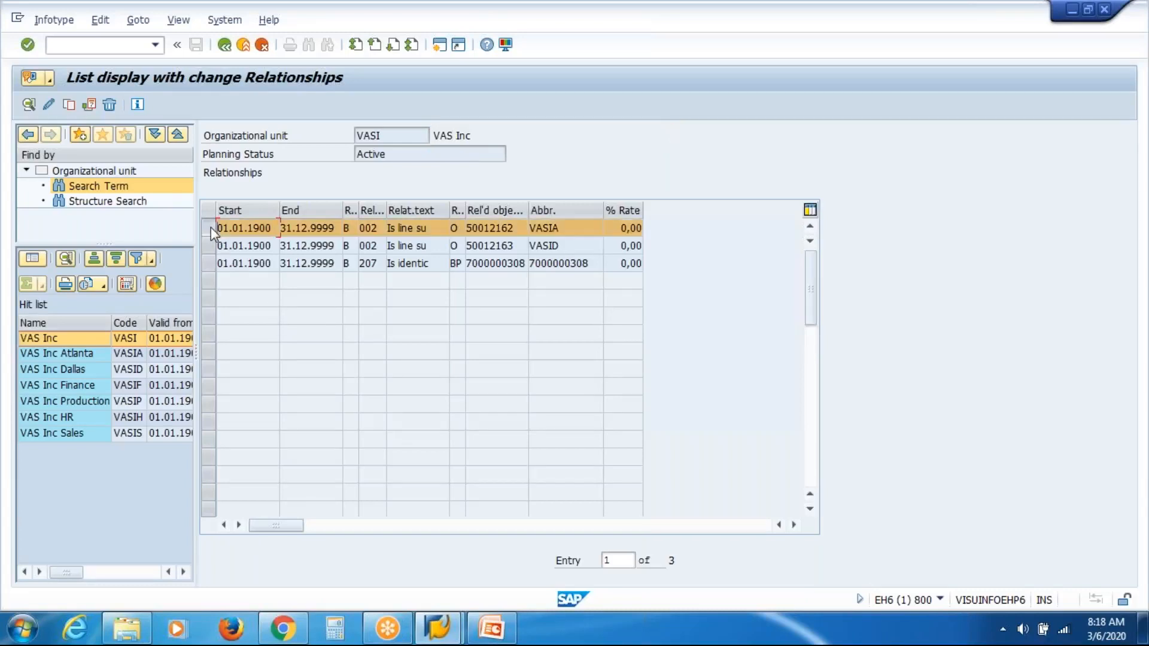
click(29, 106)
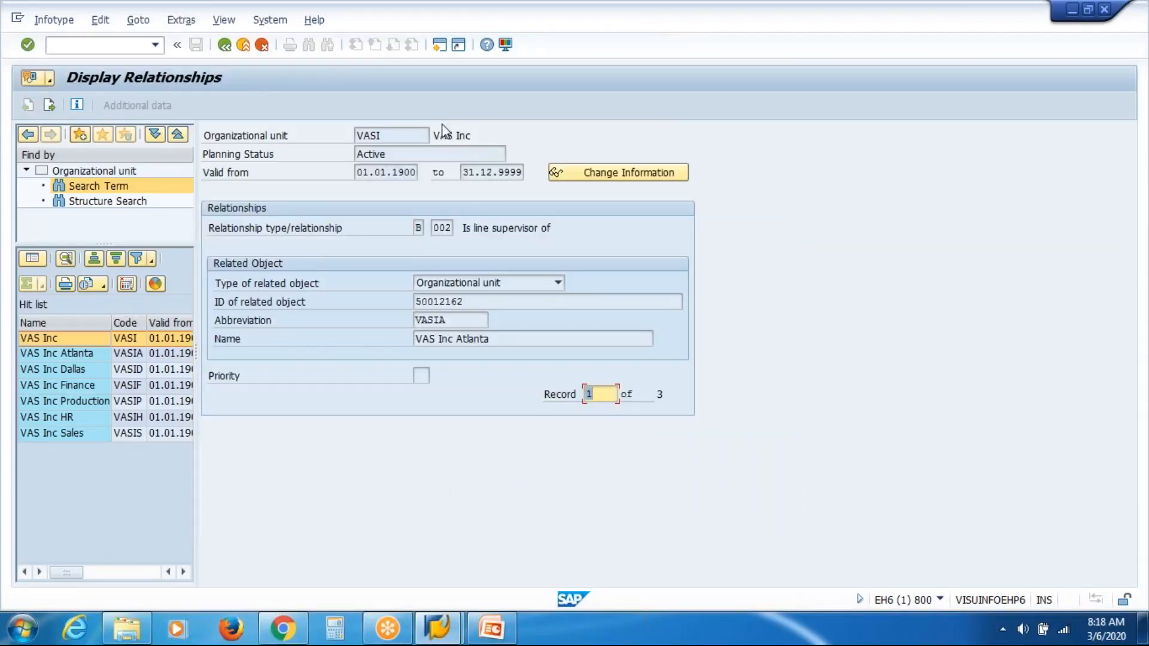
drag(462, 229, 586, 212)
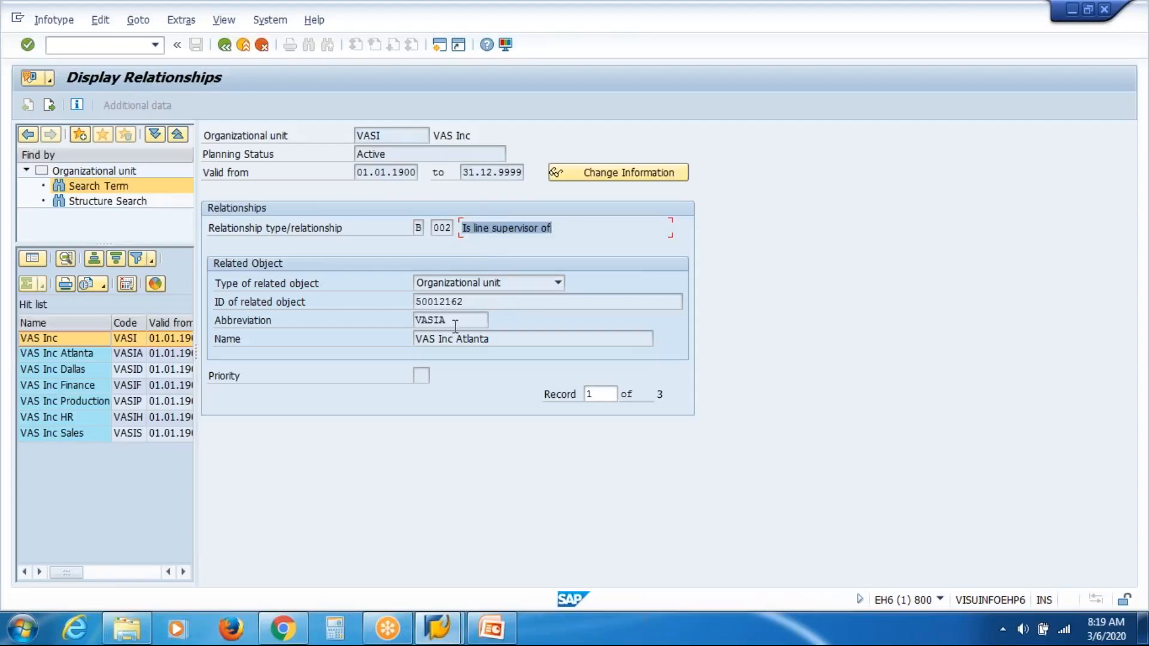
click(417, 339)
drag(417, 339, 538, 339)
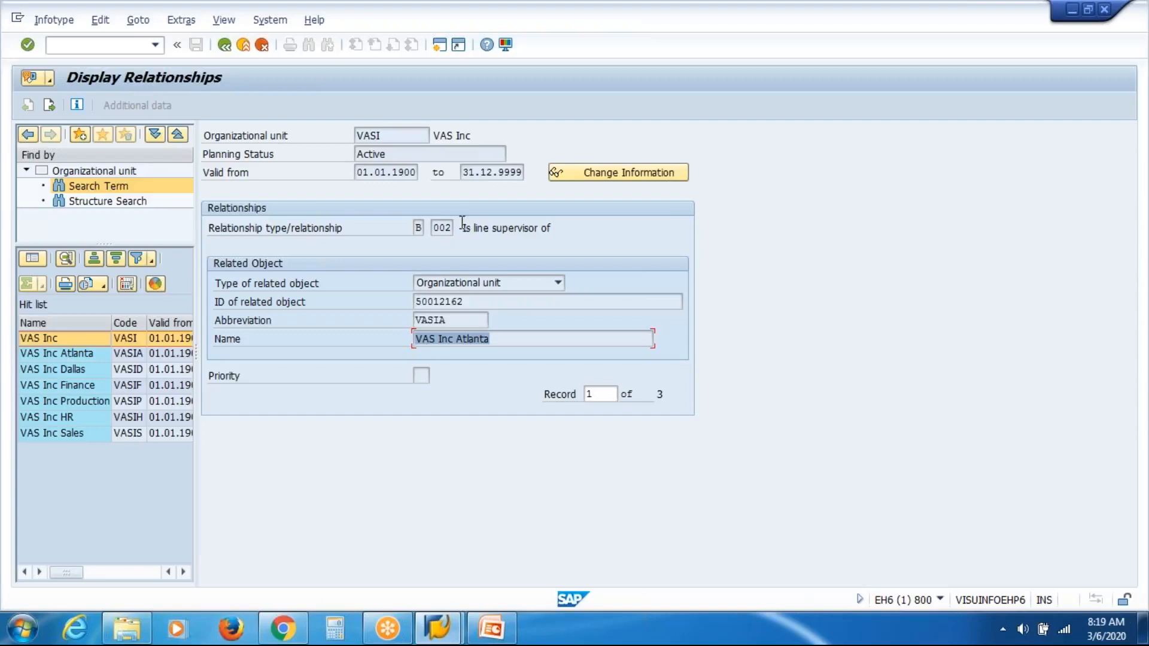
drag(463, 230, 610, 234)
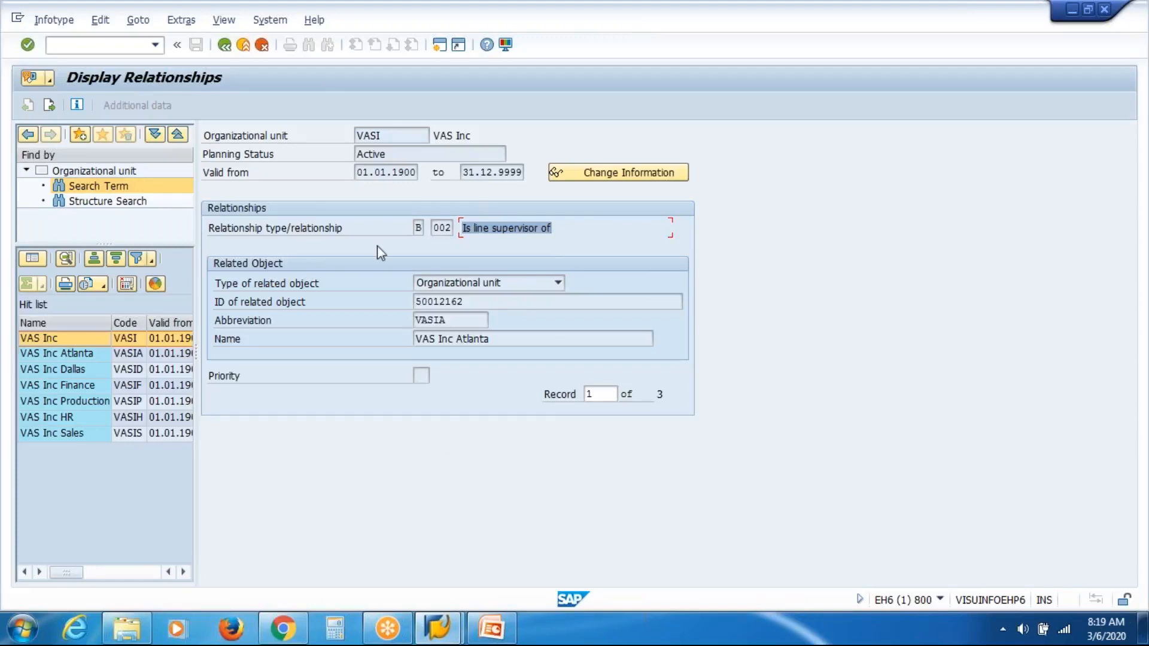
click(225, 46)
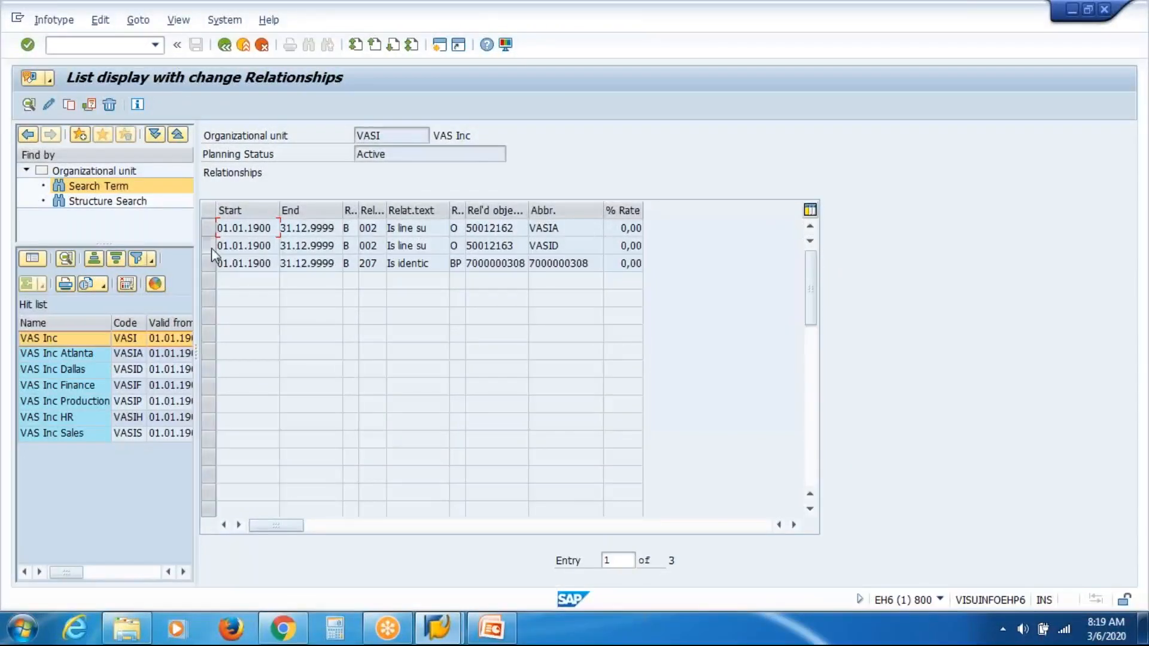
Step: Display the second relationship record of VAS Inc, the line-supervisor link to VAS Inc Dallas, and return to the list
click(211, 248)
click(26, 105)
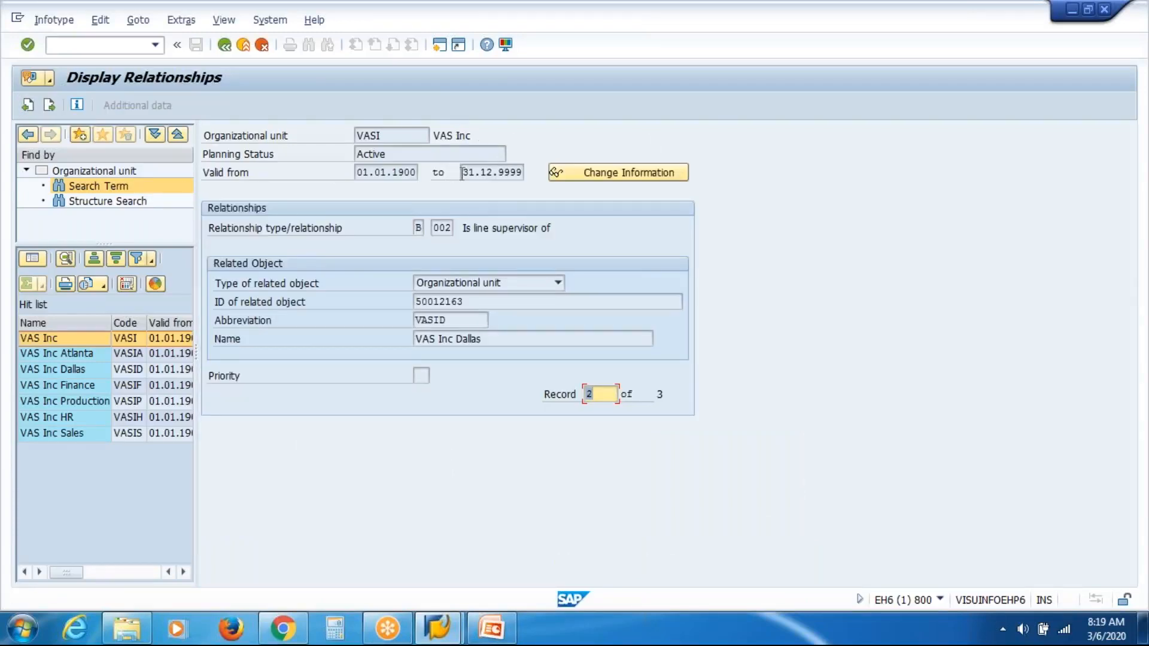
drag(464, 228, 596, 246)
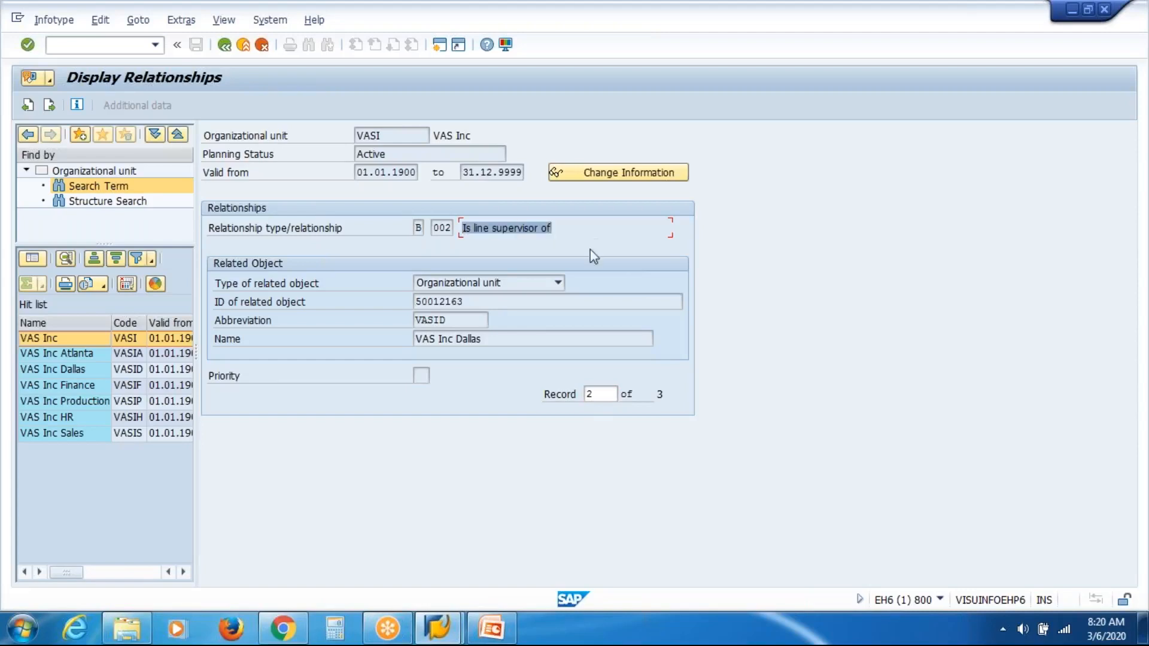
click(492, 339)
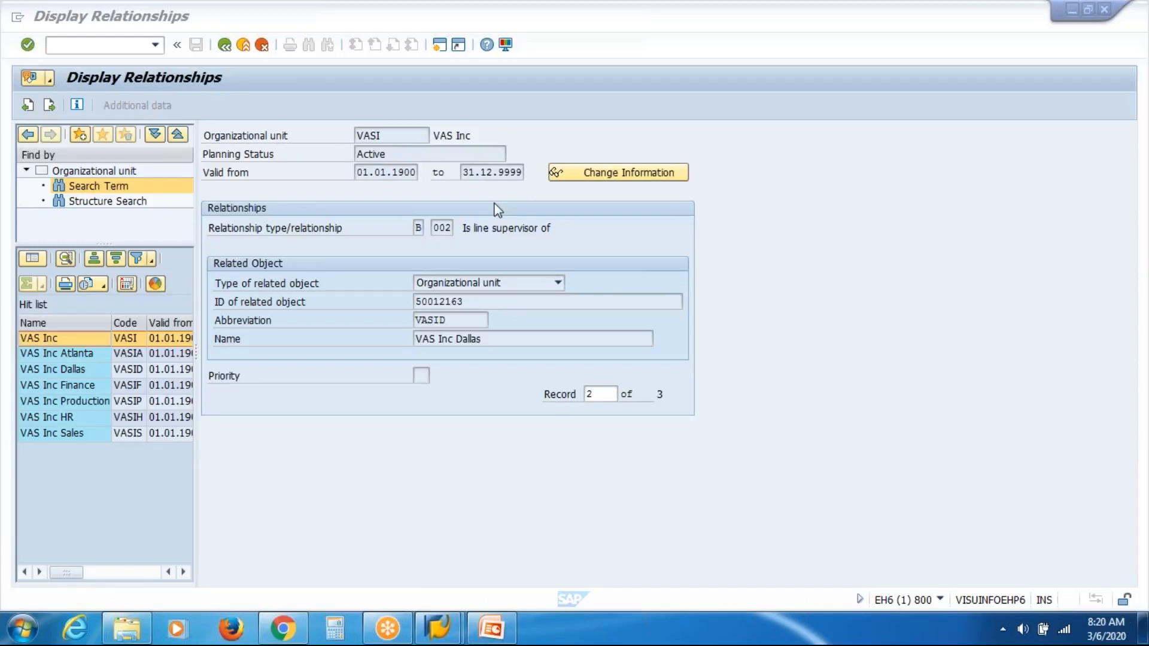
click(494, 340)
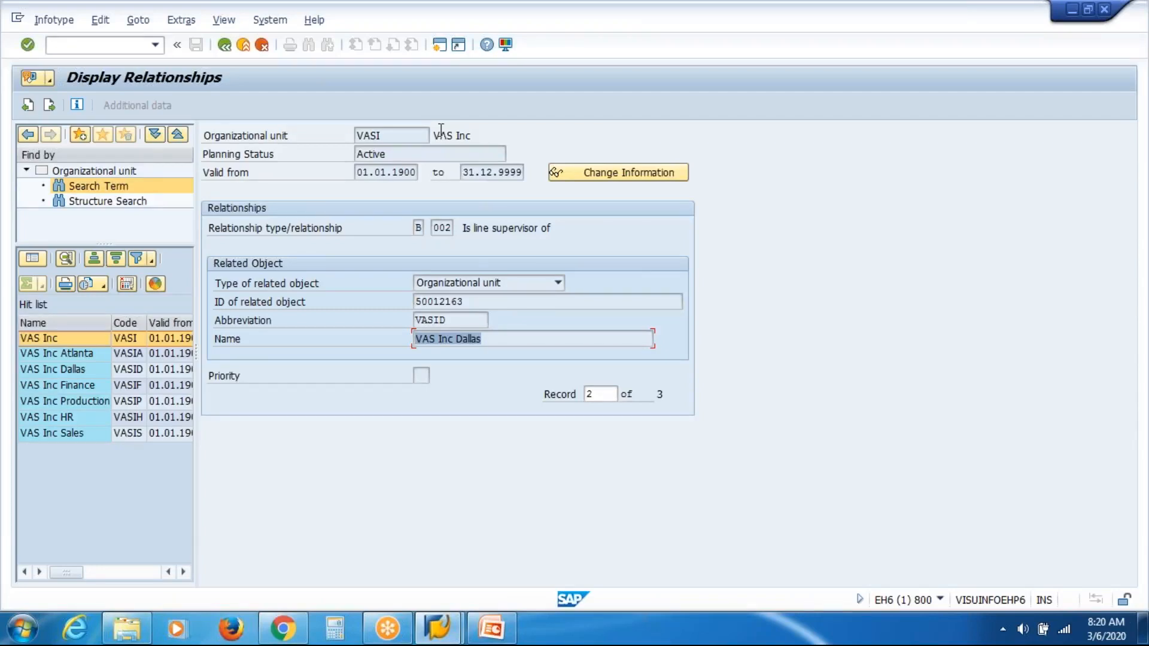
click(464, 230)
drag(464, 230, 552, 231)
click(553, 231)
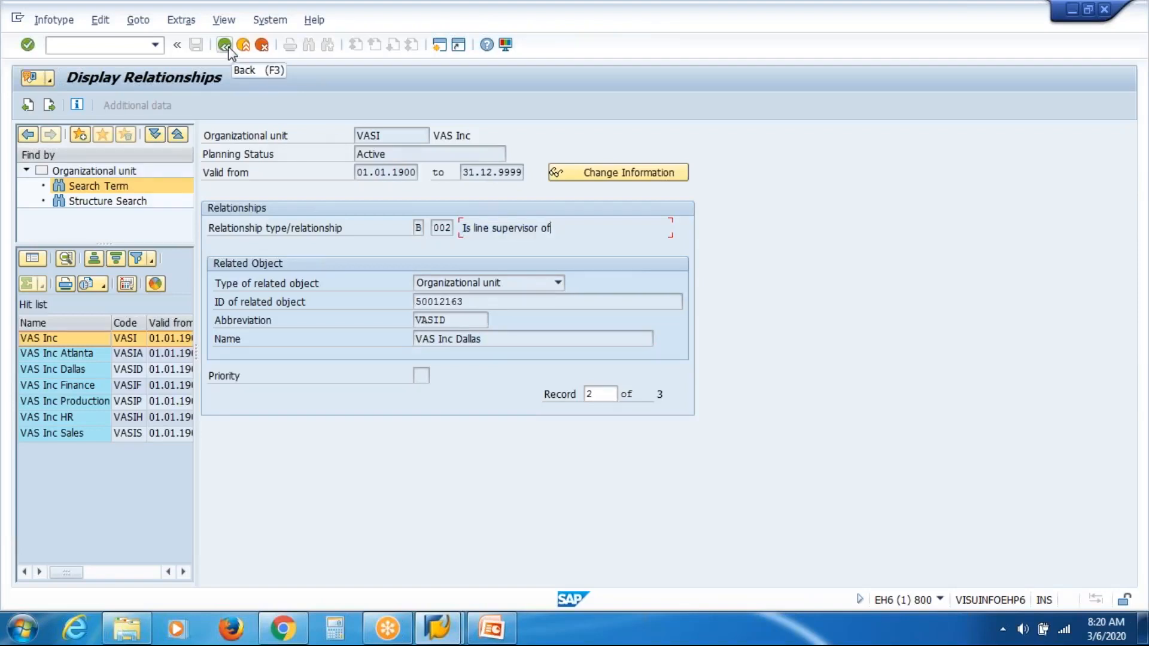
click(225, 46)
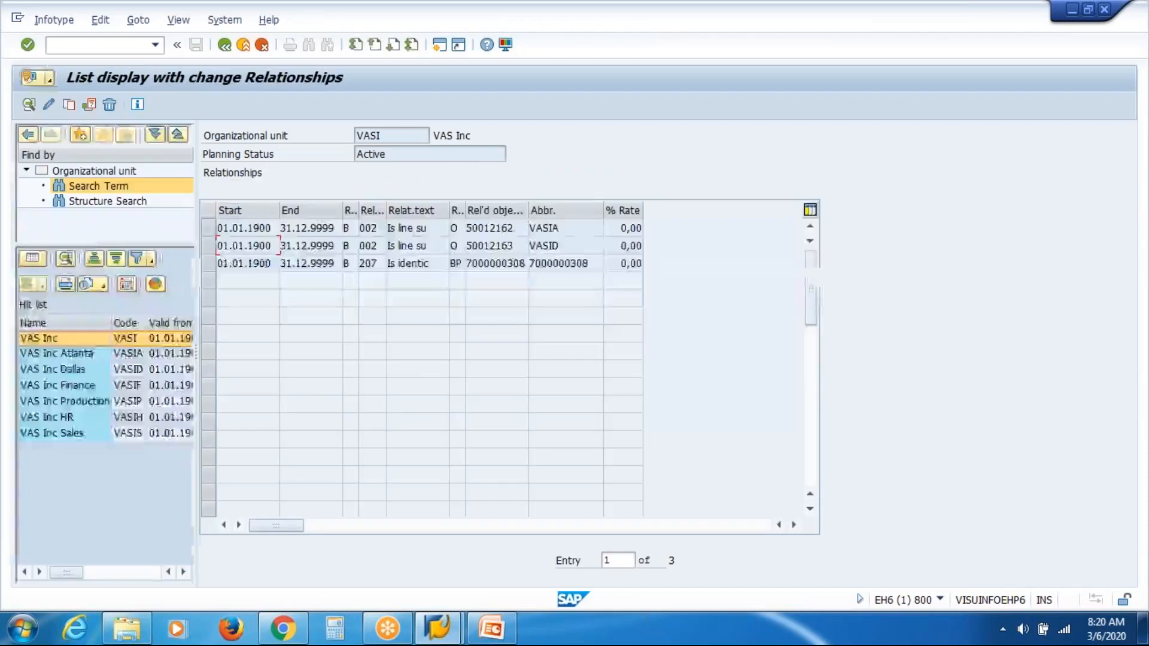
Step: Go back to the VAS Inc infotype overview and try to display the Acct. Assignment Features infotype
key(F3)
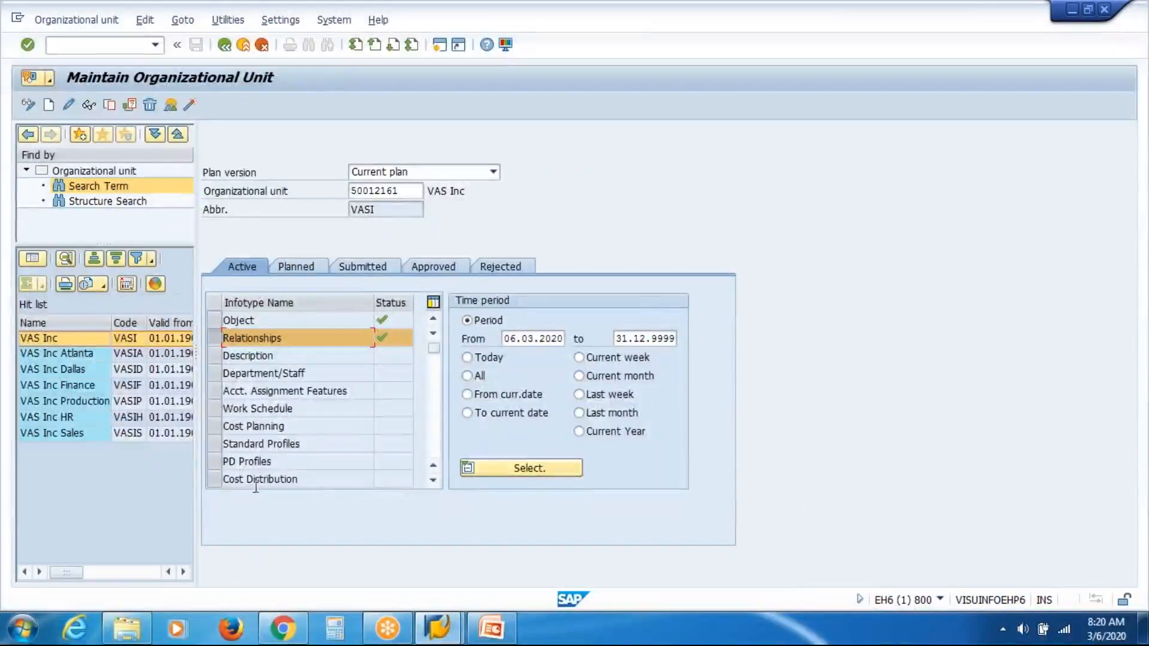
click(215, 392)
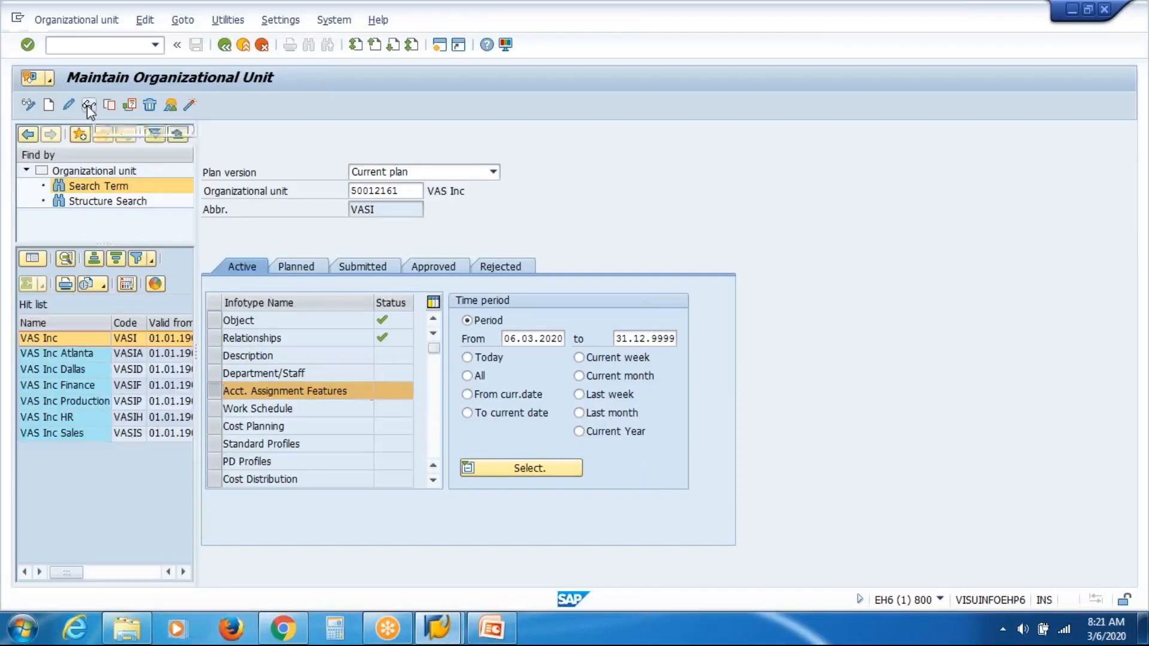
click(170, 106)
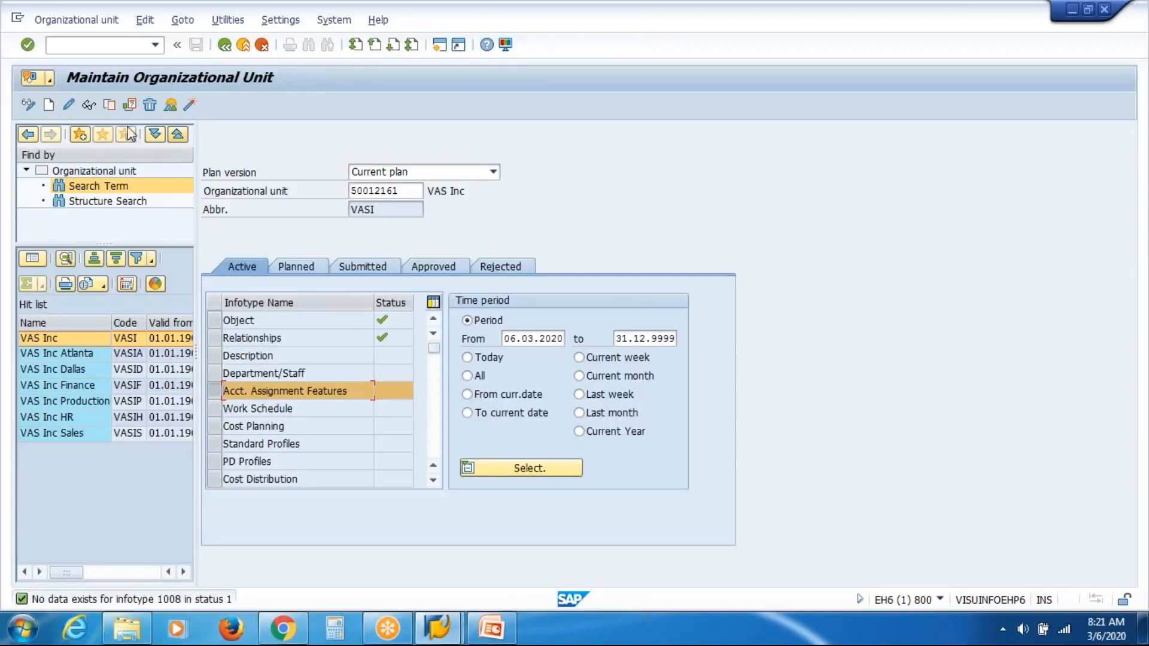
Step: Open a new Acct. Assignment Features record for VAS Inc, examine its fields, and cancel without saving
click(48, 106)
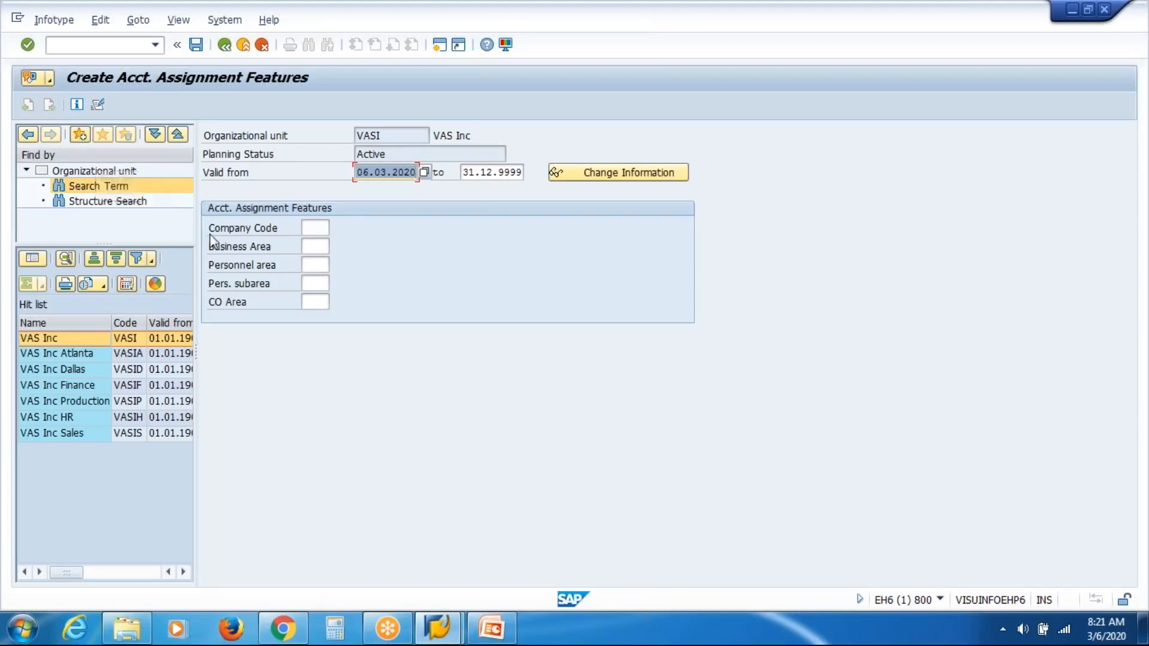
click(326, 228)
click(318, 247)
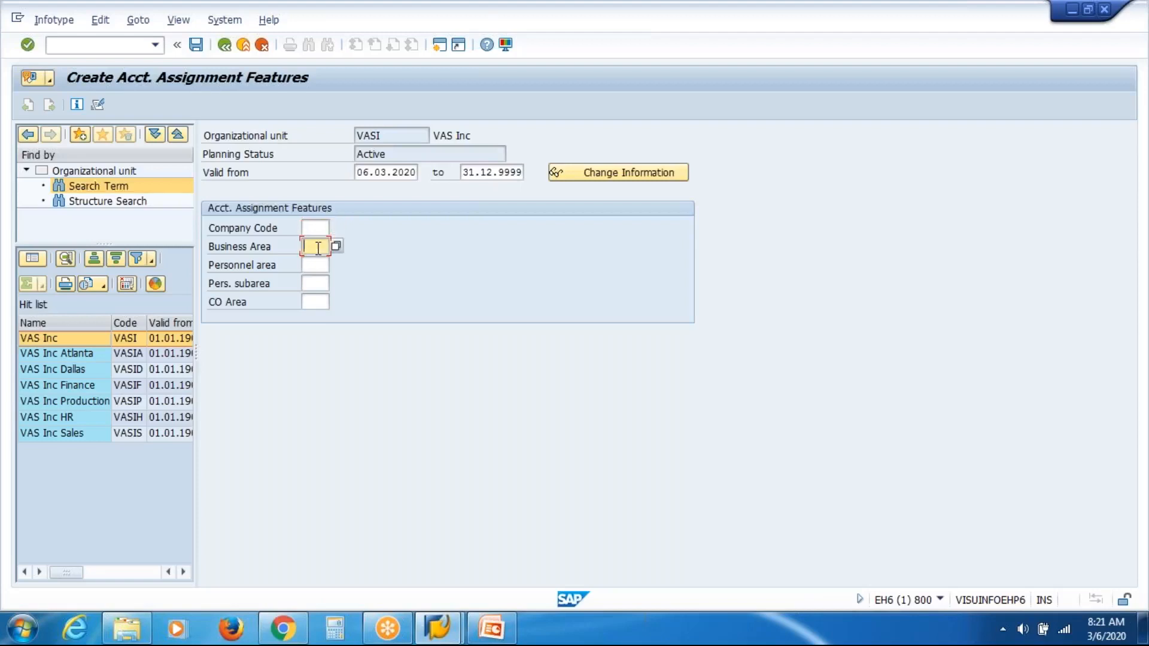
key(Tab)
key(Tab)
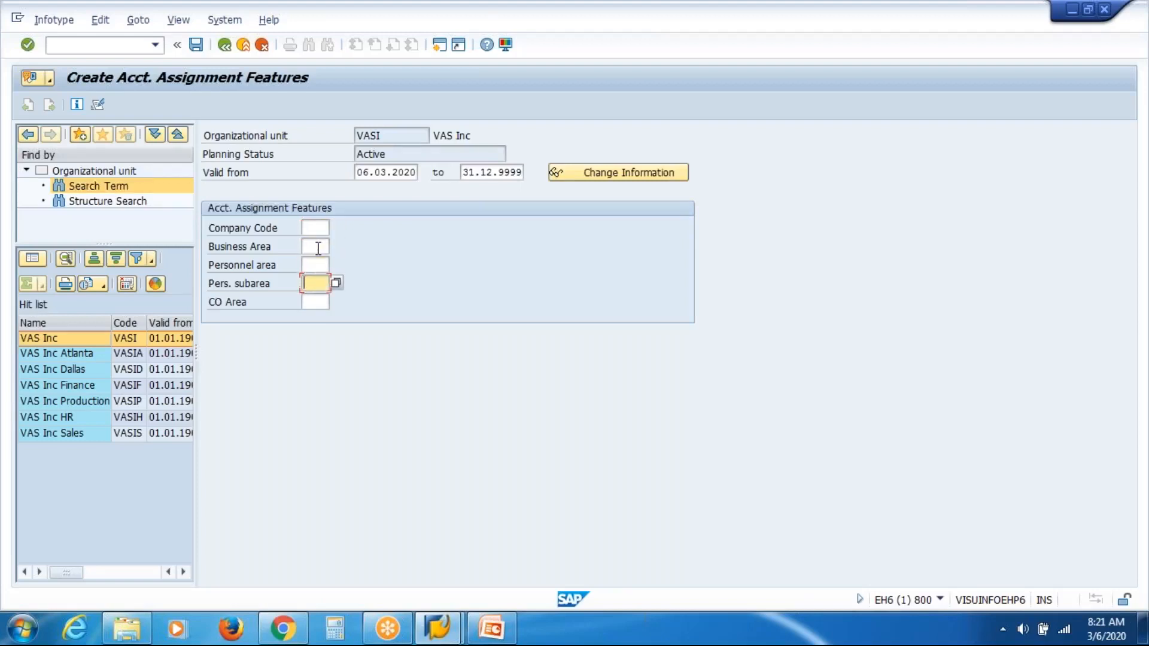
key(Tab)
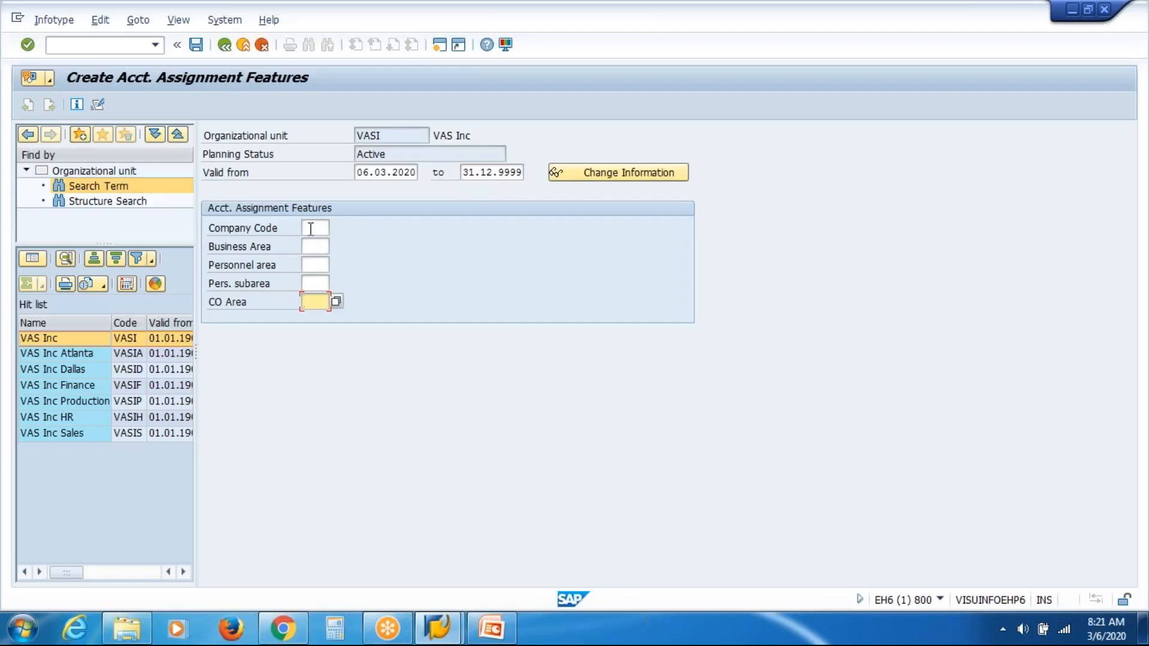
click(311, 228)
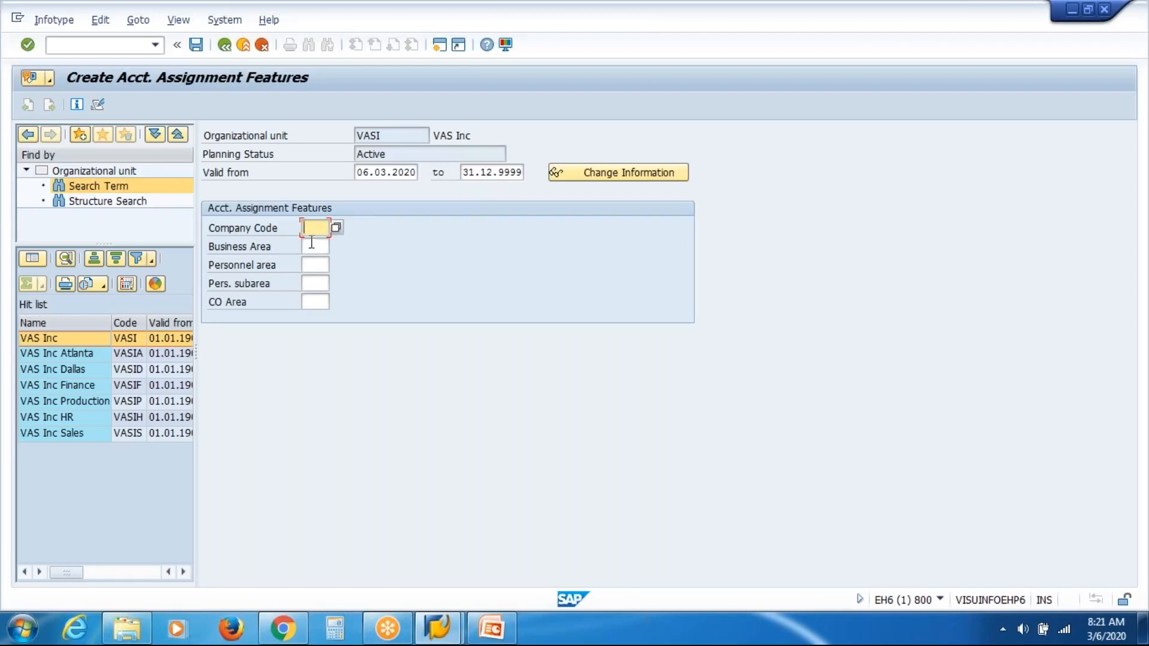
click(311, 248)
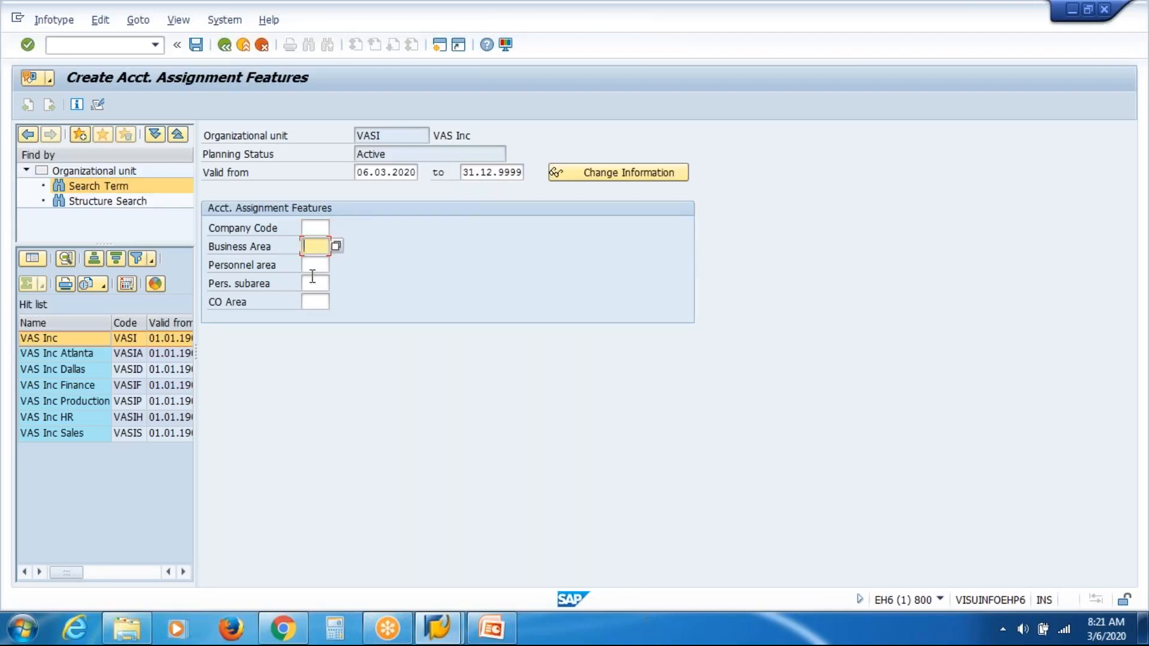
click(322, 297)
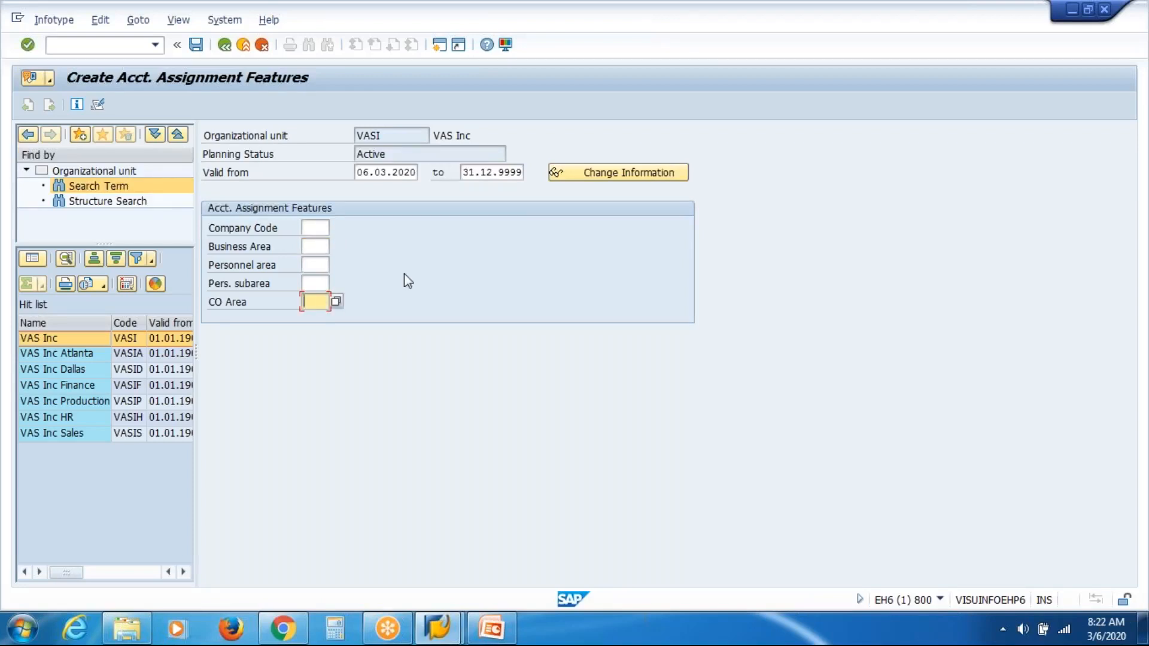
drag(436, 137, 473, 136)
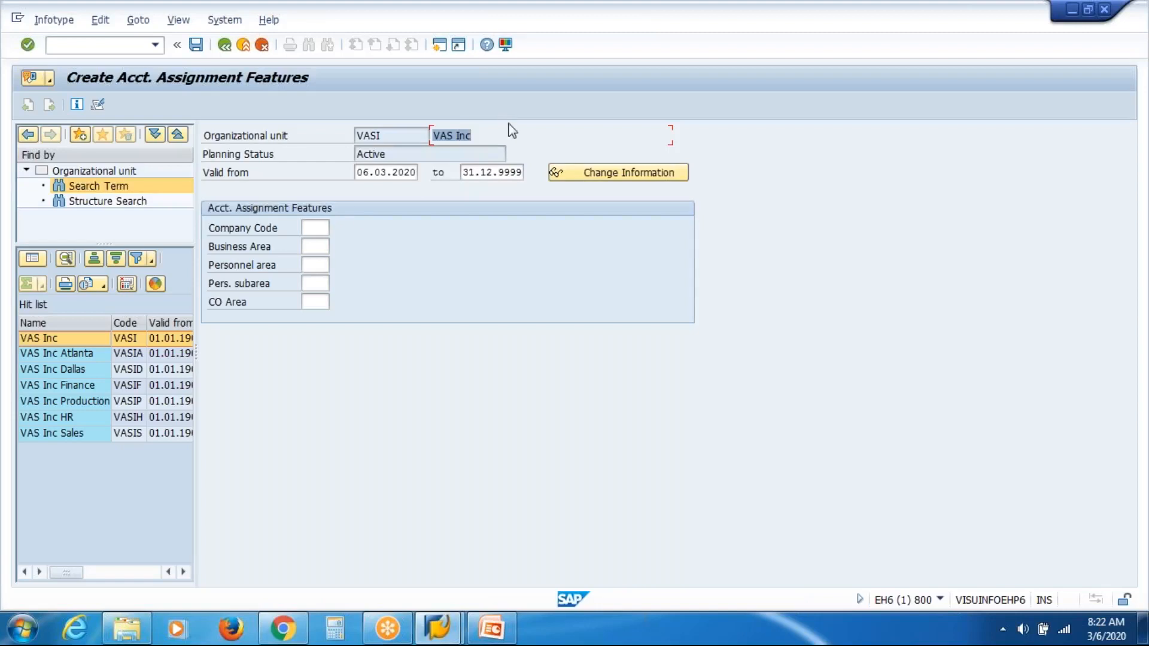
click(312, 226)
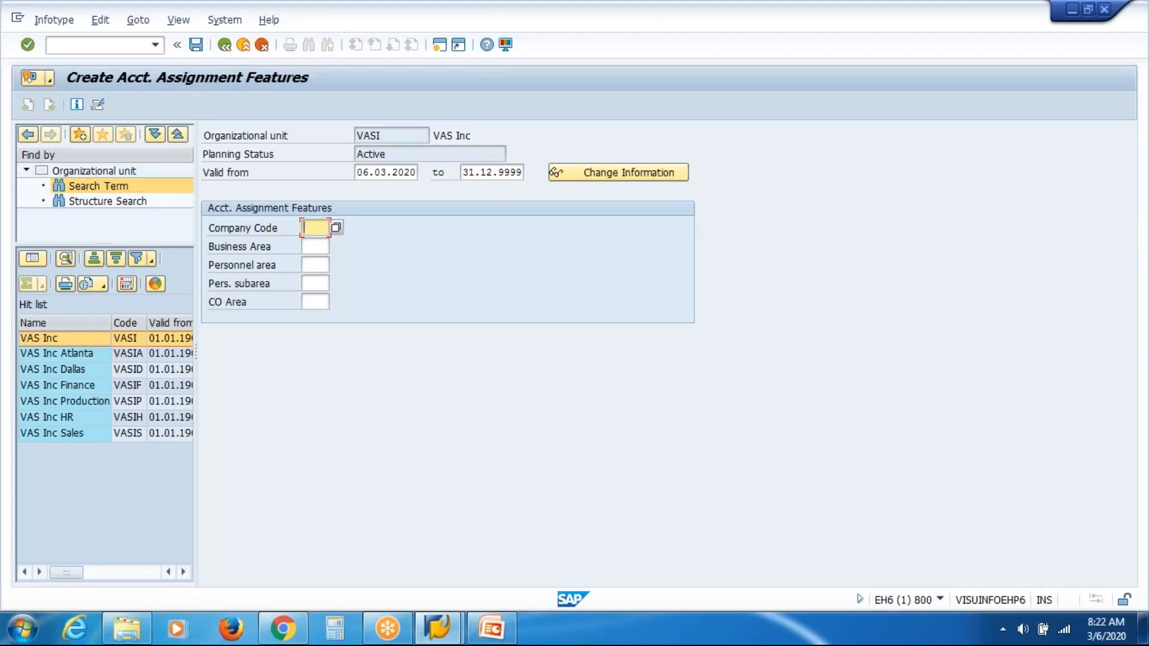
click(321, 266)
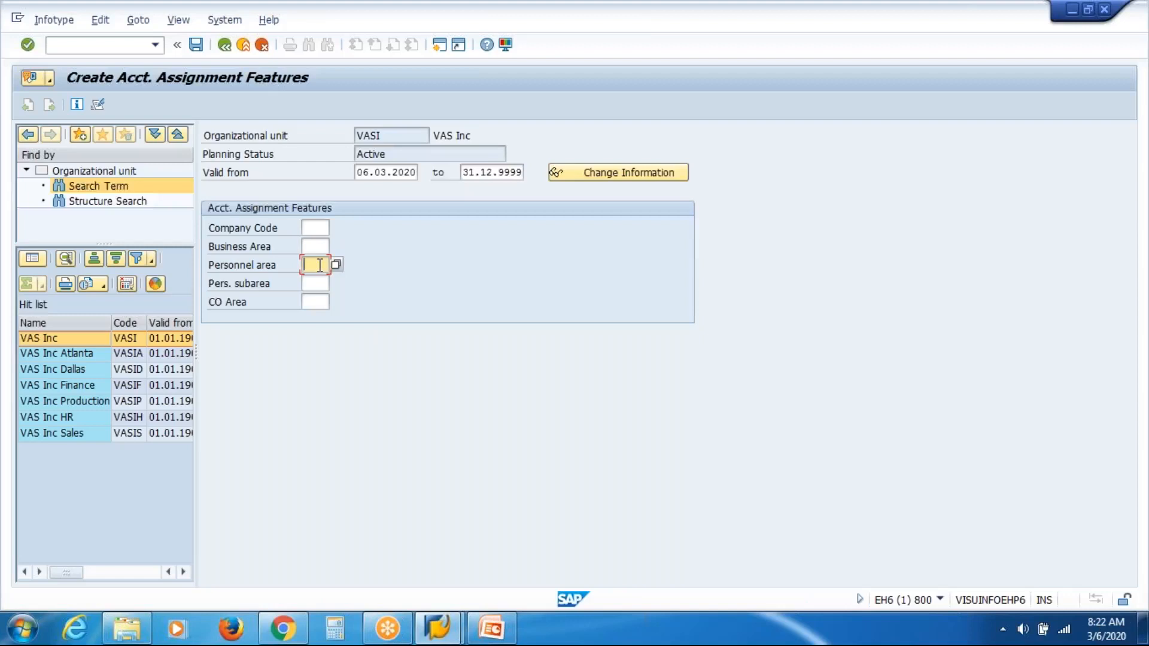
click(321, 284)
click(317, 265)
click(263, 46)
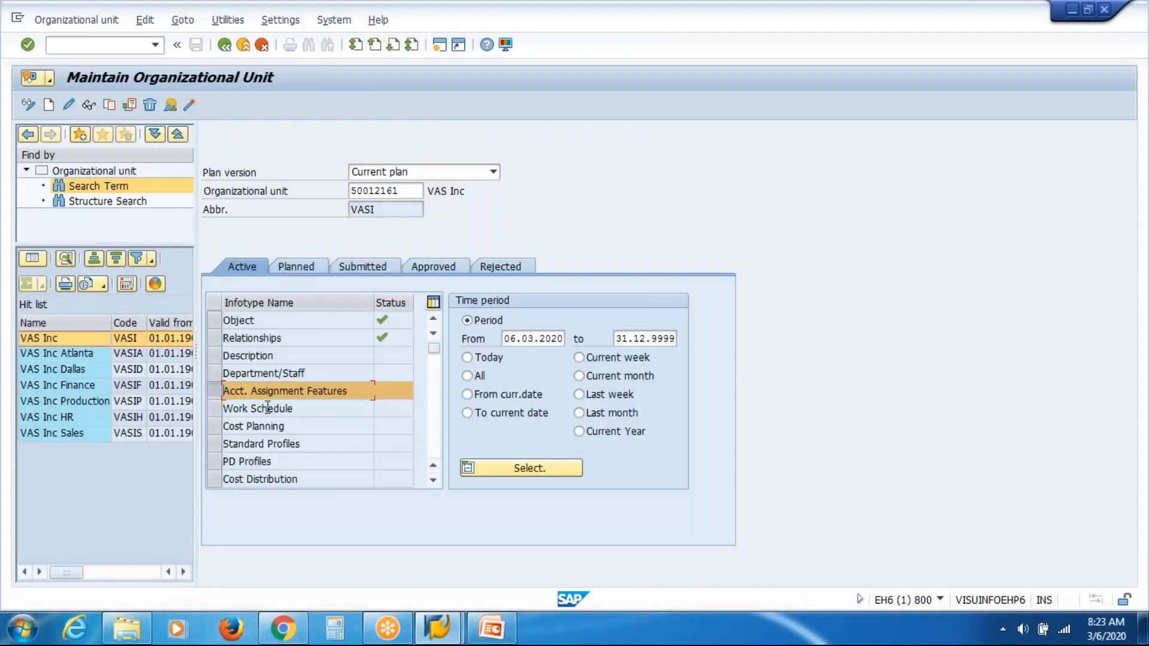
Step: Highlight the Work Schedule, Object and Relationships infotypes, then leave to the SAP Easy Access menu
click(214, 412)
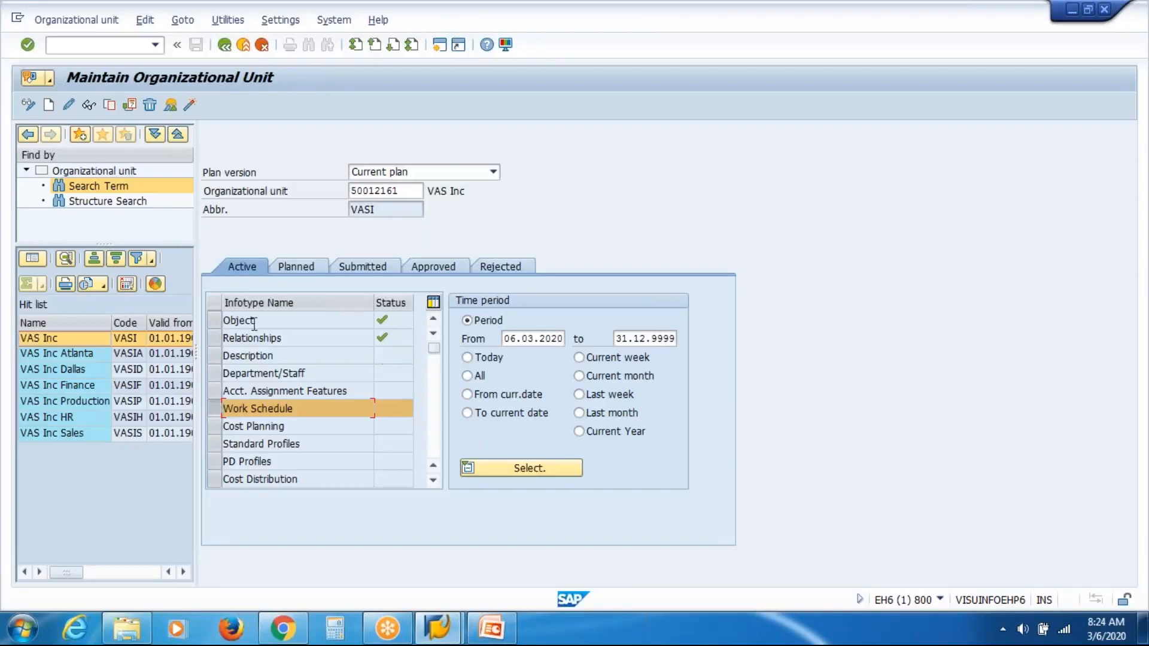
click(215, 321)
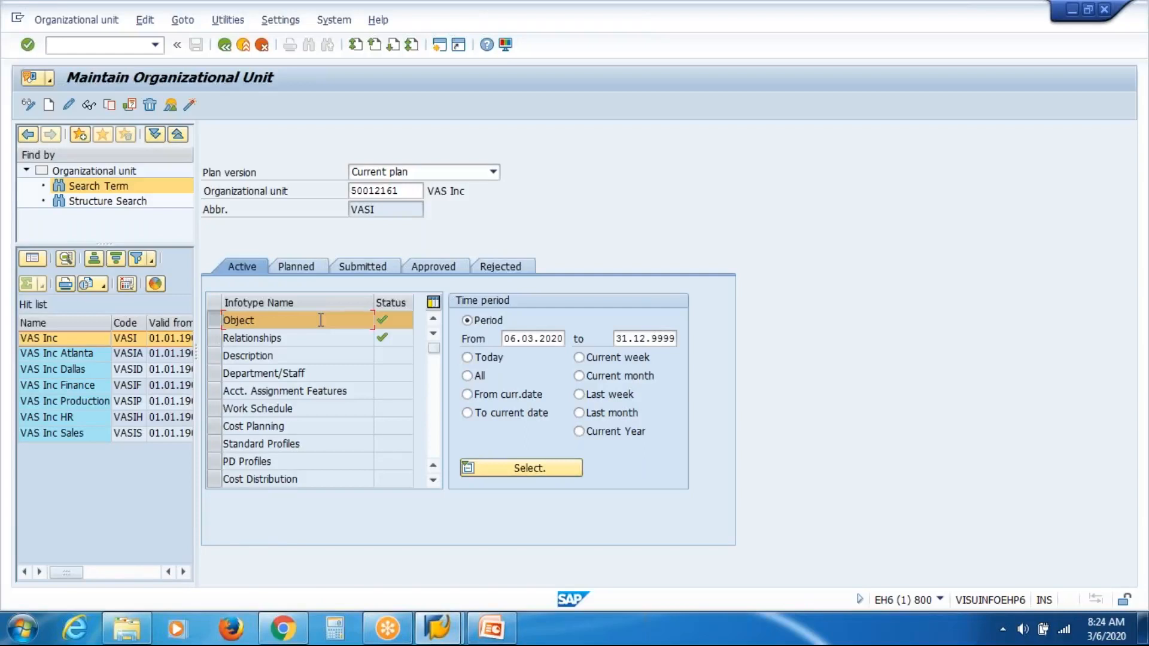
click(214, 339)
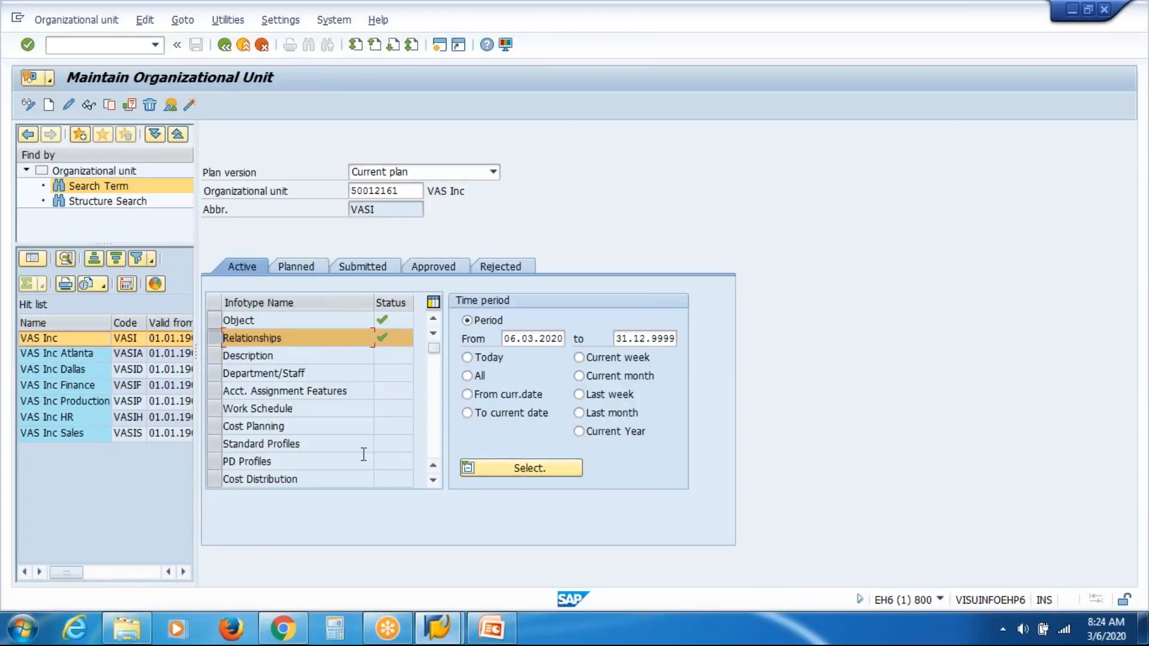
click(226, 46)
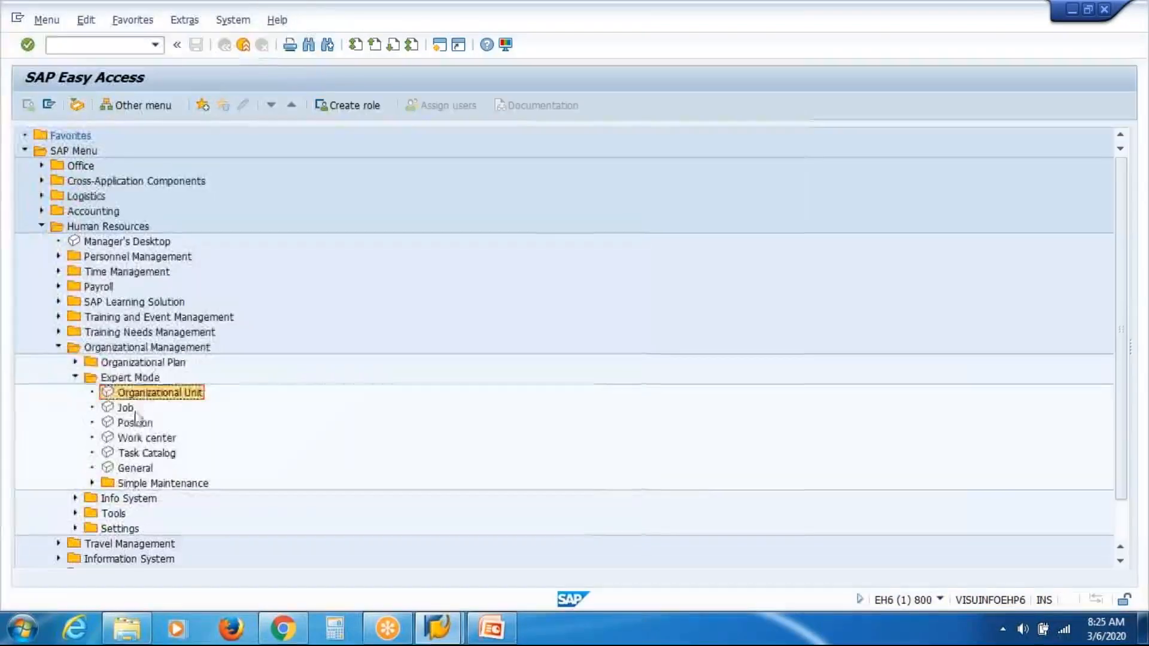
Step: Open Position maintenance, search positions by the name VAS, and load VAS Inc Manager Production
double_click(133, 425)
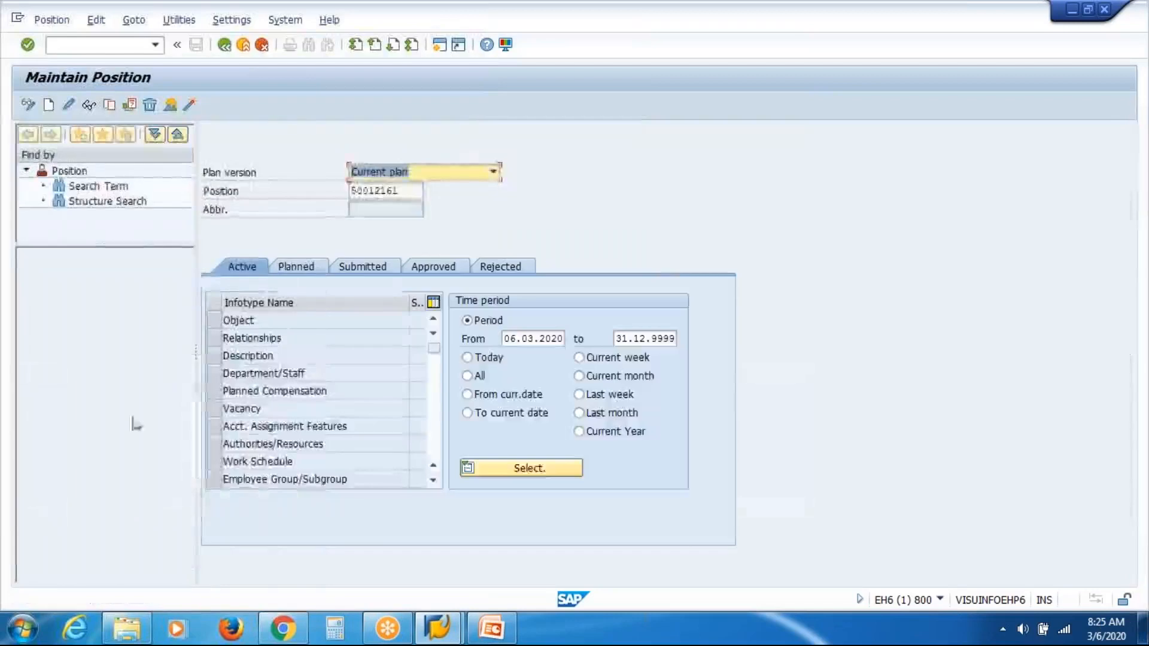
click(96, 186)
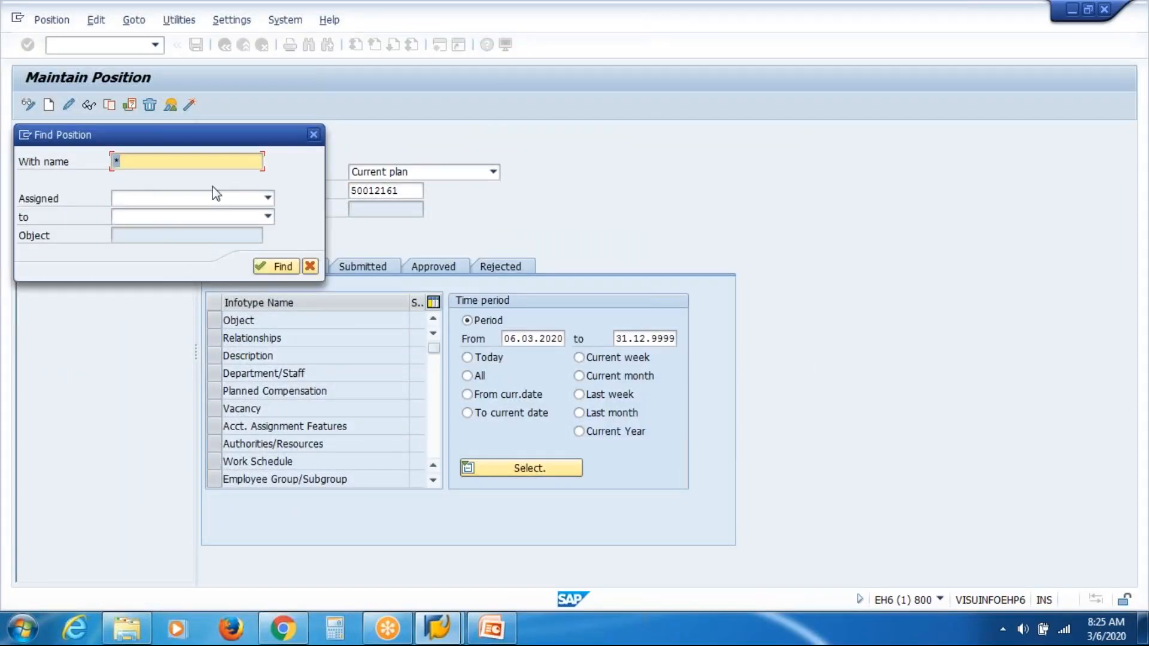
text(VAS)
key(Return)
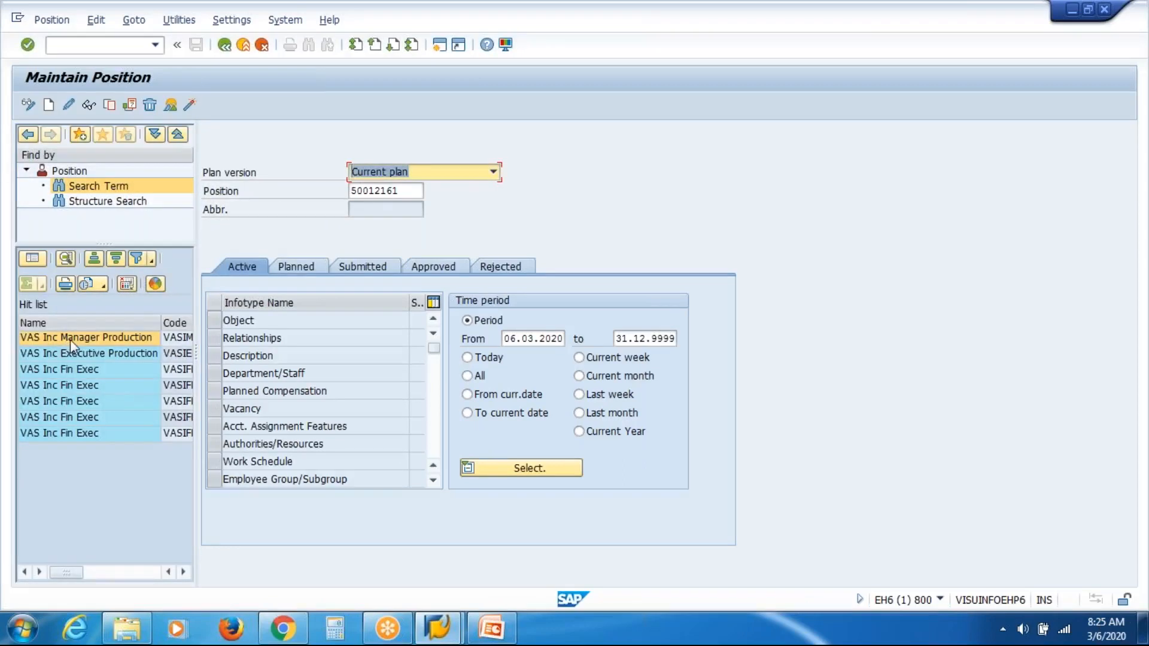
double_click(70, 339)
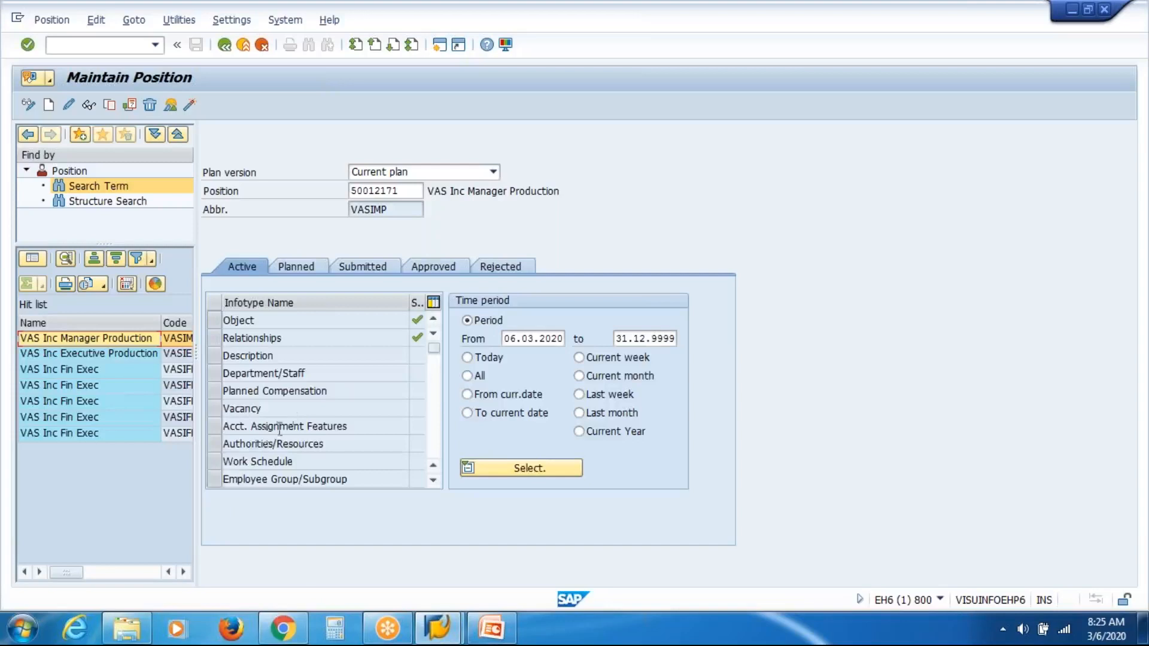
Step: Open a new Employee Group/Subgroup record for the position to view its fields, then cancel it
click(214, 480)
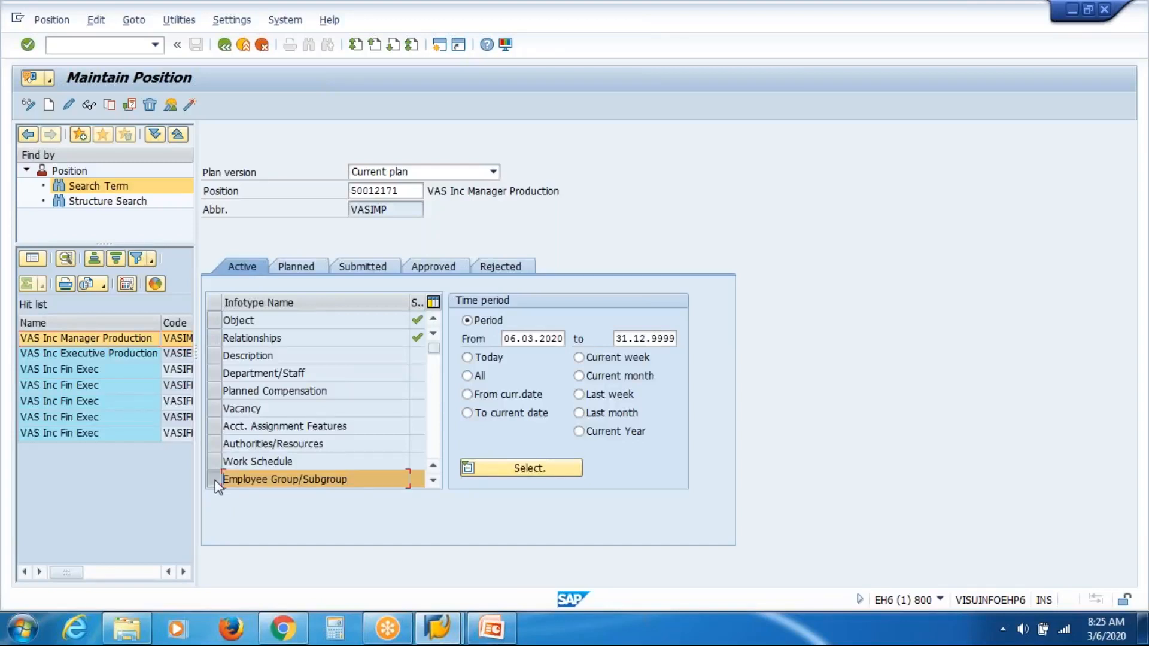
click(433, 481)
click(433, 481)
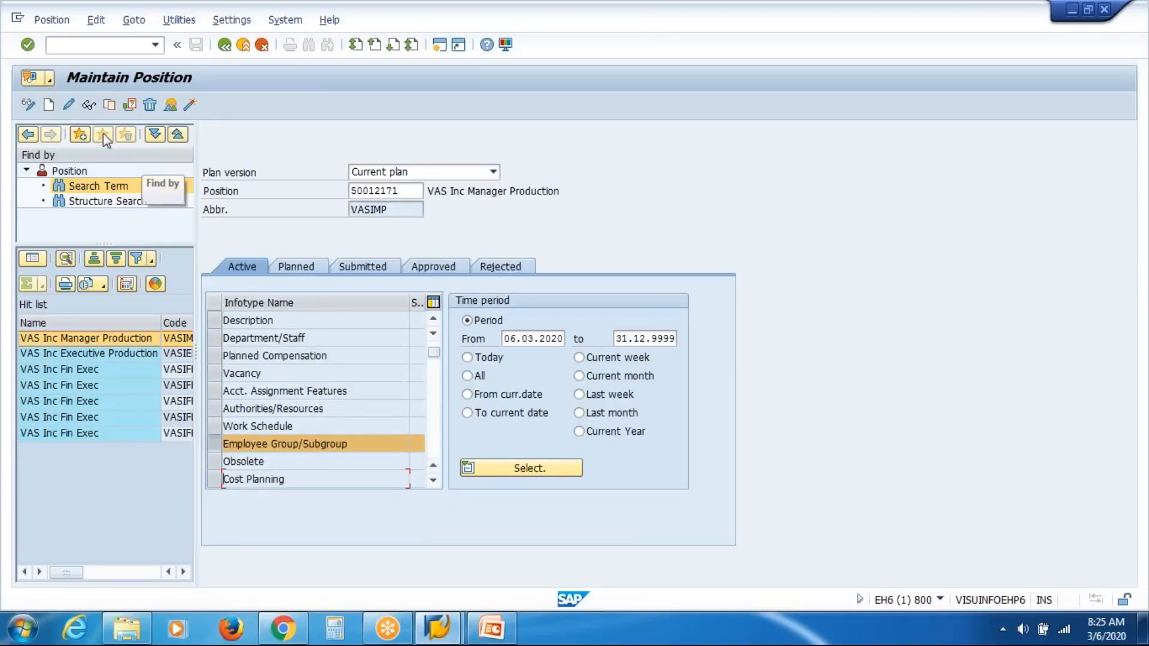
key(F5)
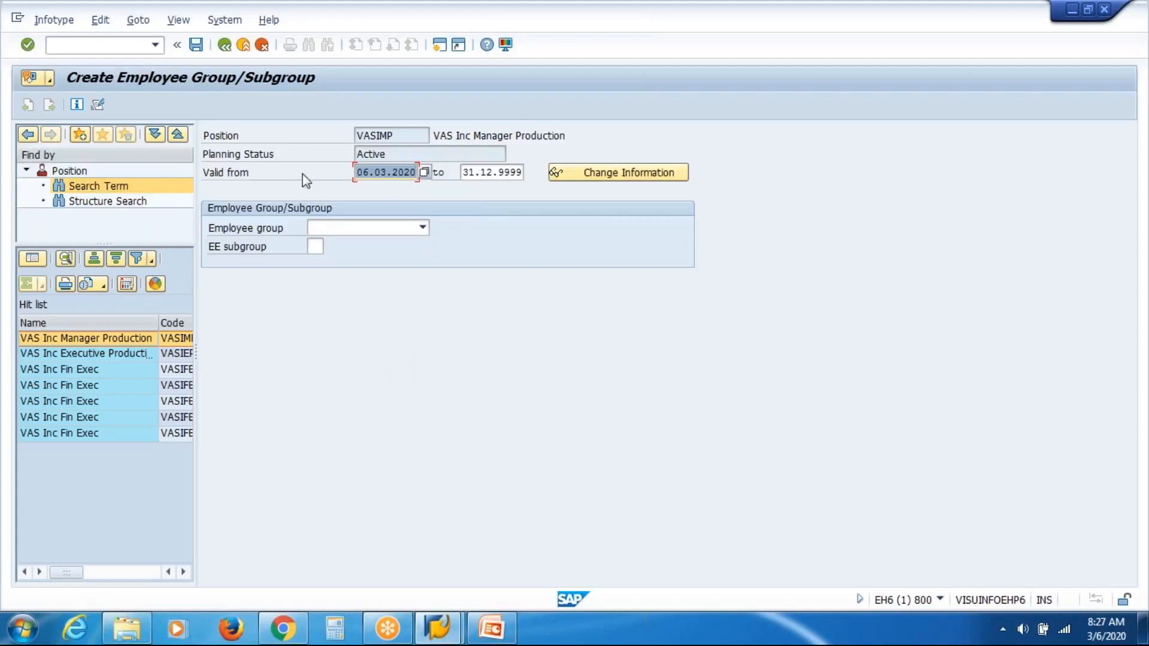
click(263, 49)
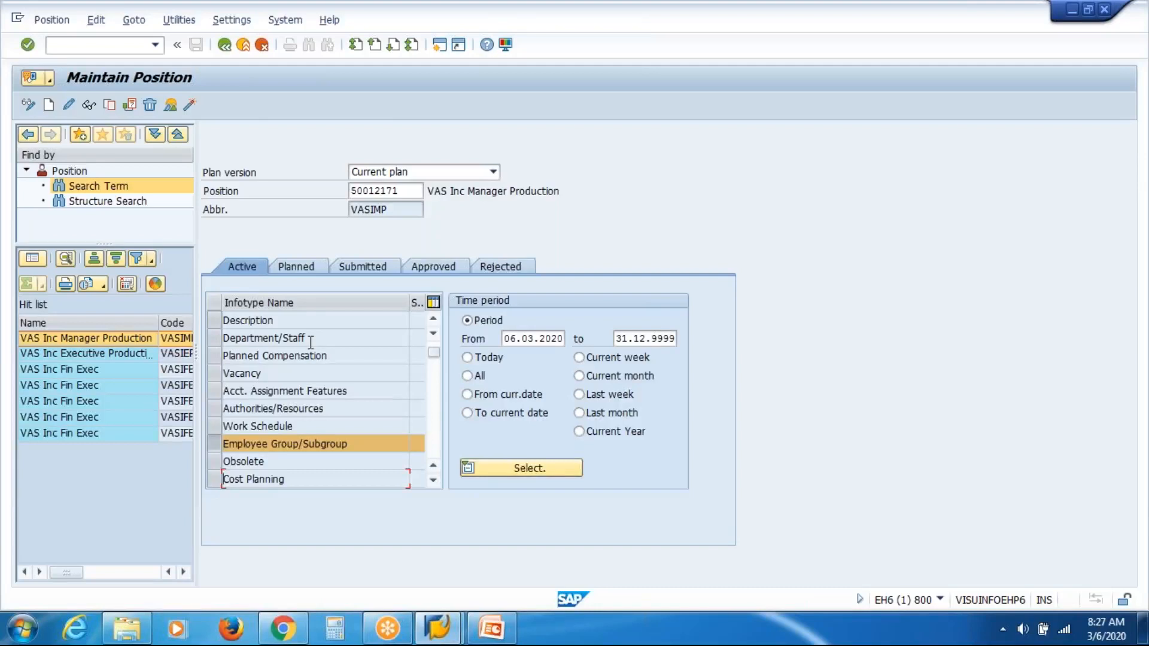
Step: Scroll through the full list of infotypes available for the position
click(433, 483)
click(434, 481)
click(434, 482)
click(434, 482)
click(434, 481)
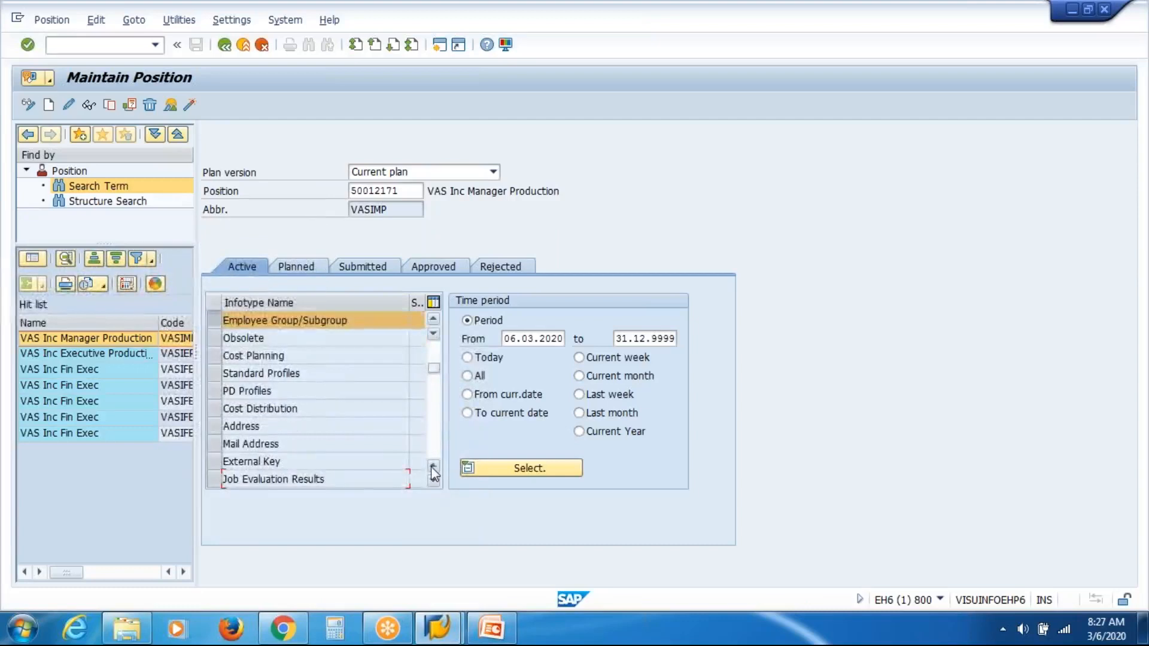
click(434, 468)
click(433, 468)
click(434, 468)
click(433, 468)
click(433, 468)
click(434, 468)
click(433, 468)
click(434, 468)
click(433, 468)
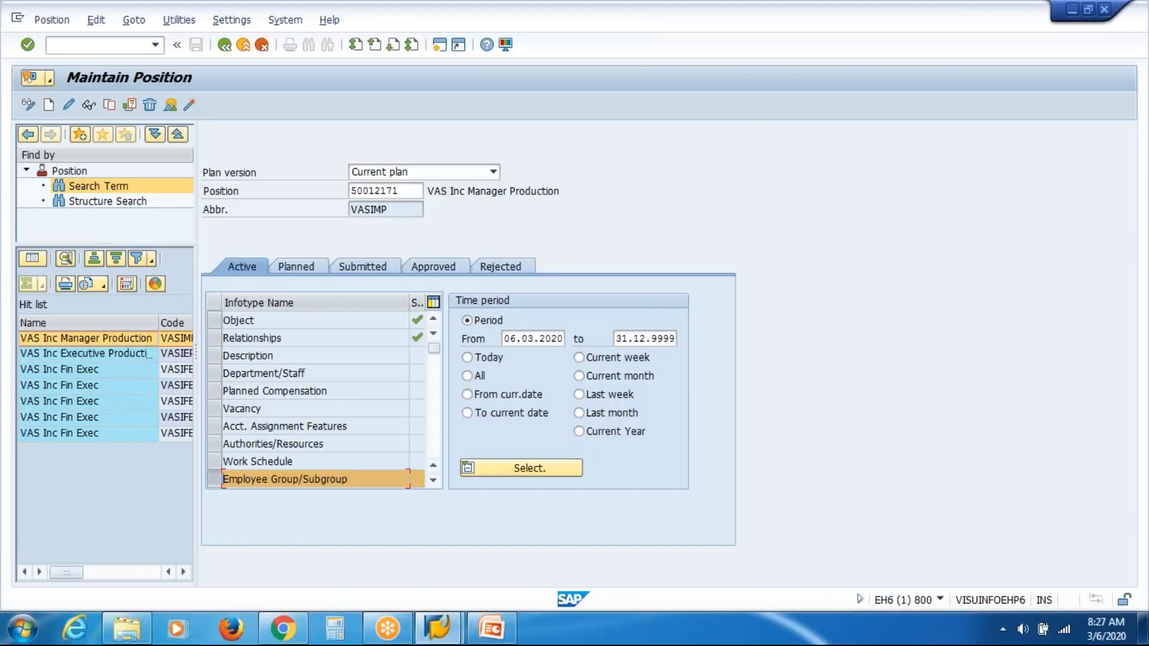
click(906, 23)
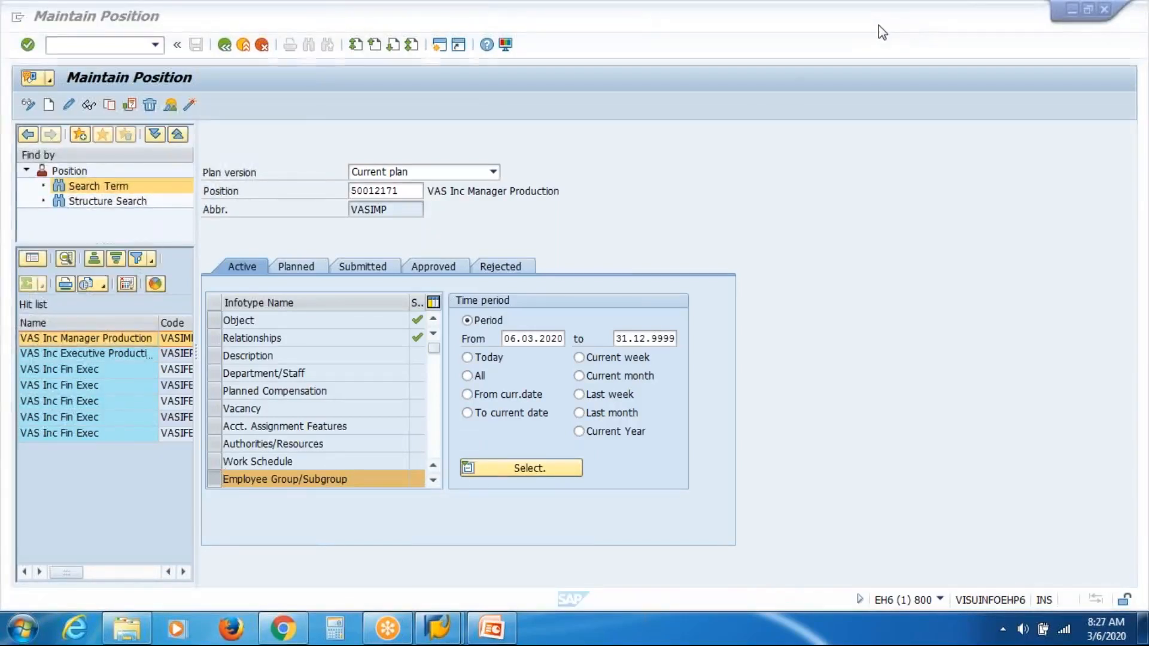
Step: Leave Position maintenance and return to the SAP Easy Access menu
click(792, 87)
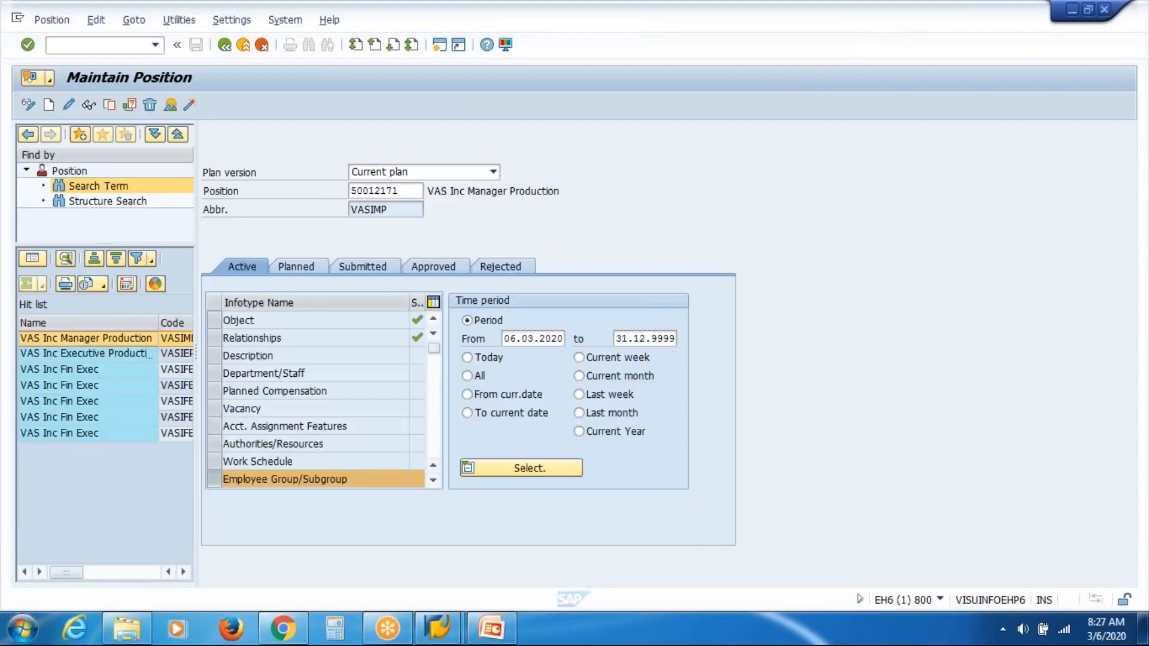
click(224, 51)
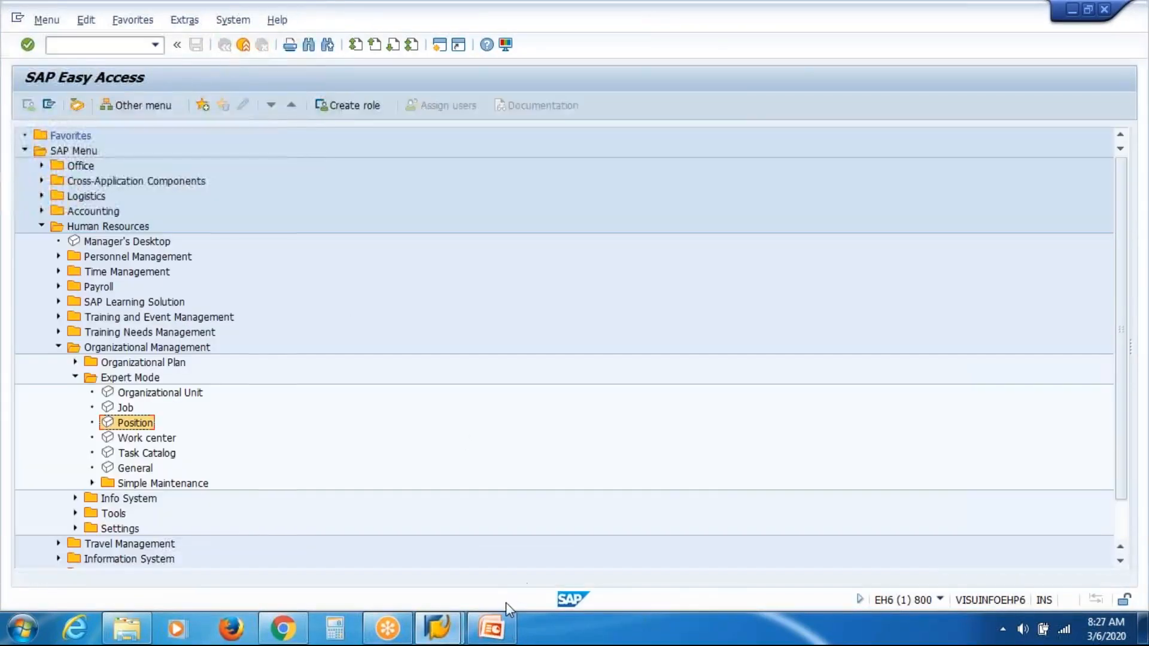
Step: Switch to the Organizational Management presentation and review the Infotype, Plan Version and neighbouring slides
click(492, 629)
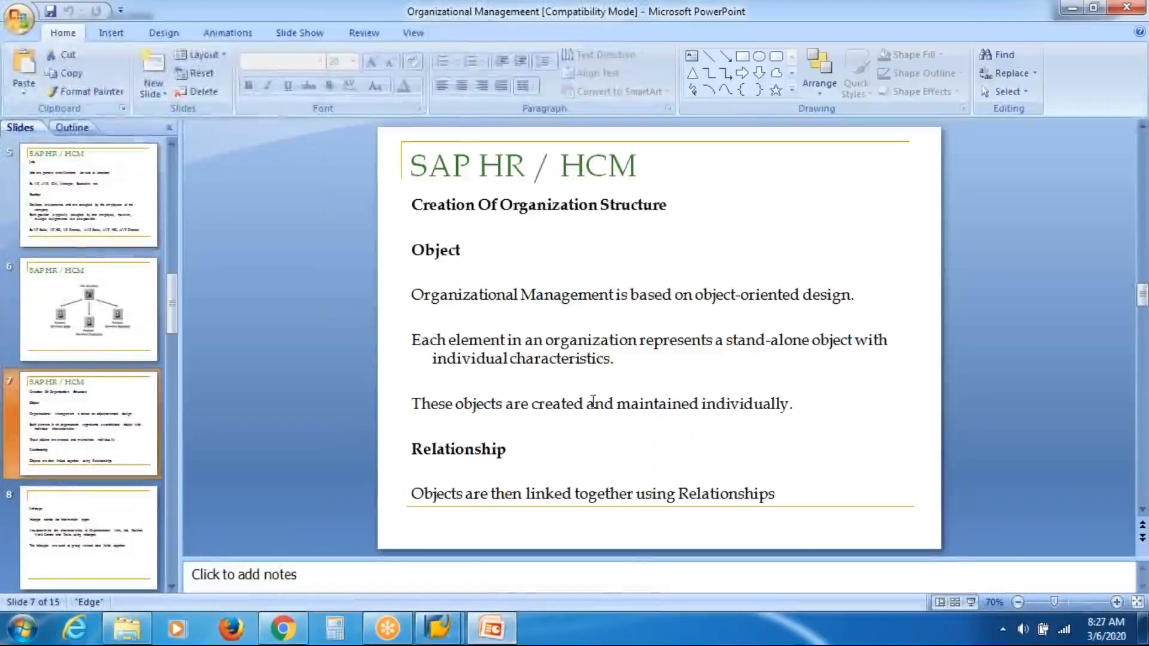
click(93, 541)
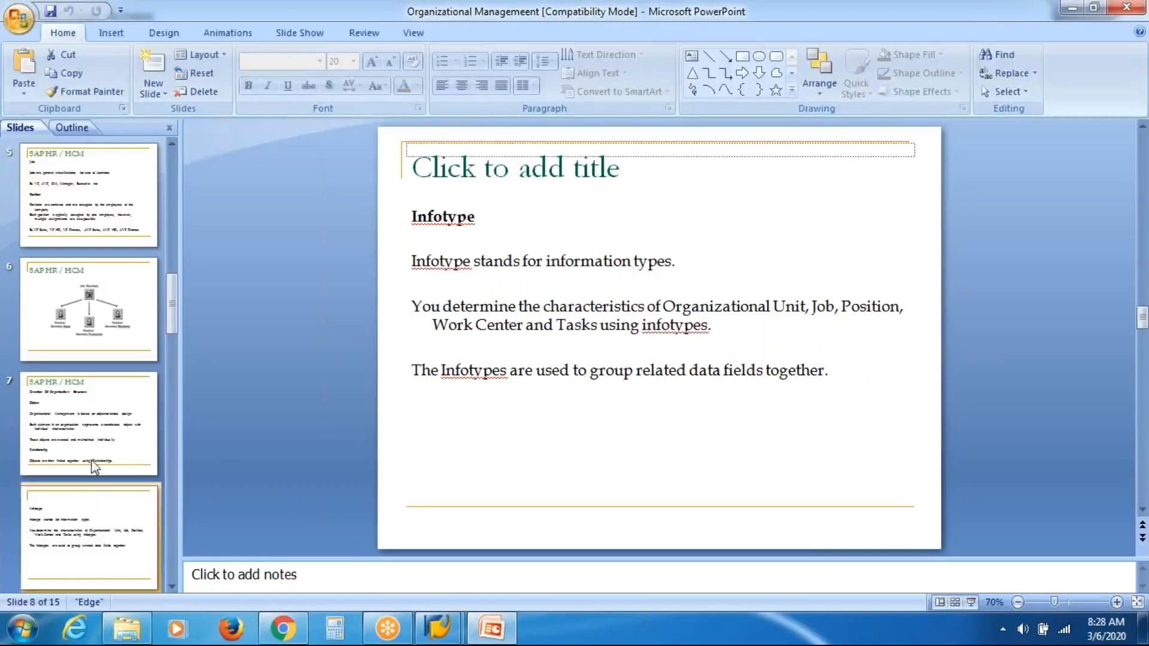
scroll(105, 541, down, 1)
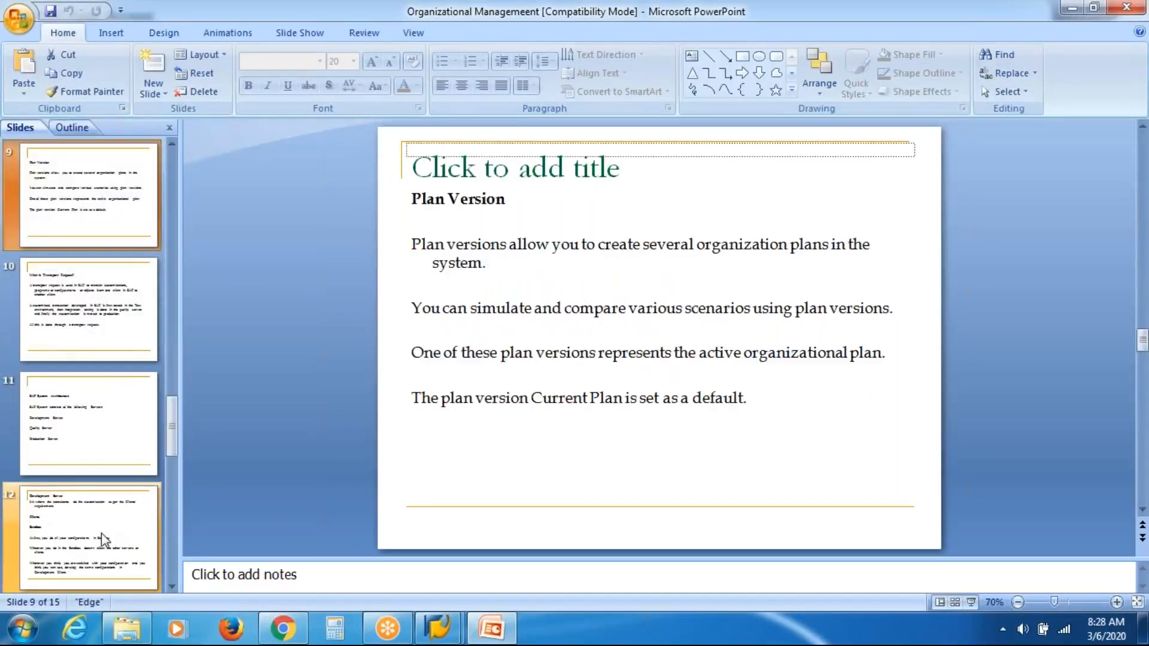
click(104, 540)
click(80, 439)
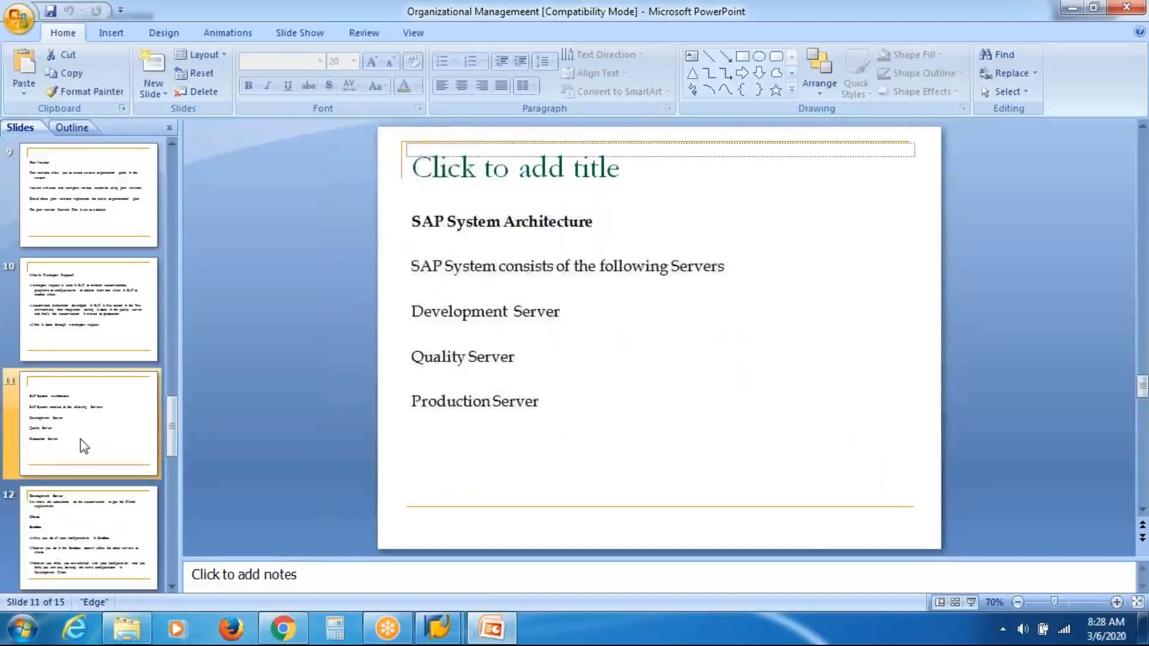
click(67, 314)
click(90, 216)
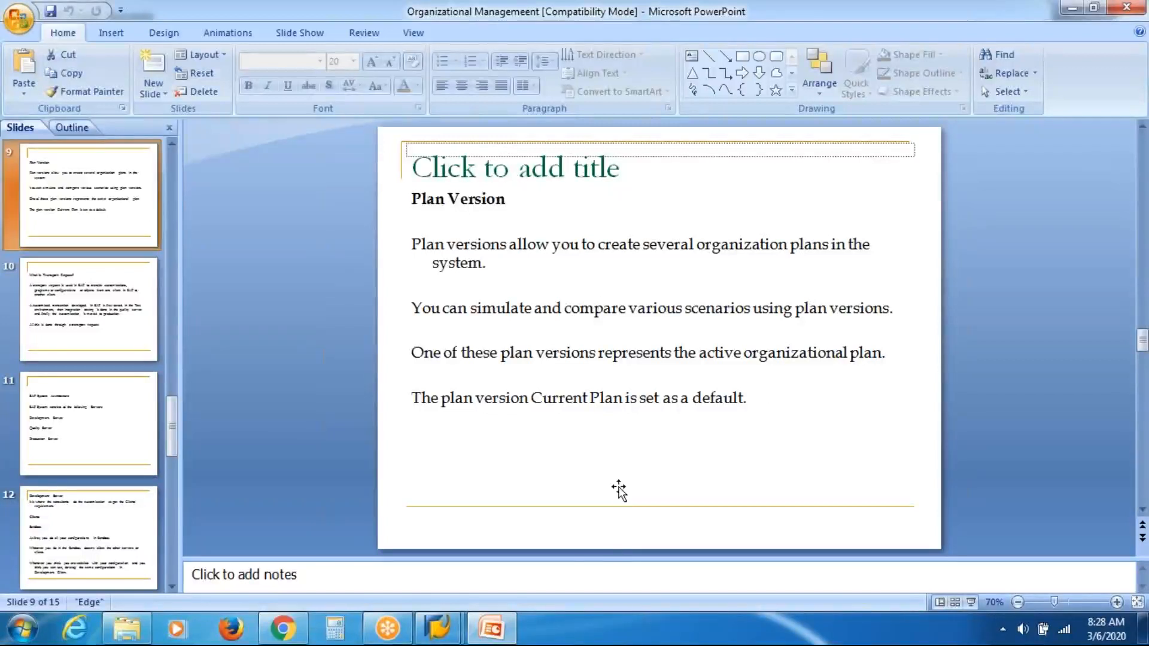
Step: Show the desktop and open the 04.01.2020 workbook
right_click(585, 635)
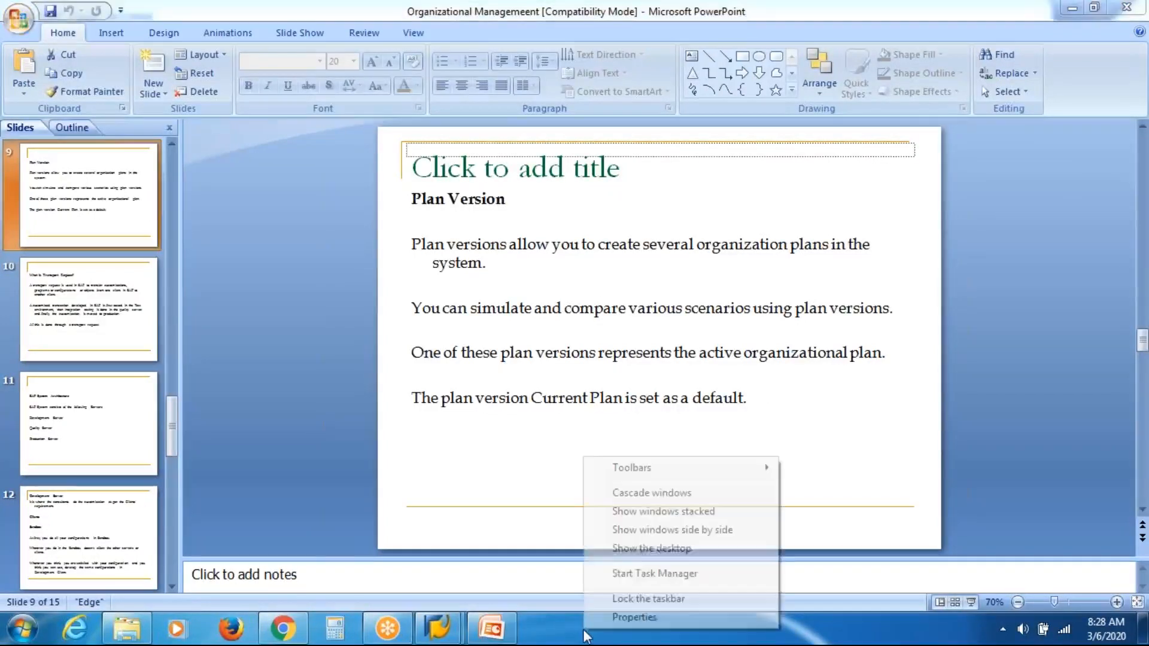
click(681, 548)
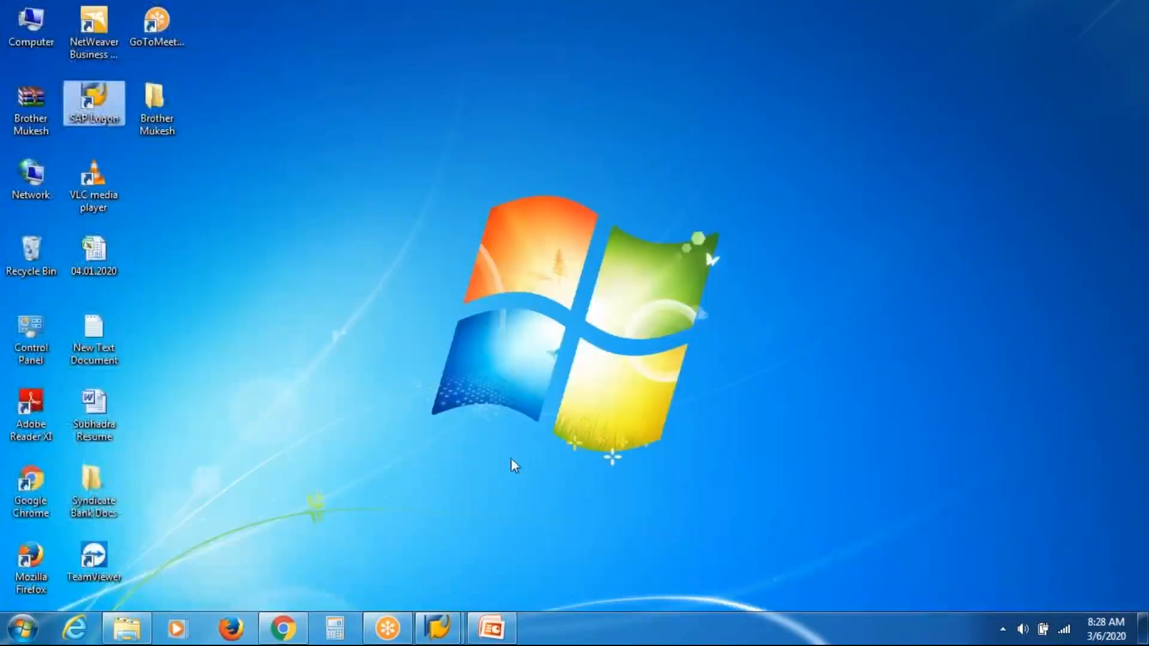
double_click(109, 249)
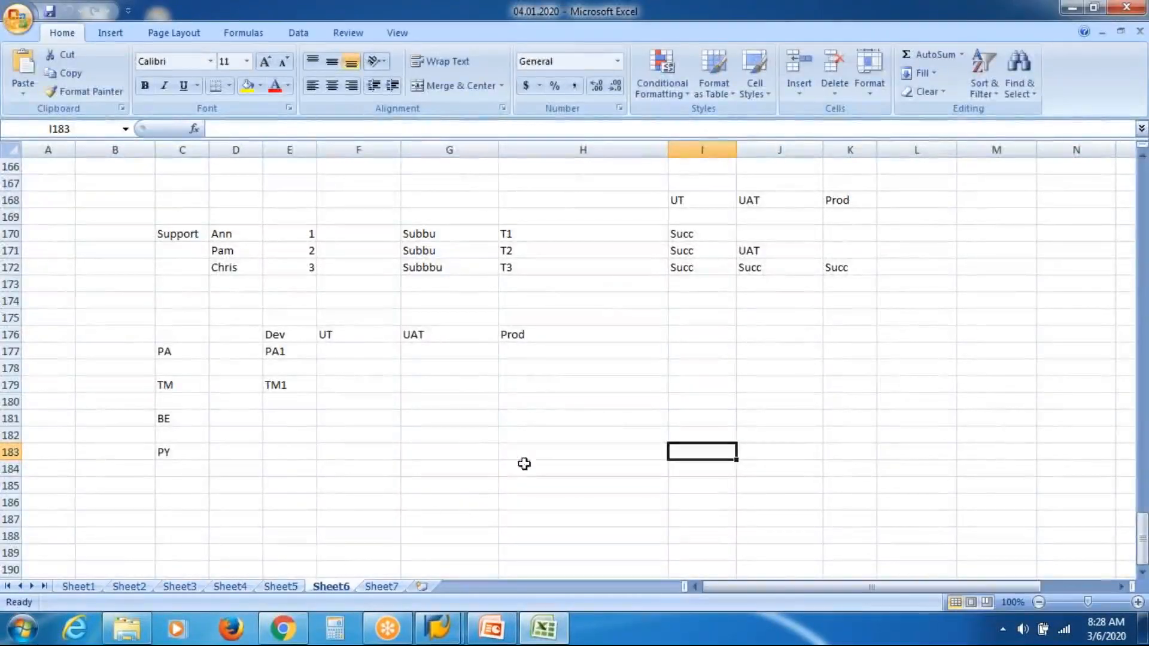
Step: Select the plan version table from PV1 to PV3, cells A103 through J108
drag(1142, 541, 1140, 399)
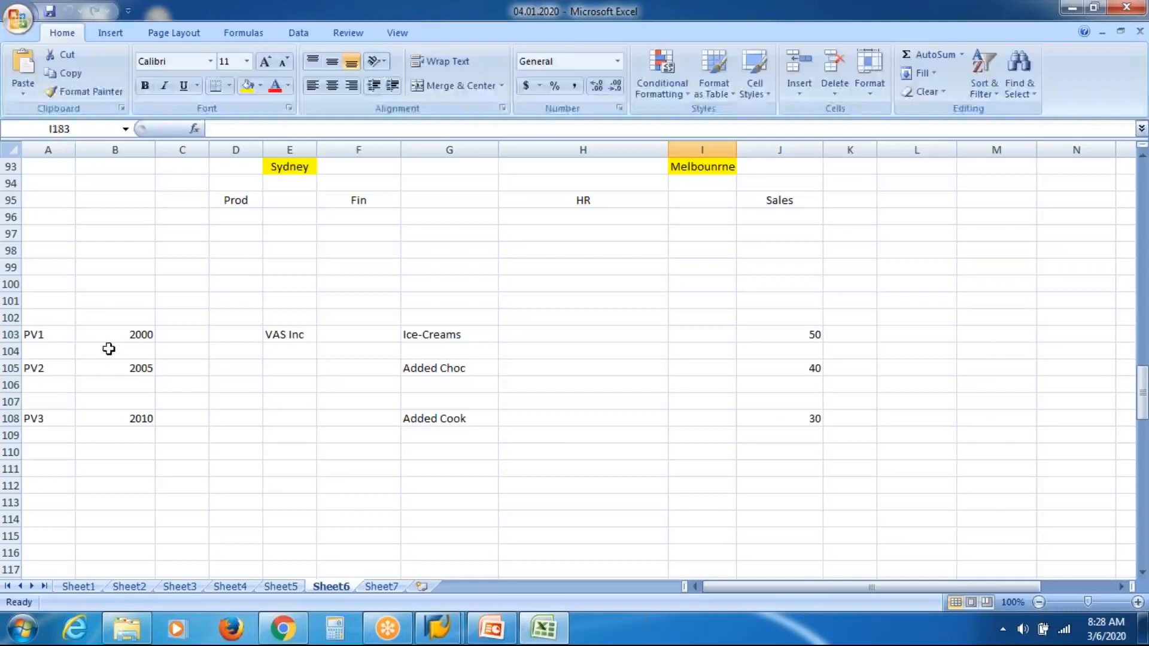
click(51, 340)
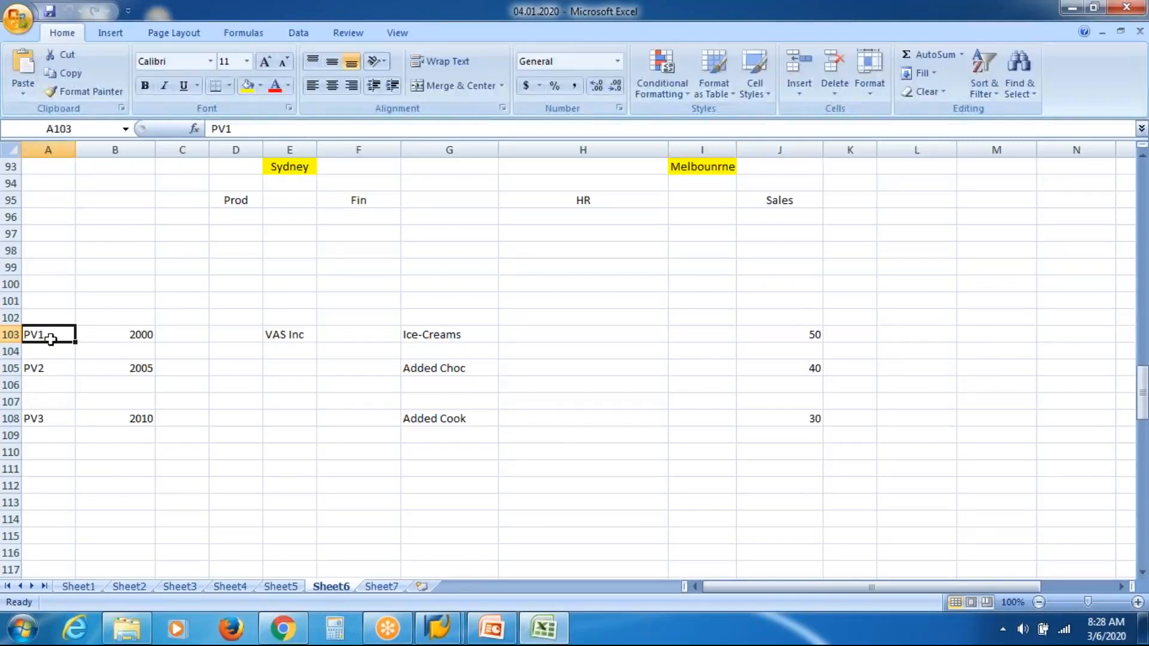
key(shift+Down)
key(shift+Down)
key(shift+Down)
key(shift+Down)
key(shift+Down)
key(shift+Right)
key(shift+Right)
key(shift+Right)
key(shift+Right)
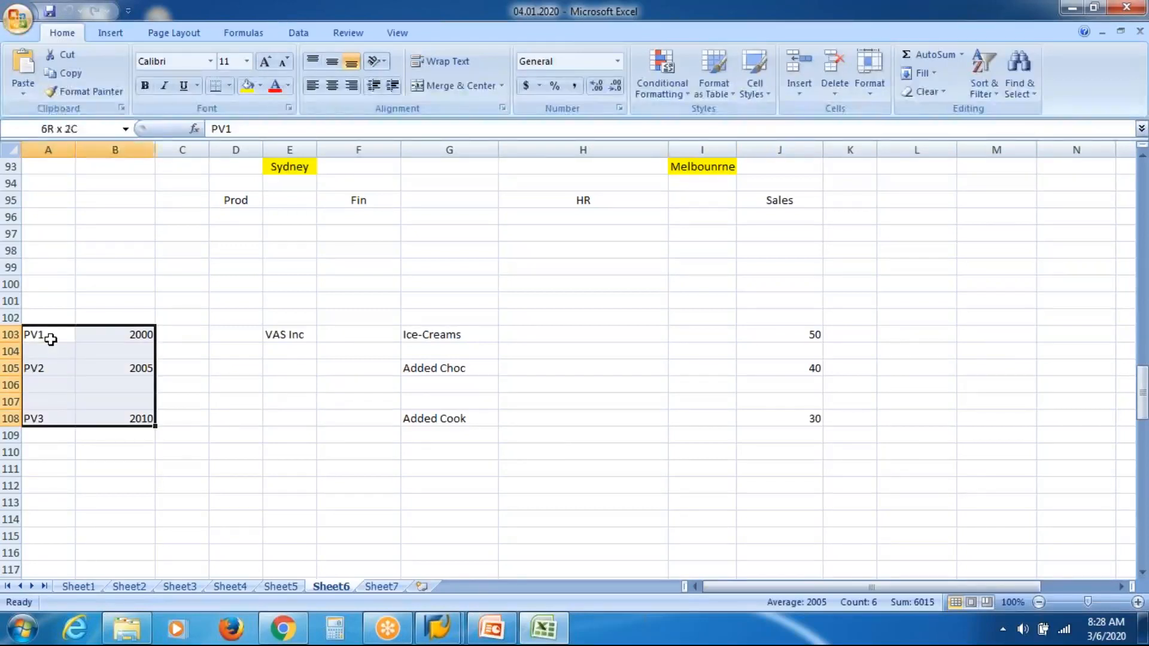
key(shift+Right)
key(shift+Right)
key(shift+Right)
key(shift+Right)
key(shift+Right)
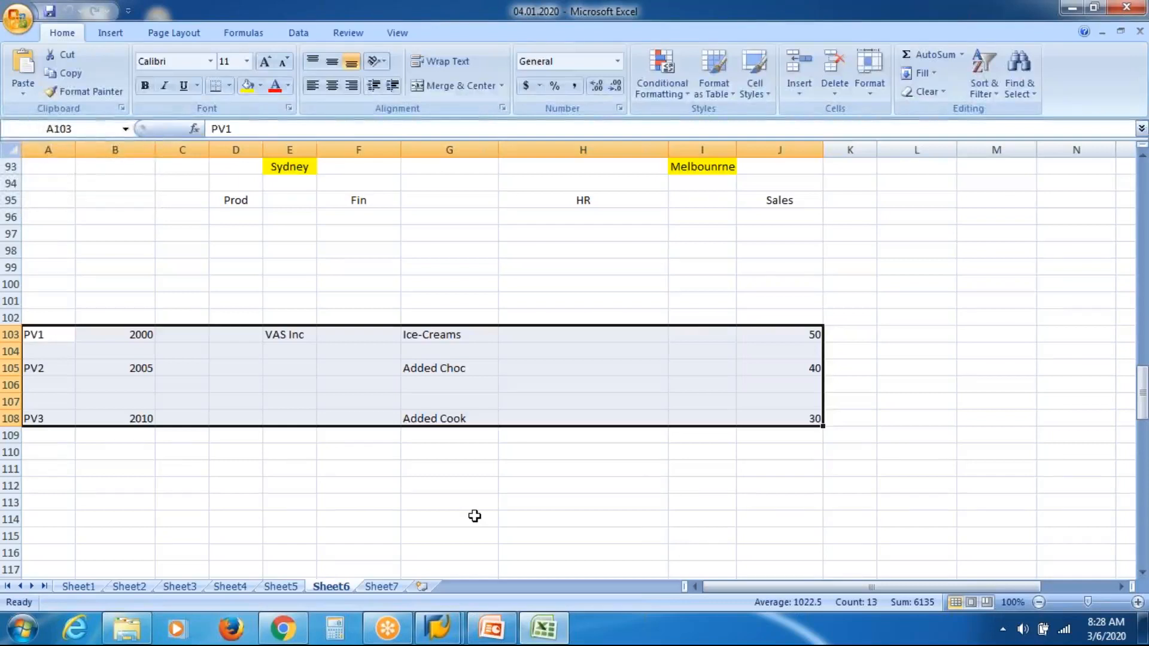
Step: Return to SAP, open Organizational Unit maintenance and set the plan version to VAS Inc PV
click(440, 627)
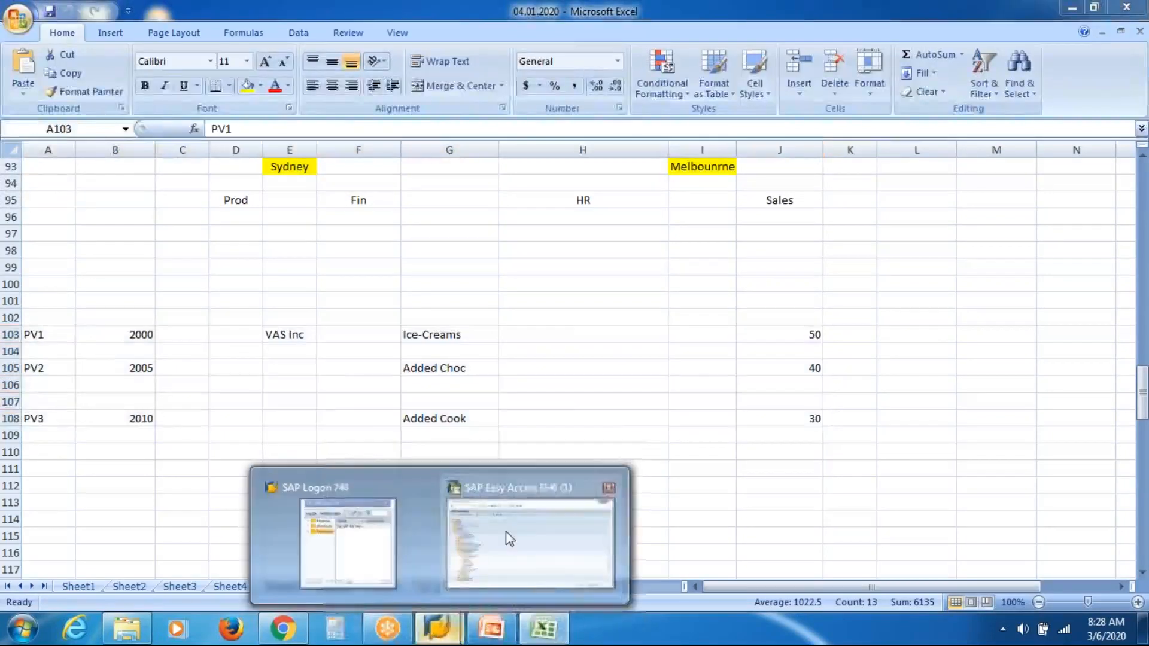
click(508, 538)
double_click(159, 395)
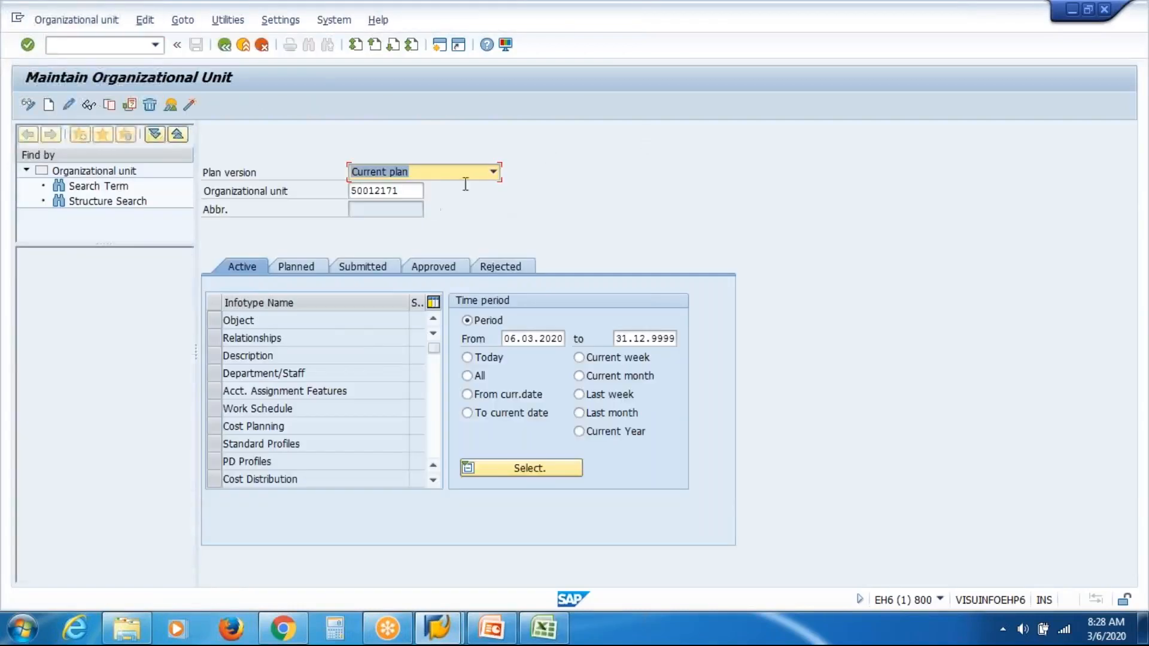
click(493, 174)
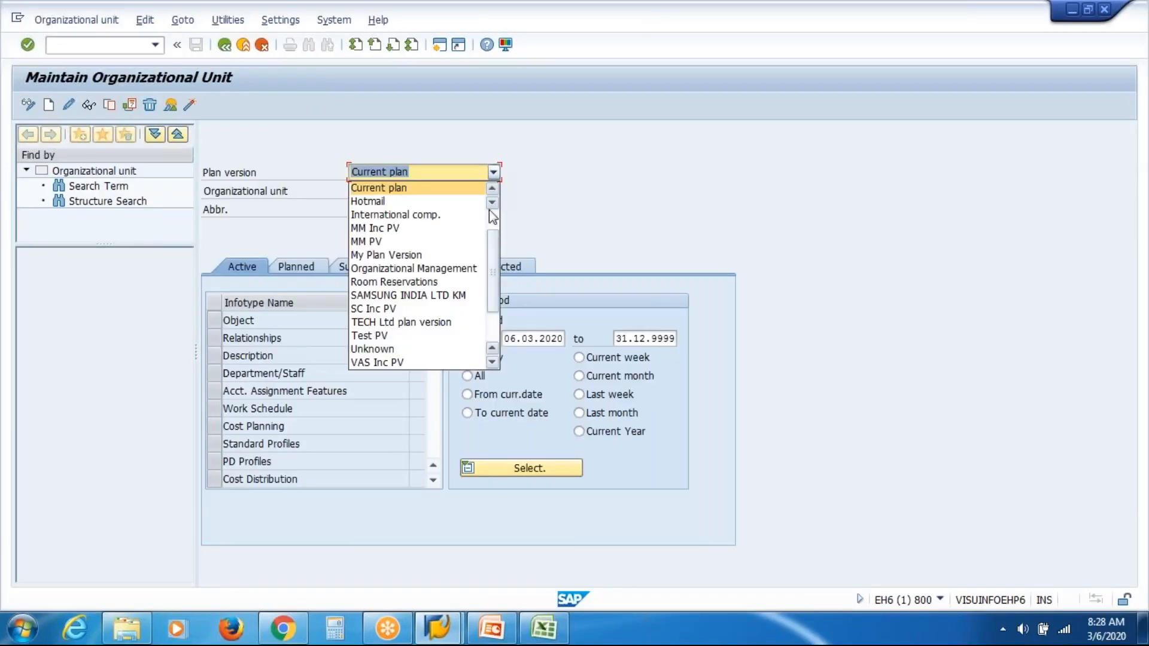
click(425, 363)
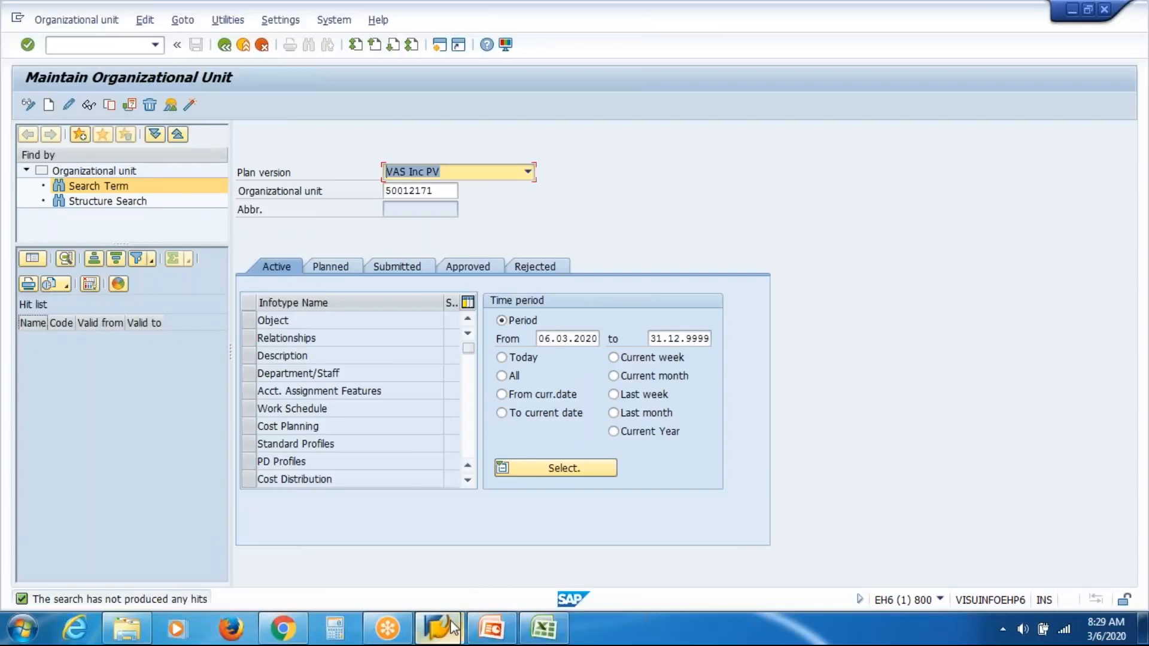
Step: Switch to the presentation and review the Transport Request and SAP System Architecture slides
mouse_move(439, 625)
click(539, 550)
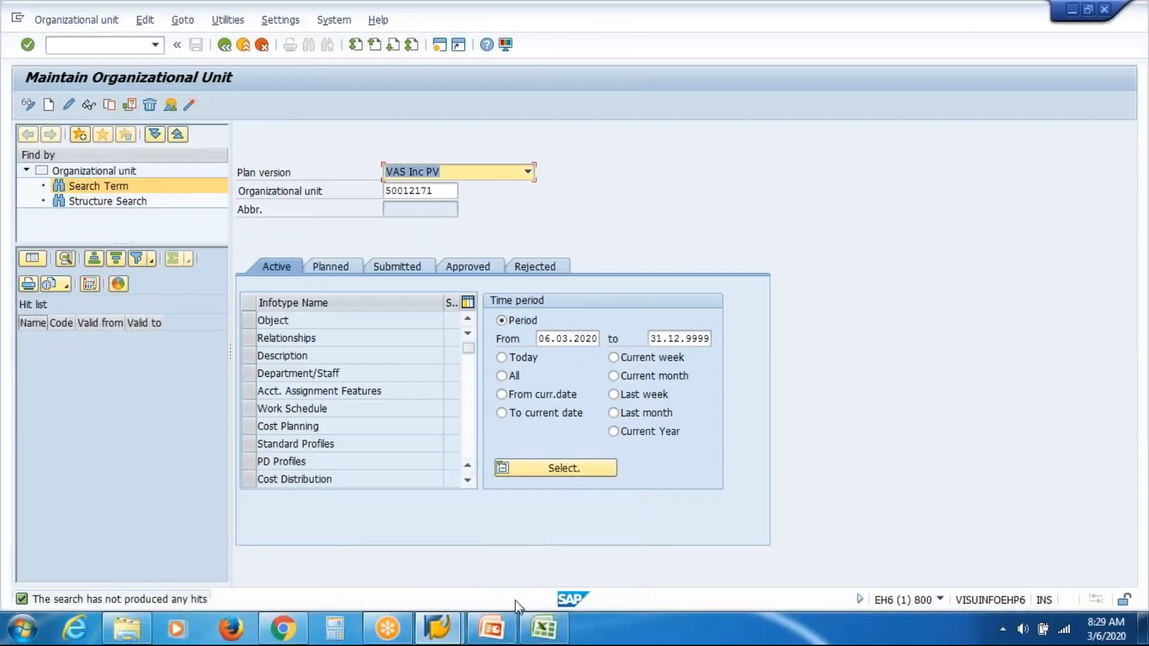
click(505, 633)
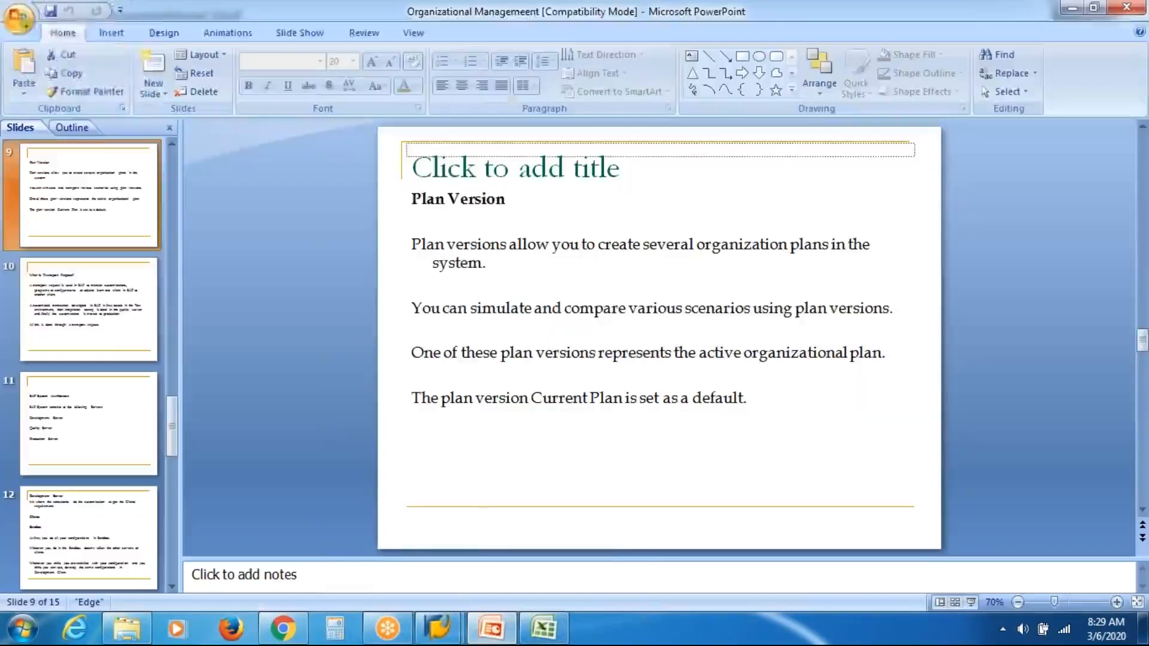
click(101, 353)
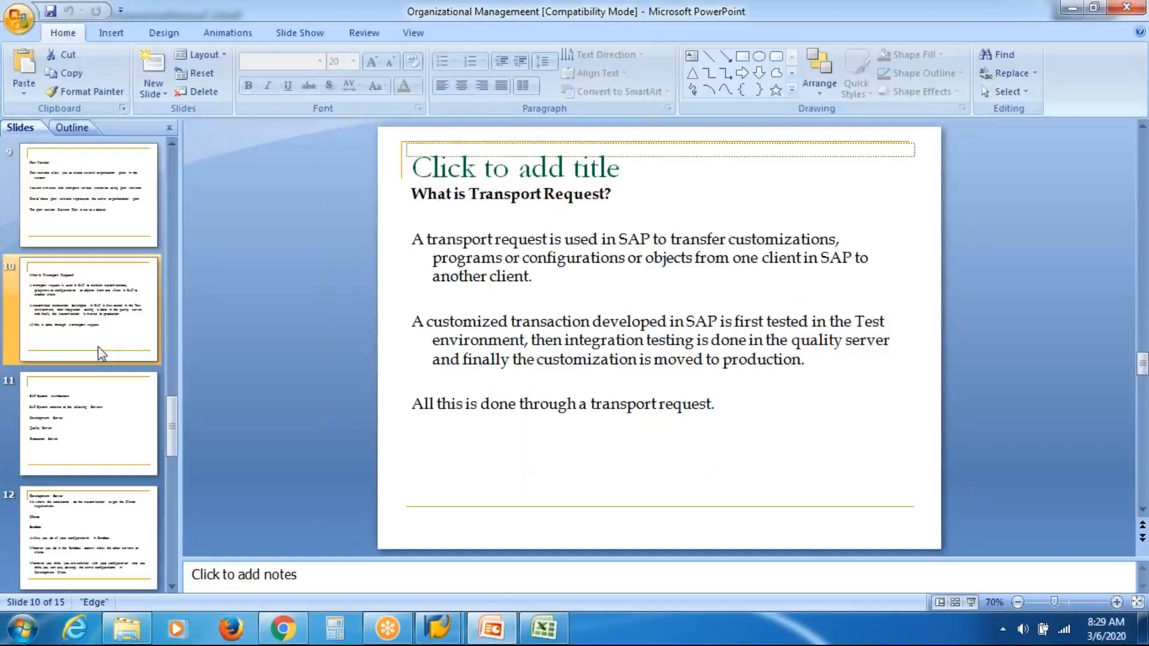
click(91, 419)
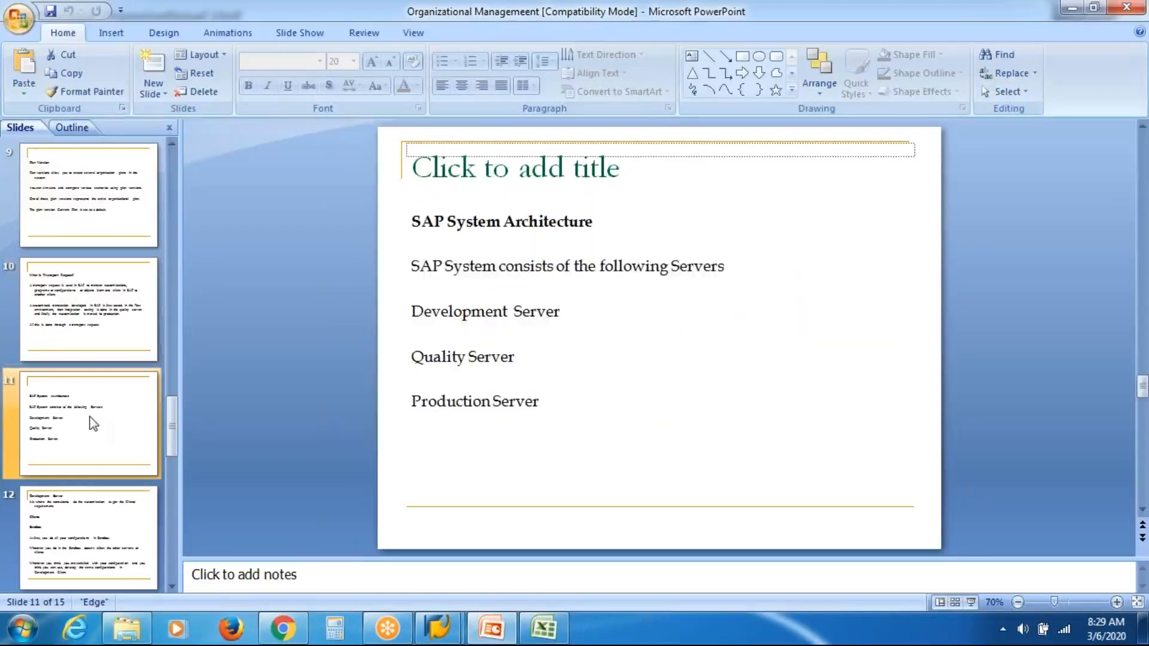
click(84, 329)
click(83, 455)
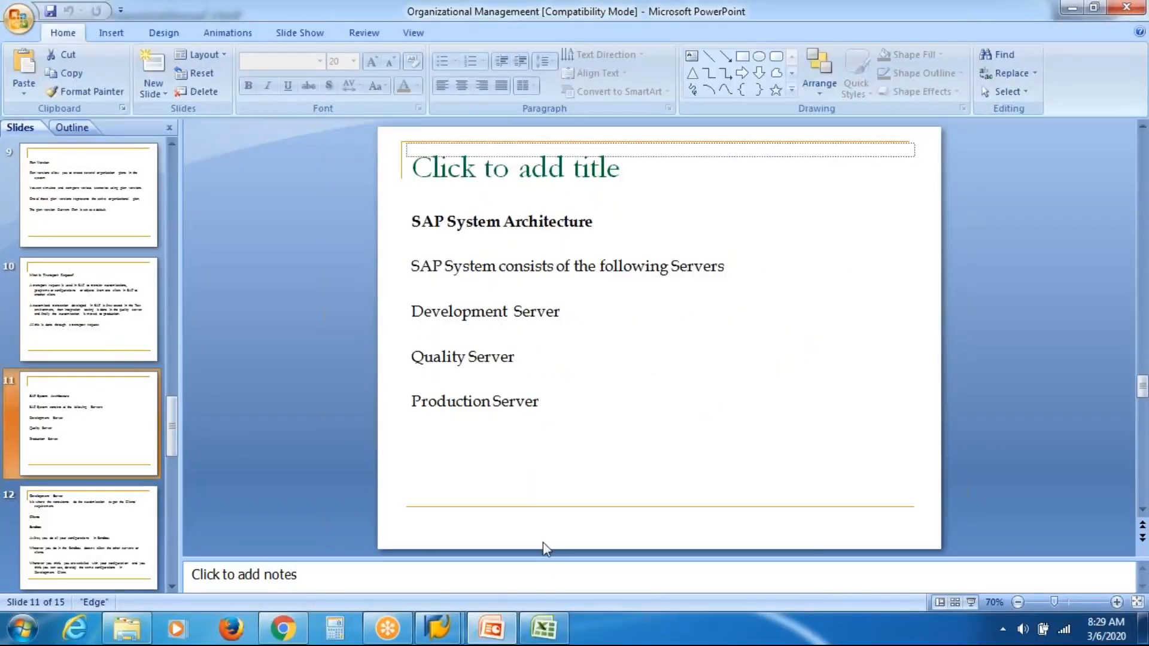
Step: Examine the servers and clients table further down the worksheet
click(544, 628)
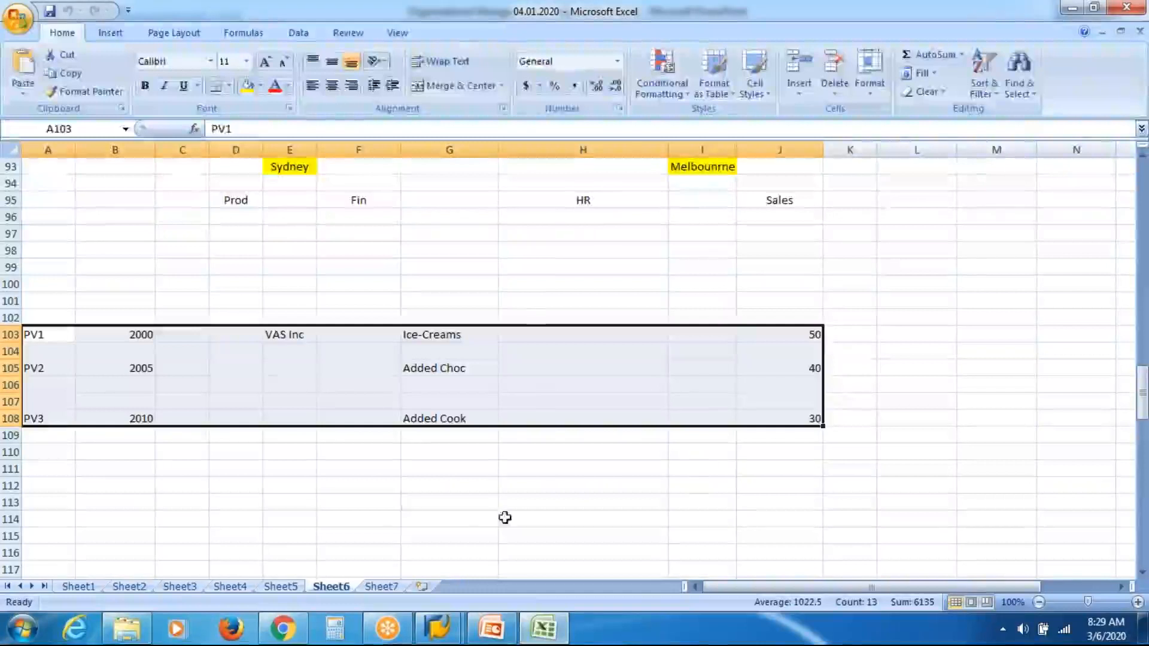
click(408, 508)
key(Up)
key(Down)
key(Down)
key(Down)
key(Down)
key(Down)
key(Down)
key(Down)
key(Down)
key(Down)
key(Down)
key(Down)
key(Down)
key(Down)
key(Down)
key(Down)
key(Down)
key(Down)
key(Down)
key(Down)
key(Down)
key(Down)
key(Down)
key(Down)
key(Down)
key(Down)
key(Down)
key(Down)
key(Down)
key(Down)
key(Down)
key(Down)
key(Down)
key(Down)
key(Down)
key(Down)
key(Down)
key(Down)
key(Down)
key(Down)
key(Down)
key(Down)
key(Down)
key(Down)
key(Down)
key(Down)
key(Down)
key(Down)
key(Down)
key(Down)
key(Down)
key(Down)
key(Down)
key(Down)
key(Down)
key(Down)
key(Down)
key(Down)
key(Down)
key(Down)
key(Down)
key(Down)
key(Down)
key(Down)
key(Down)
key(Down)
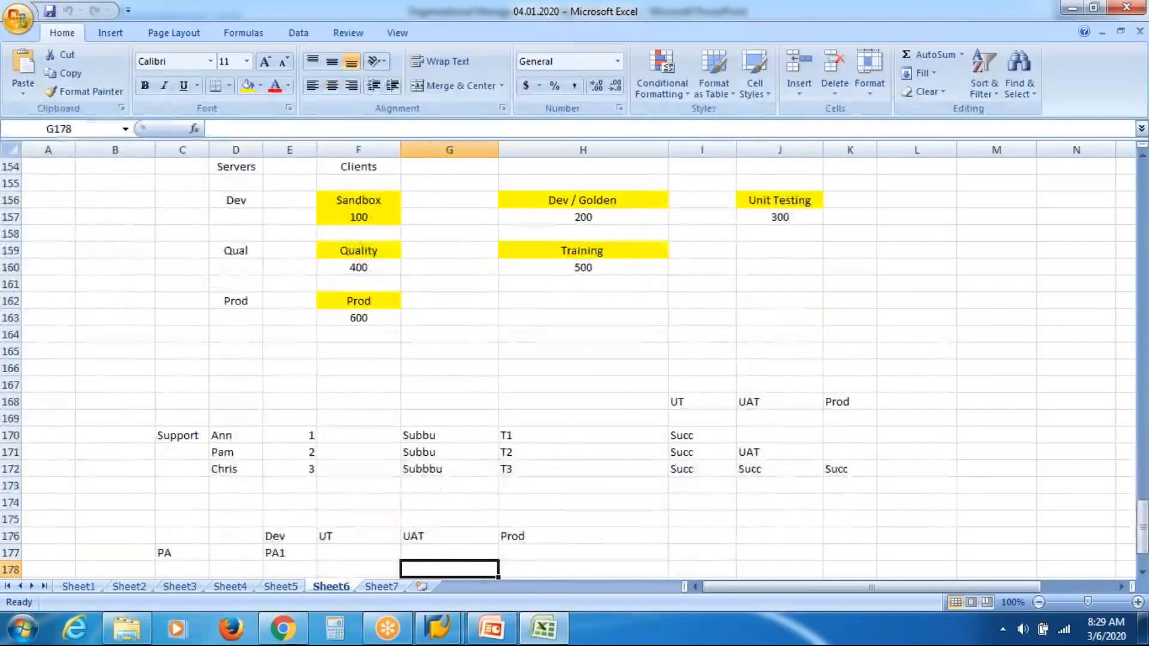
key(Down)
key(Down)
key(Down)
key(Down)
key(Down)
key(Down)
key(Down)
key(Down)
key(Down)
key(Down)
key(Down)
key(Down)
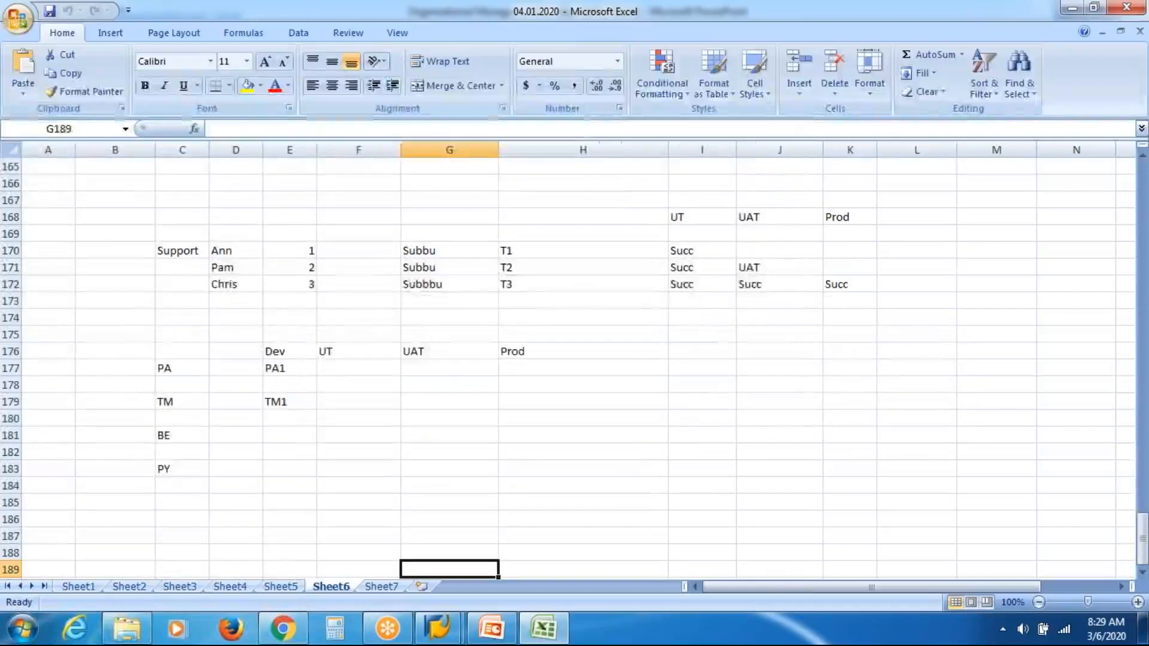
key(Down)
key(Down)
key(Down)
key(Down)
key(Down)
key(Down)
key(Down)
key(Down)
key(Down)
key(Down)
key(Down)
key(Down)
key(Down)
key(Down)
key(Down)
key(Down)
key(Down)
key(Down)
key(Down)
key(Down)
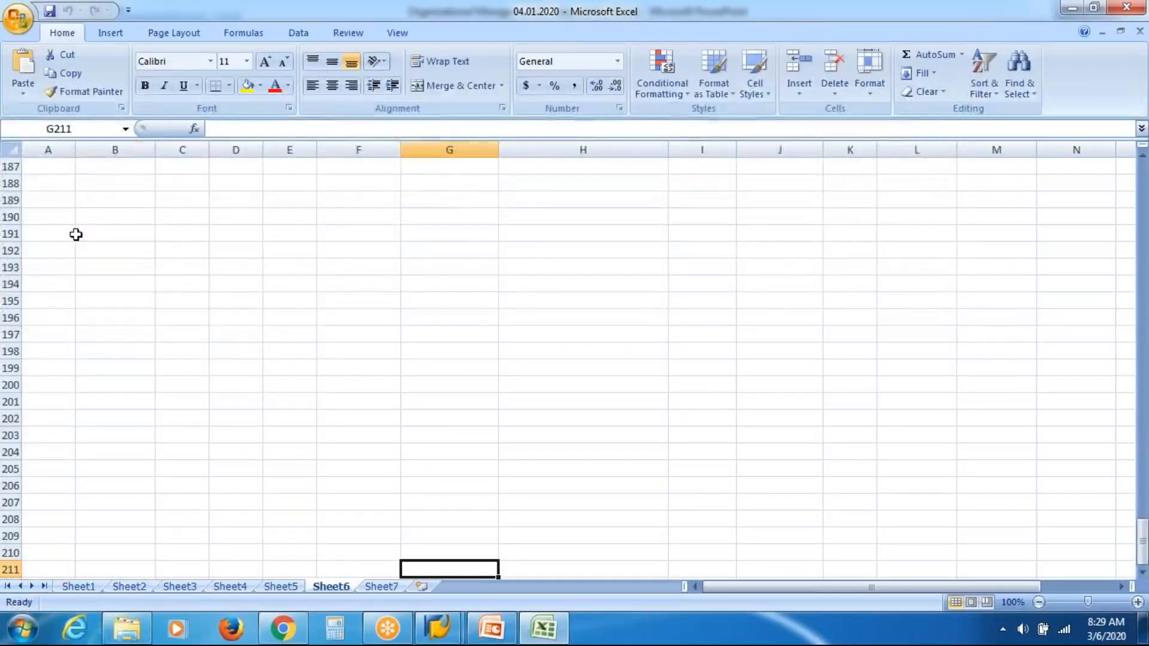
click(78, 235)
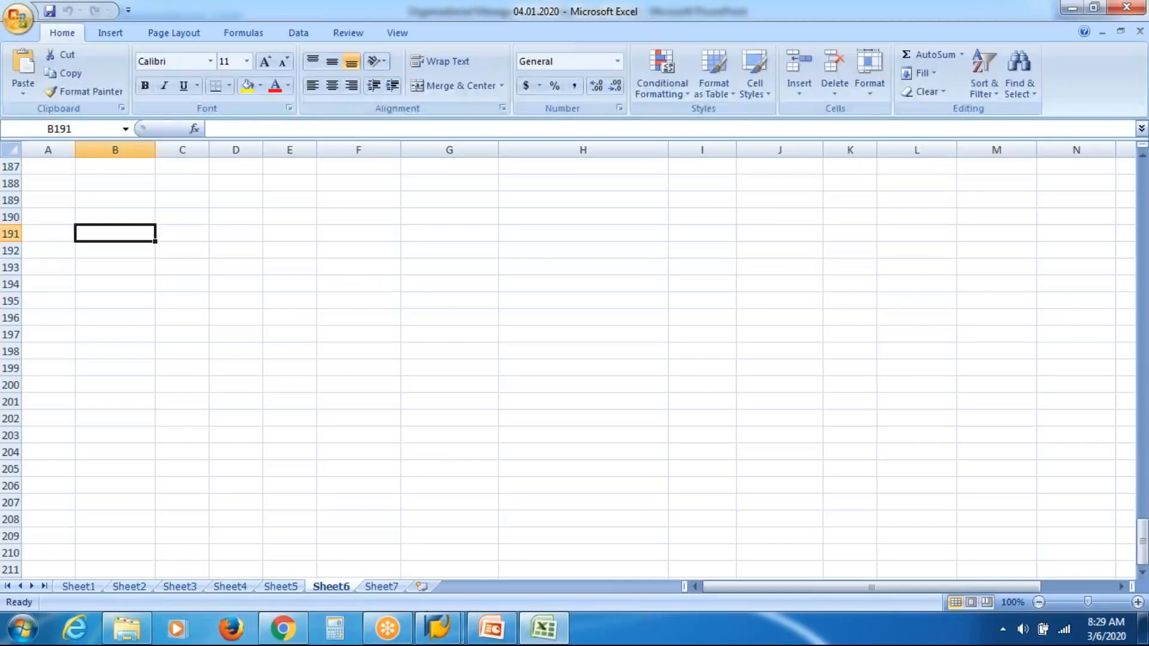
Step: Back in SAP, open a new session, run transaction SPRO and open the SAP Reference IMG
click(435, 630)
click(543, 533)
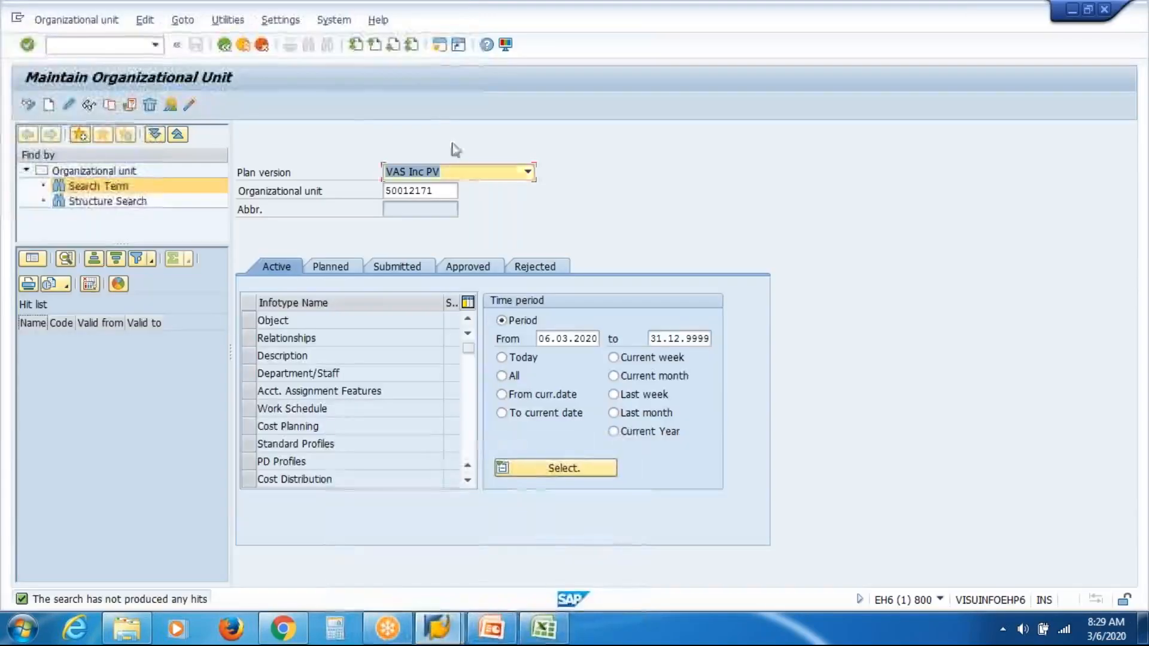
click(435, 49)
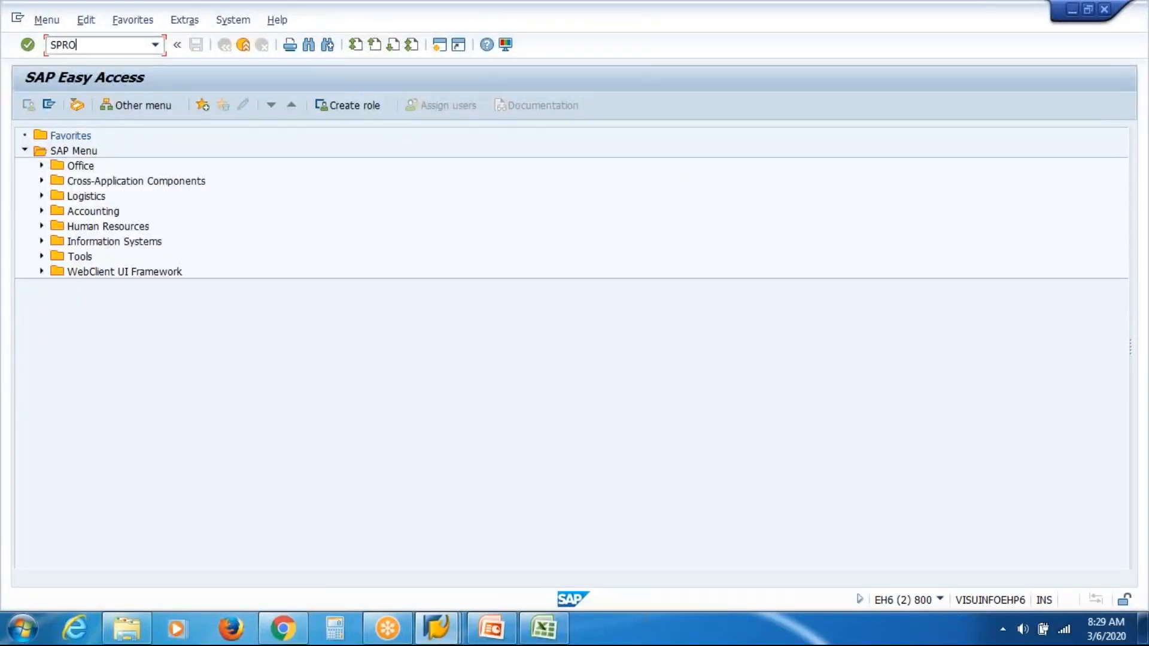
key(Return)
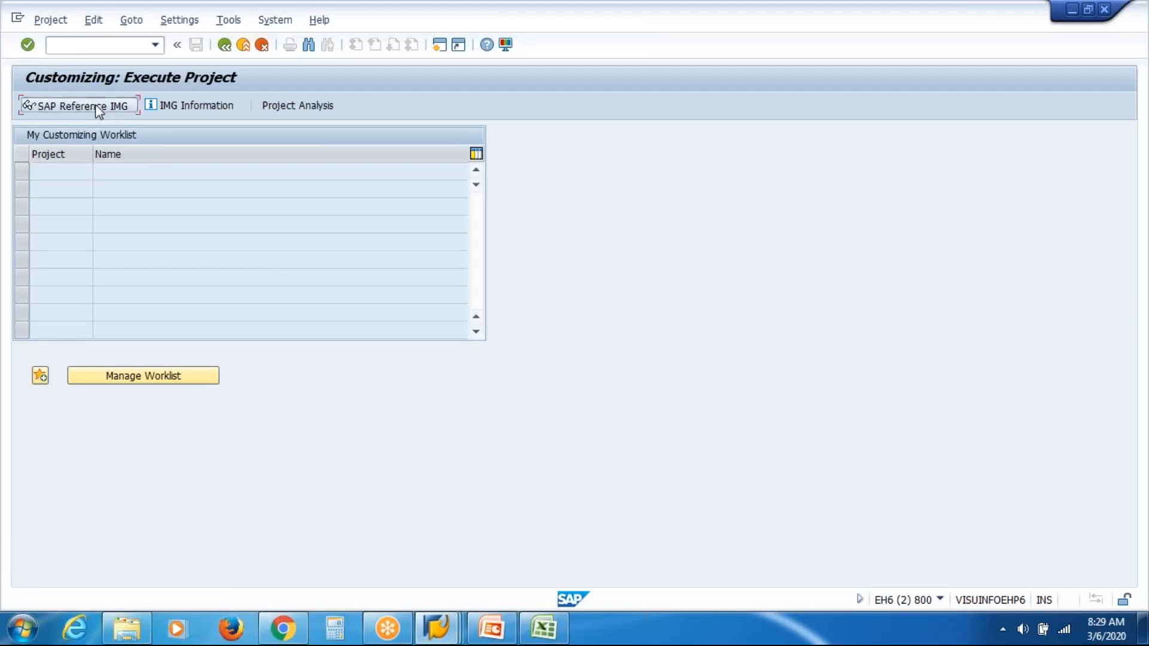
key(F5)
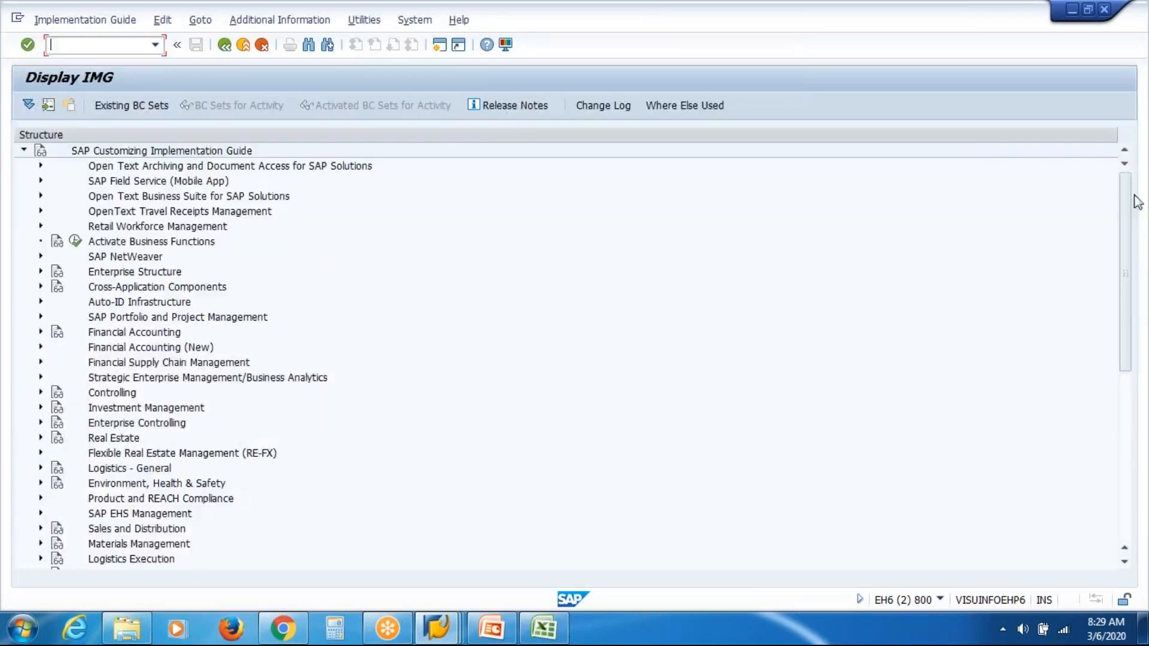
Step: Expand Personnel Management and then Personnel Administration in the IMG structure
drag(1131, 207, 1128, 383)
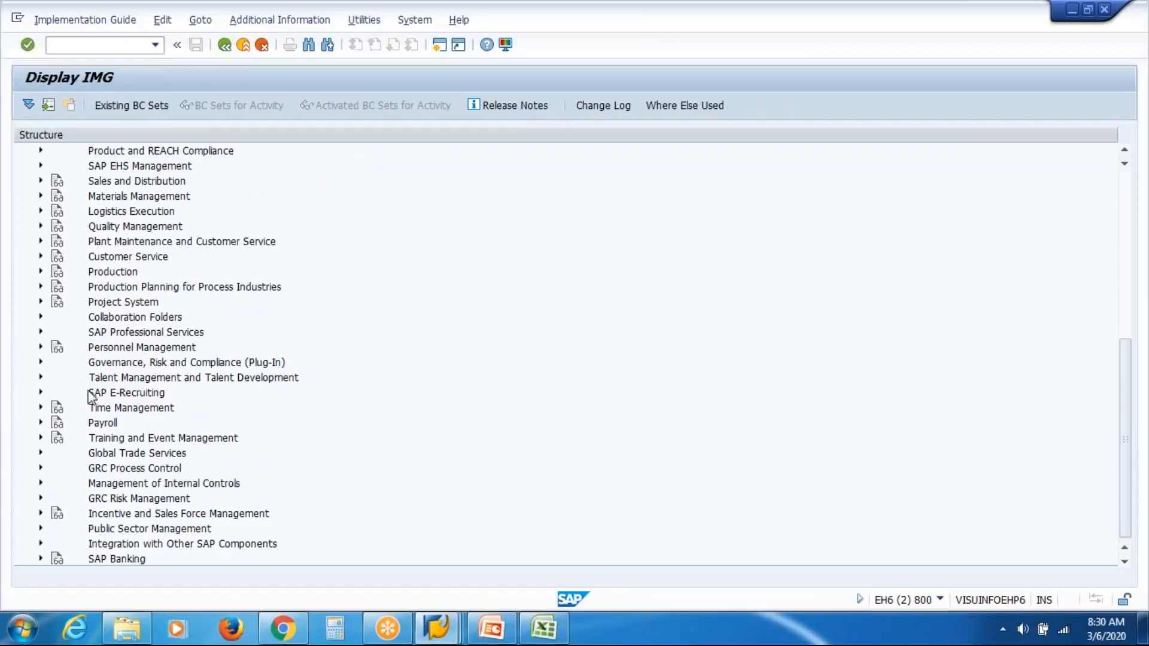
click(41, 347)
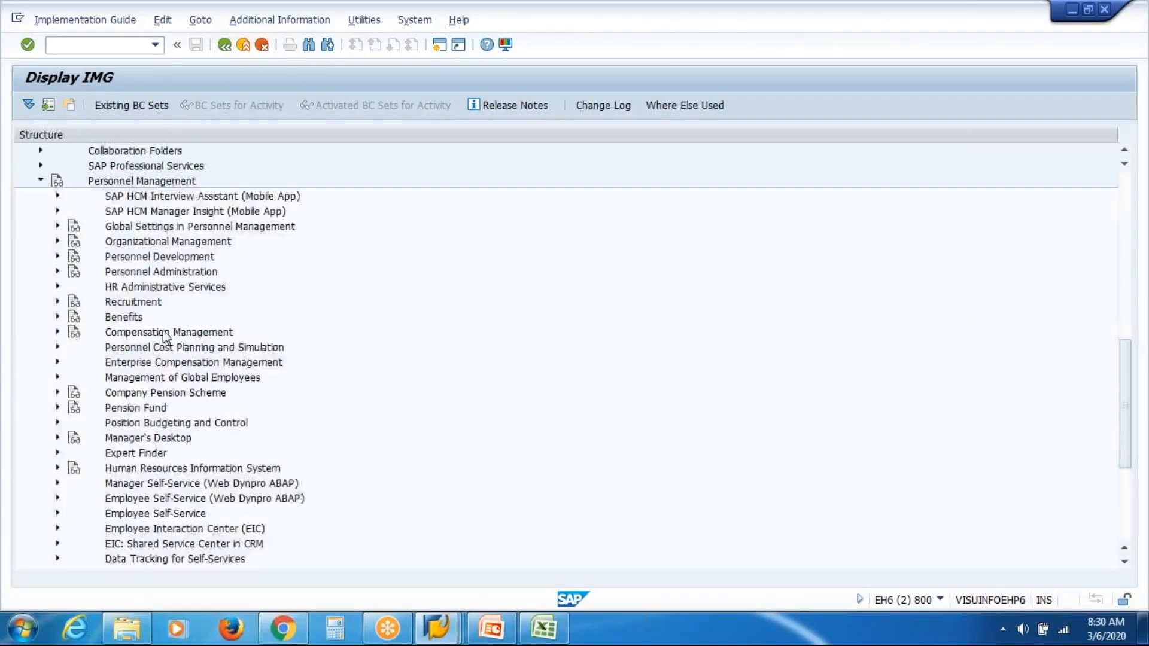
click(57, 272)
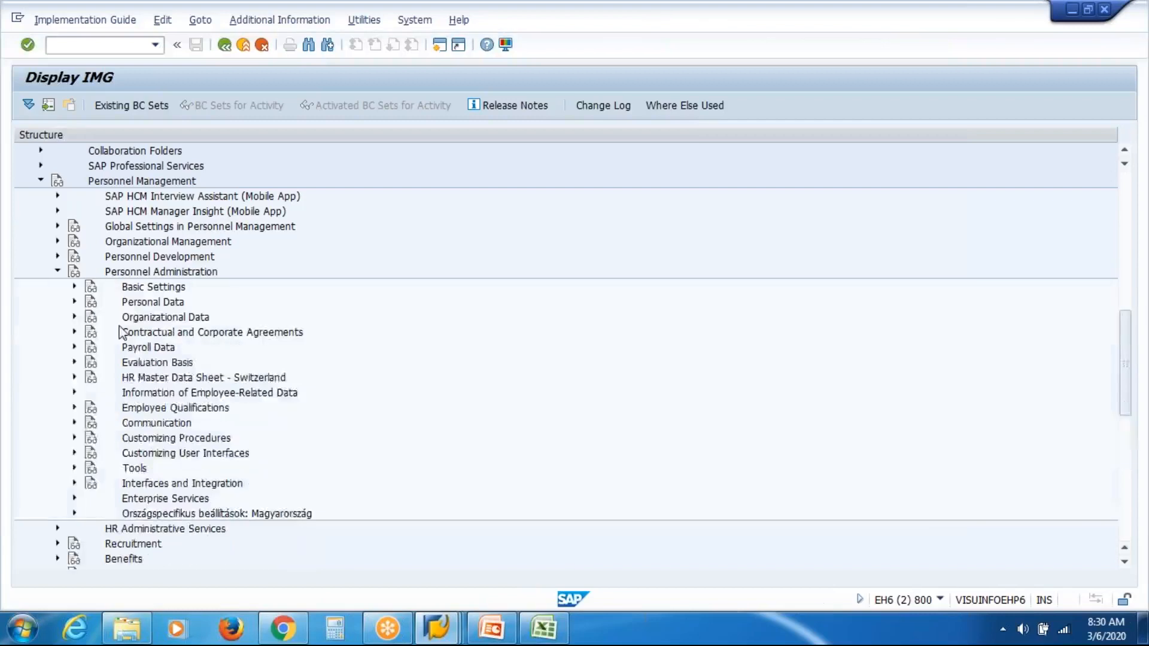
Step: Expand Global Settings in Personnel Management and Plan Version Maintenance, then run Maintain Plan Versions
click(75, 287)
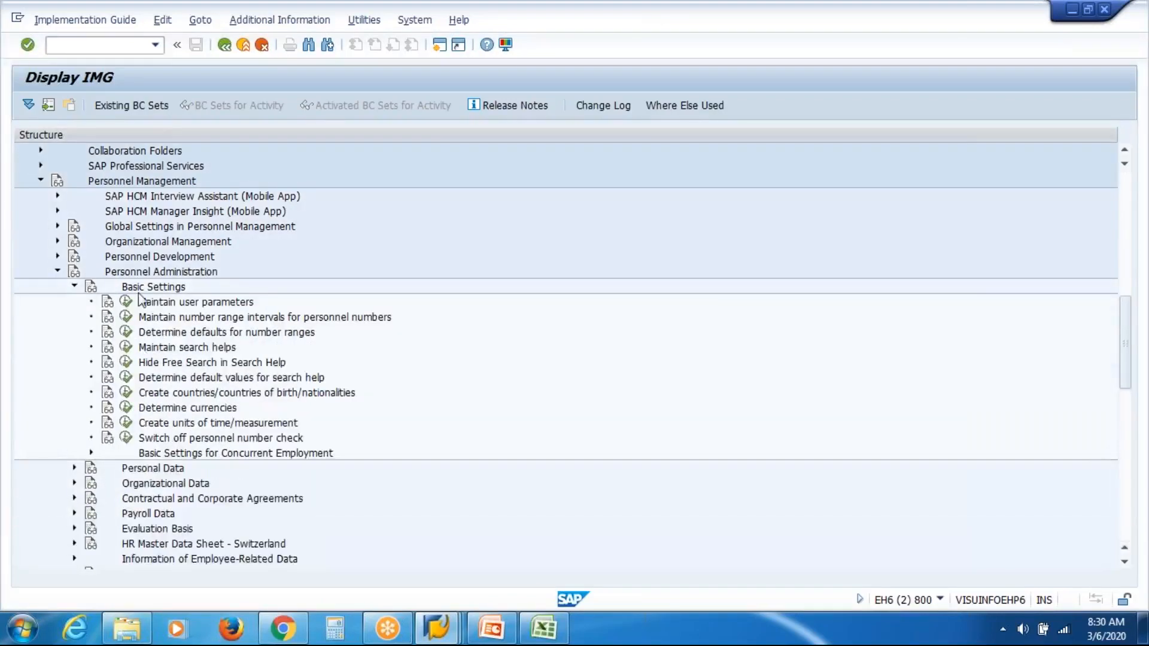
click(58, 228)
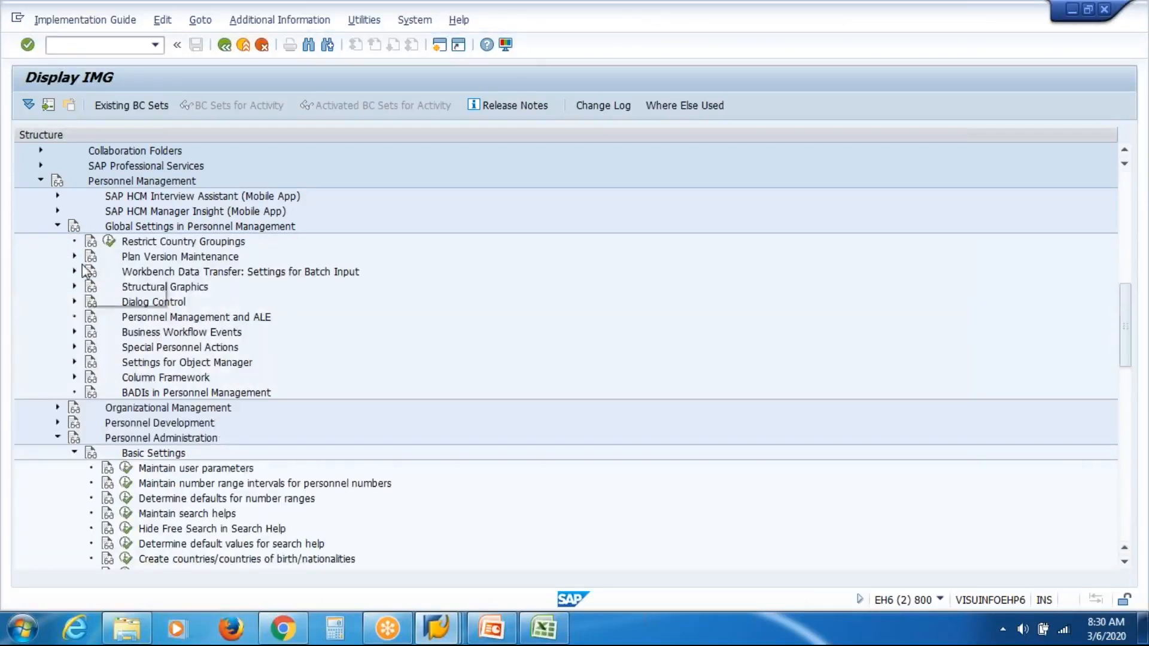
click(74, 257)
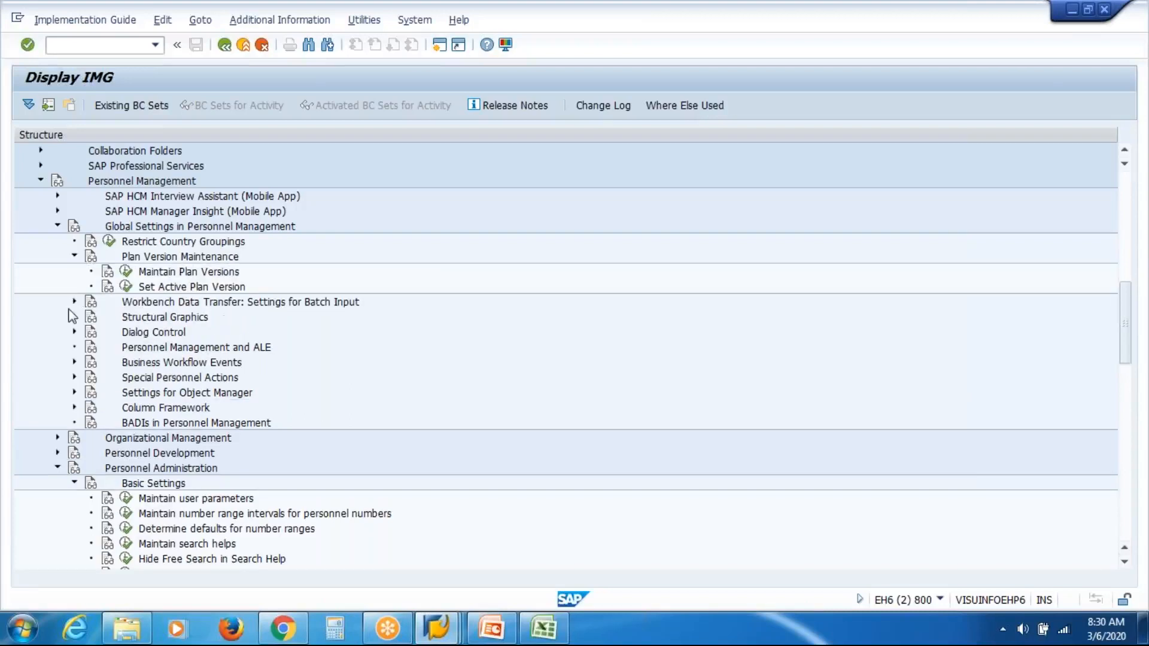
click(177, 275)
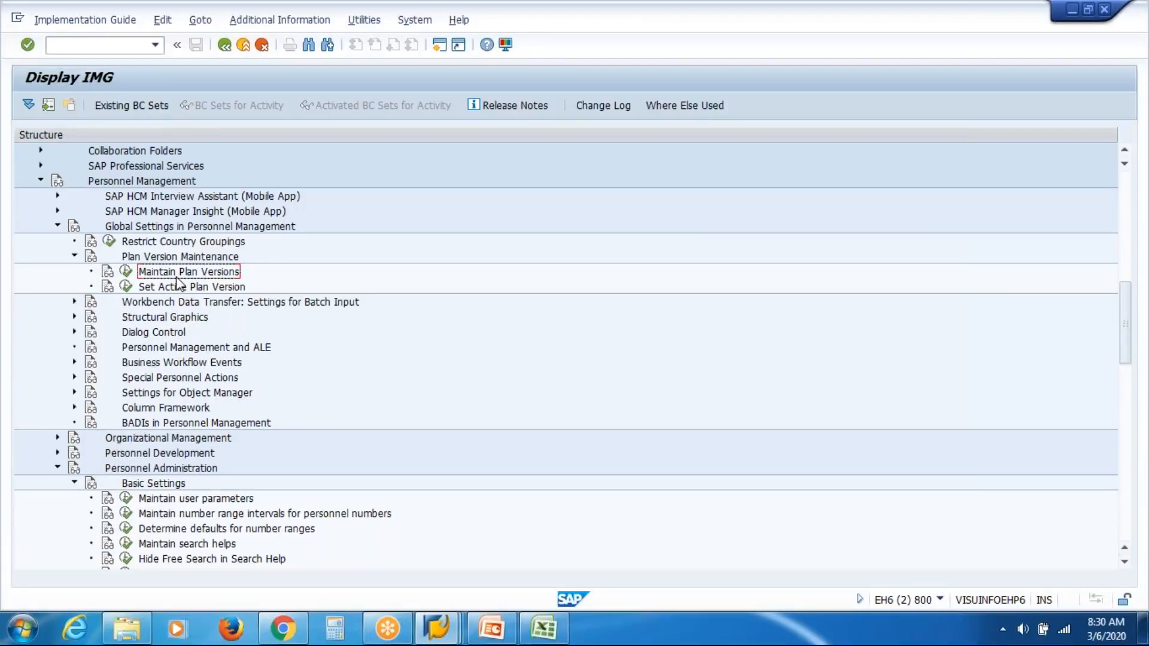
click(178, 289)
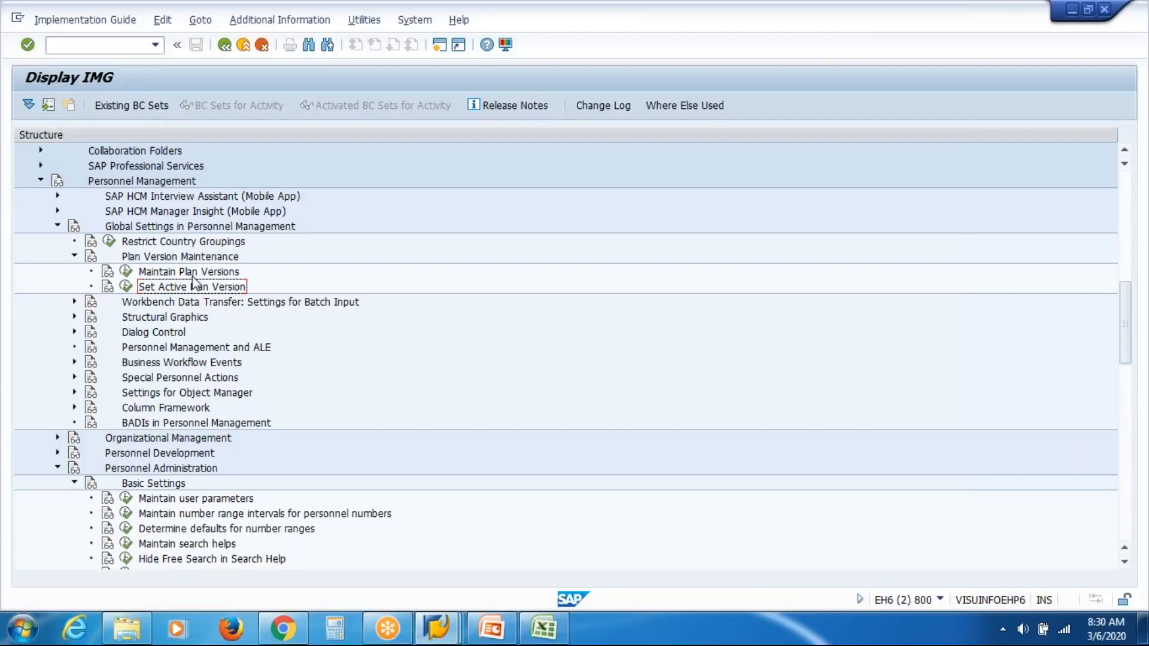
click(125, 271)
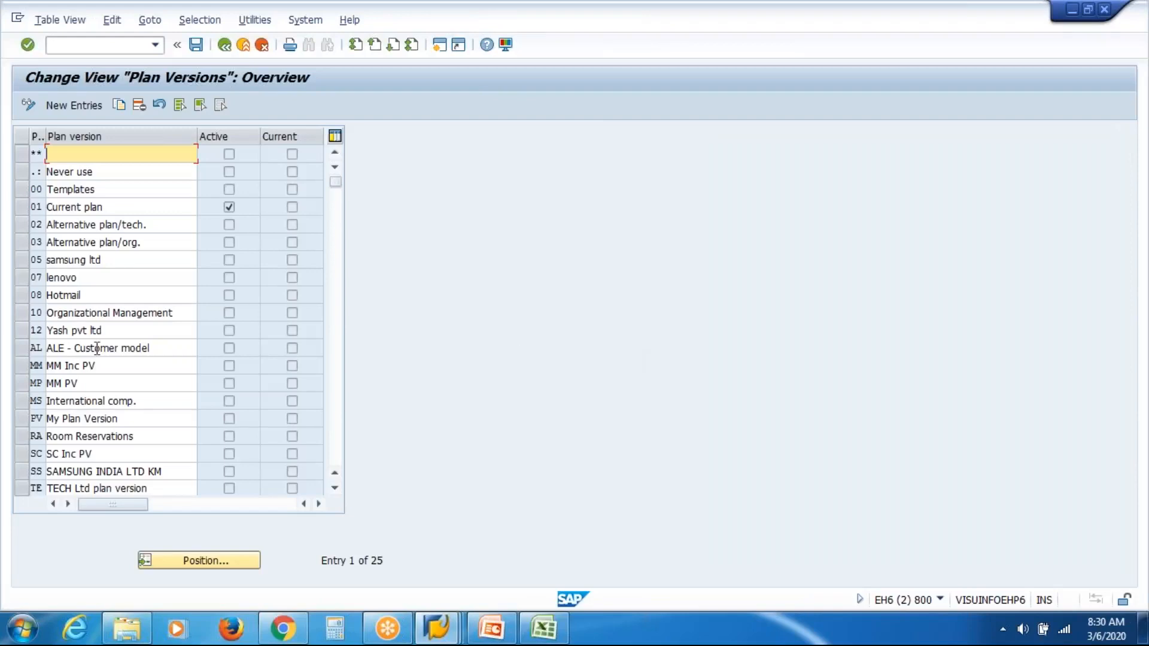
Step: Add a new plan version entry YY with a Plan Ver description and save it
click(85, 109)
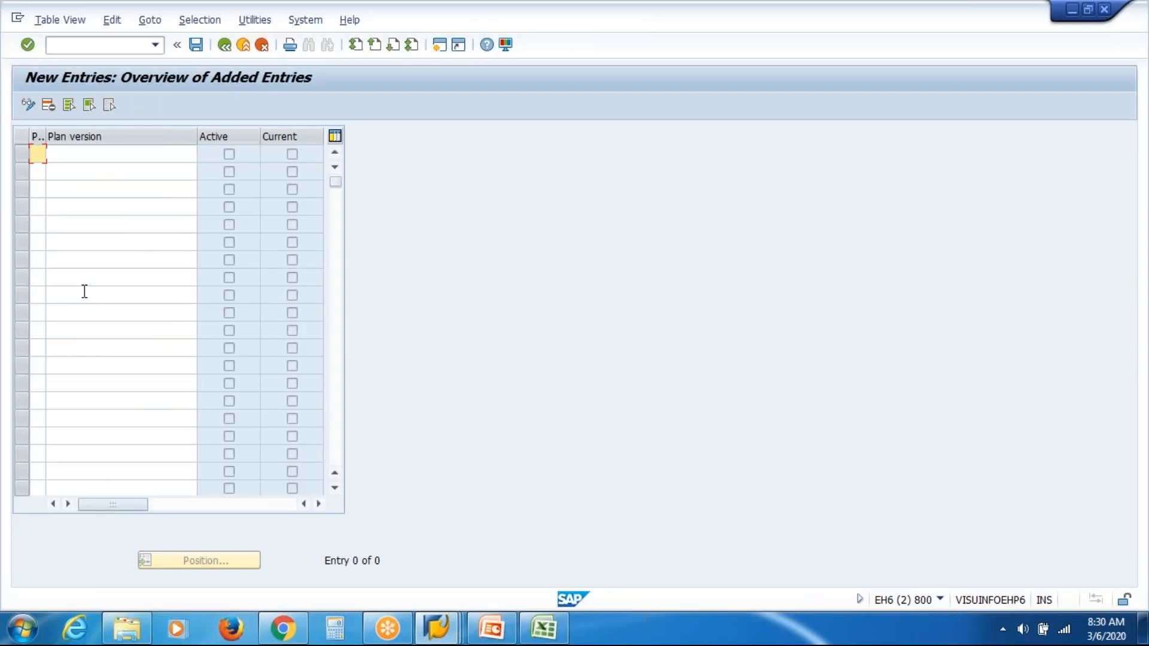
text(yy)
key(BackSpace)
key(BackSpace)
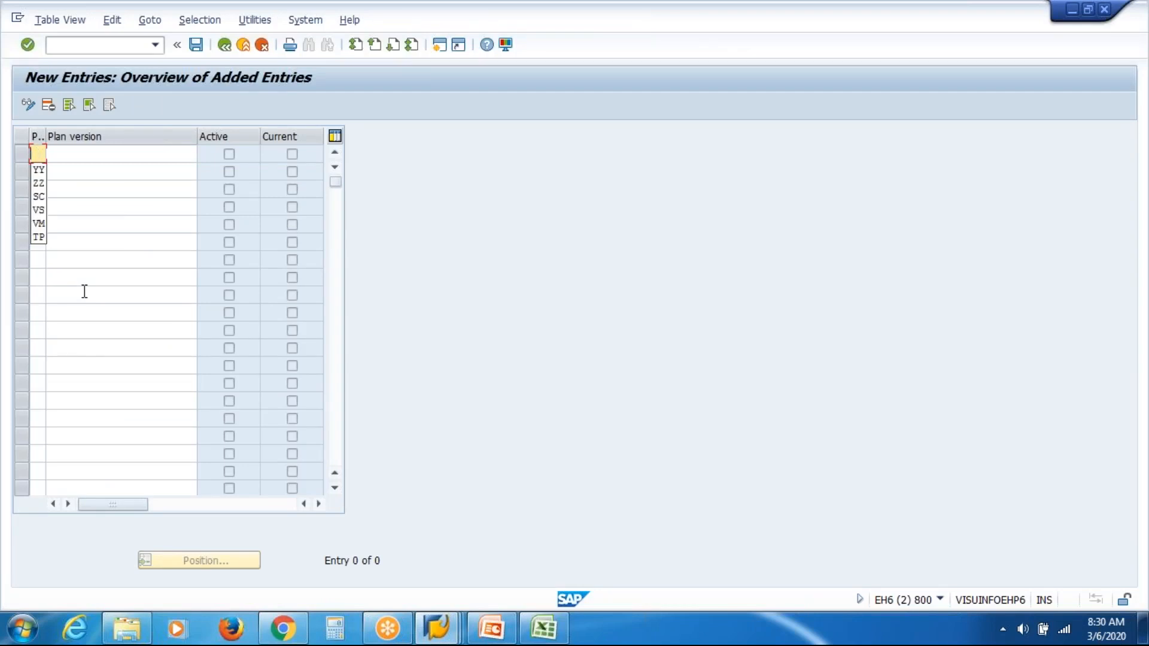
text(yy)
key(Tab)
key(Down)
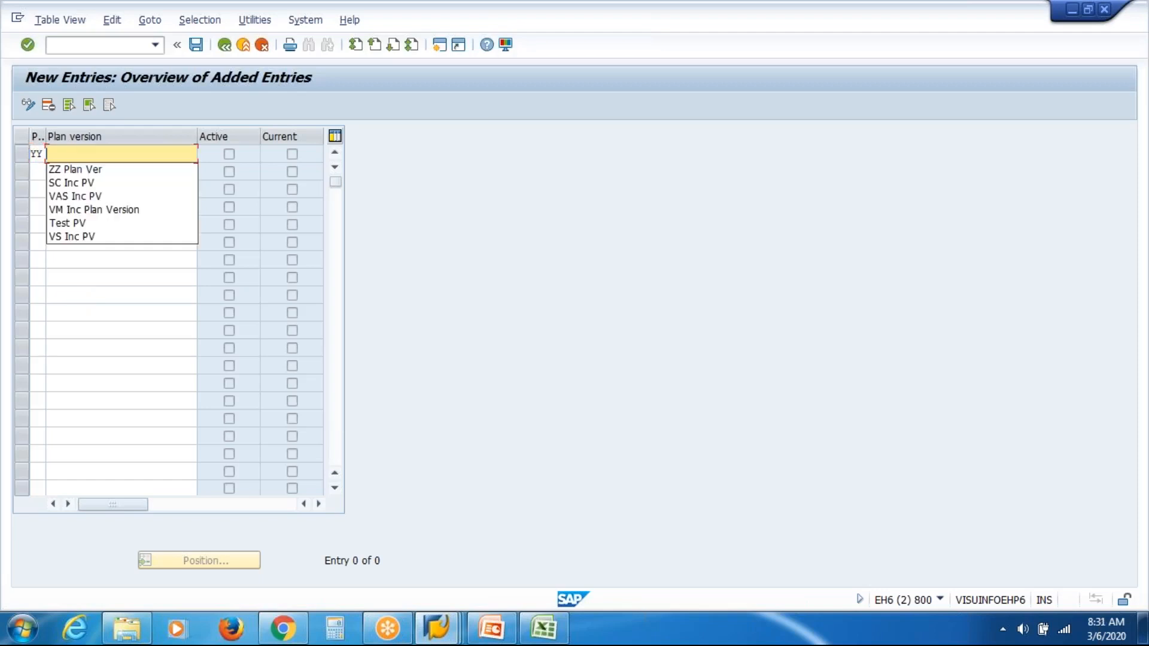
key(Down)
key(Return)
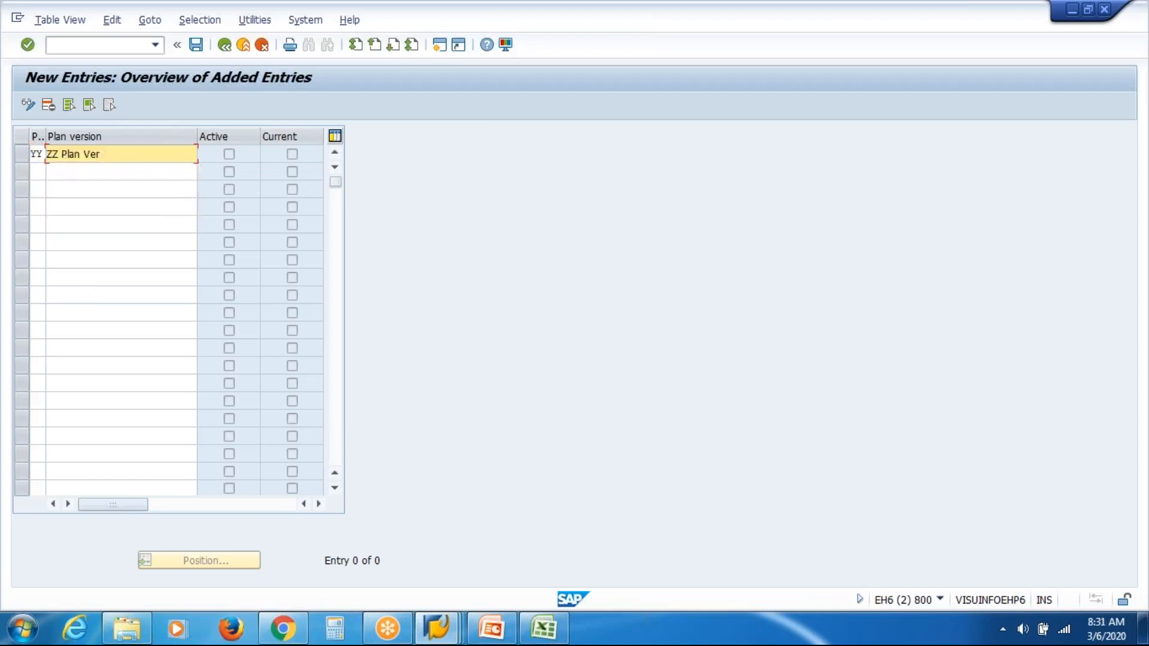
key(Delete)
key(Delete)
key(Delete)
text(YY)
key(ctrl+s)
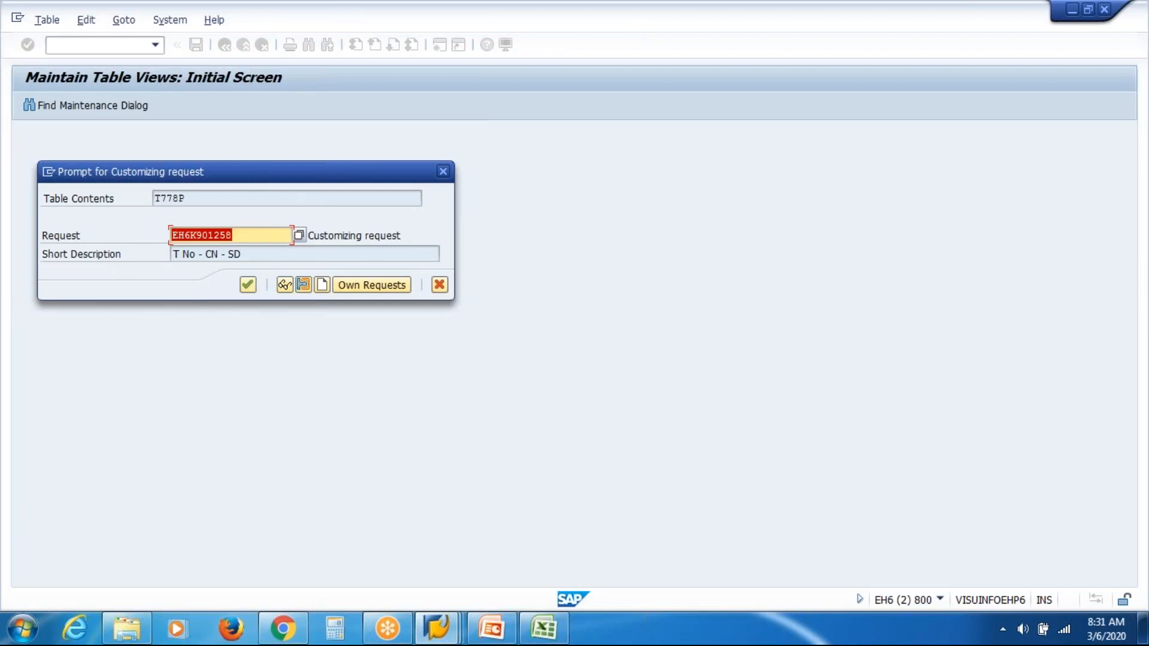
Step: Examine the request number and customizing request details in the transport request prompt
click(265, 236)
key(shift+Left)
key(shift+Left)
key(shift+Left)
key(shift+Left)
key(shift+Left)
key(shift+Left)
key(shift+Left)
key(shift+Left)
key(shift+Left)
key(shift+Left)
click(381, 236)
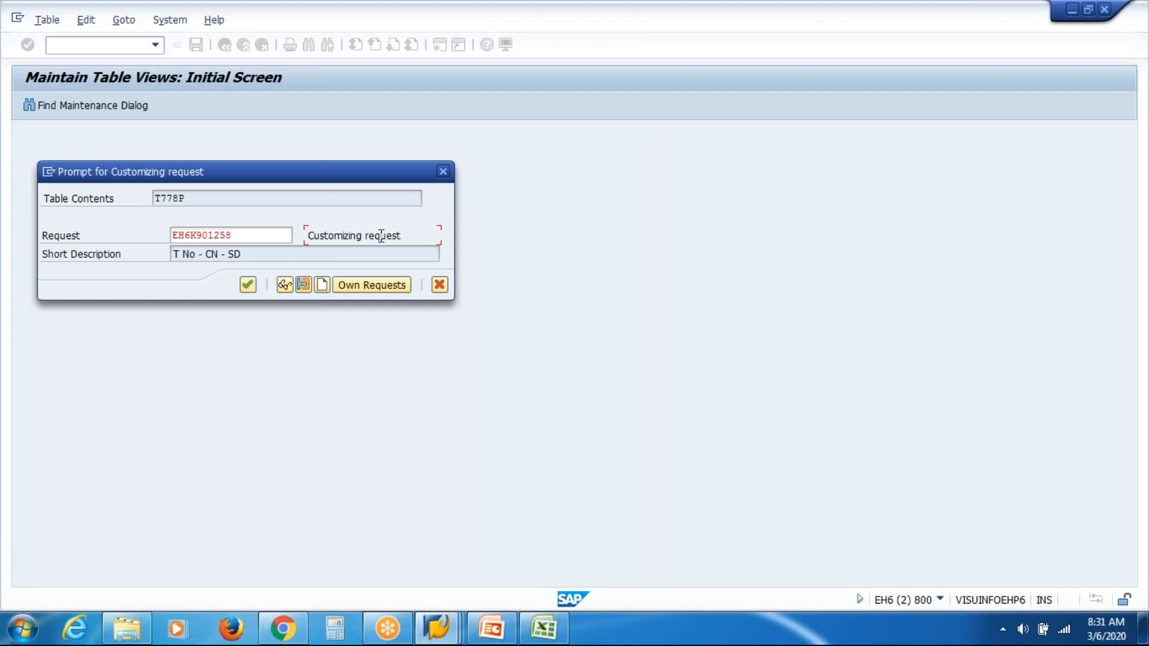
click(279, 234)
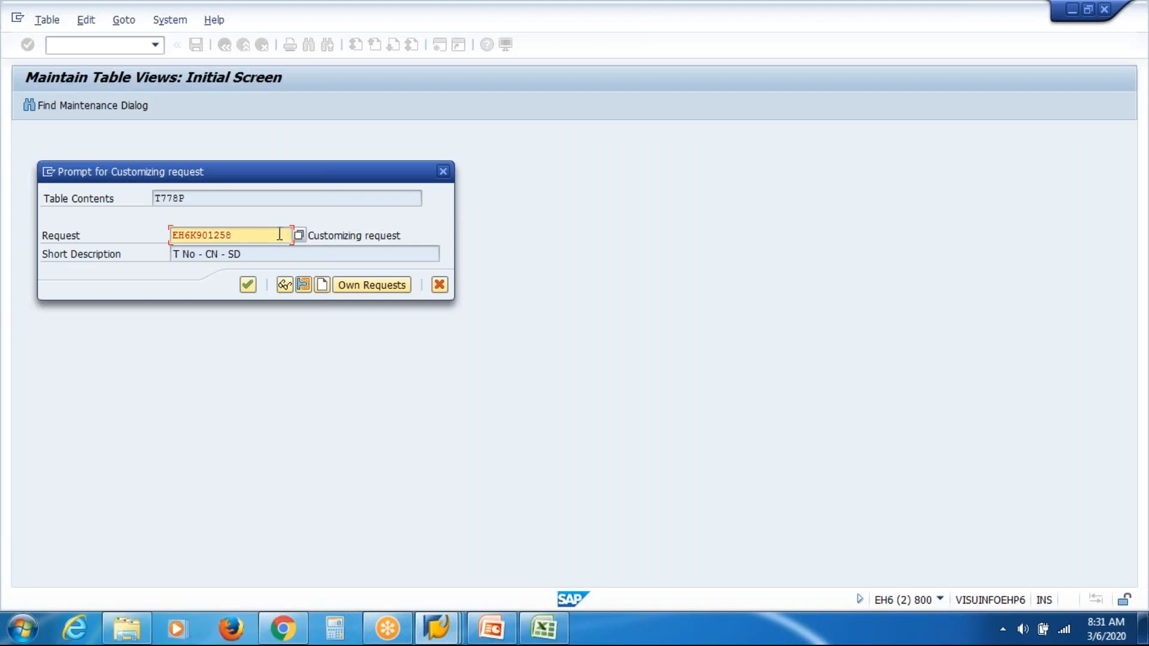
Step: Switch to the presentation and show the Transport Request slide as a slide show from the current slide
click(496, 634)
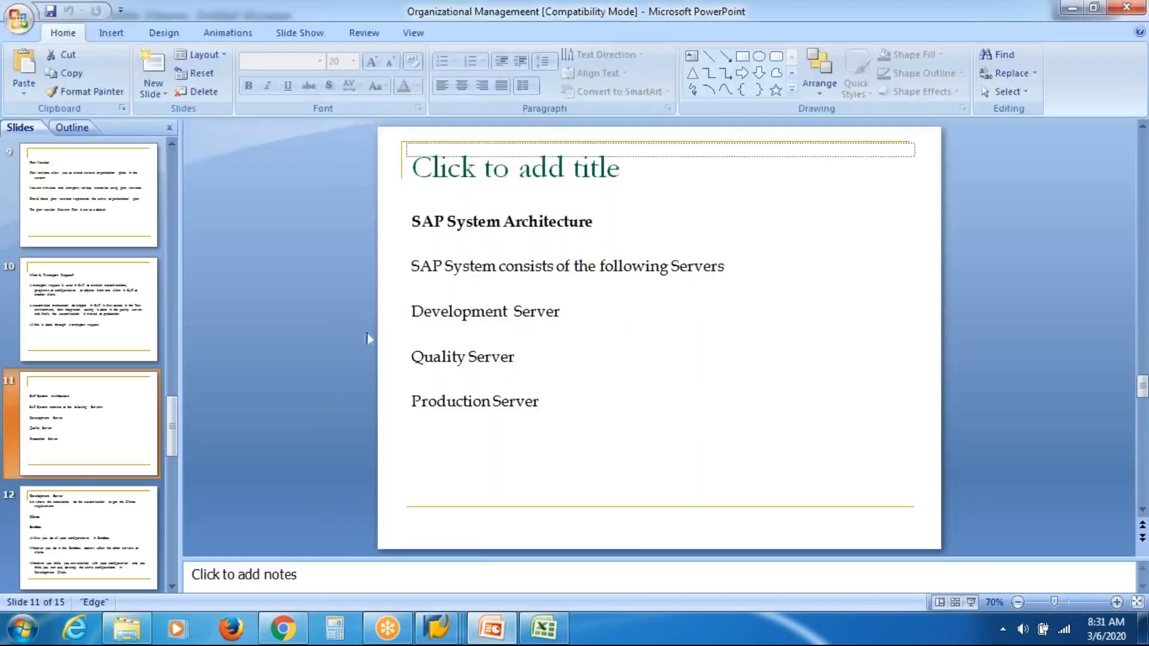
click(134, 327)
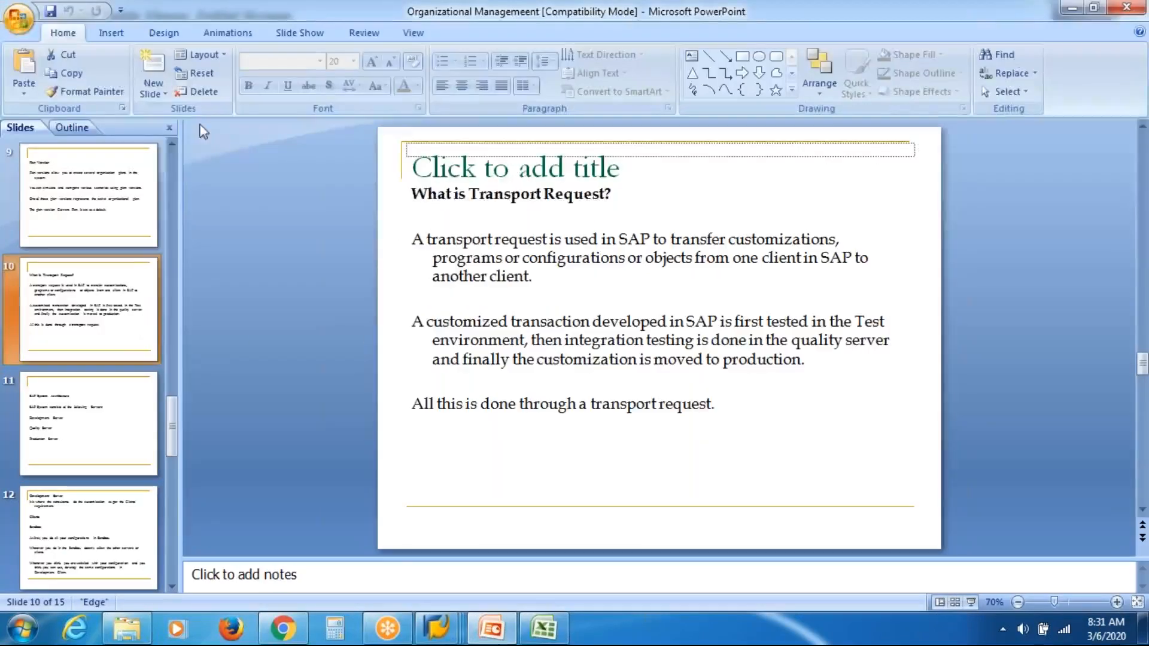
click(300, 32)
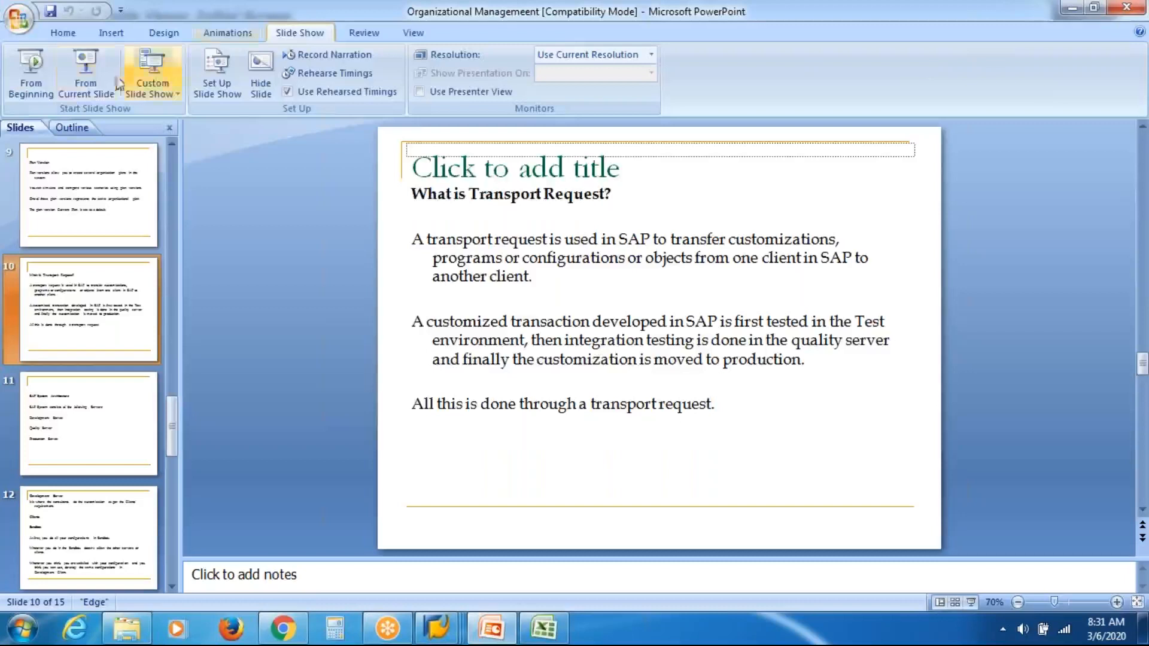
click(86, 68)
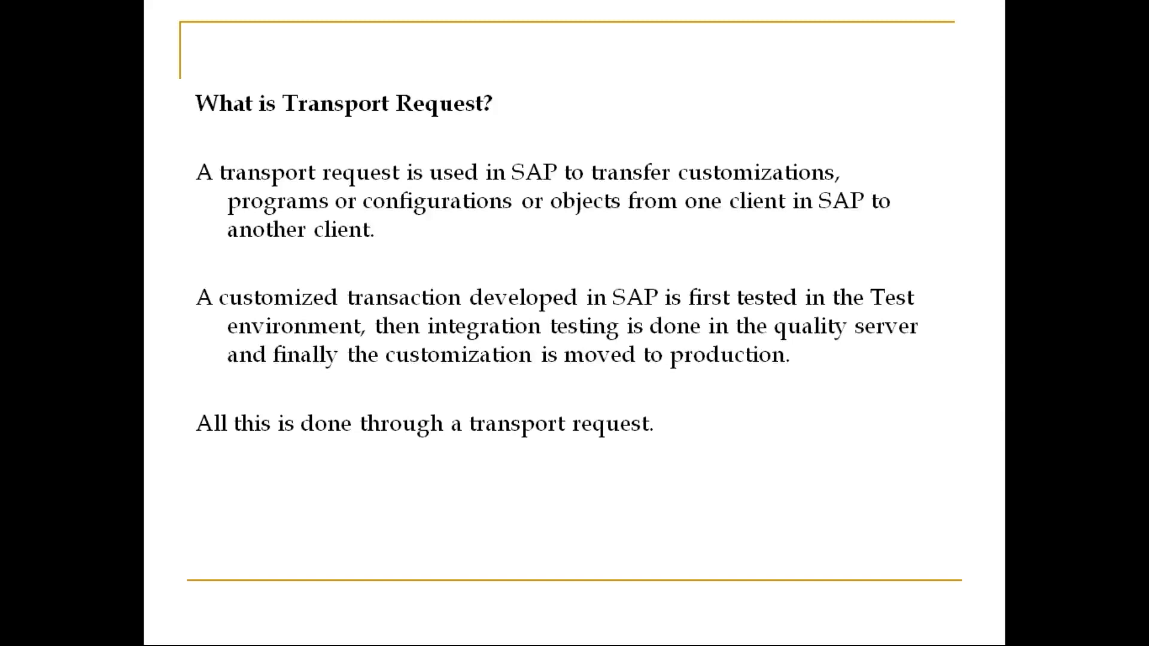
Step: Switch to the Excel worksheet and enter the heading Servers in cell D191
key(alt+Tab)
key(alt+Tab)
key(alt+Tab)
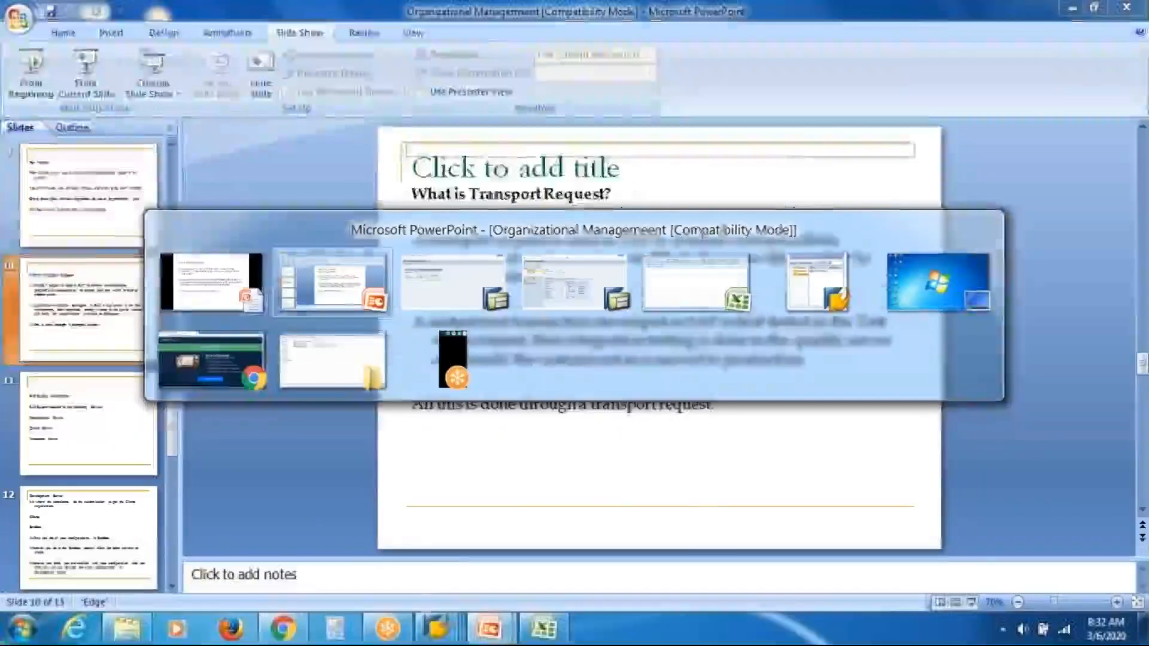
key(alt+Tab)
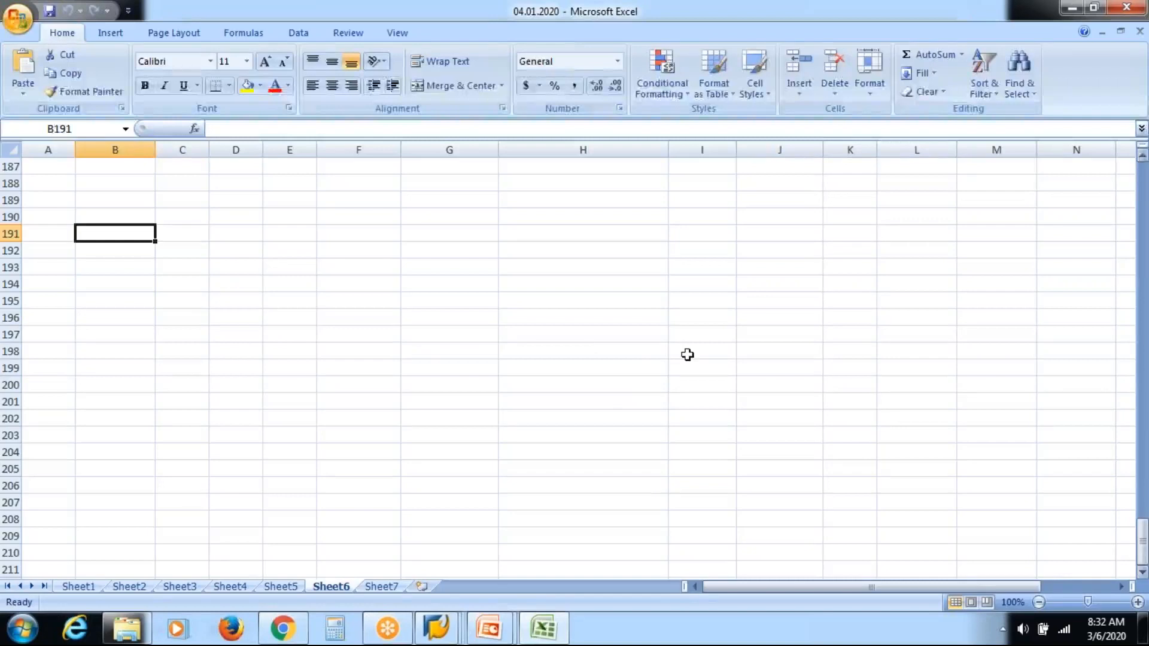
key(Right)
key(Right)
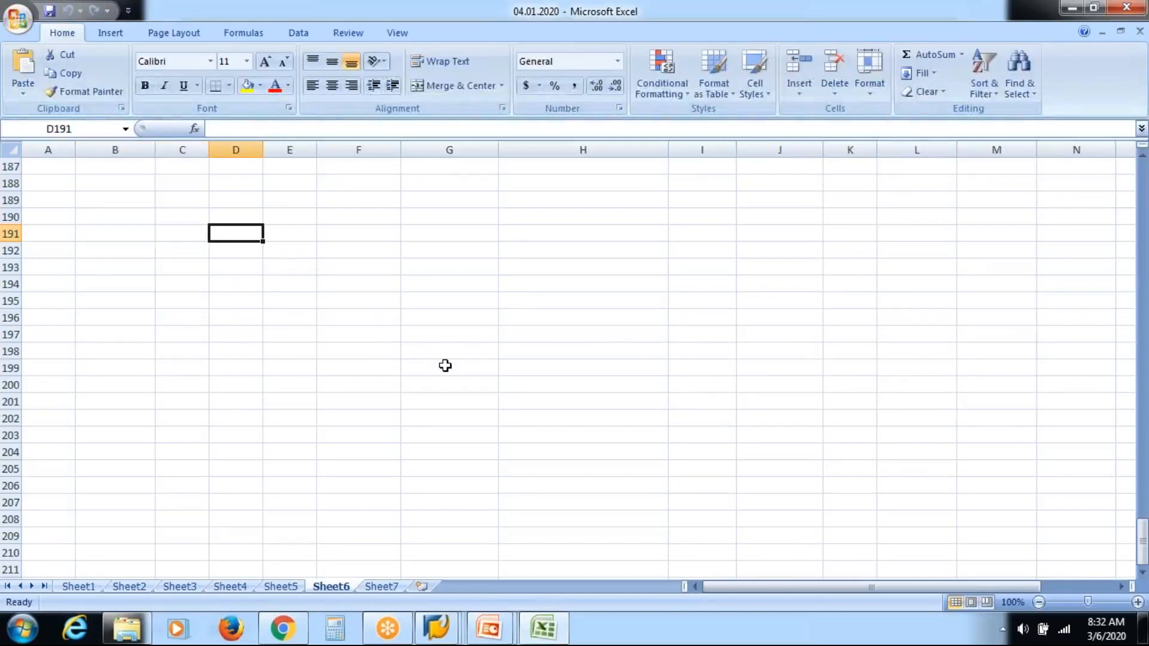
text(sERVERS)
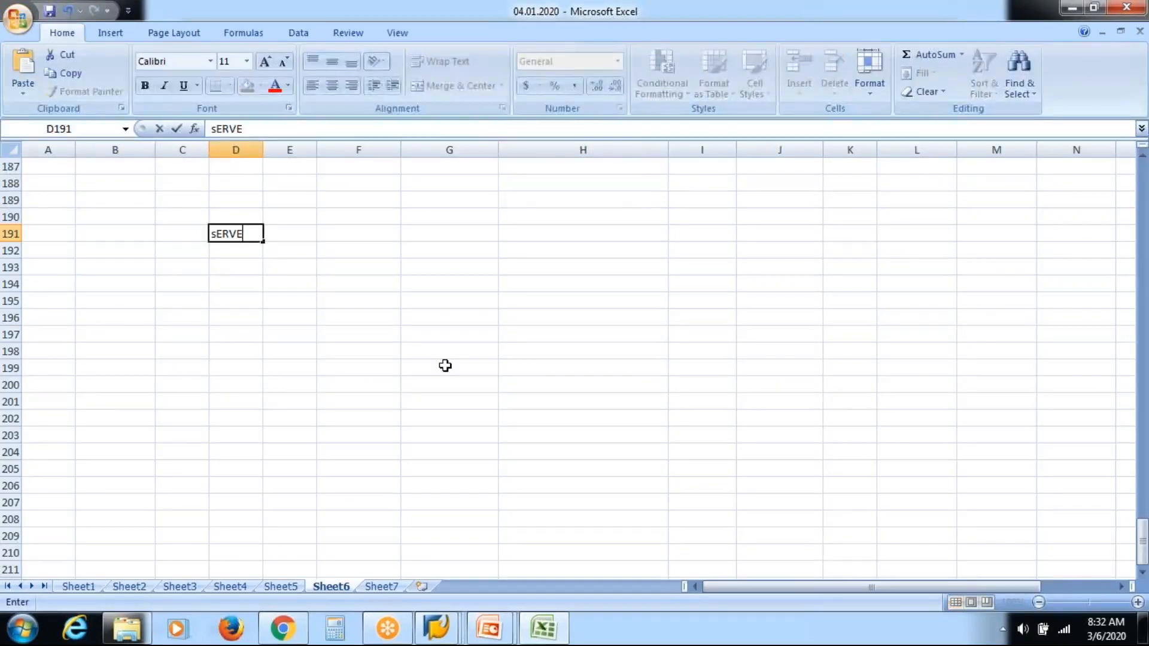
key(Return)
key(Return)
key(Return)
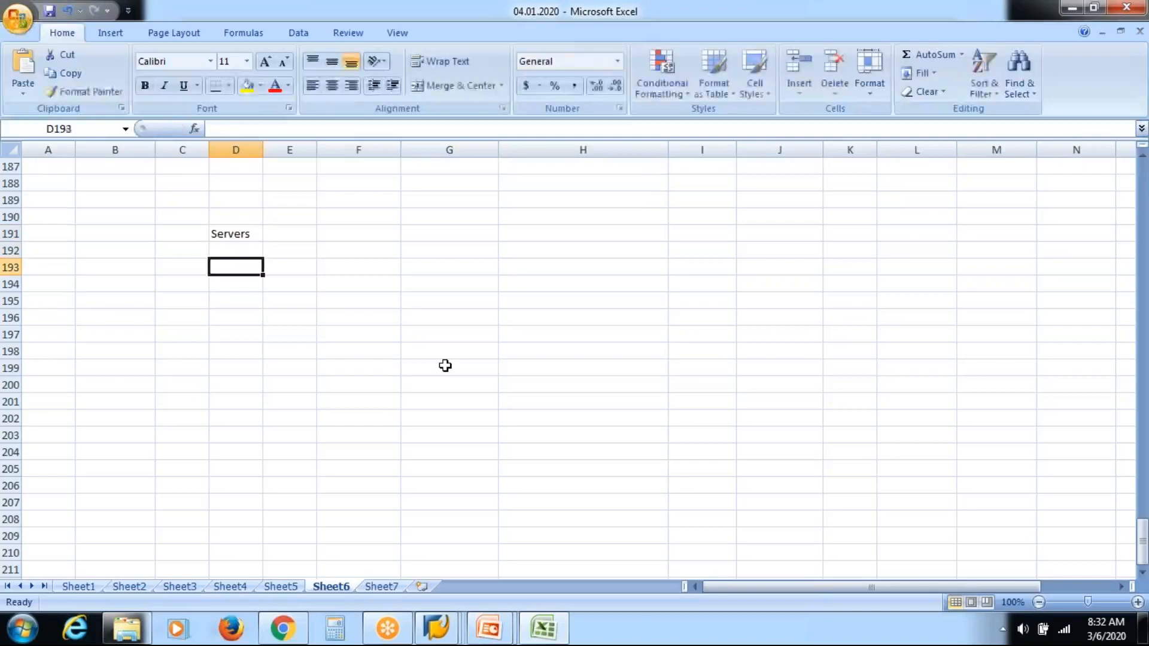
Step: List the servers Dev, Quality and Prod in cells D194, D197 and D200
text(Dev)
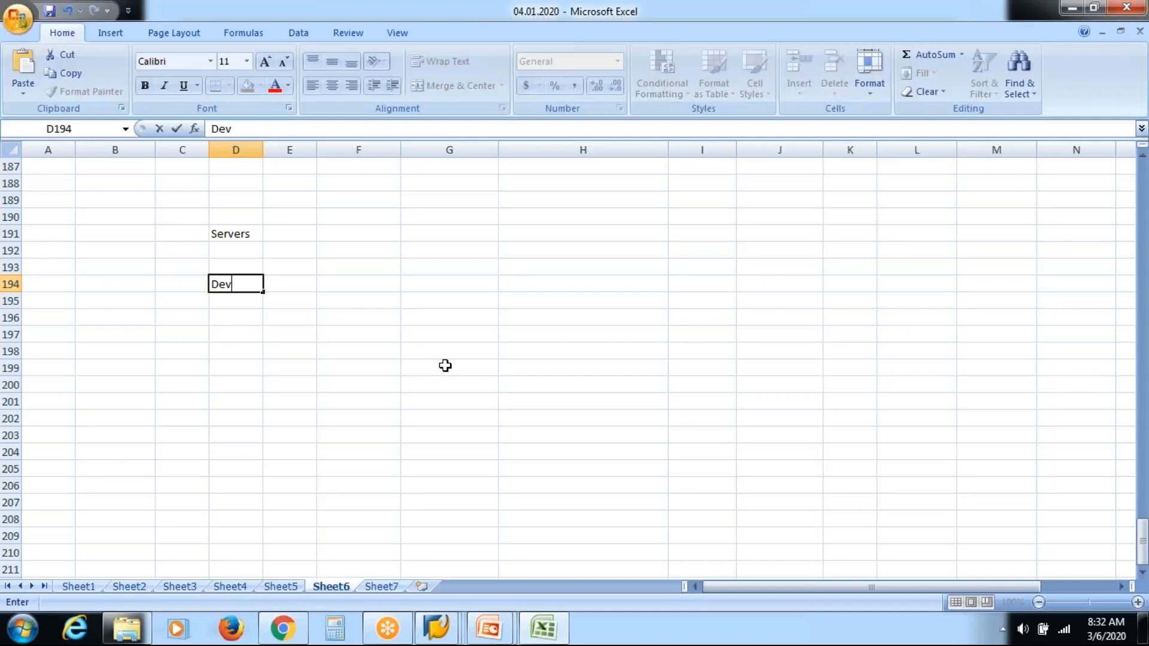
key(Return)
key(Down)
key(Down)
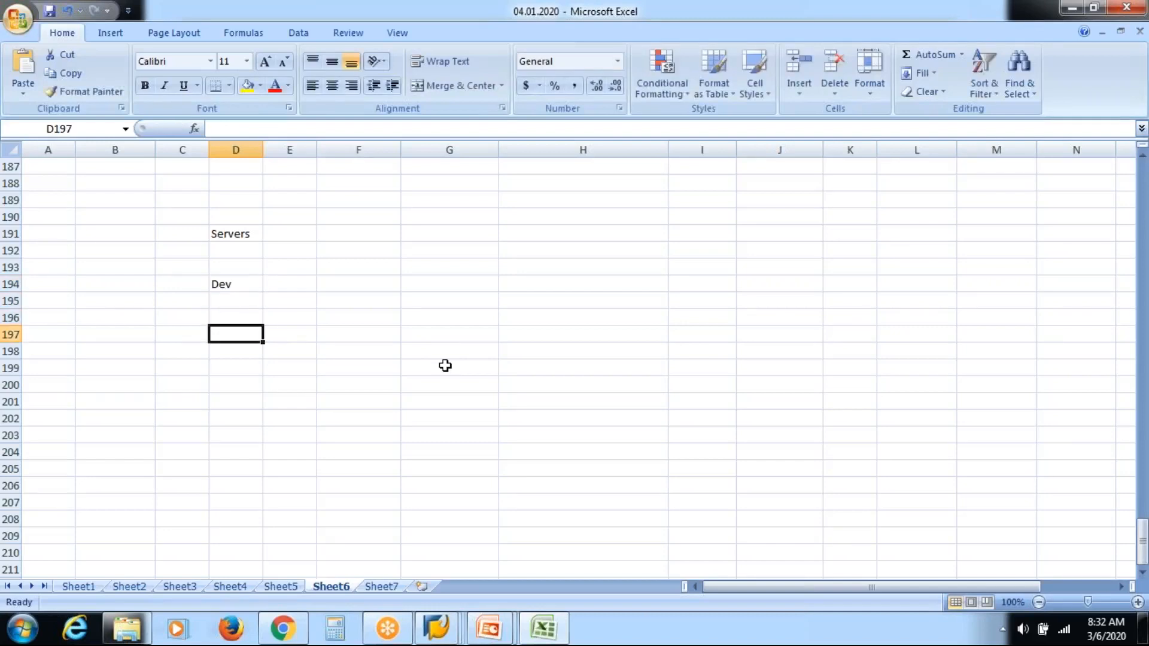
text(Quality)
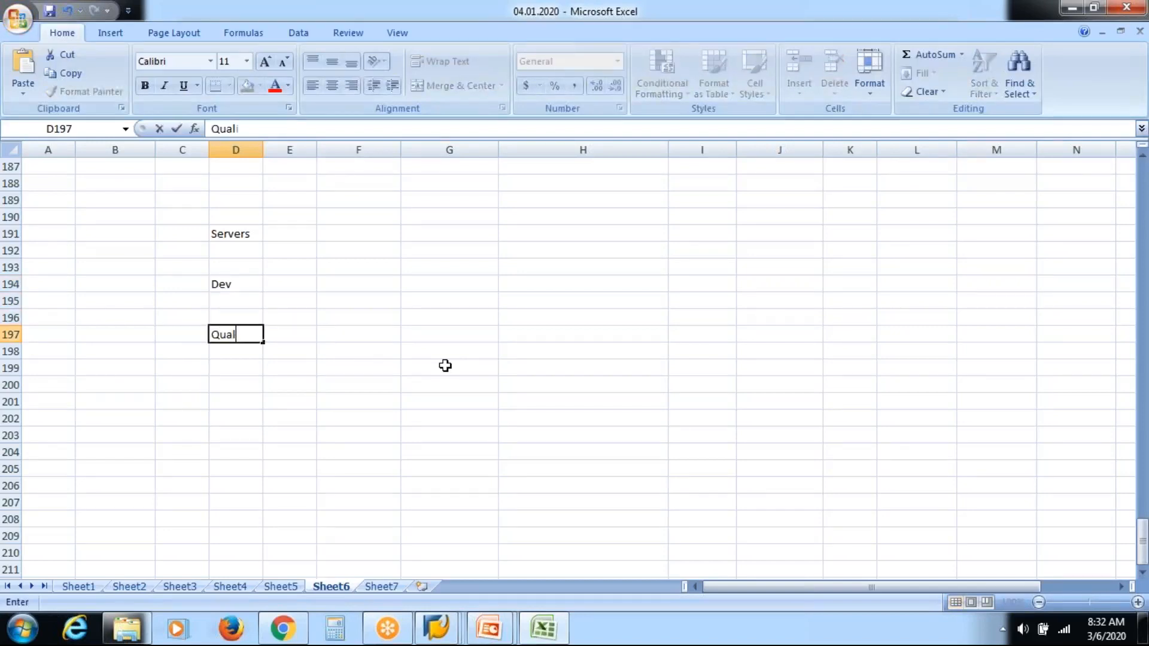
key(Down)
key(Down)
key(Down)
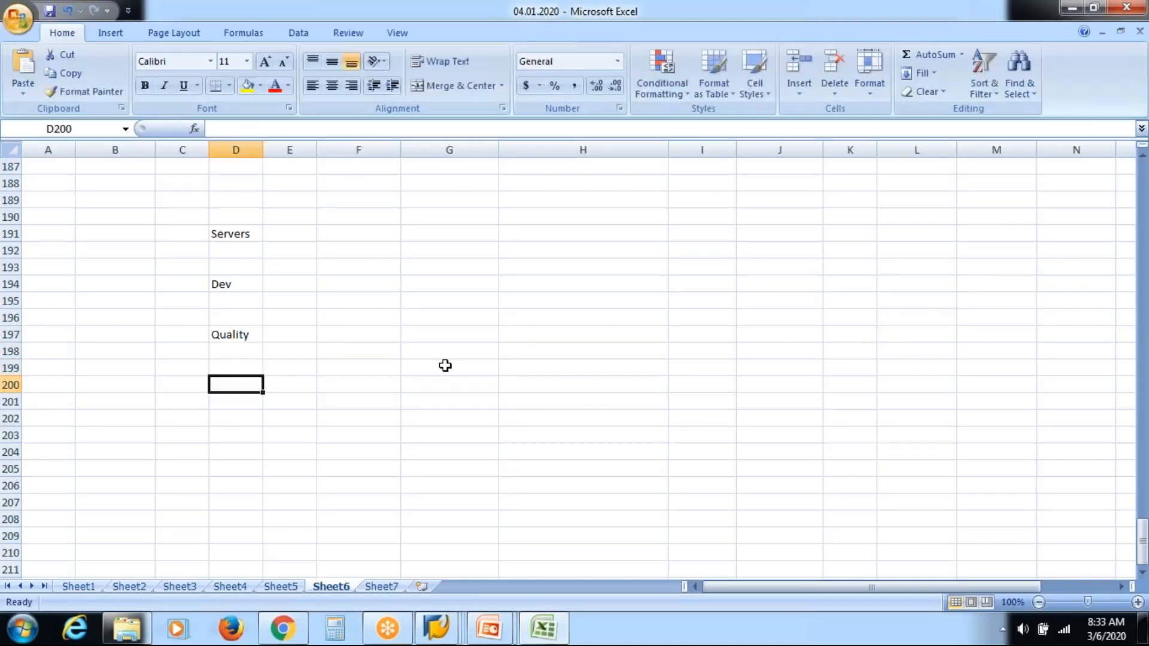
text(Prod)
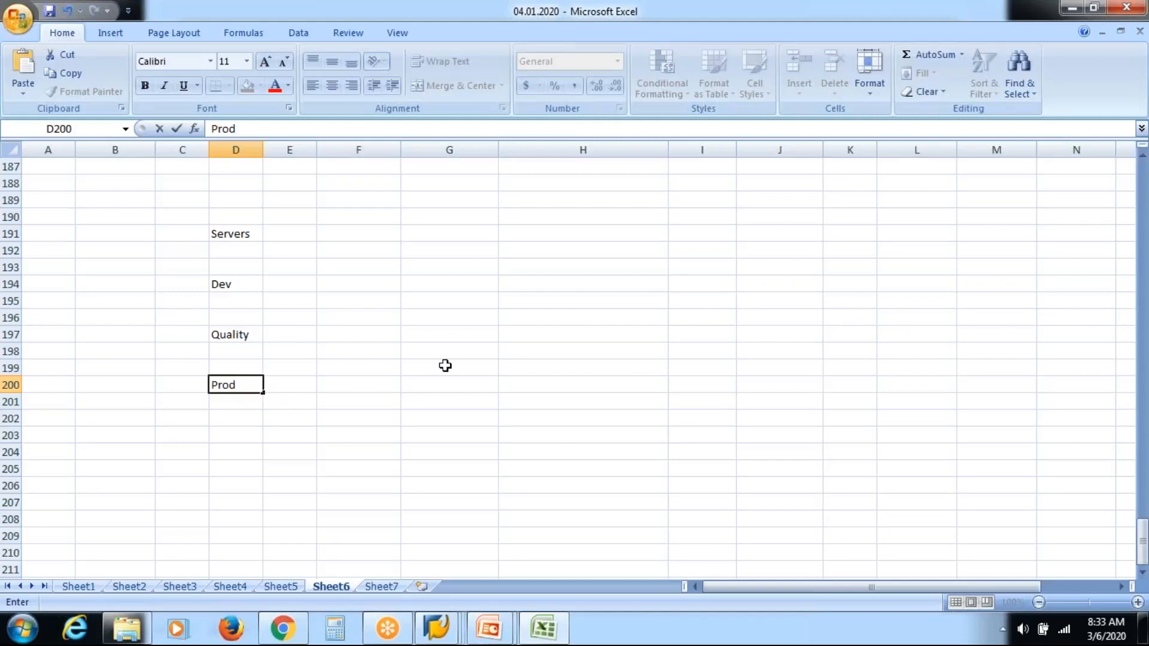
key(Up)
key(Up)
key(Up)
key(Up)
key(Up)
key(Up)
key(Up)
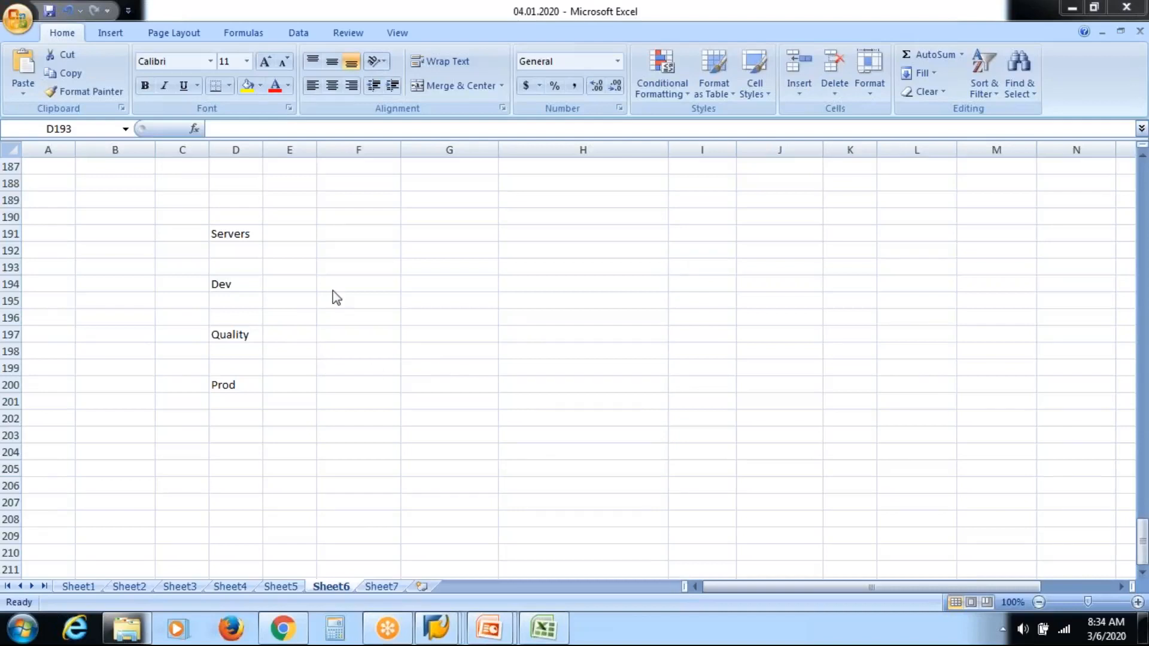
Step: Enter the heading Clients in G191 and Sandbox beneath it in G194
click(358, 284)
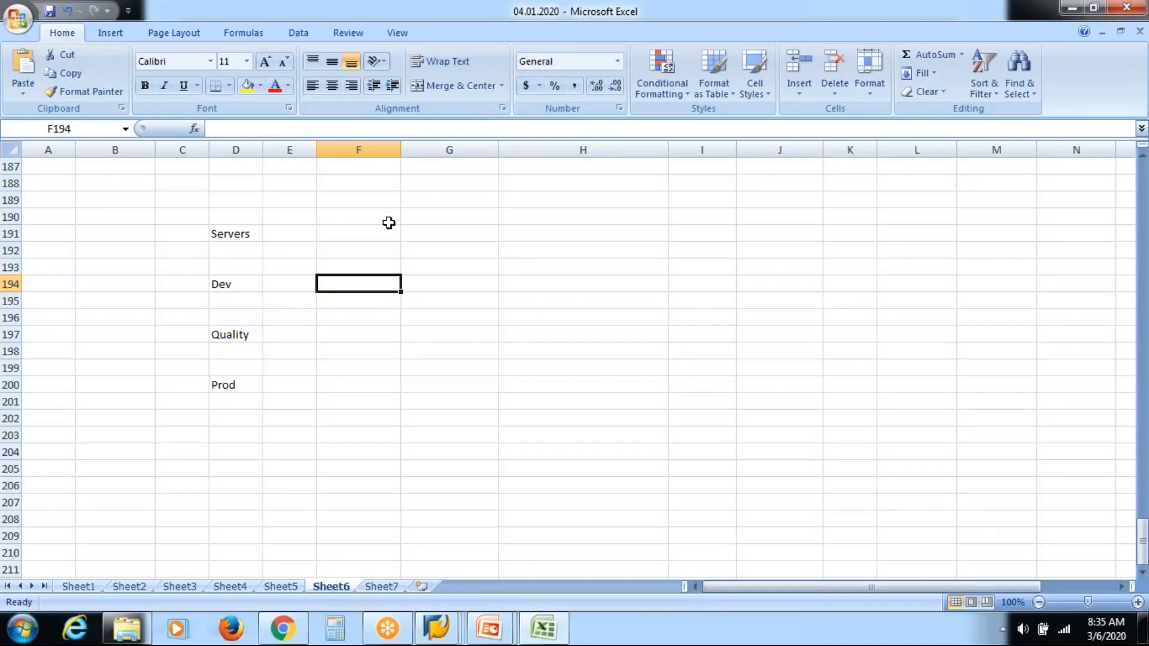
key(Right)
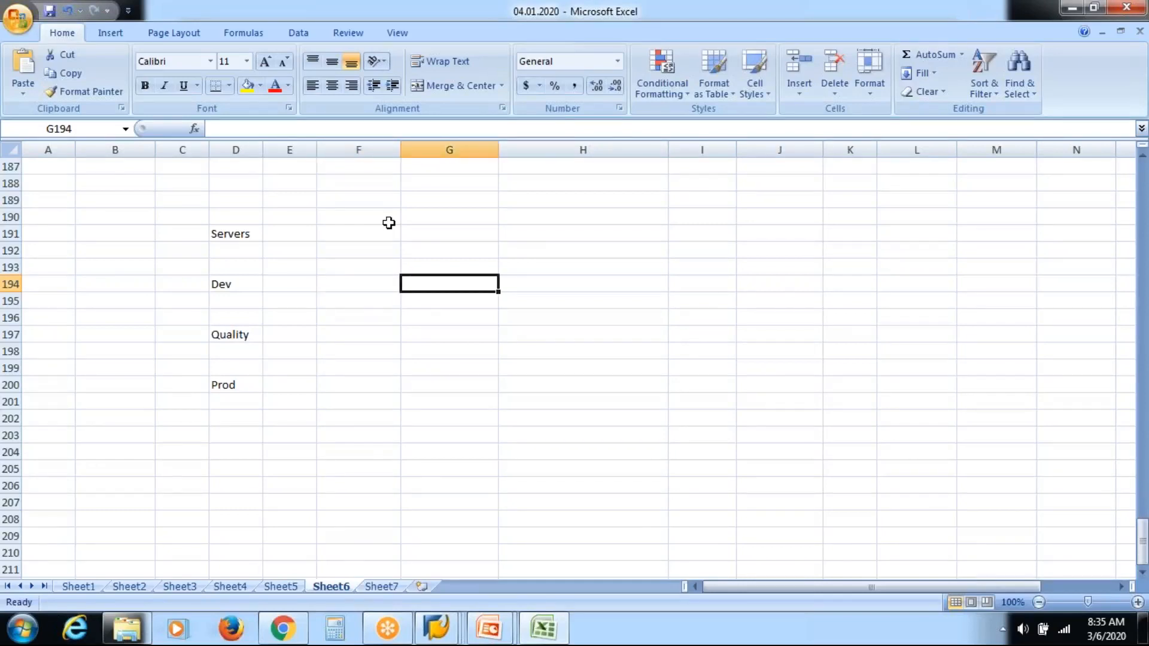
key(Up)
key(Up)
key(Up)
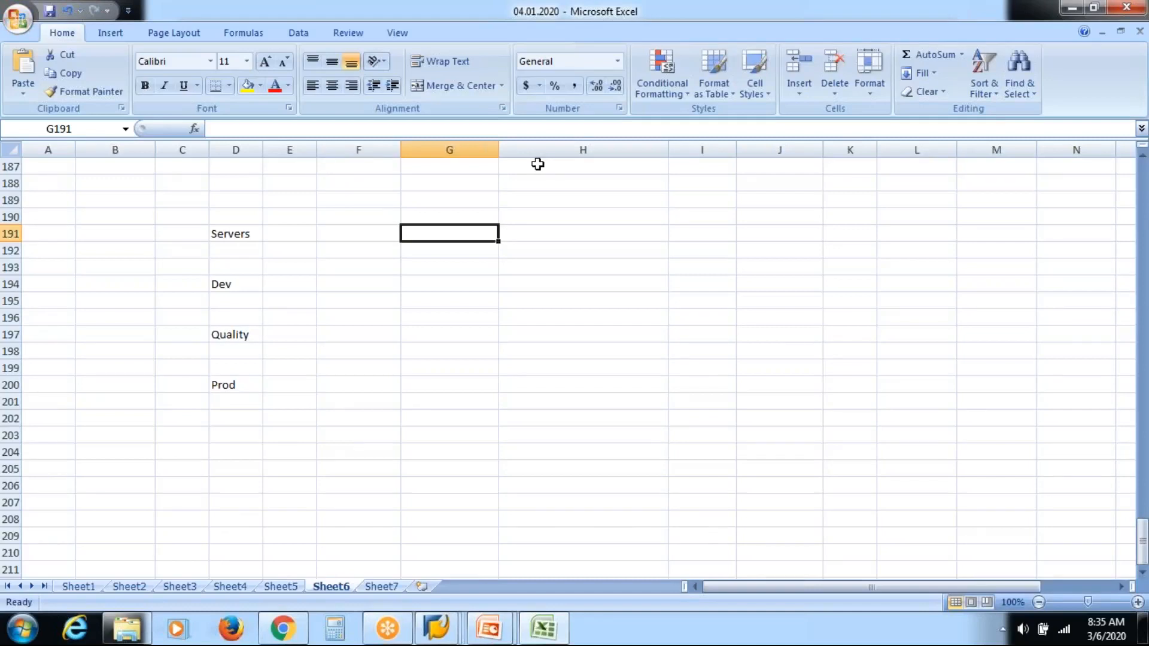
text(Clients)
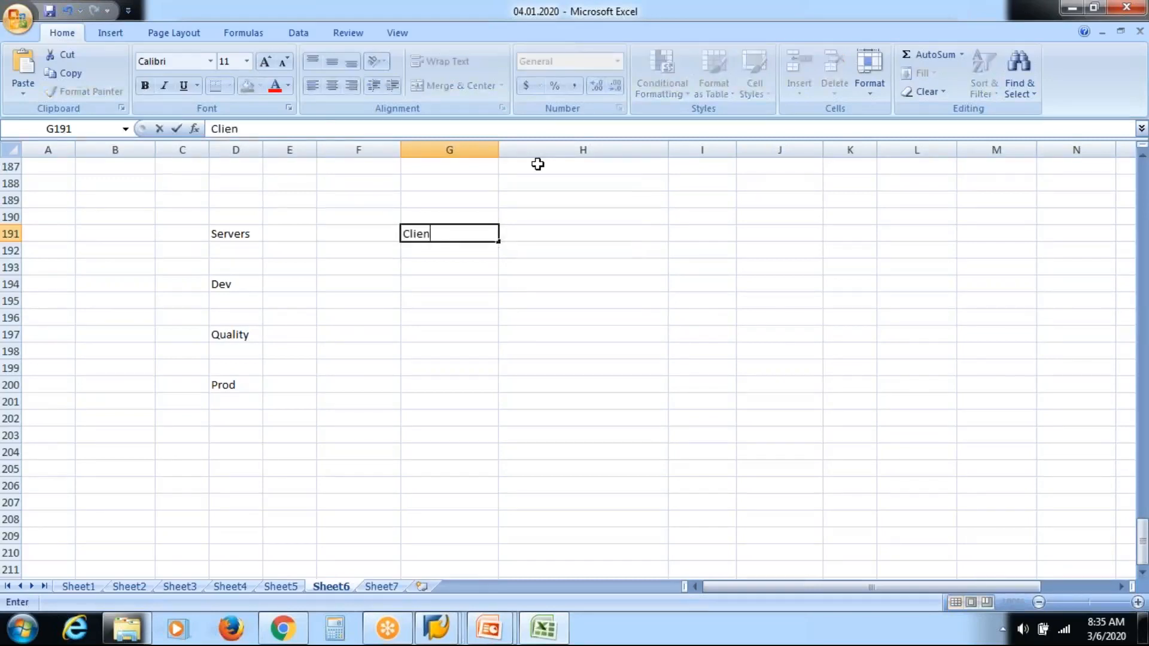
key(Return)
key(Down)
key(Down)
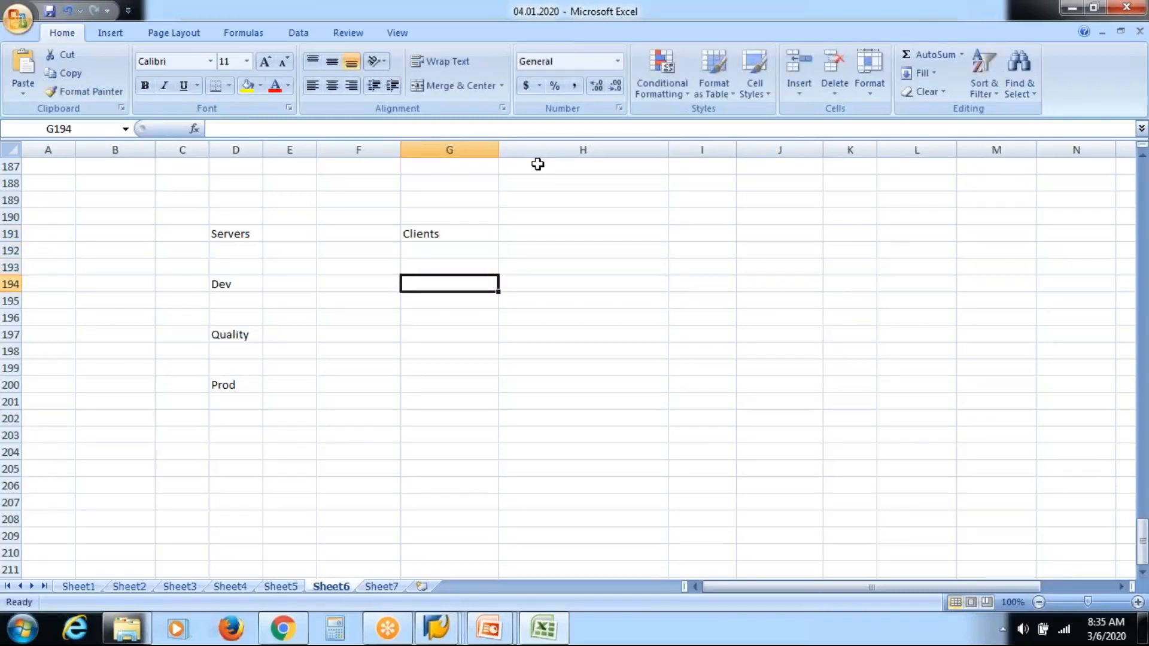
text(De)
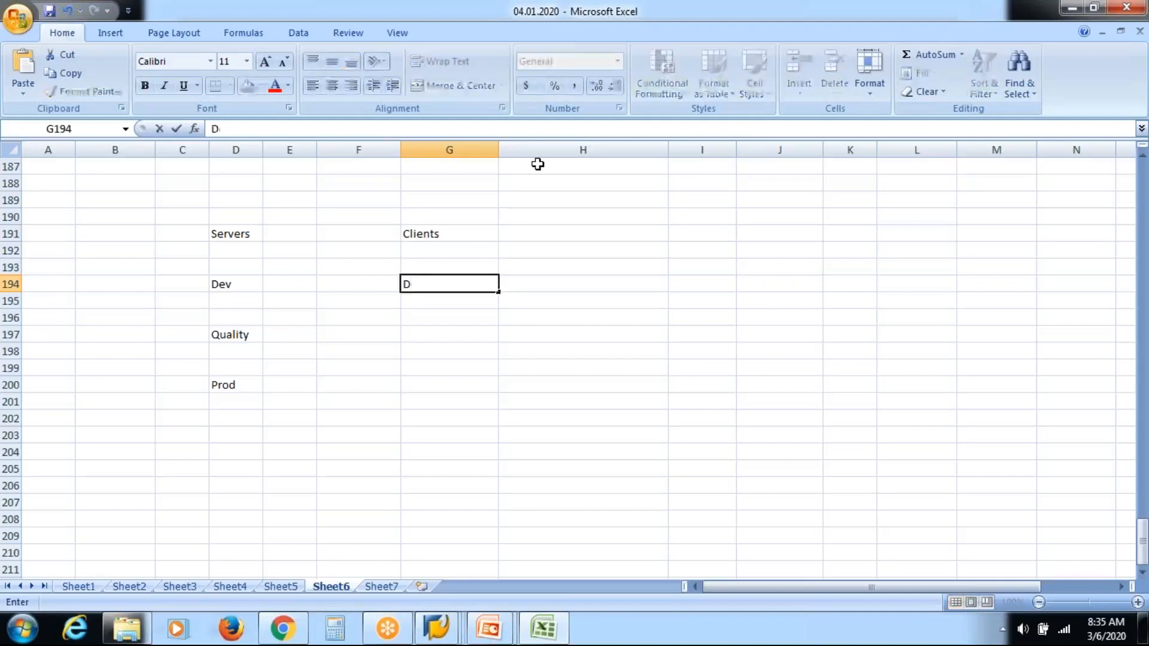
key(BackSpace)
key(BackSpace)
text(Sandbox)
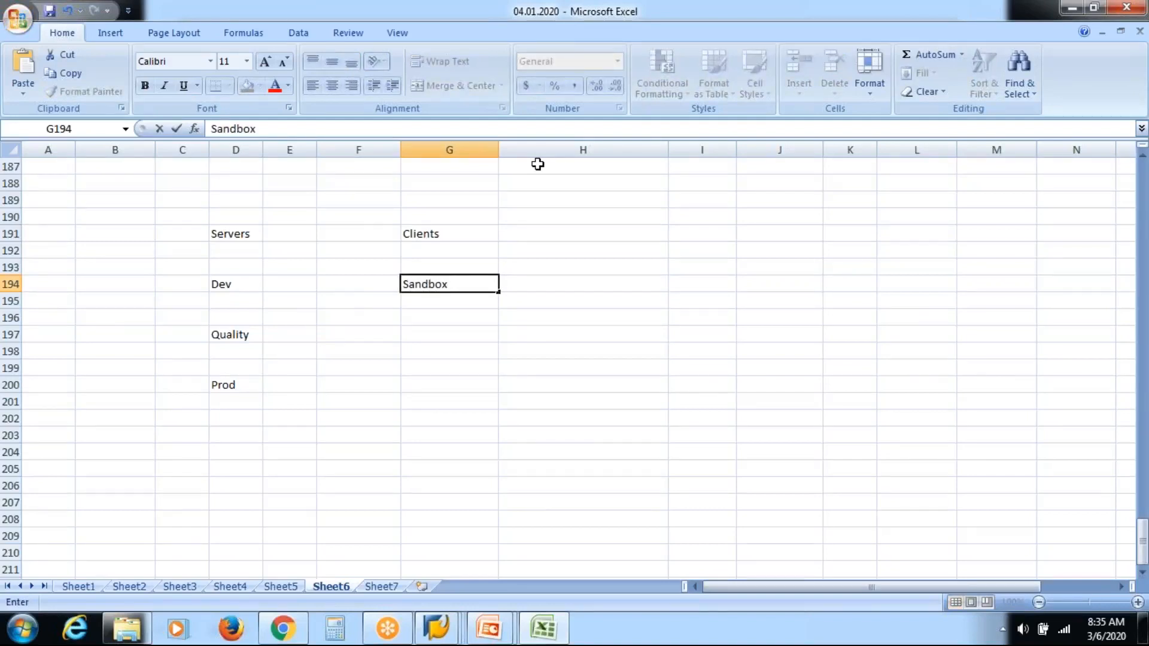
key(Tab)
key(Tab)
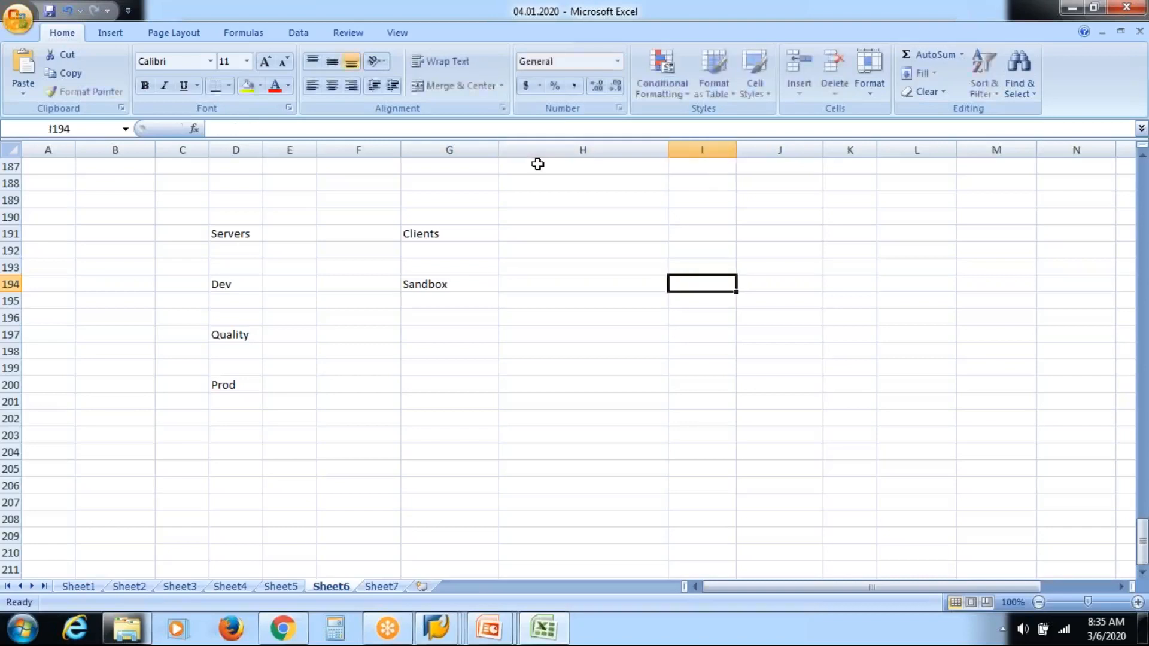
Step: Enter the clients Dev in H194 and Testing in I194 beside Sandbox
key(Left)
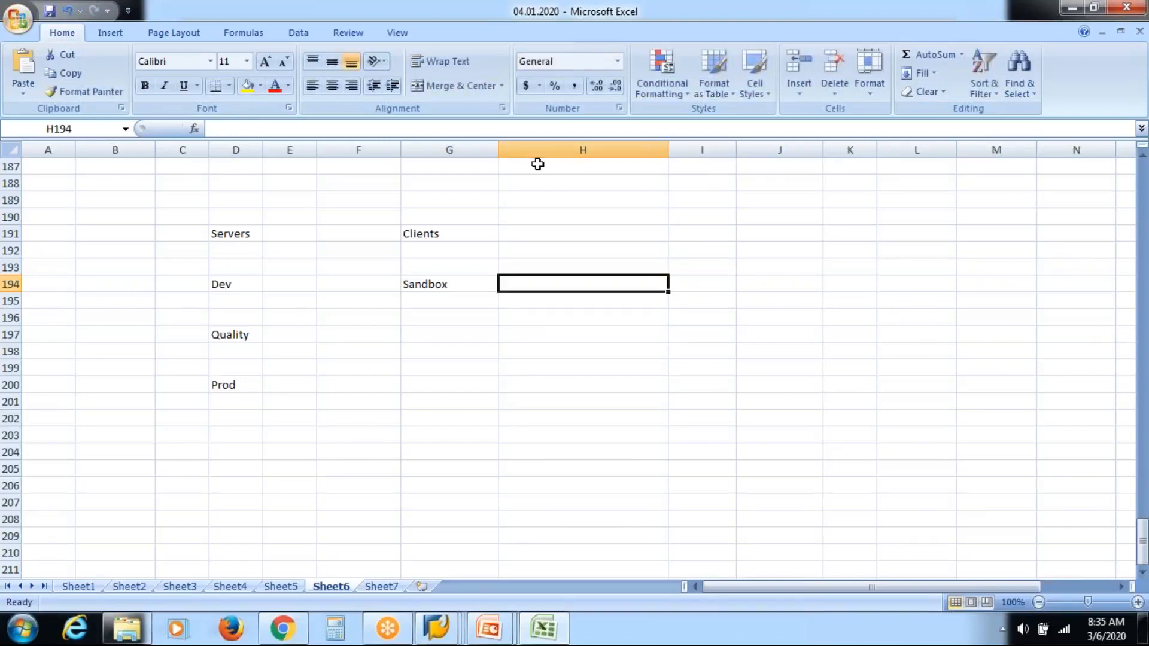
text(Dev)
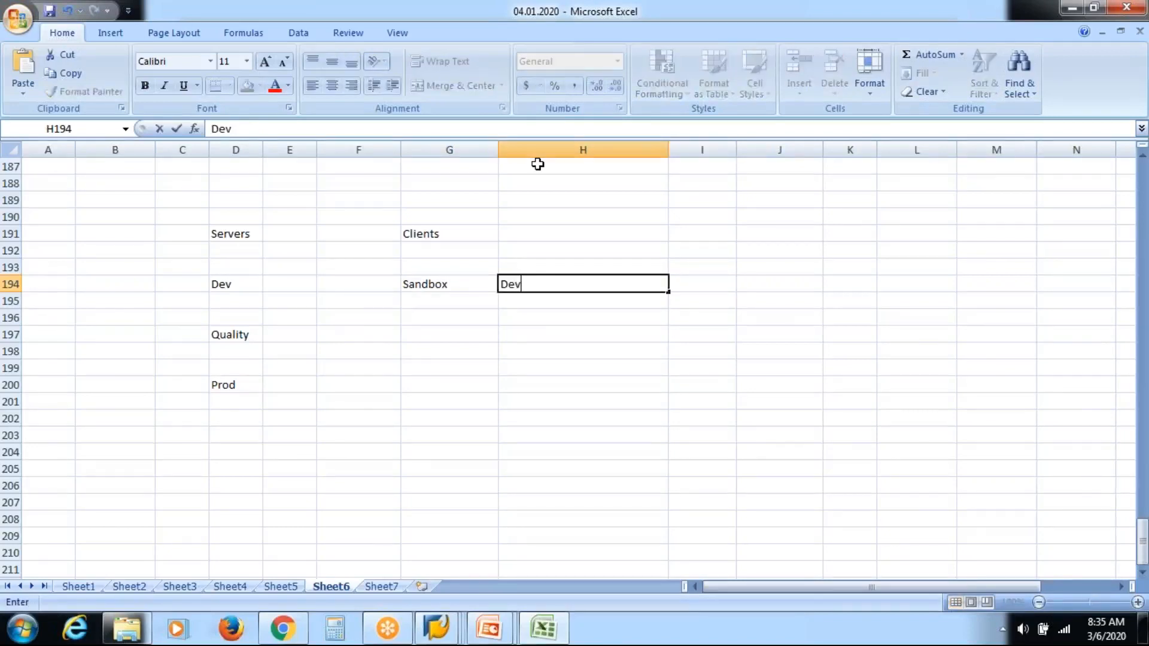
key(Tab)
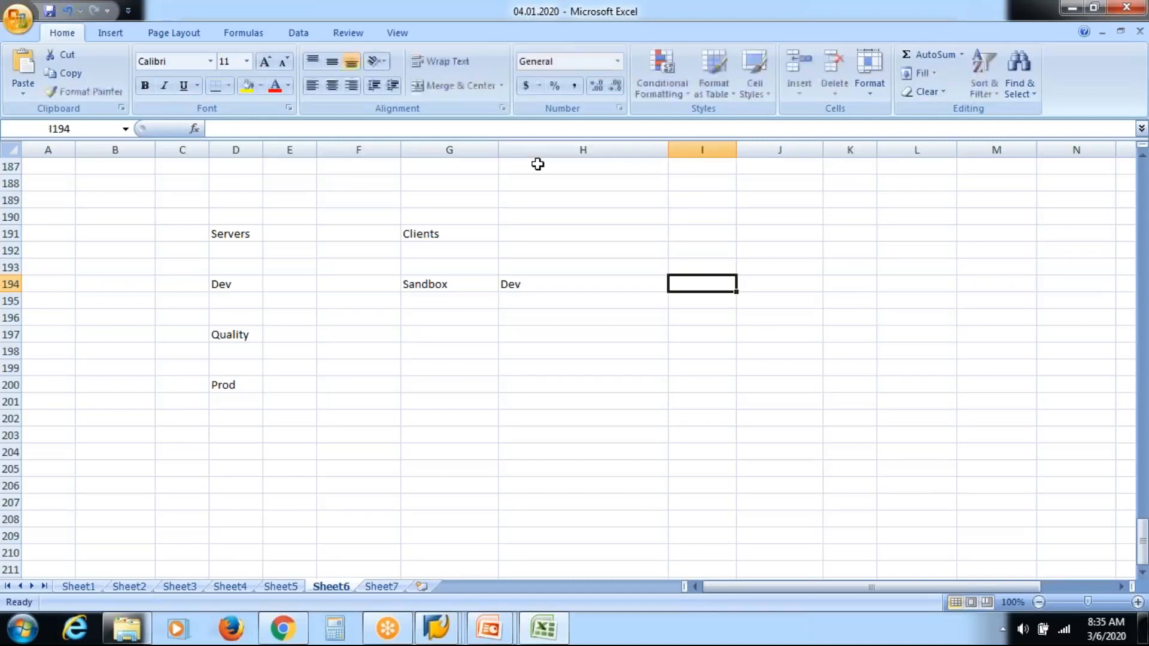
text(Testing)
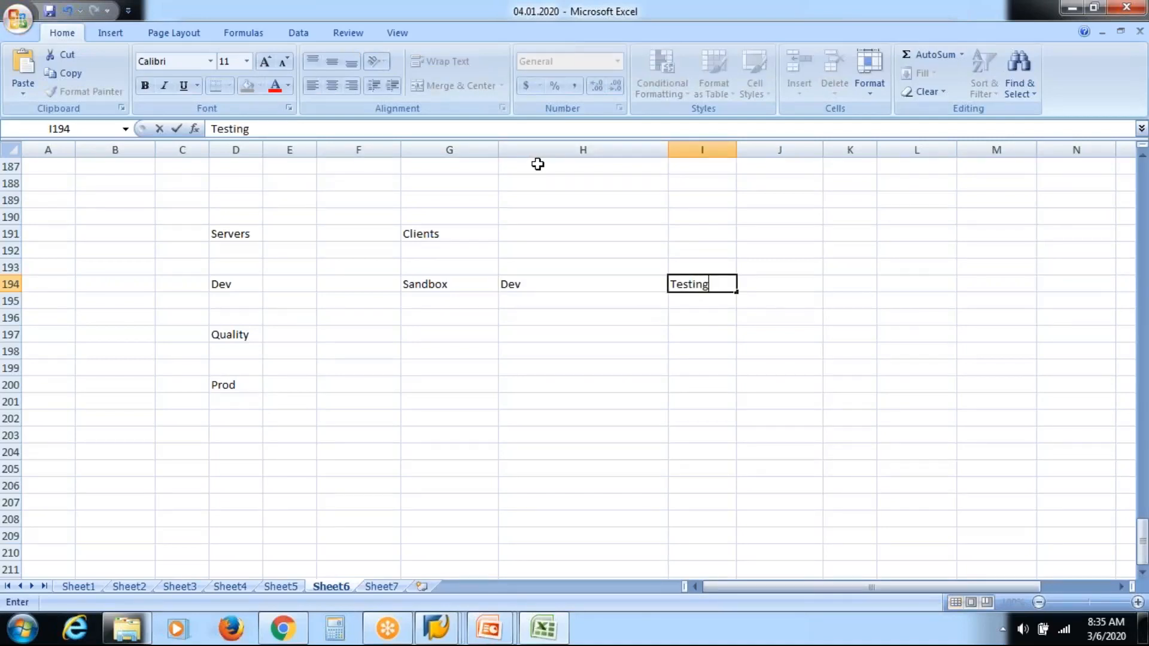
Step: Enter the clients Qual in G197 and Training in H197 on the Quality row
key(Left)
key(Left)
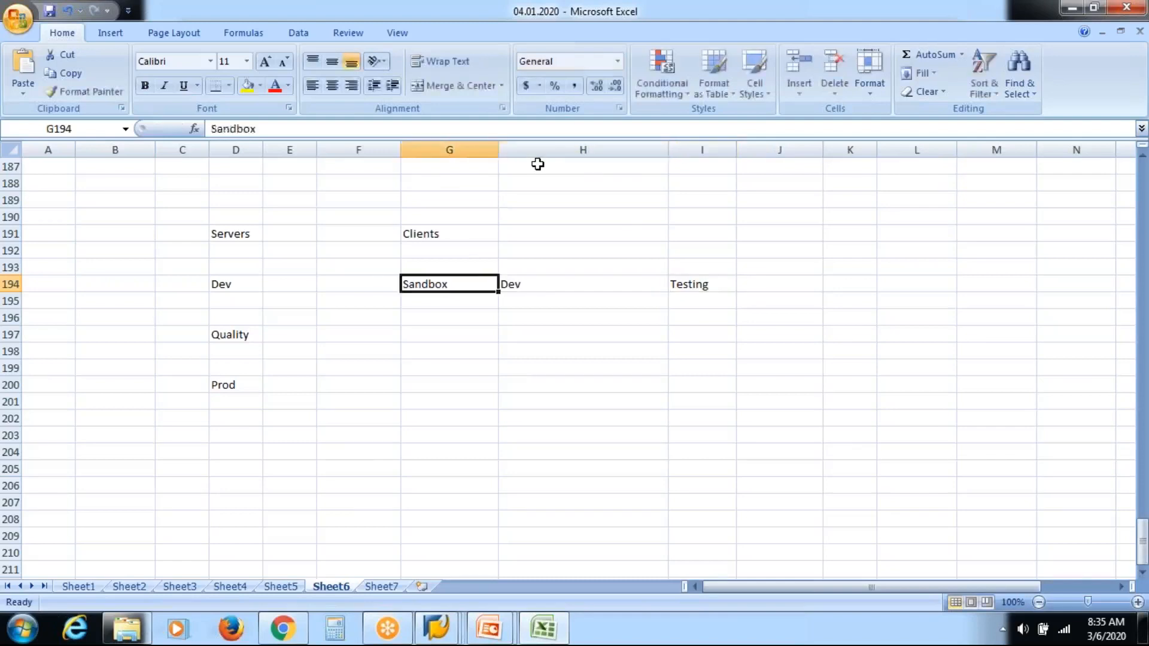
key(Down)
key(Down)
key(Down)
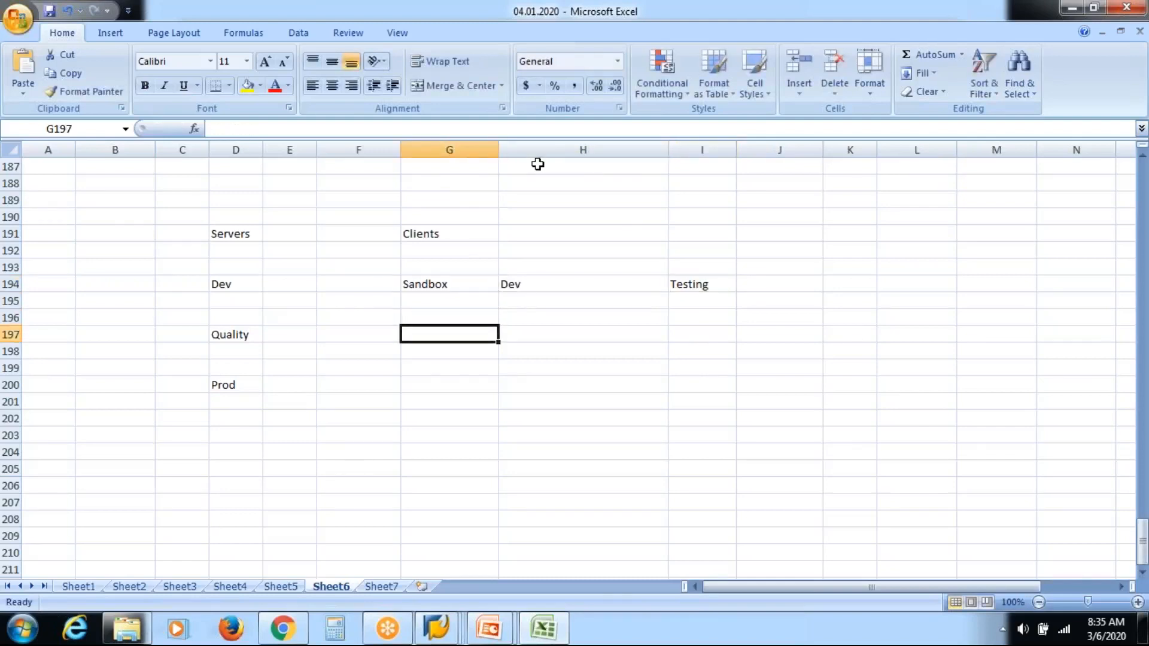
text(Qual)
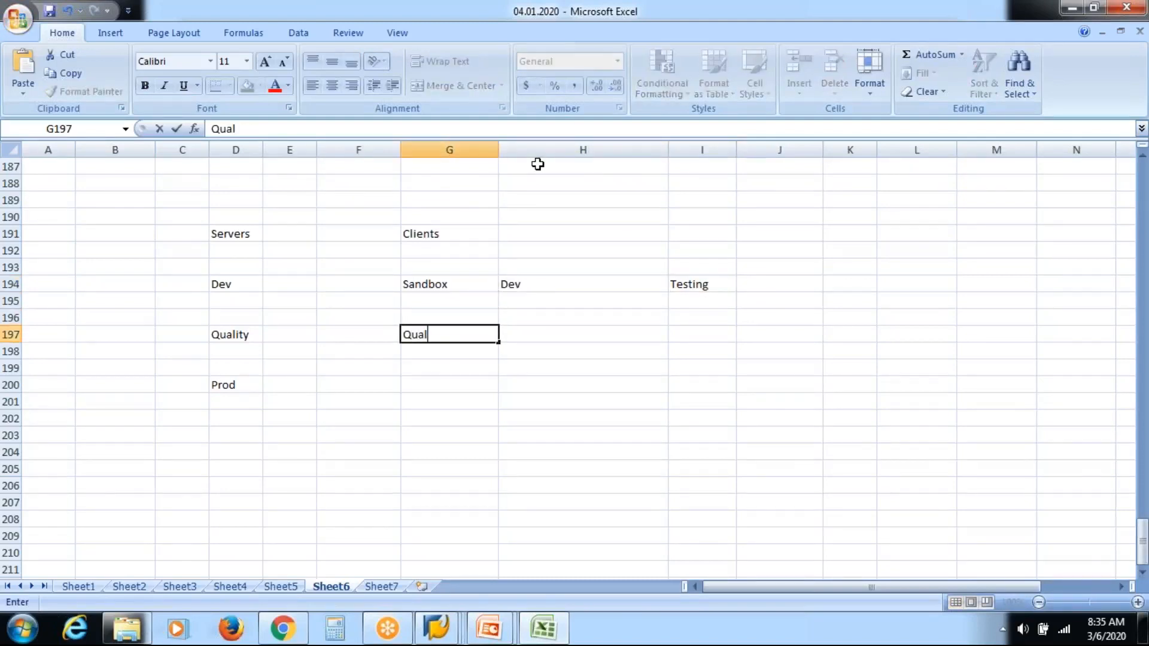
key(Tab)
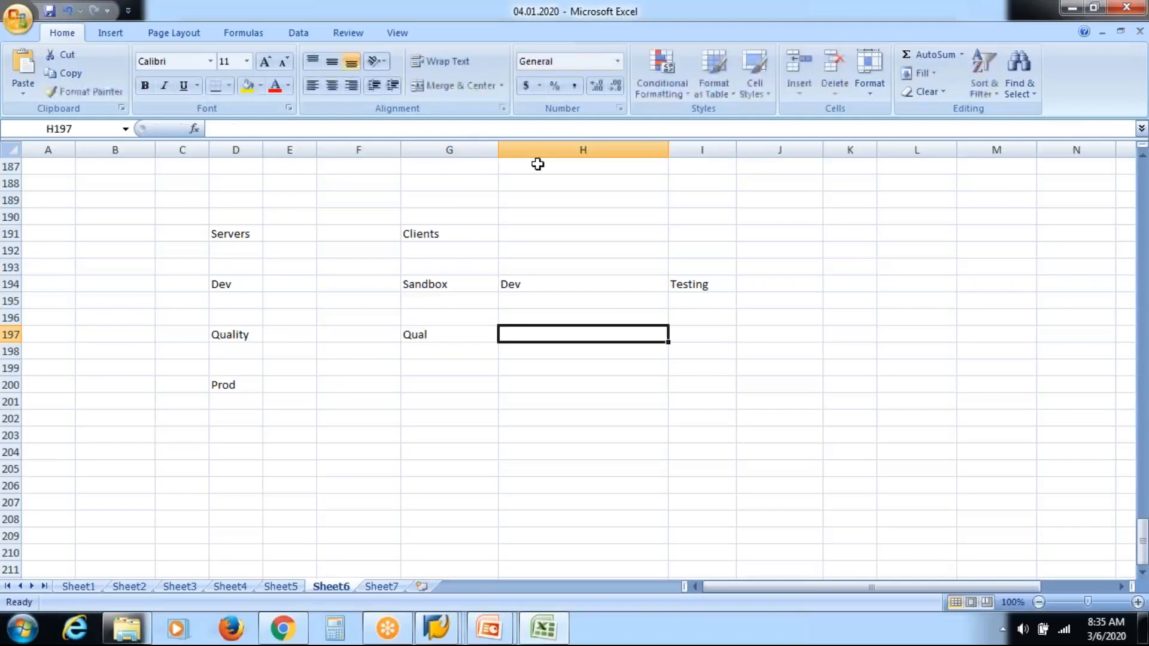
text(Training)
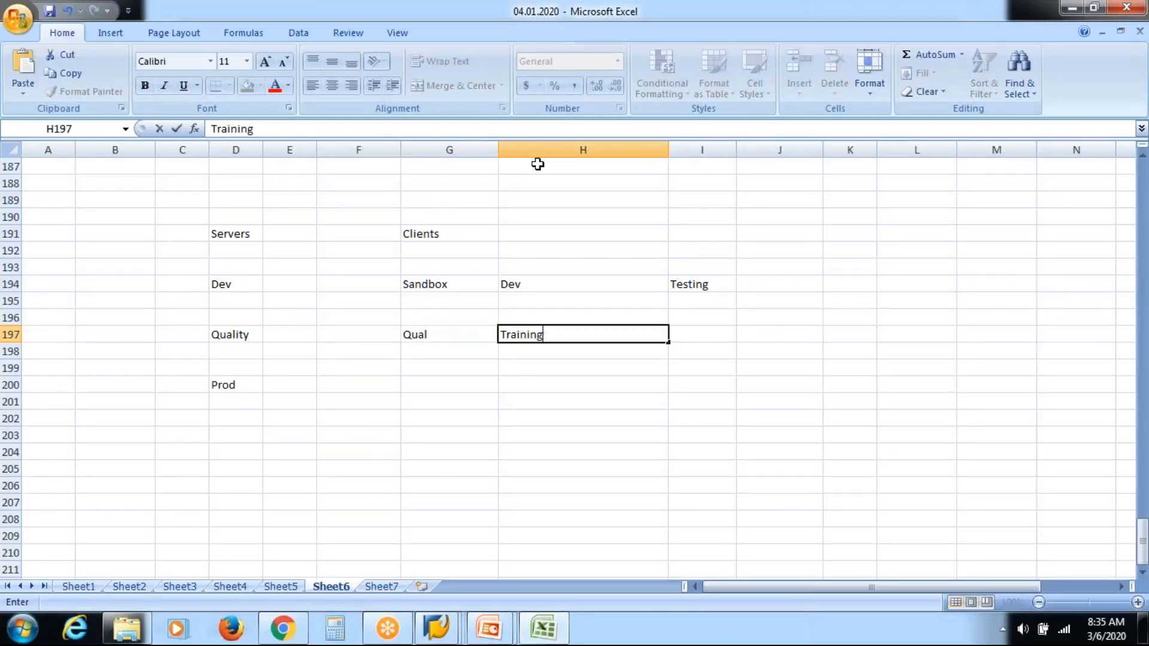
Step: Enter the client Prod in G200 on the Prod row and narrow column H
key(Left)
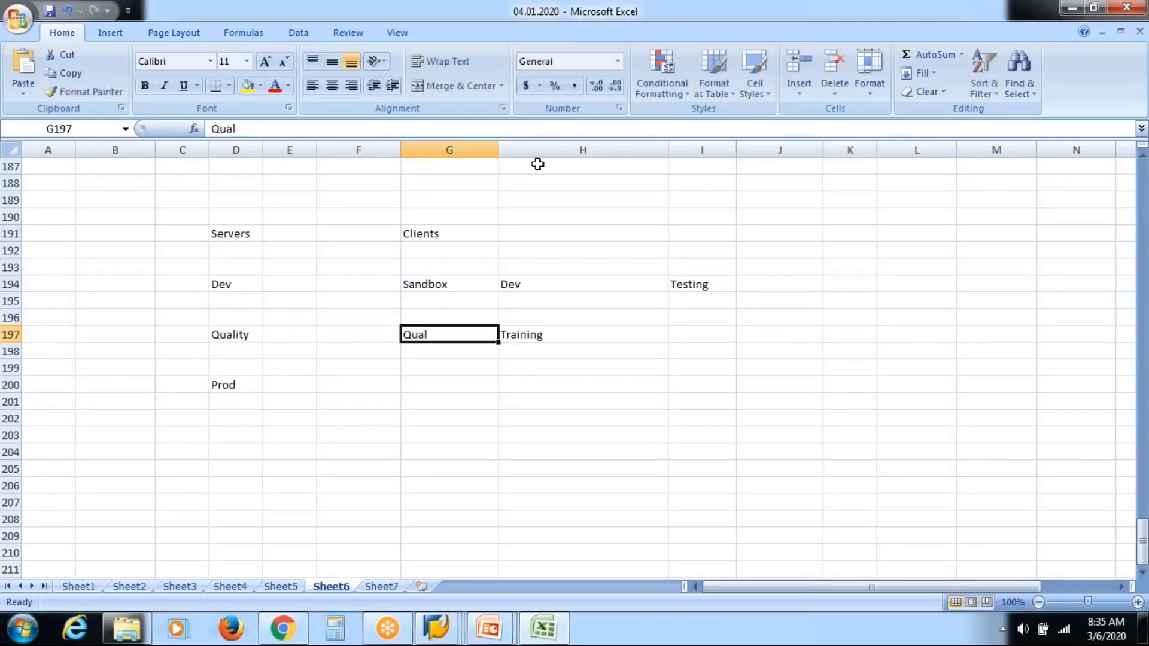
key(Down)
key(Down)
key(Down)
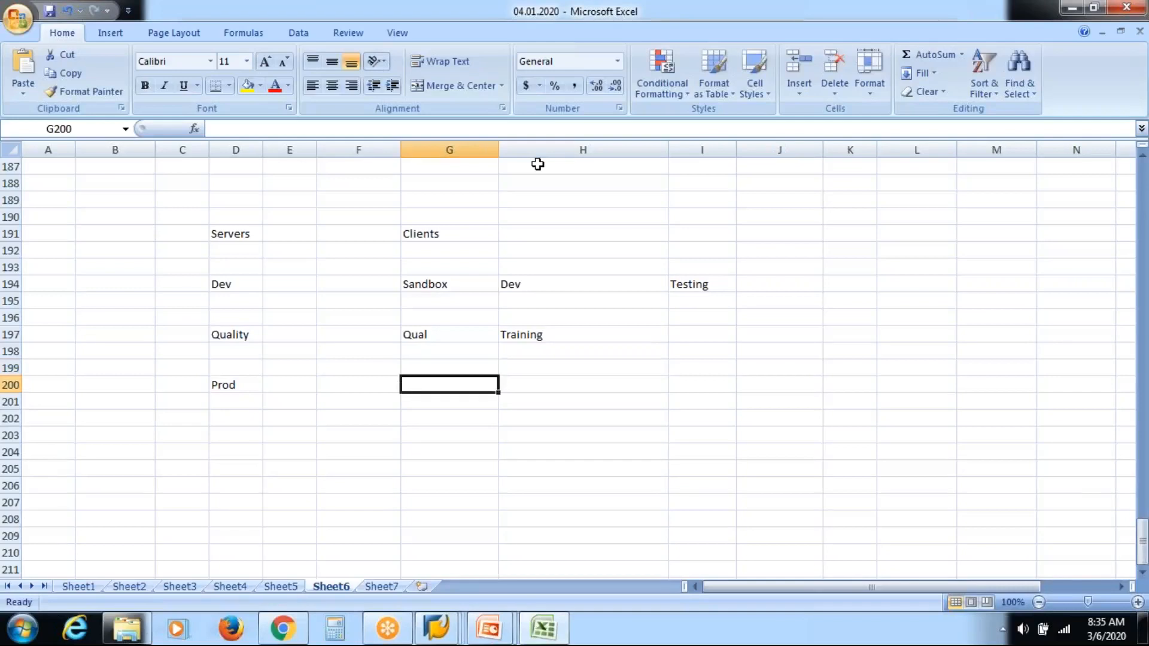
text(Prod)
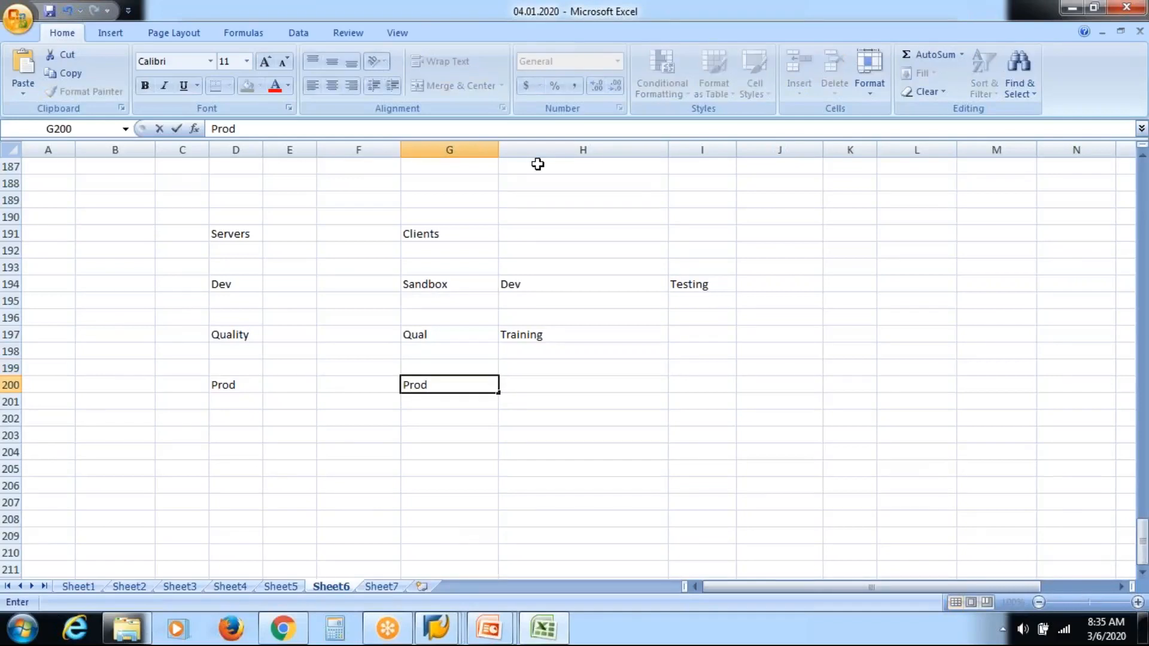
key(Right)
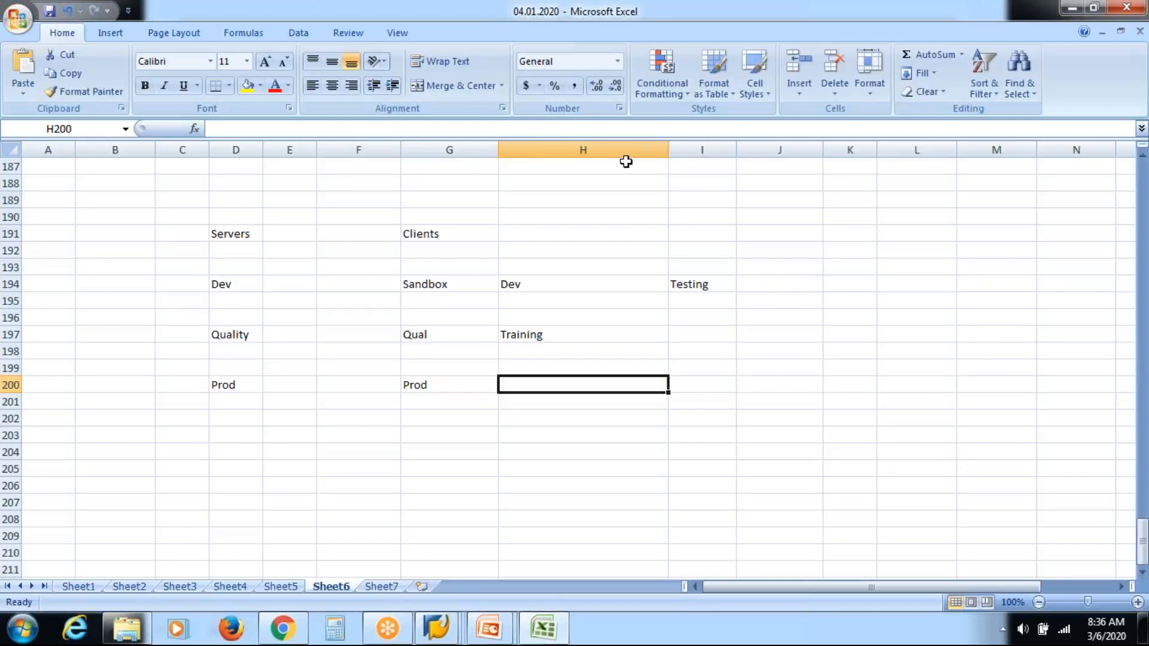
key(Return)
drag(668, 149, 580, 155)
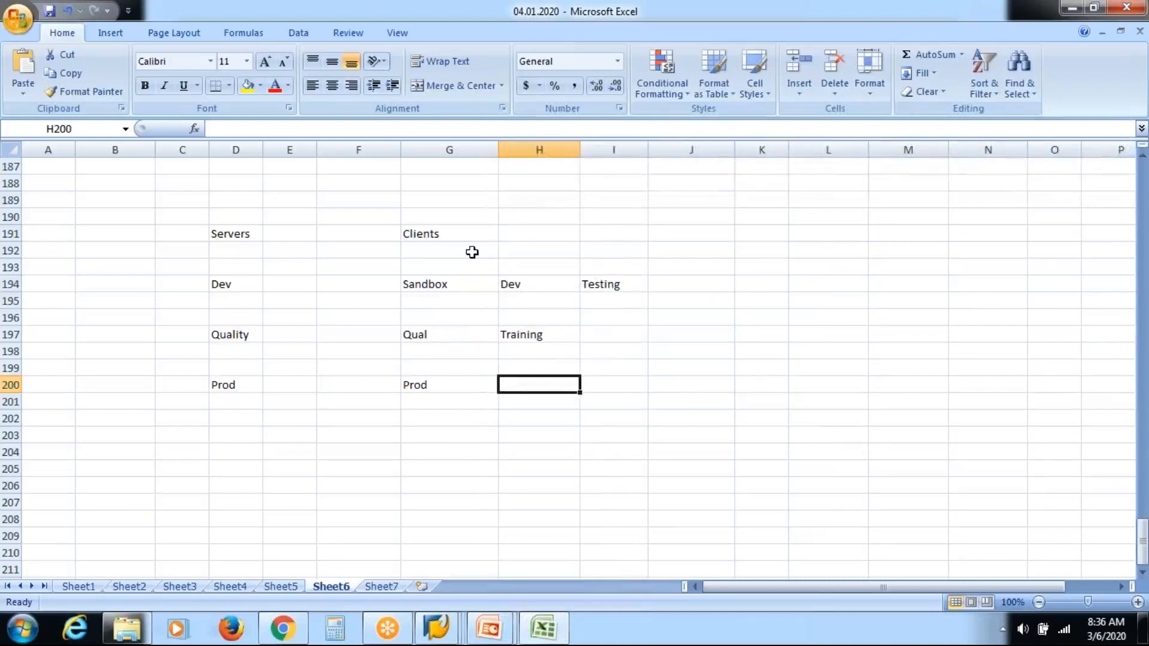
Step: Review the Sandbox, Dev and Testing client cells on the Dev server row
click(450, 286)
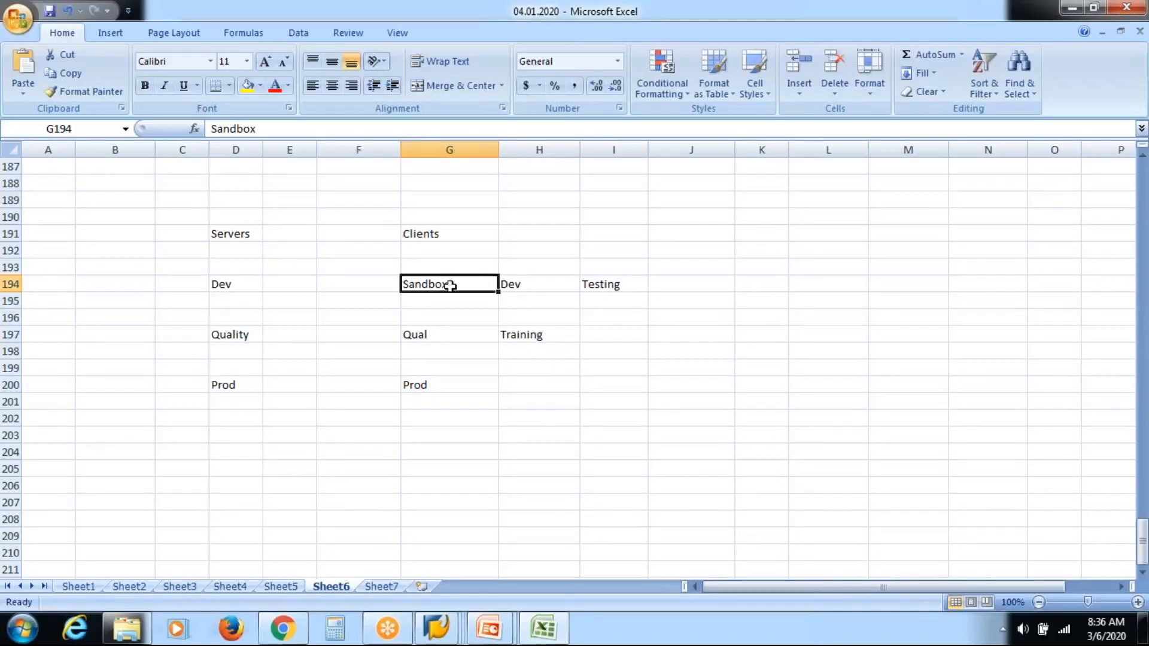
click(419, 301)
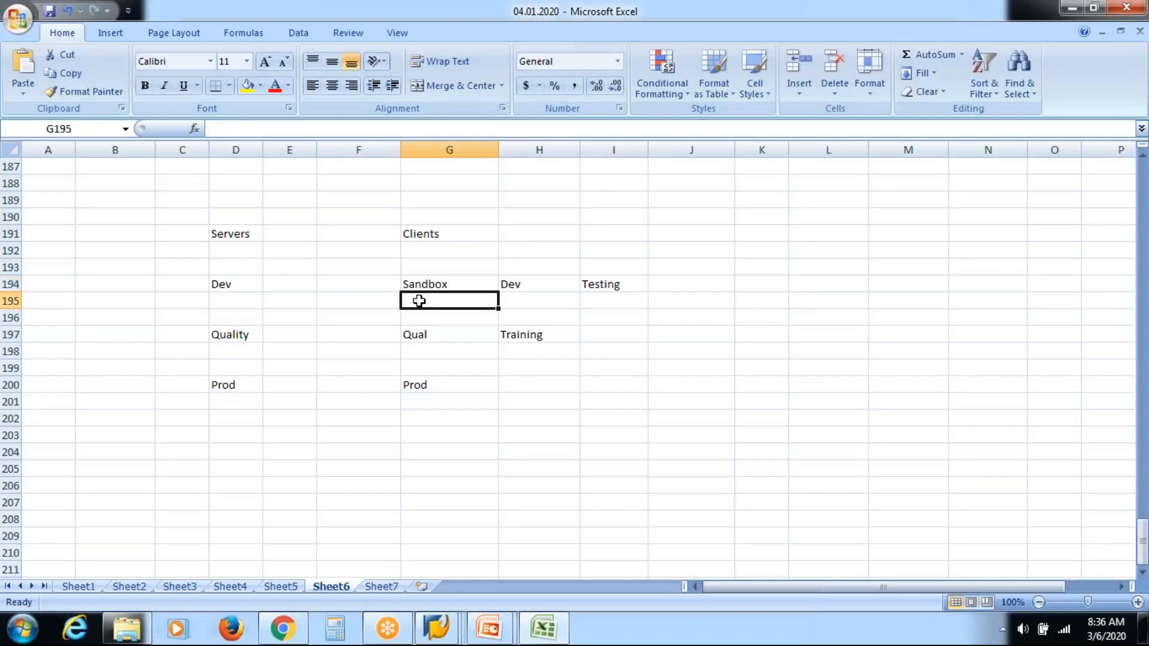
click(438, 284)
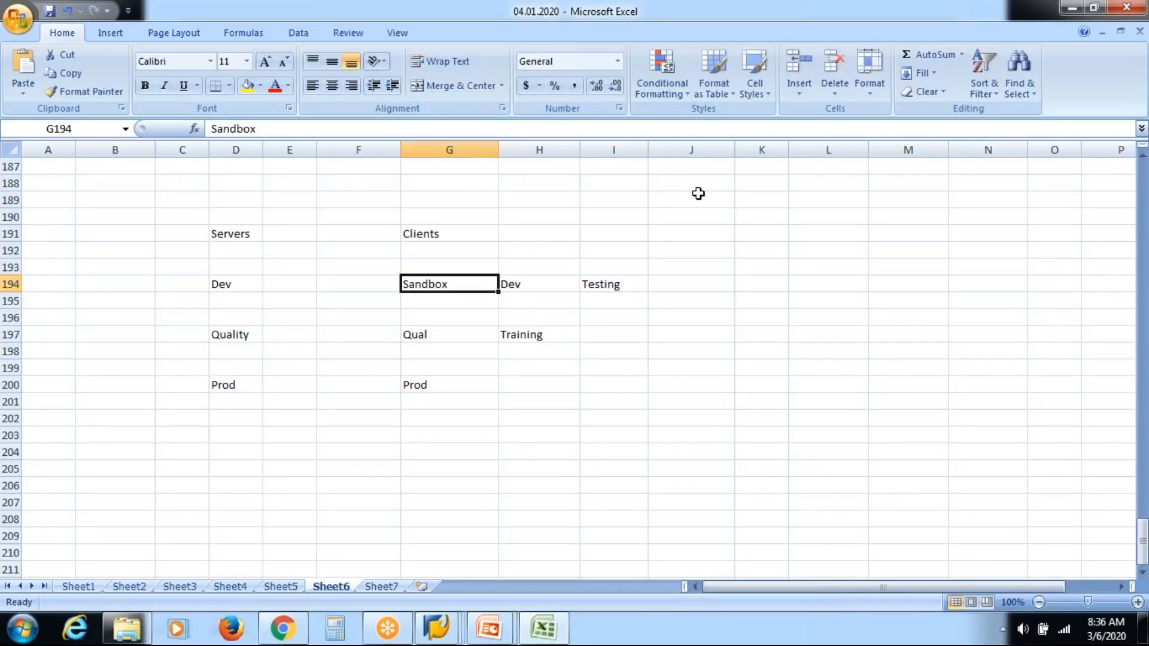
key(Right)
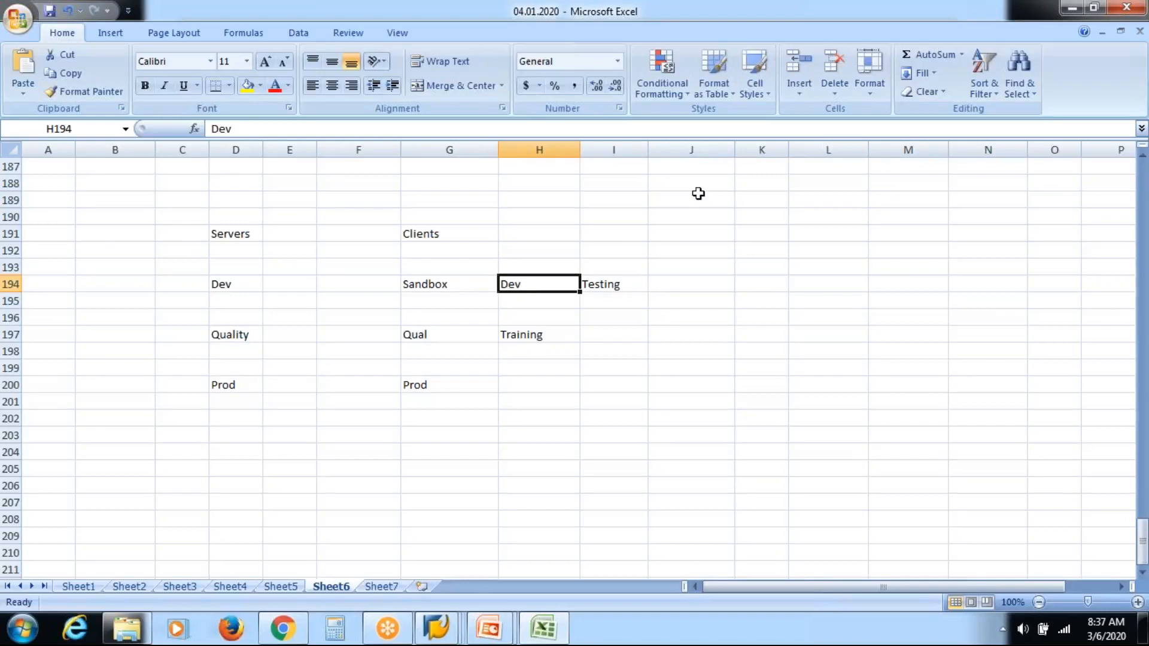
click(431, 288)
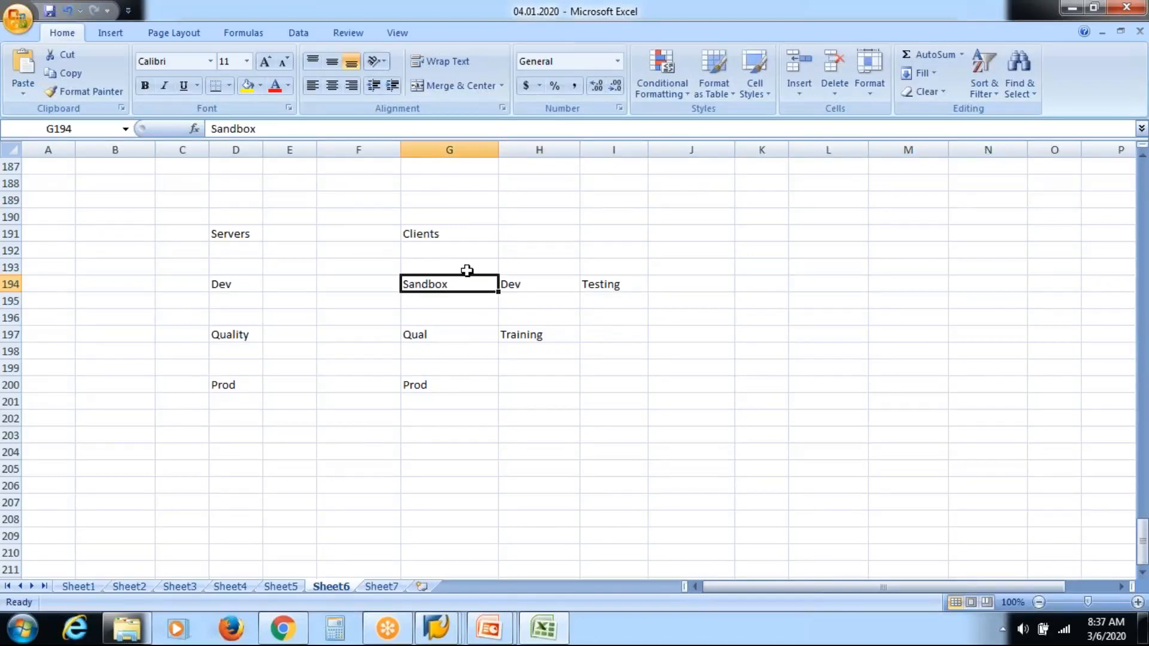
click(521, 283)
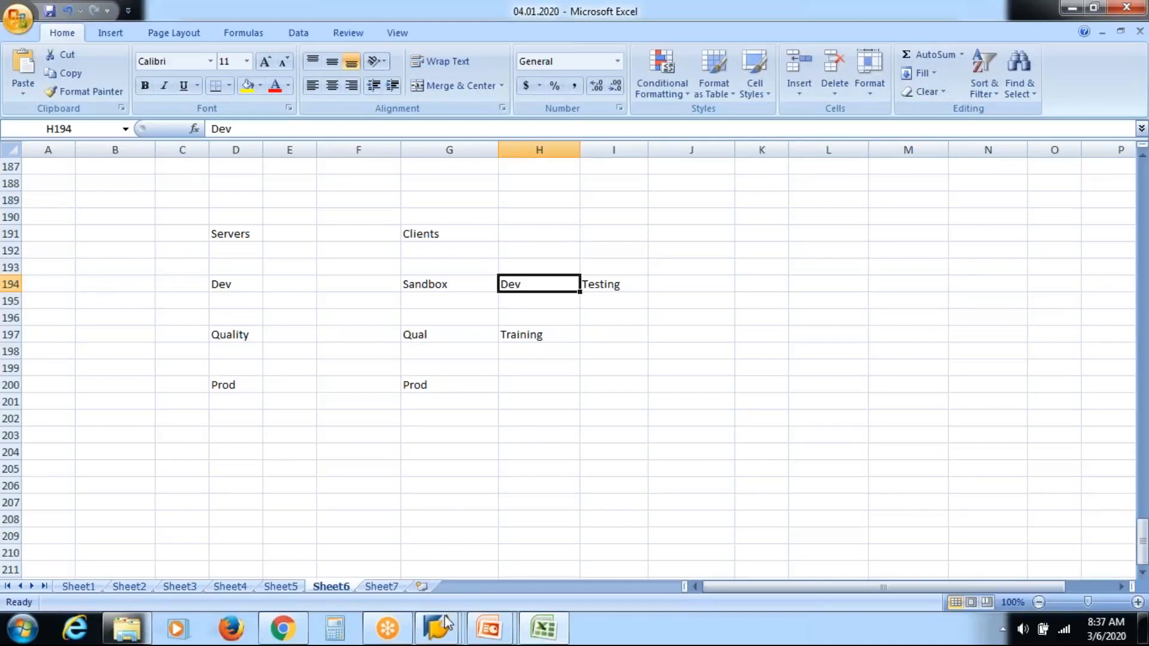
click(446, 636)
click(623, 283)
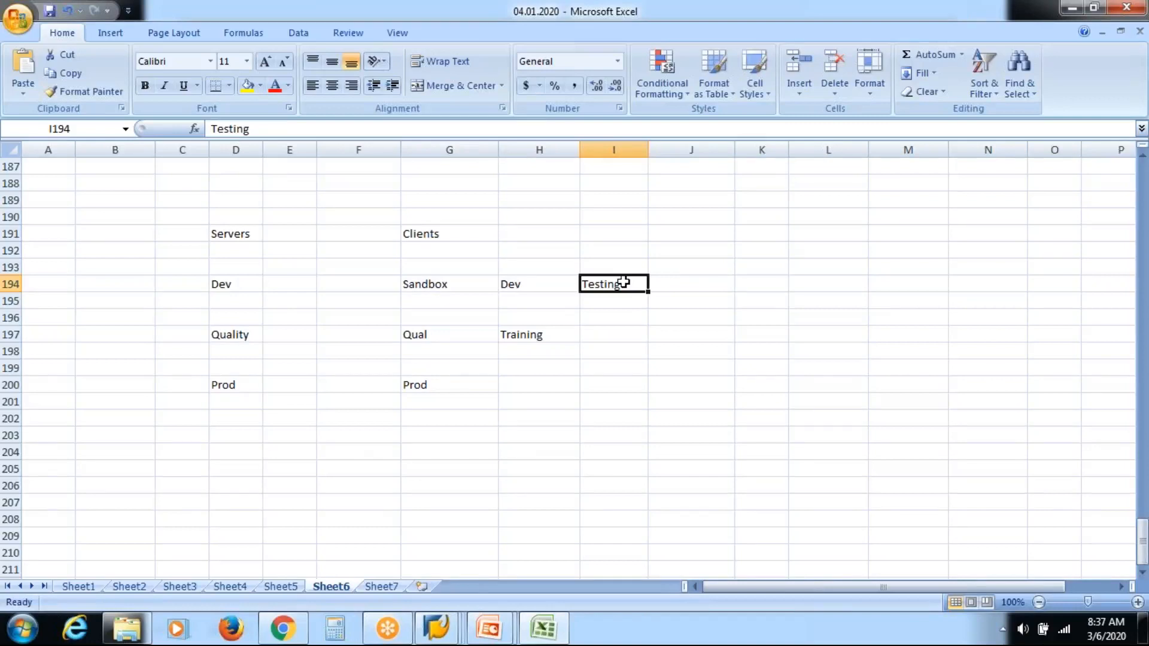
key(Left)
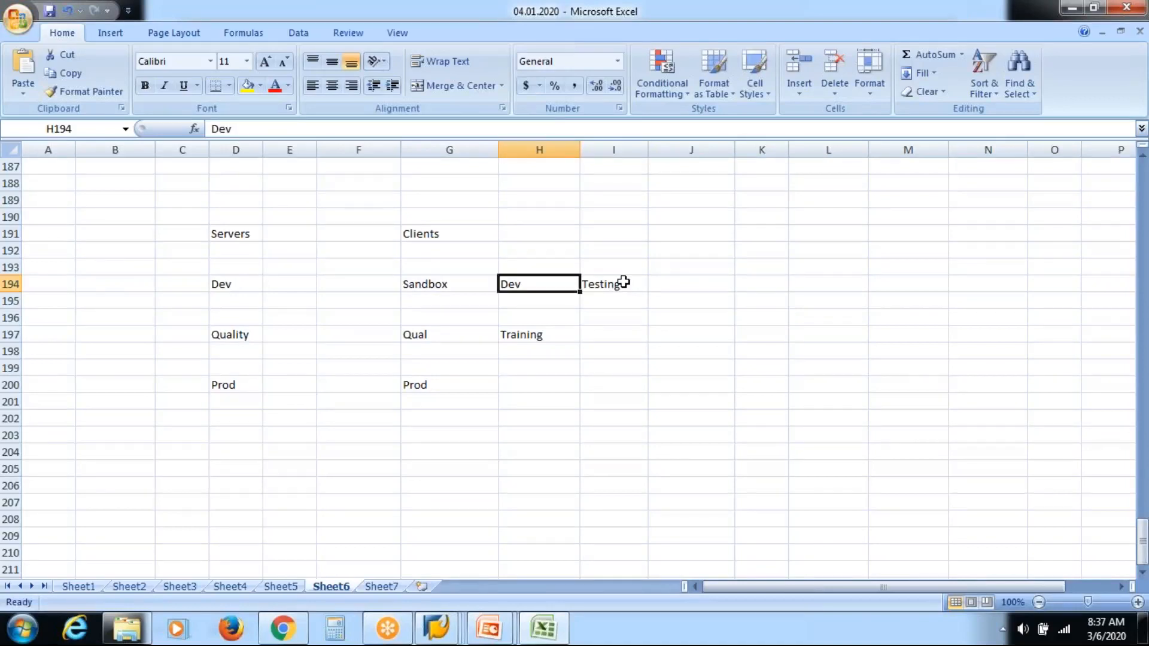
key(Right)
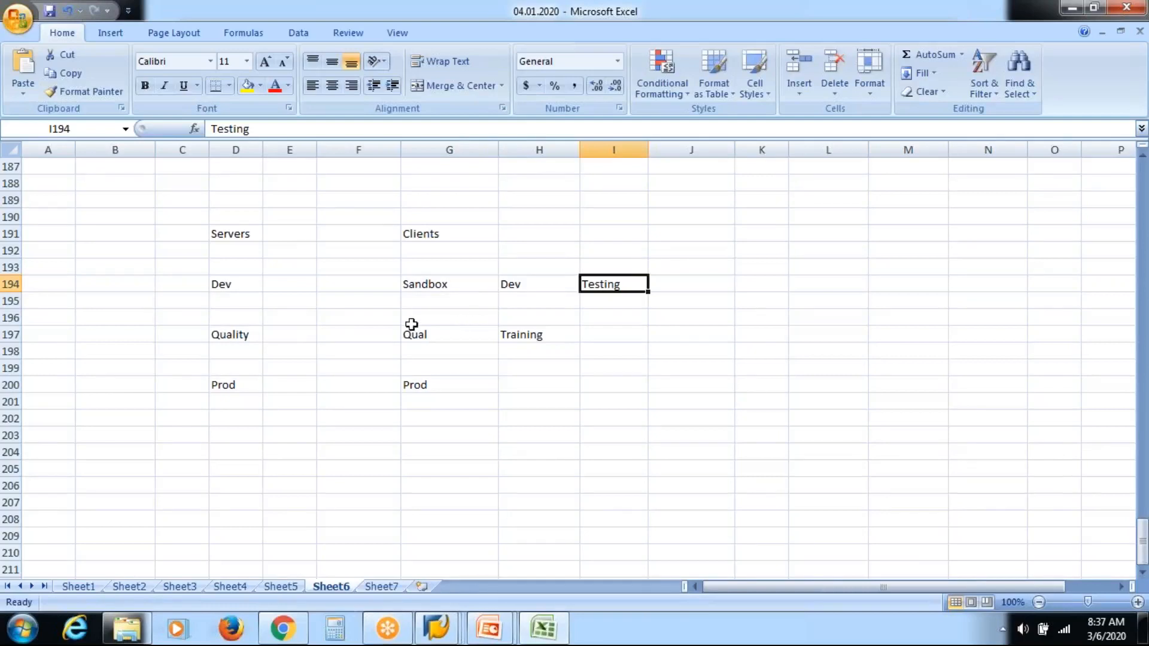
Step: Review the Quality and Prod server rows alongside their client entries
click(237, 336)
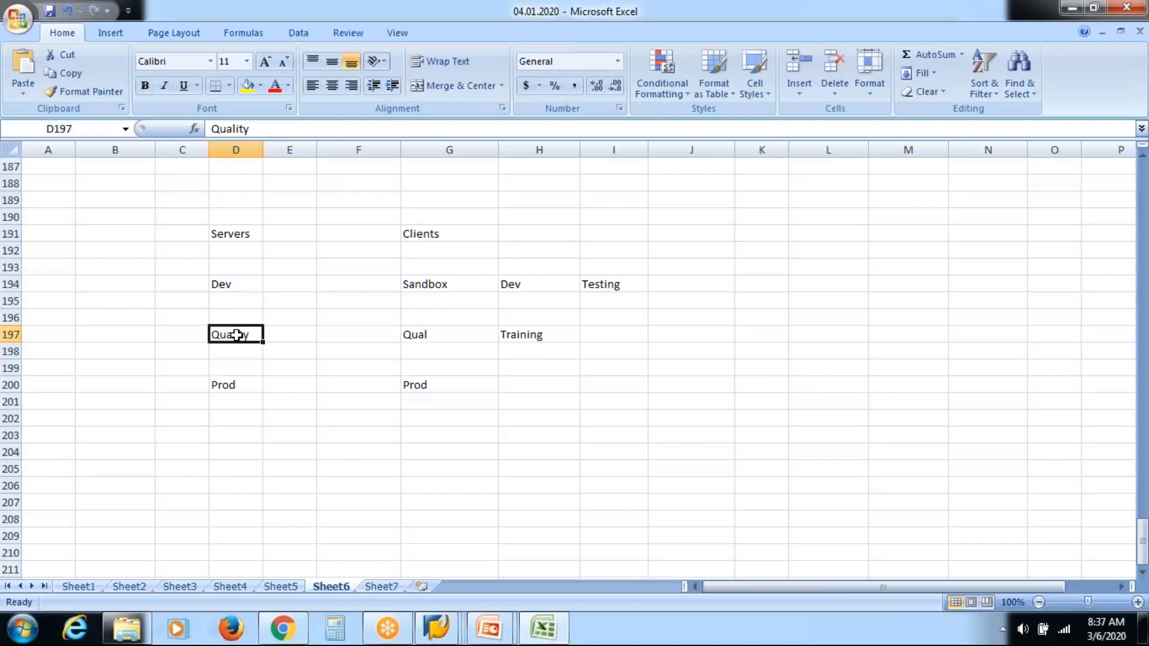
key(Right)
key(Right)
key(Right)
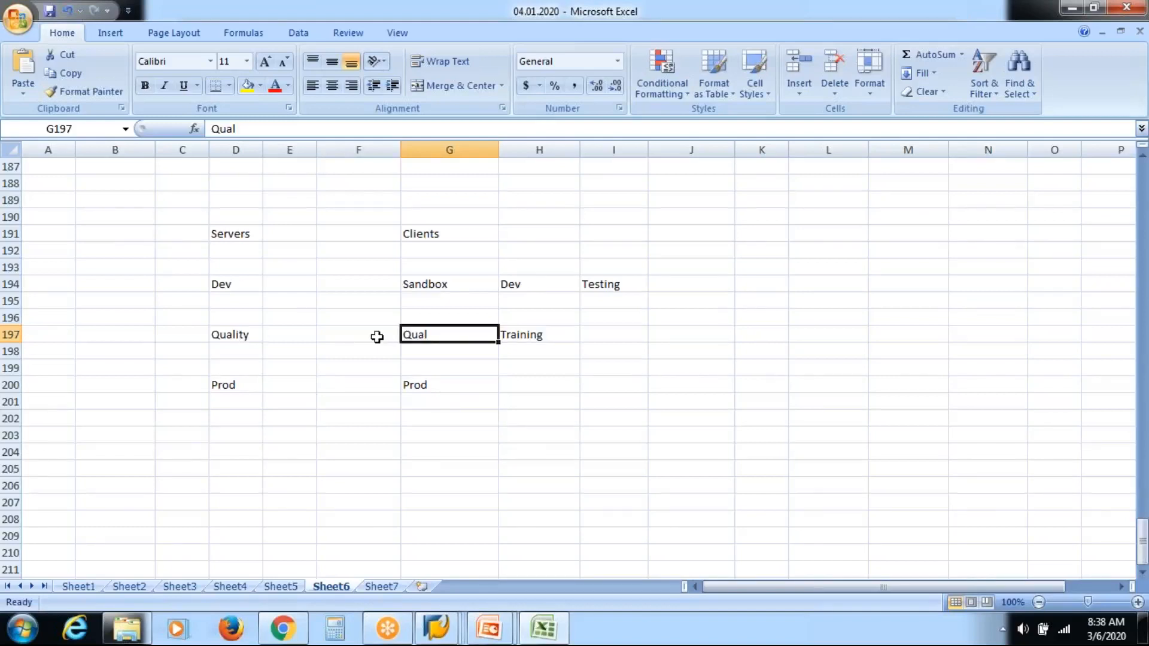
click(241, 385)
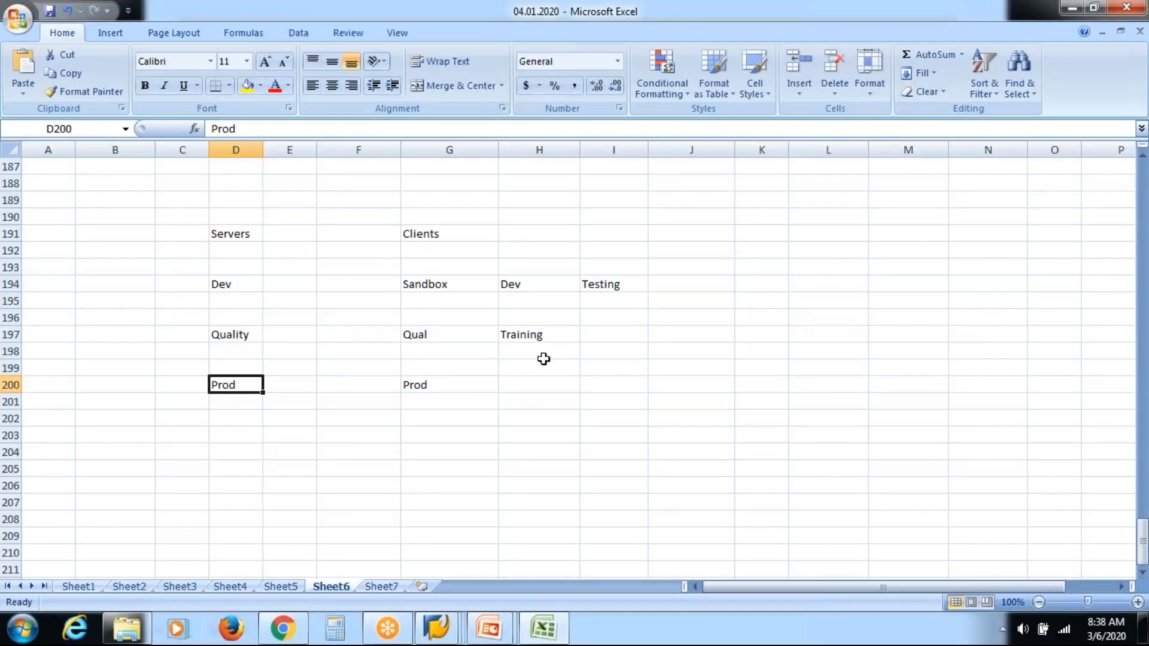
key(Right)
key(Right)
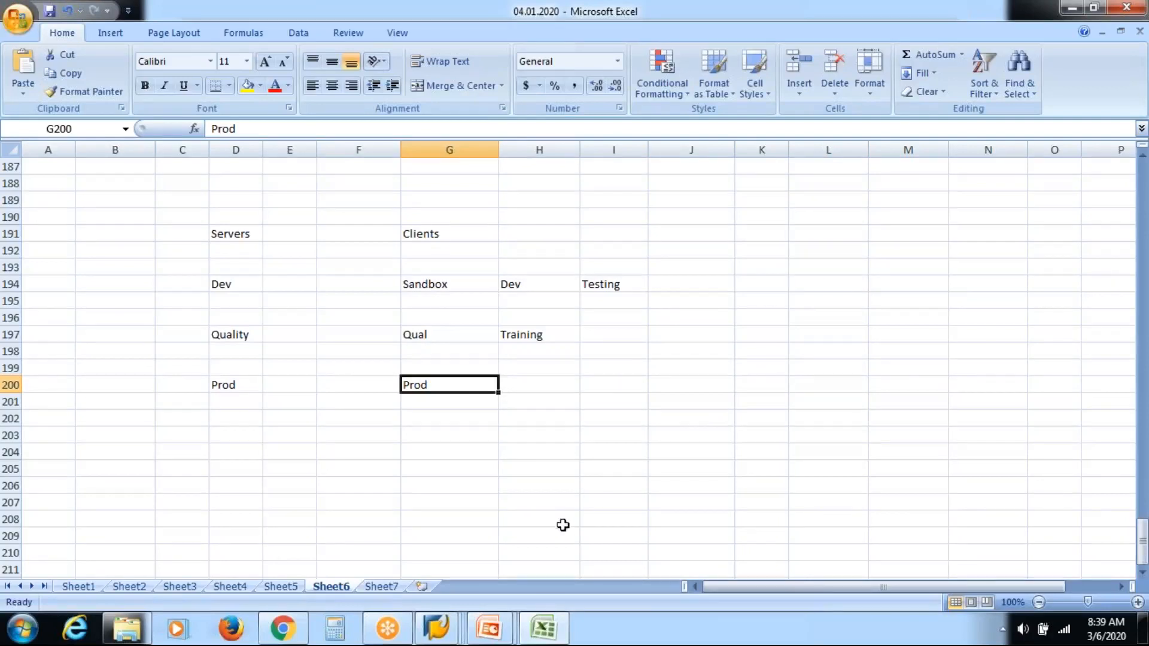
Step: Switch to SAP GUI and dismiss the broken-connection error without viewing the detailed description
click(444, 628)
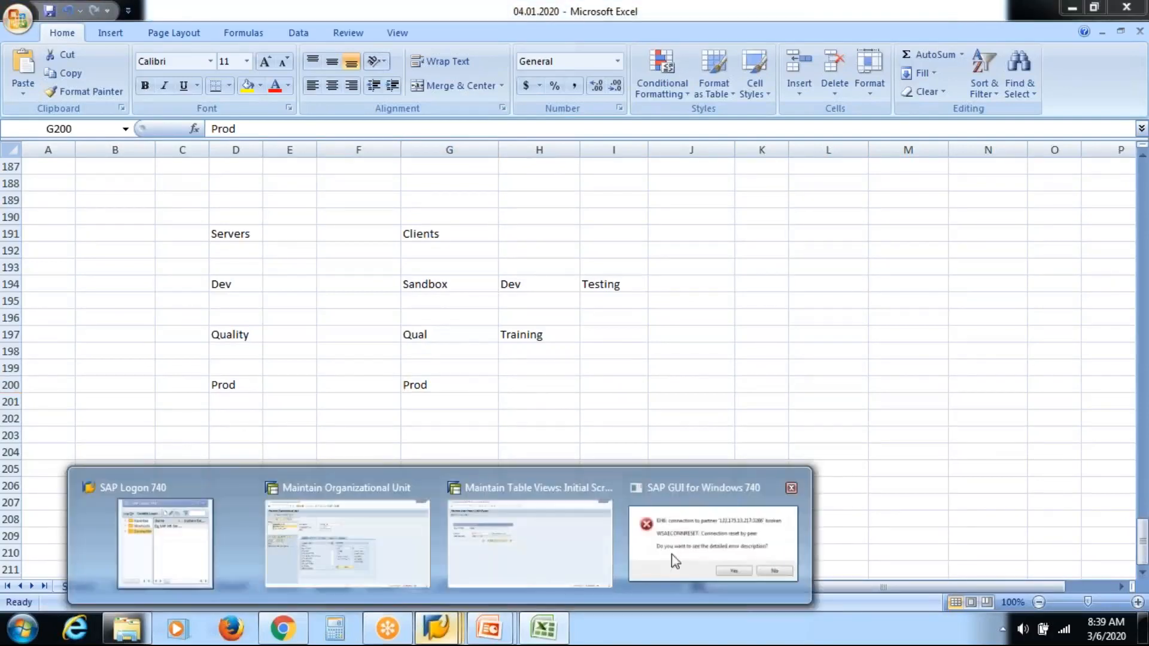
click(687, 549)
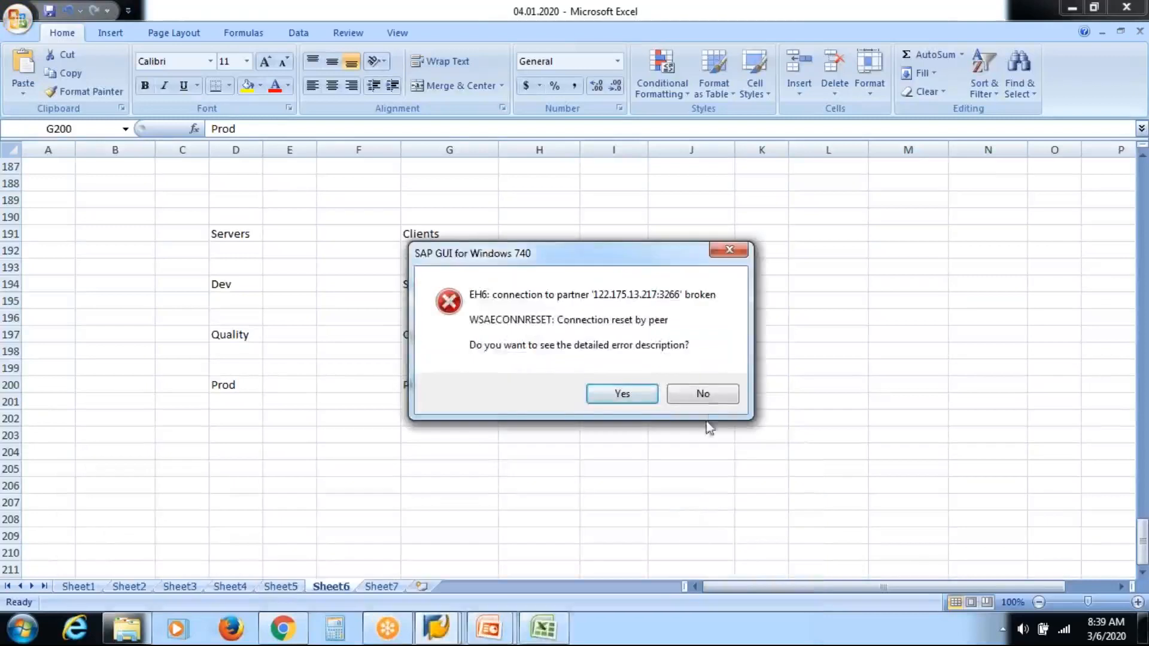
click(714, 393)
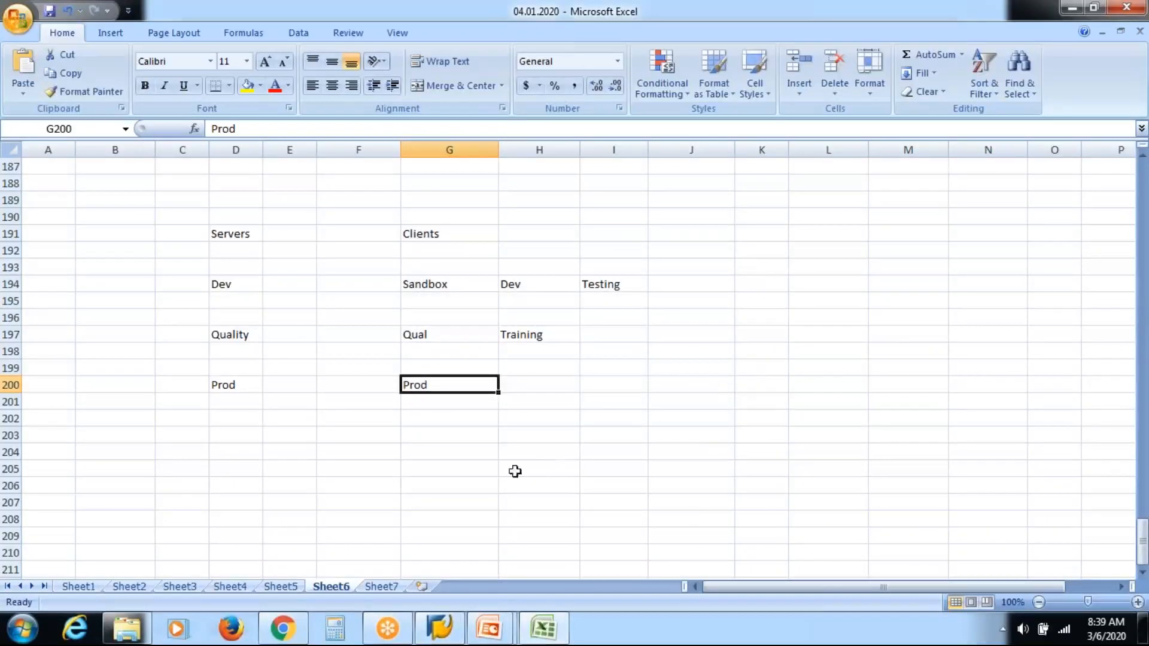
click(241, 438)
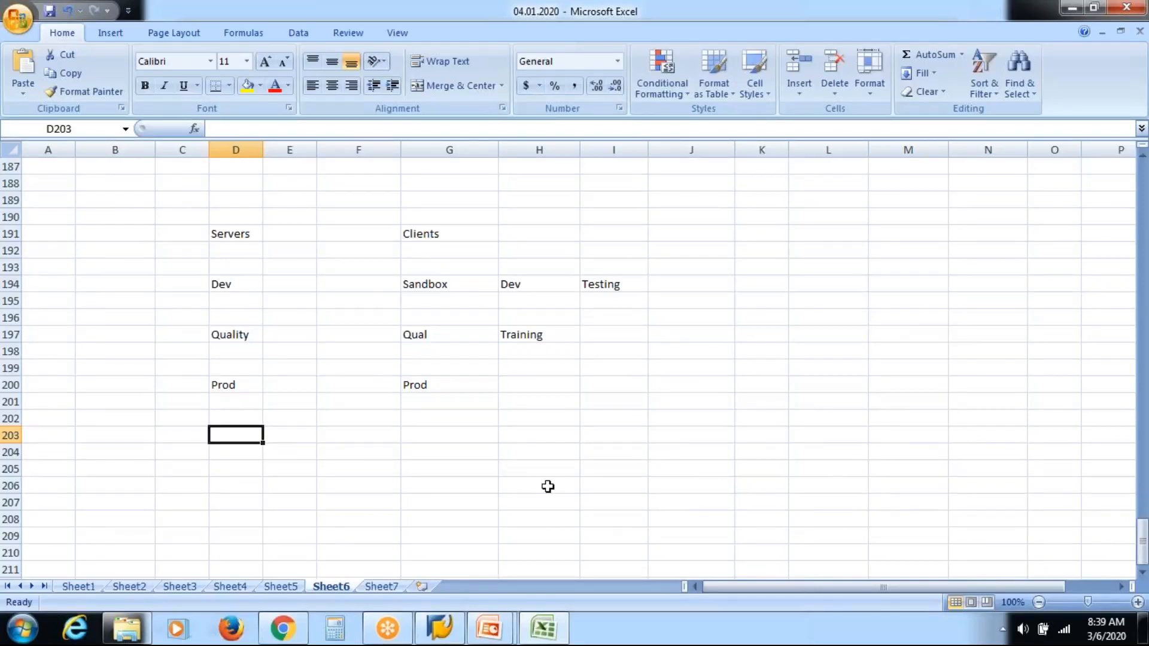
click(450, 632)
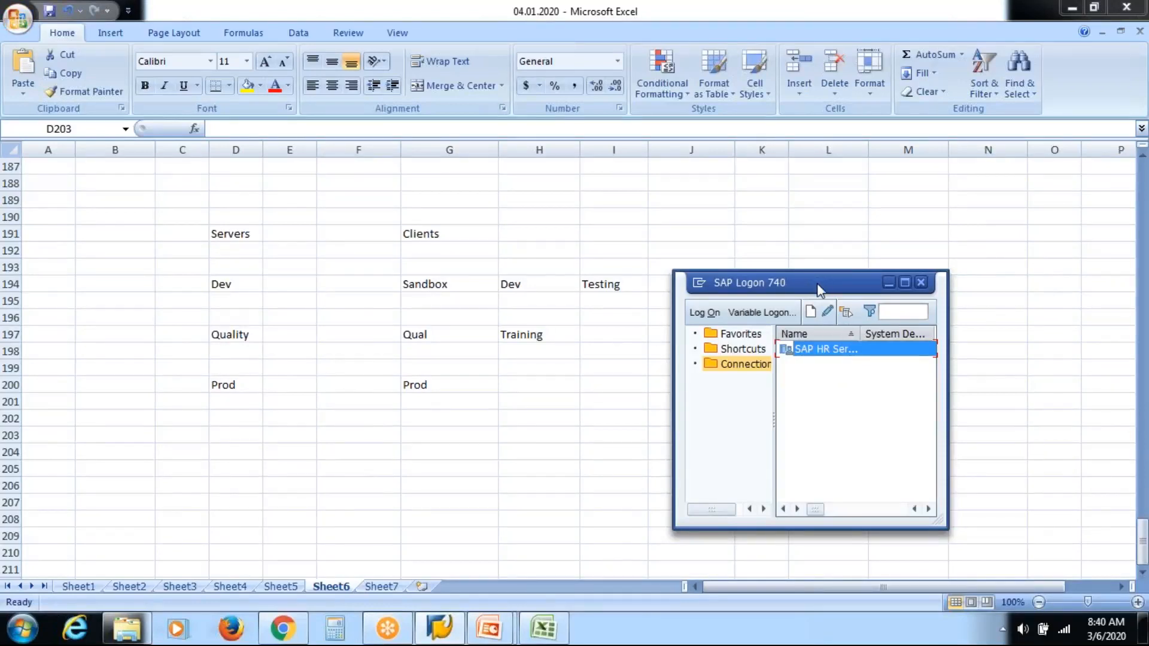
drag(817, 282, 825, 216)
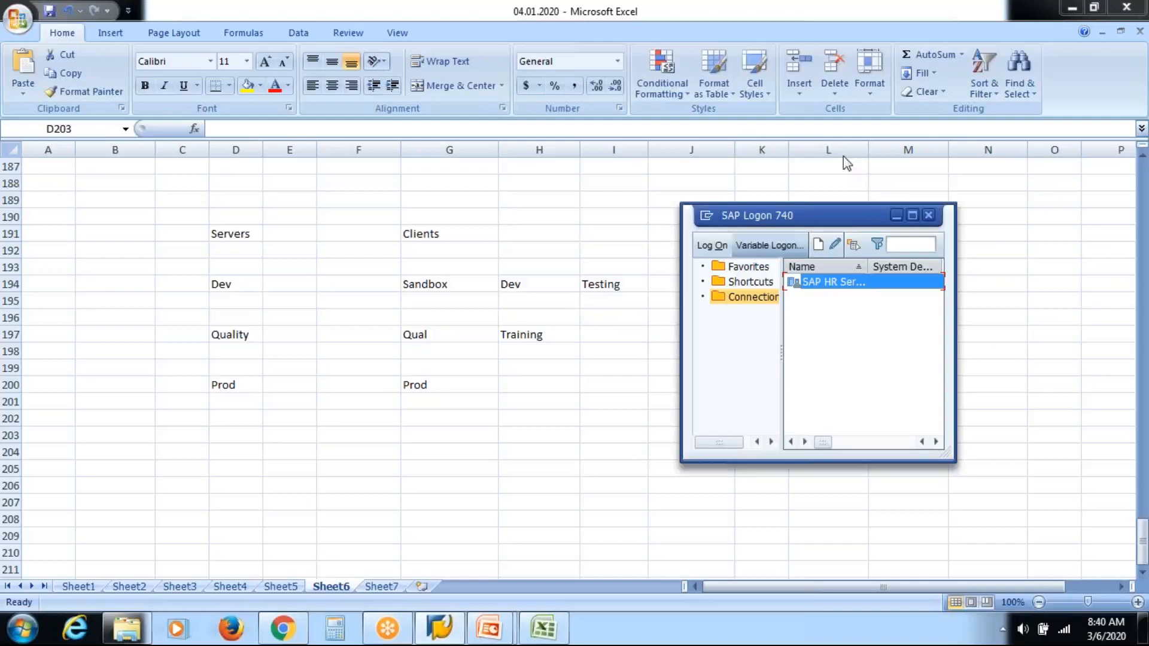
drag(849, 222, 434, 231)
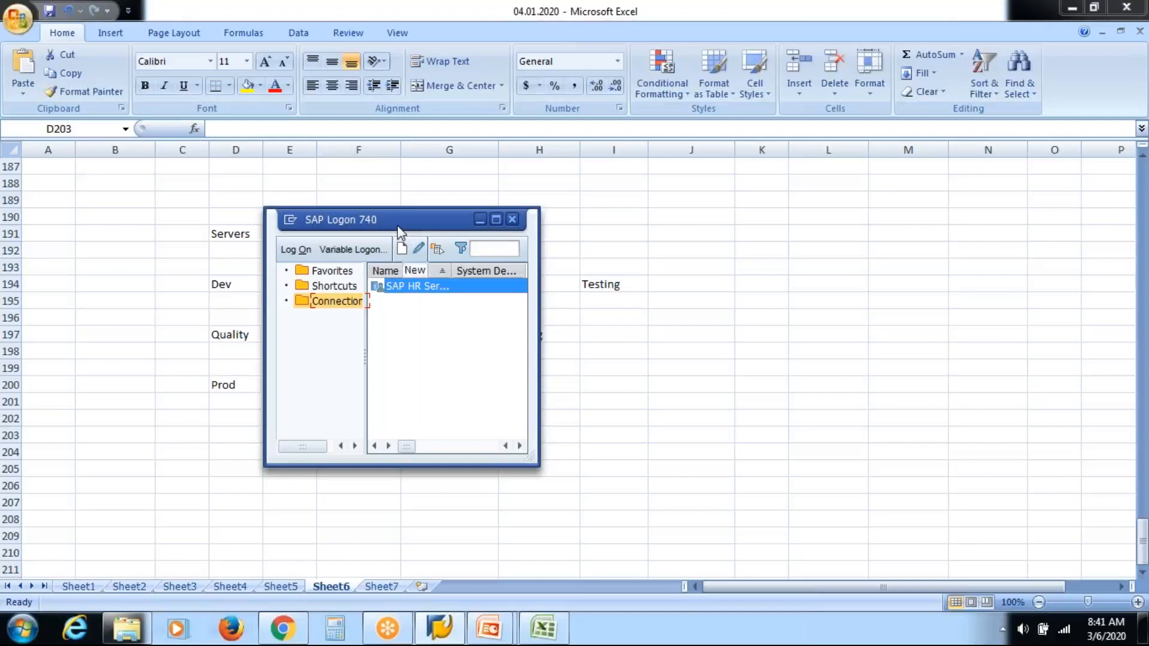
drag(400, 230, 608, 232)
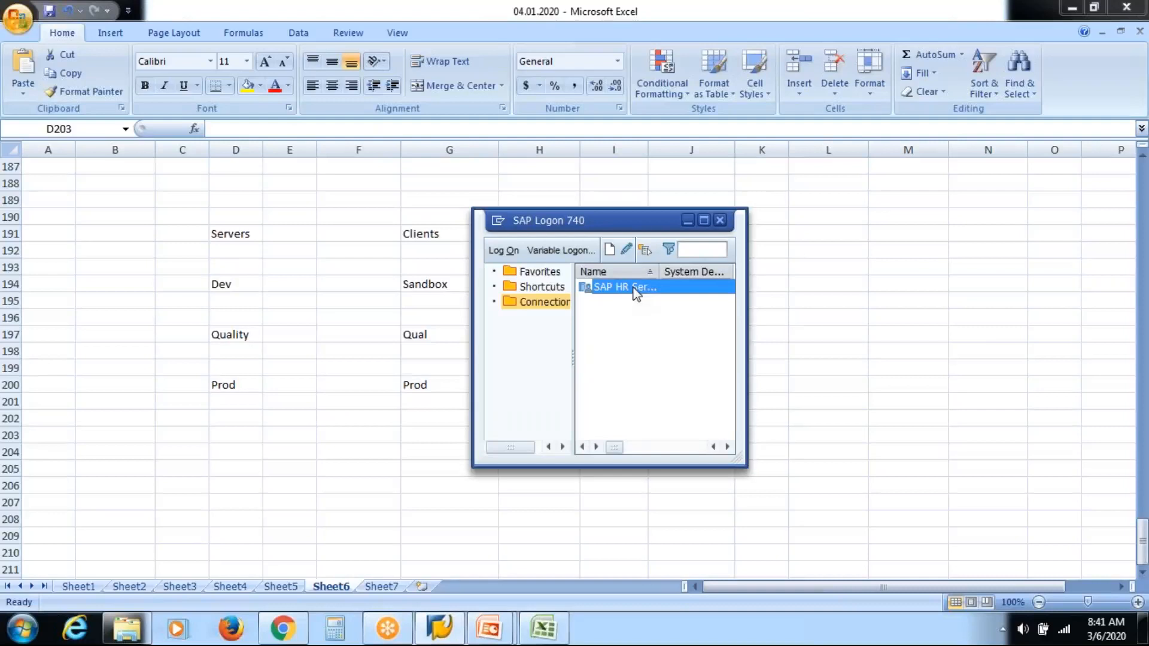
drag(640, 222, 988, 251)
click(424, 308)
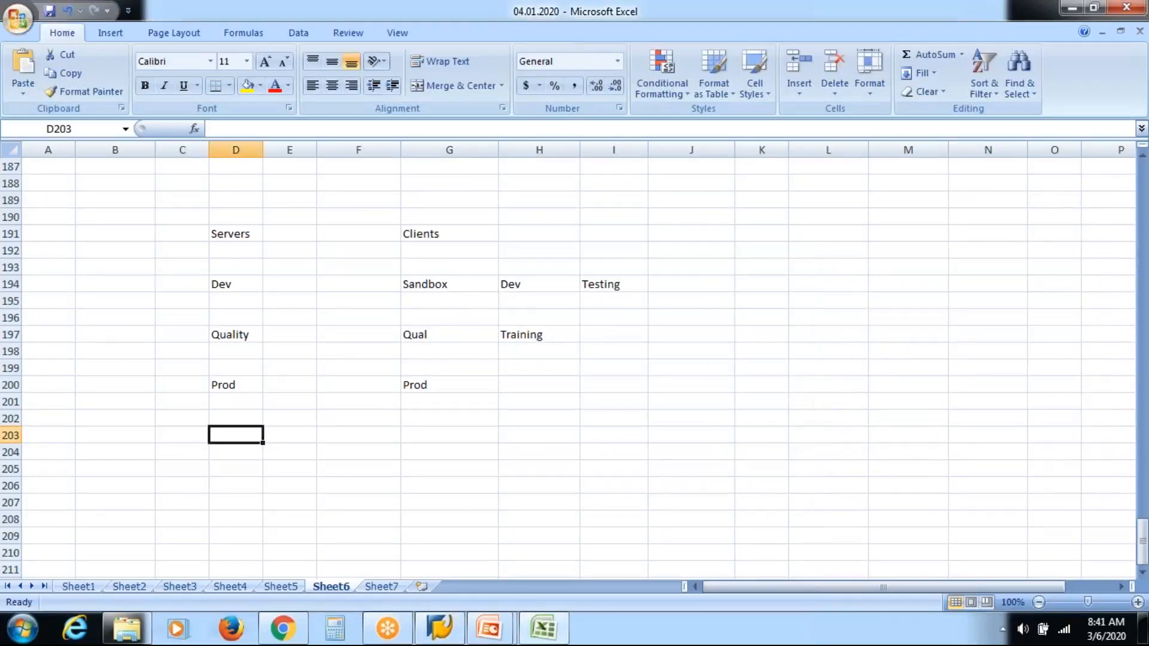
Step: Enter client numbers 100, 200 and 300 under Sandbox, Dev and Testing on row 195
click(436, 304)
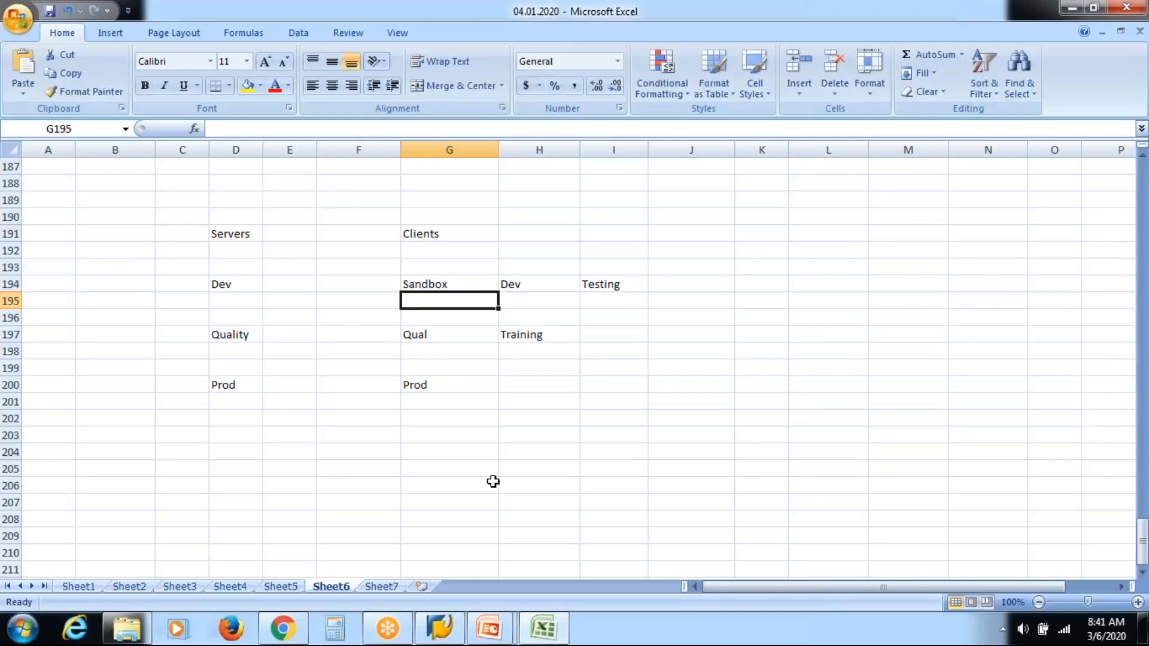
text(100)
key(Tab)
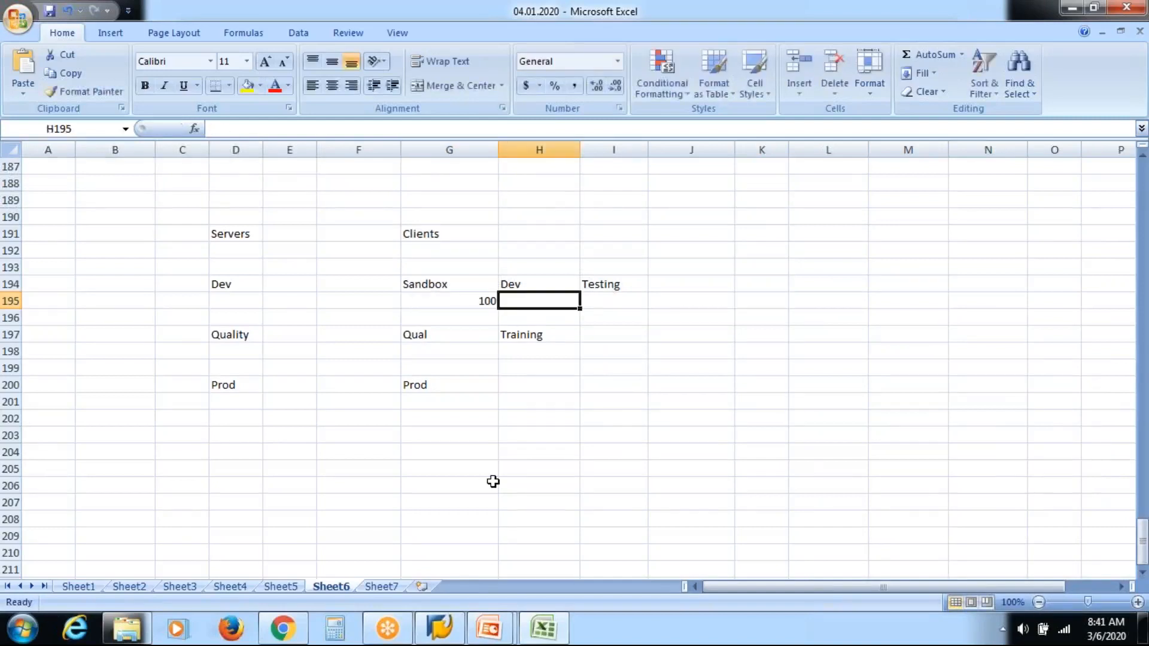
text(200)
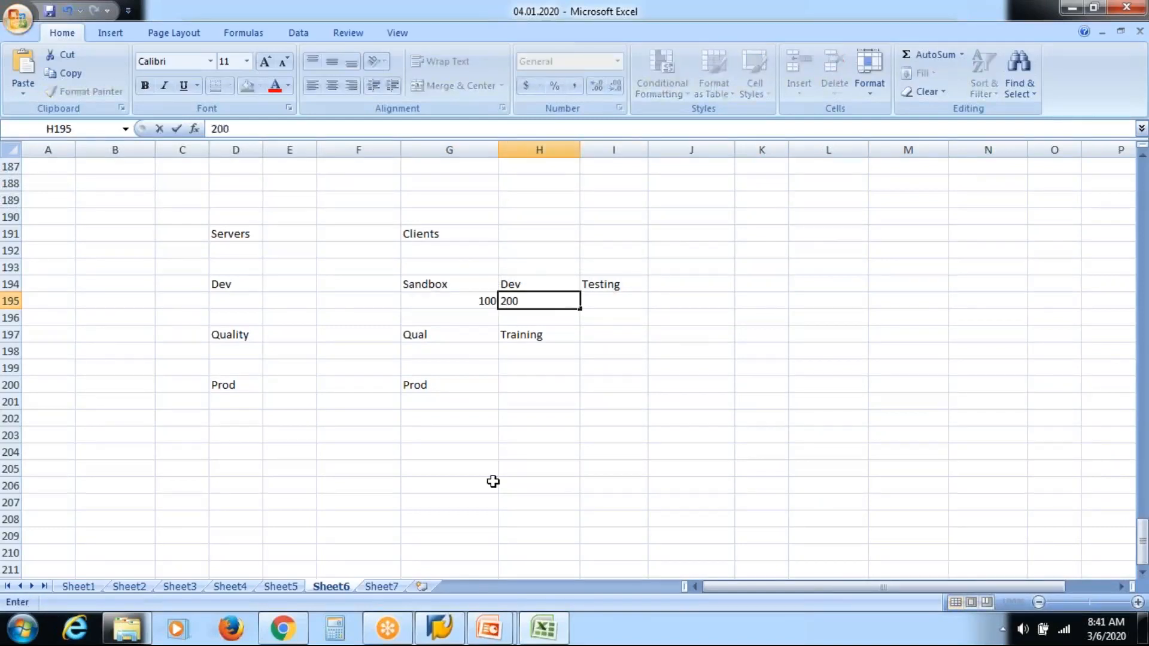
key(Tab)
text(300)
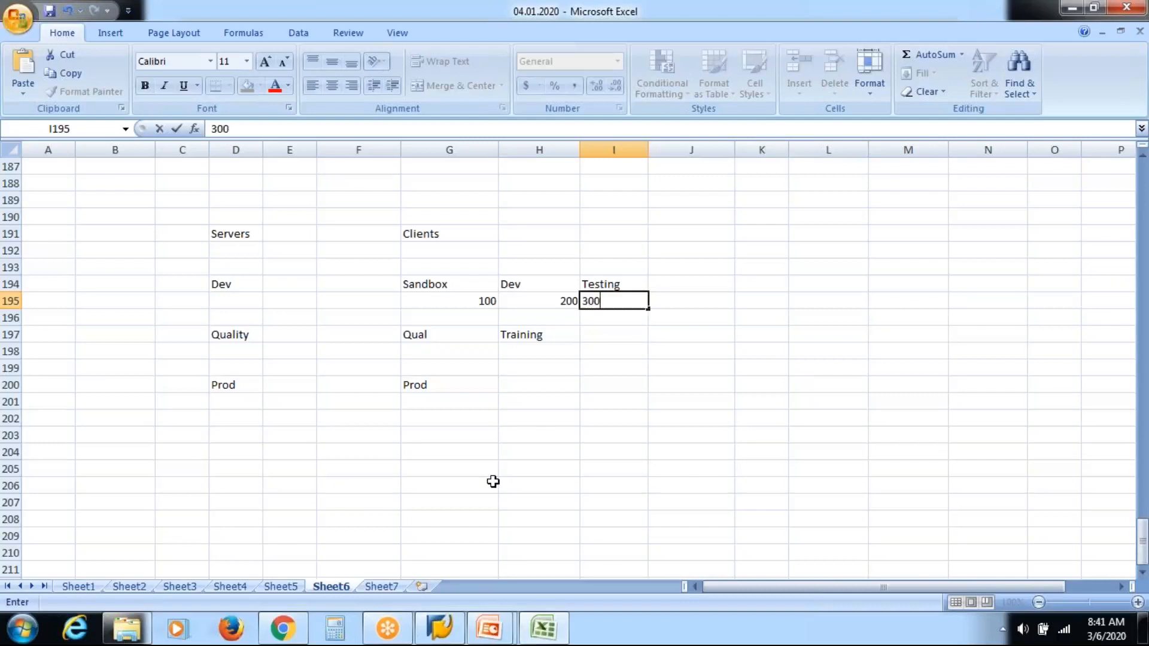
Step: Enter client numbers 400 and 500 under Qual and Training on row 198
key(Down)
key(Down)
key(Down)
key(Left)
key(Left)
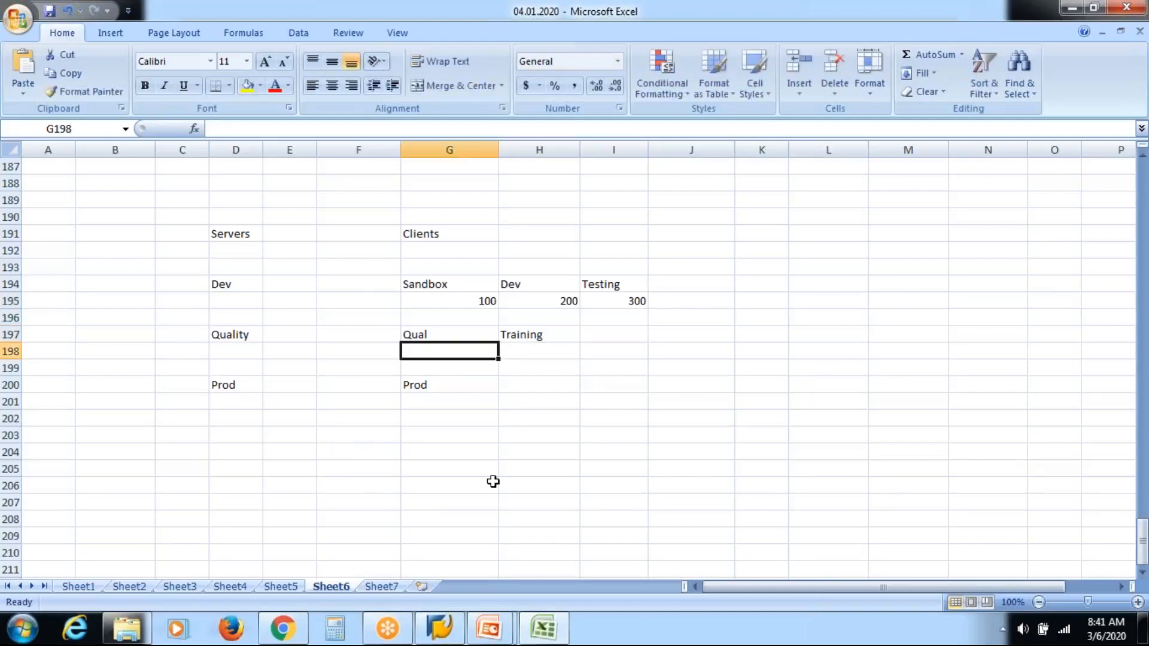
text(400)
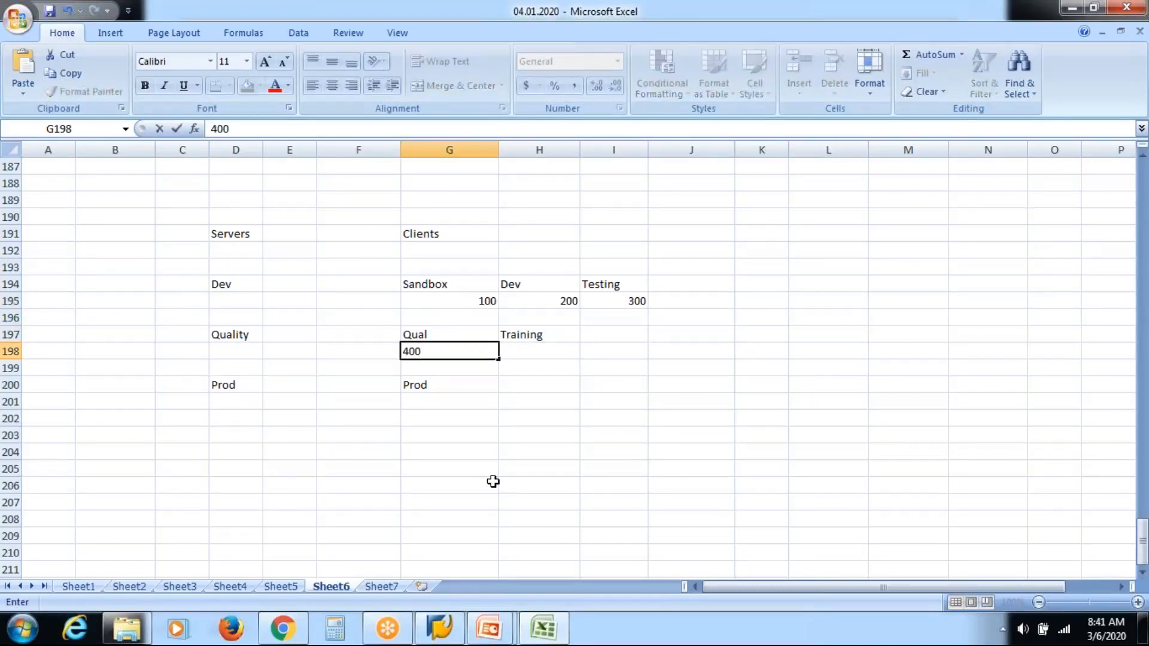
key(Tab)
text(500)
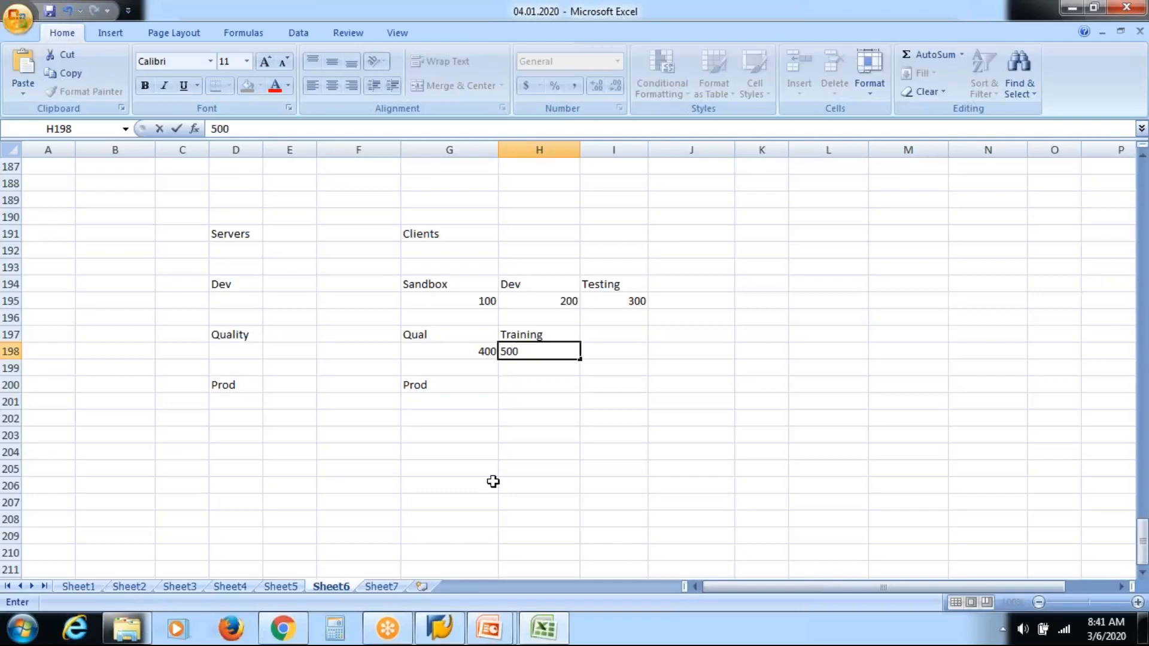
Step: Enter client number 600 under Prod in G201
key(Return)
key(Down)
key(Down)
key(Left)
key(Left)
key(Right)
text(600)
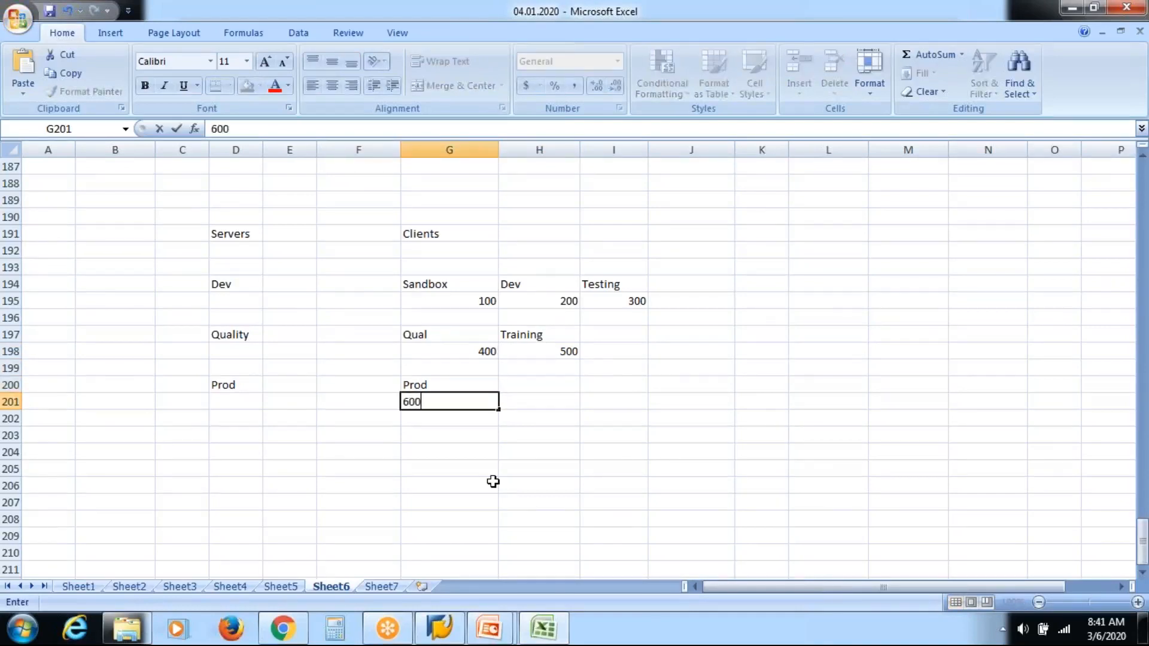
click(569, 468)
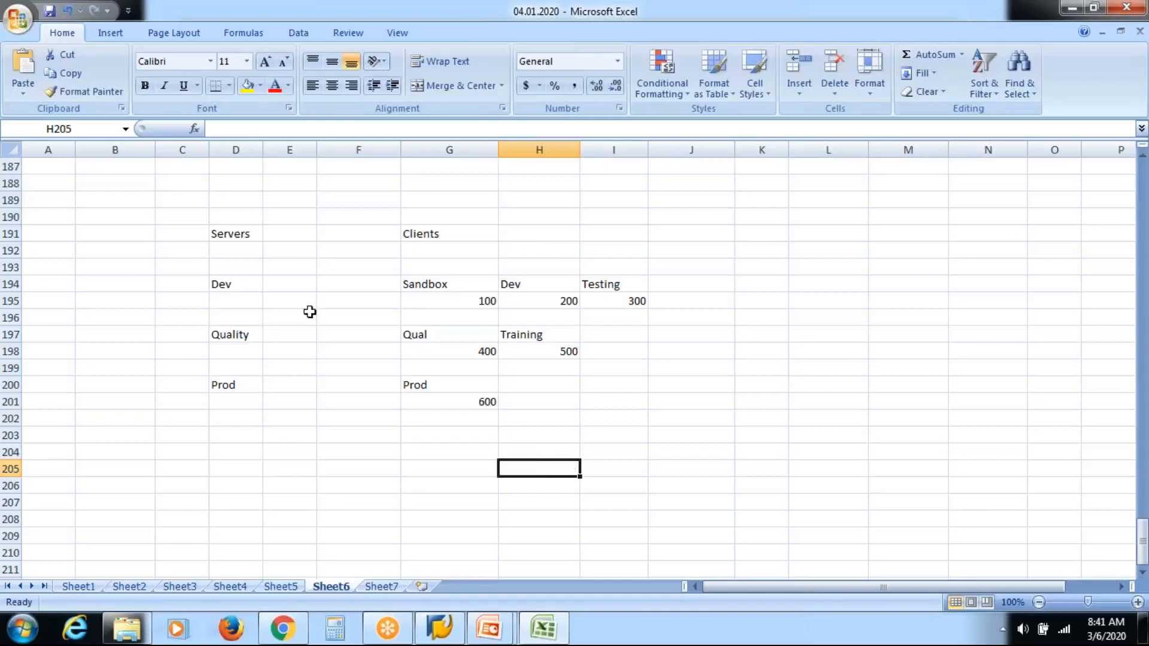
Step: Center-align all cells of the servers and clients table starting at D191
click(245, 234)
key(shift+Right)
key(shift+Right)
key(shift+Right)
key(shift+Right)
key(shift+Right)
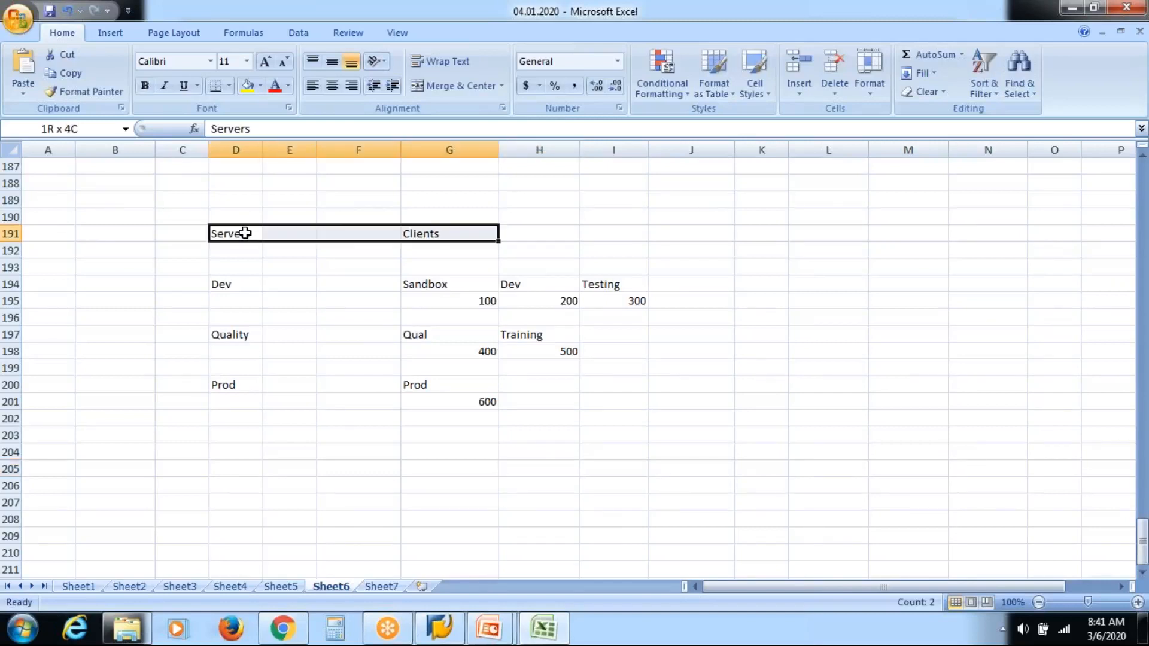
key(shift+Down)
key(shift+Down)
key(shift+Down)
key(shift+Down)
key(shift+Down)
key(shift+Down)
key(shift+Down)
key(shift+Down)
key(shift+Down)
key(shift+Down)
key(shift+Down)
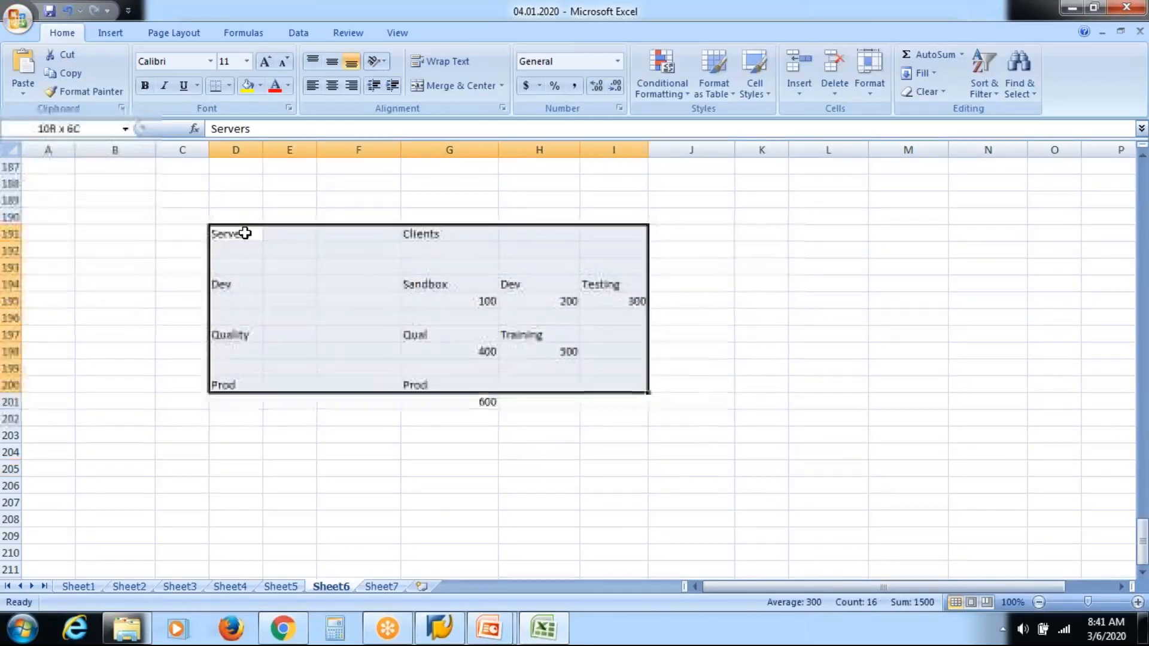
click(333, 87)
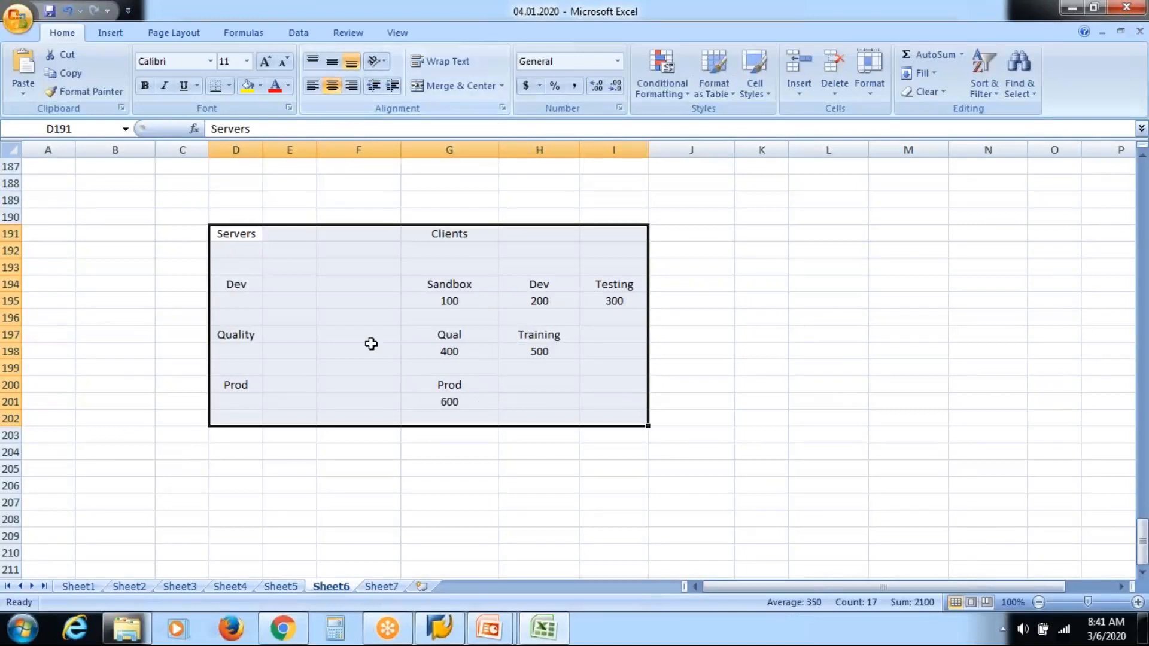
click(367, 441)
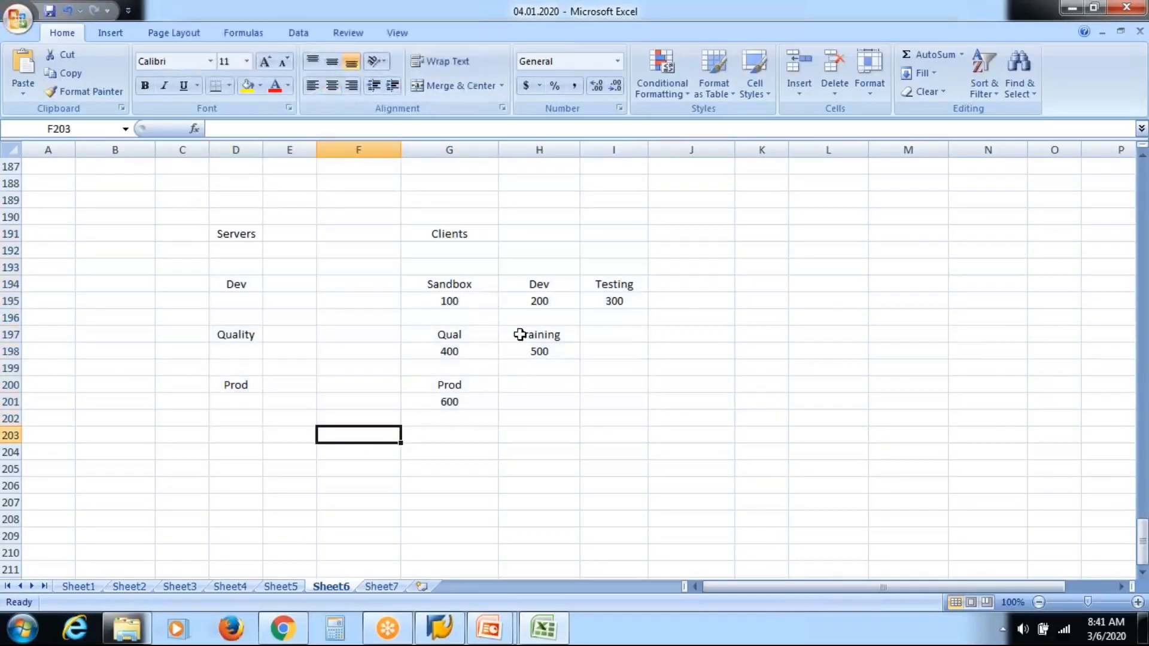
Step: Open the SAP HR Server connection from SAP Logon
click(448, 632)
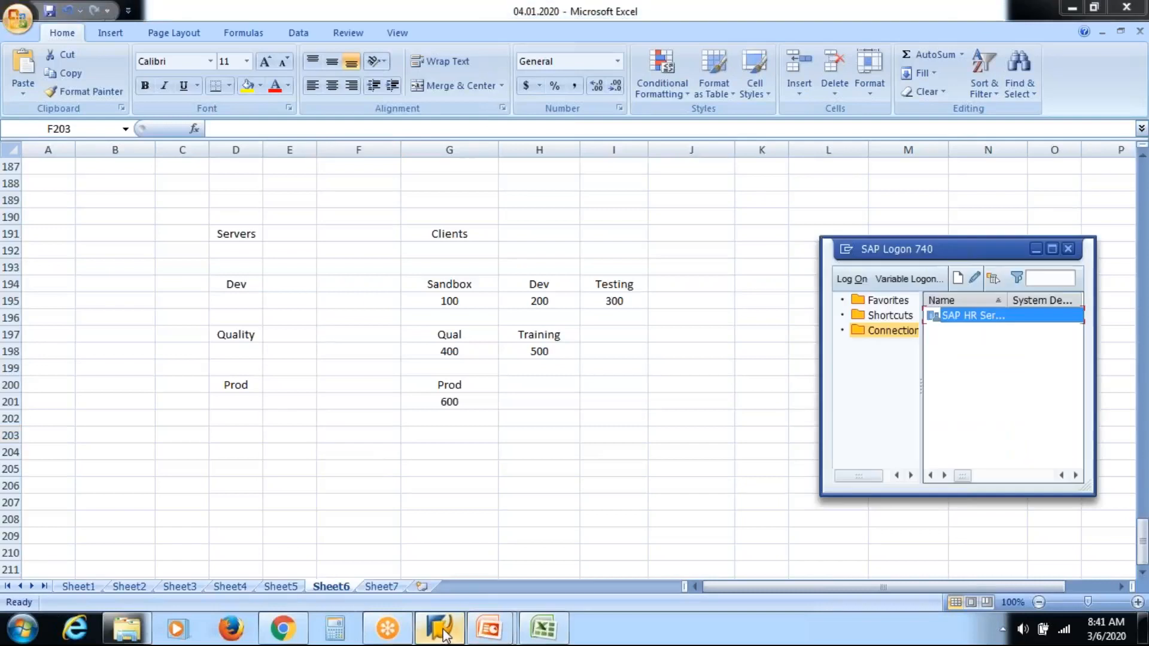
click(479, 302)
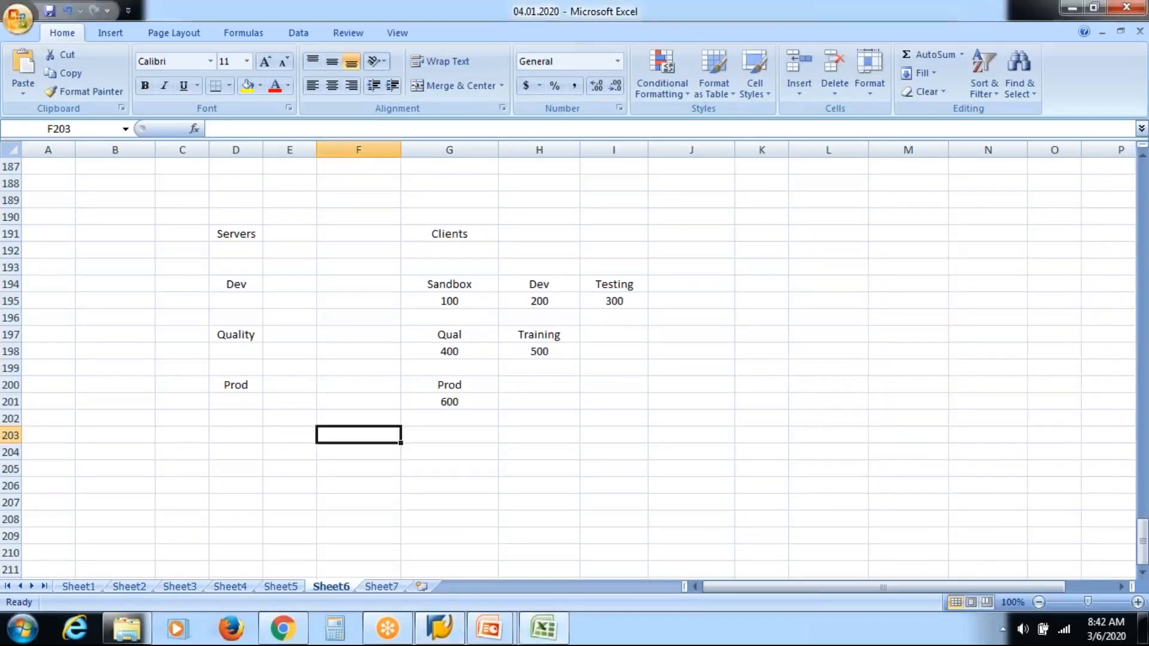
click(442, 629)
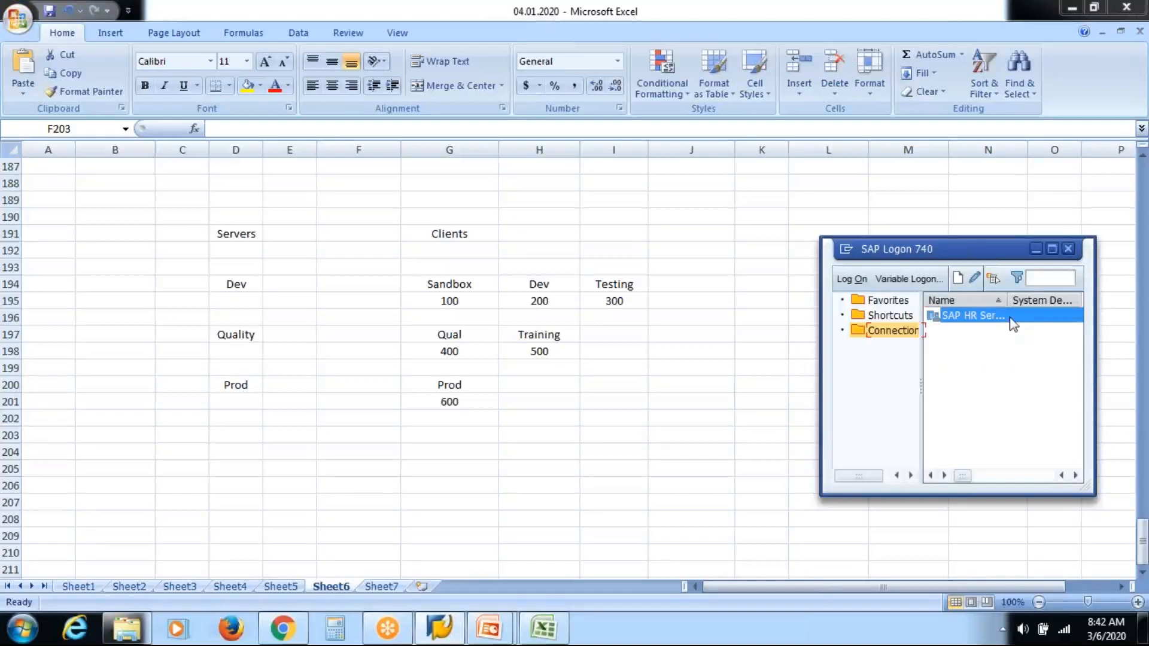
double_click(975, 316)
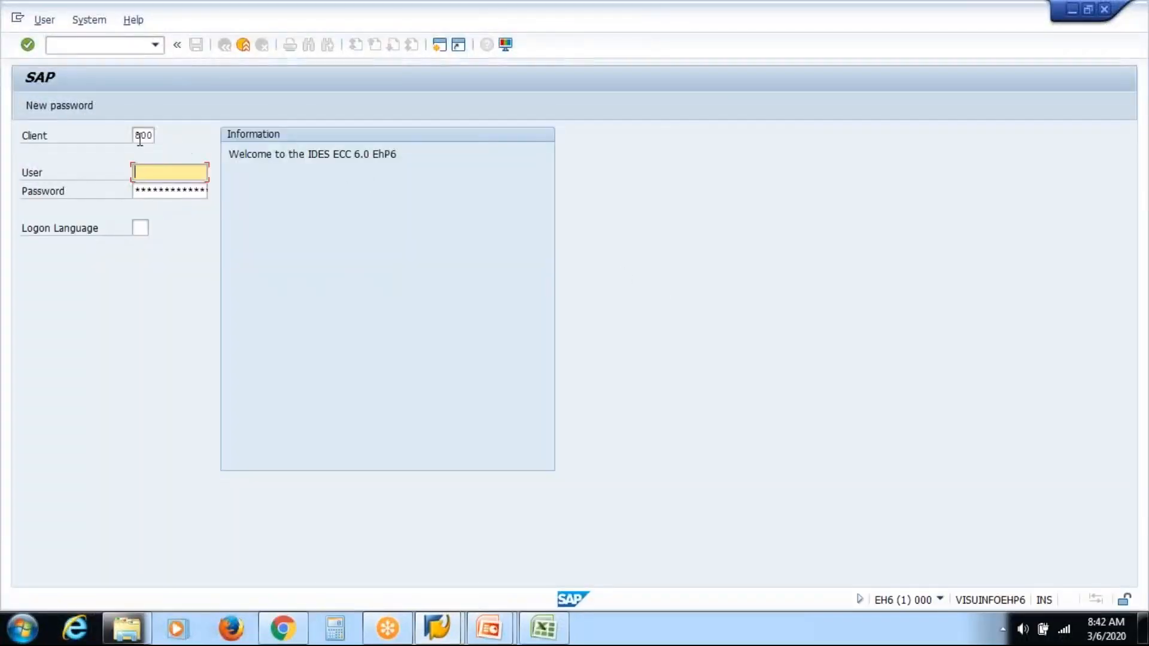
Step: Set the logon client to 100 and move through the user and password fields
key(shift+Tab)
text(100)
click(190, 169)
click(188, 193)
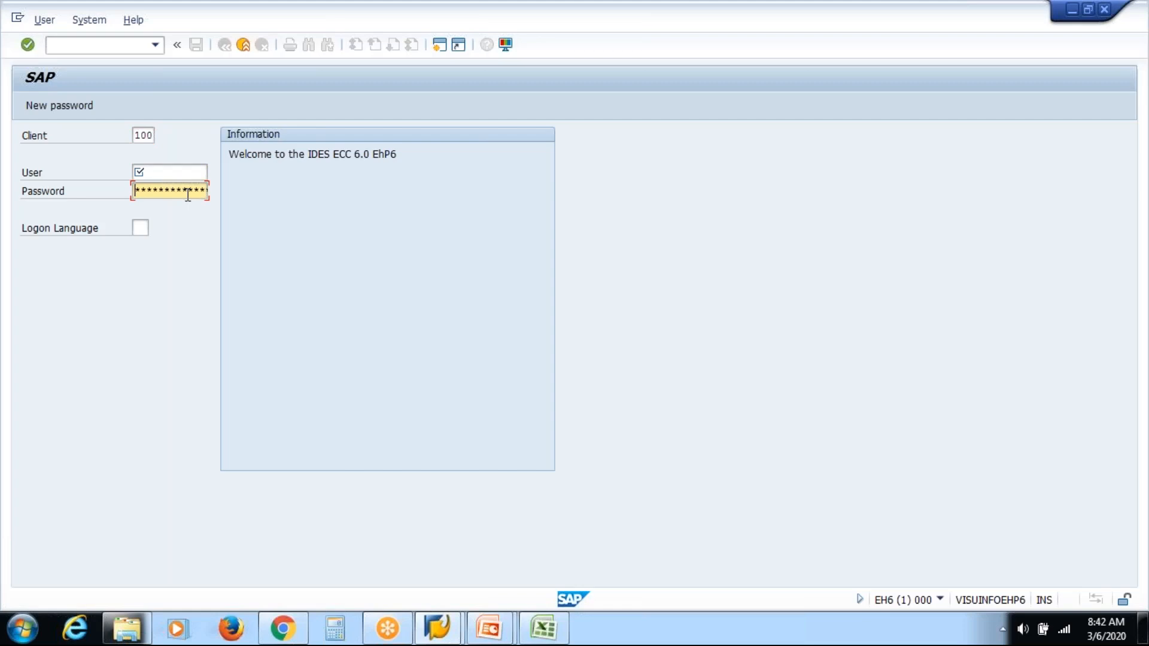
Step: Compare the logon client number with the client numbers listed in the worksheet
key(alt+Tab)
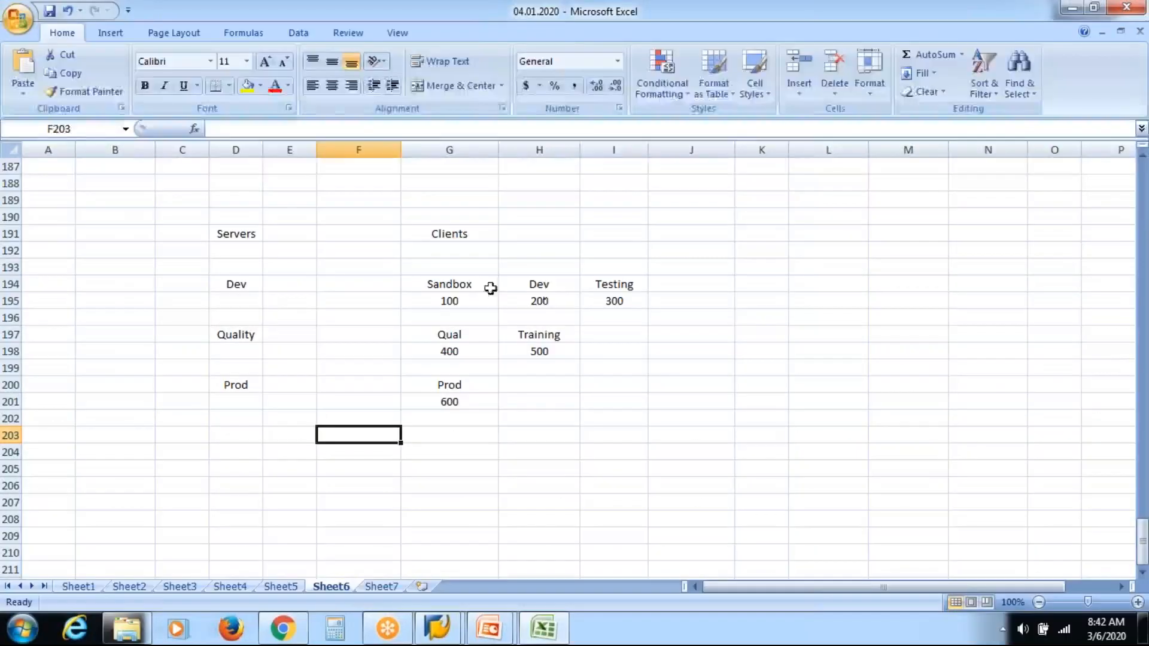
click(557, 298)
key(alt+Tab)
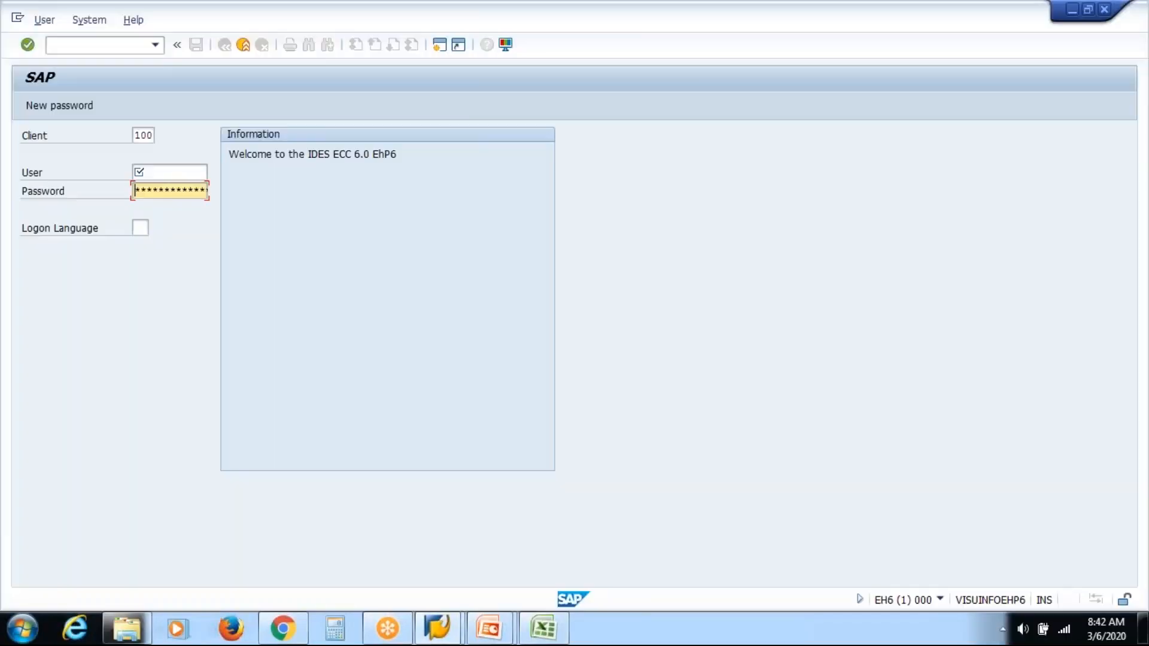
click(142, 135)
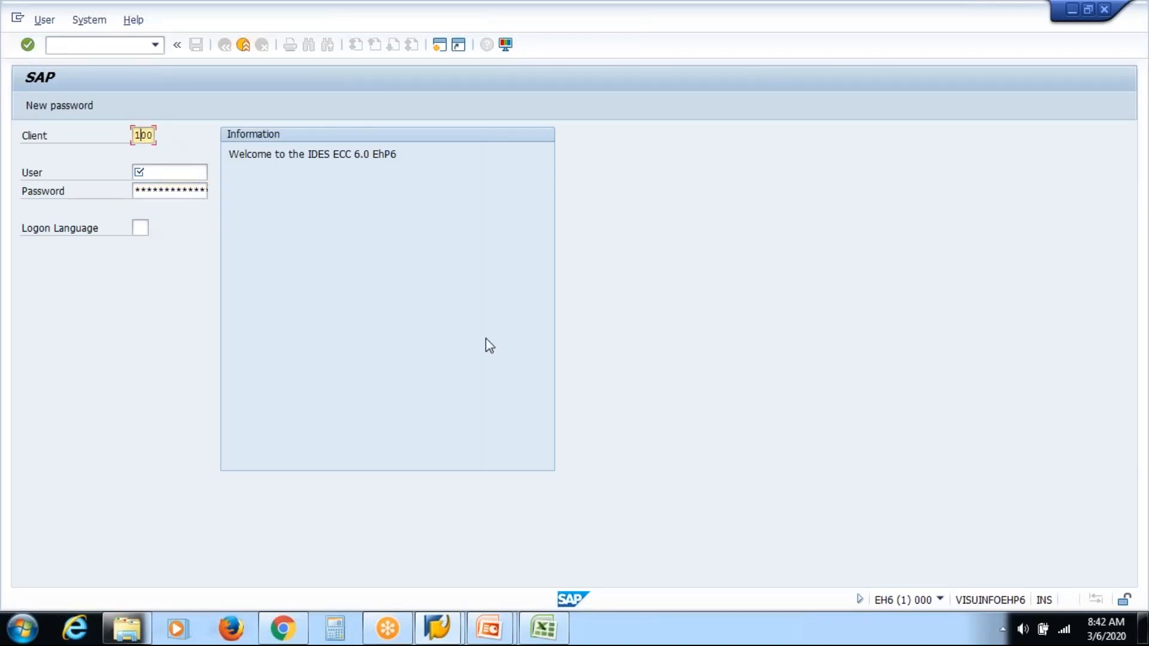
key(alt+Tab)
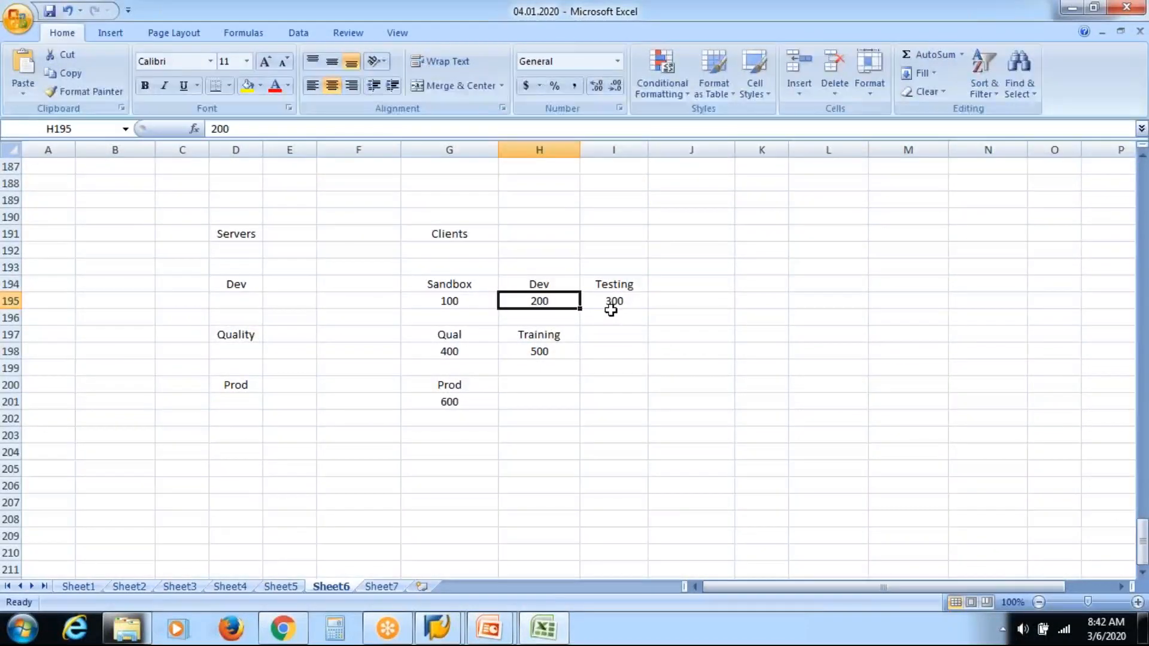
key(alt+Tab)
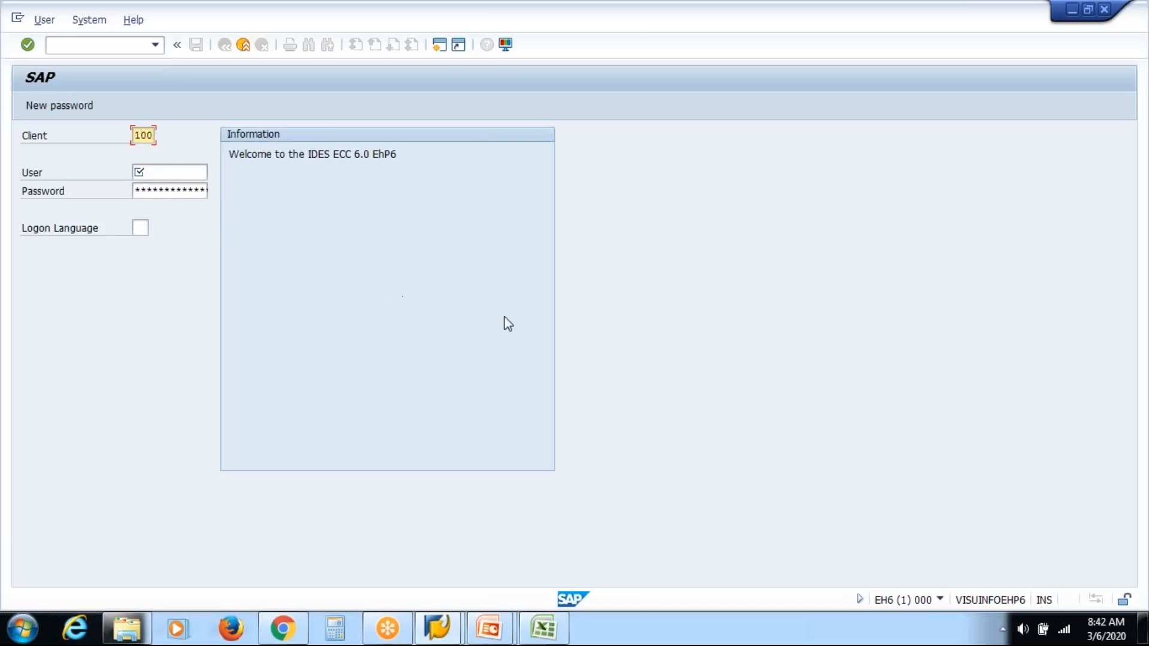
key(alt+Tab)
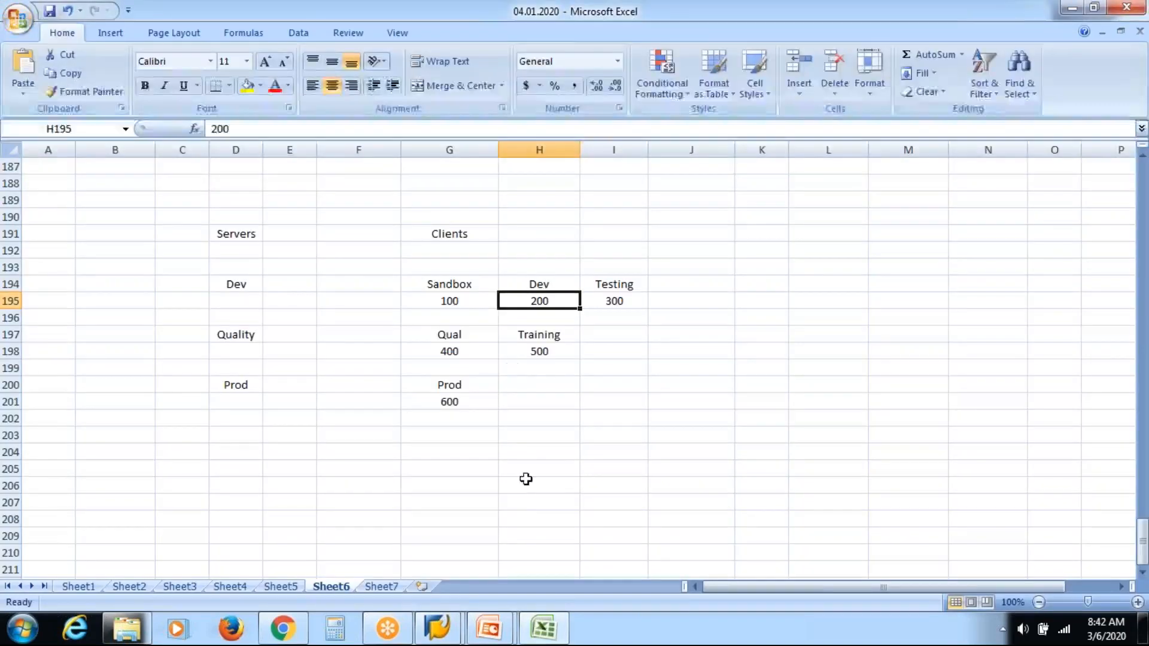
Step: Switch between the SAP Logon window and the worksheet to review the listed clients
mouse_move(437, 628)
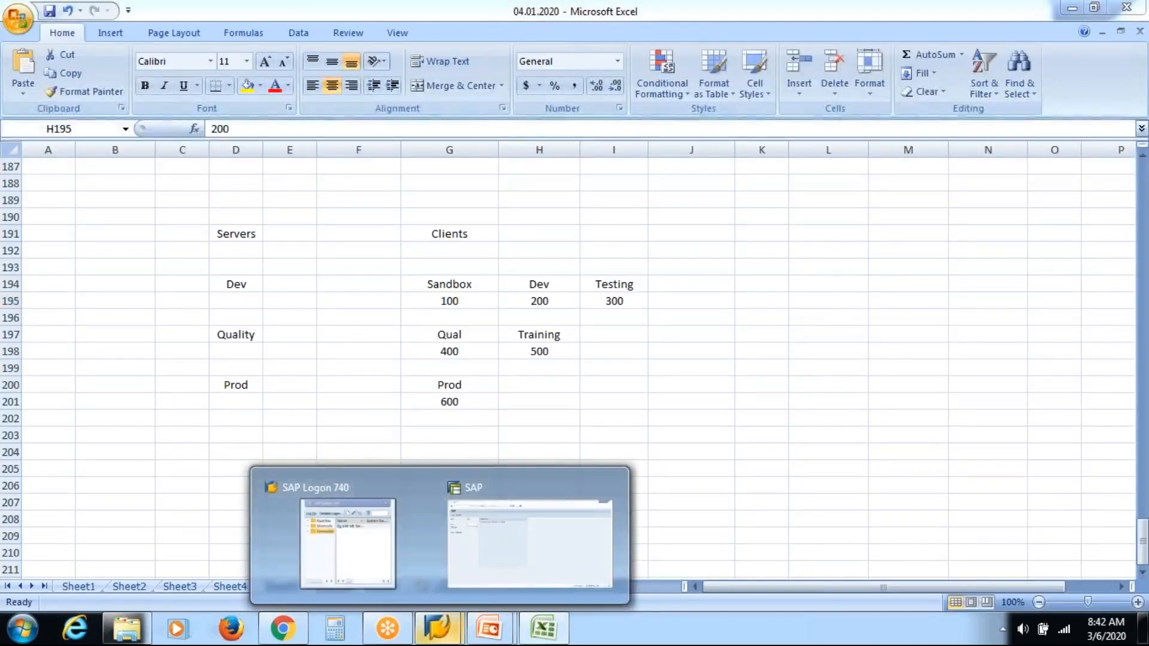
click(371, 543)
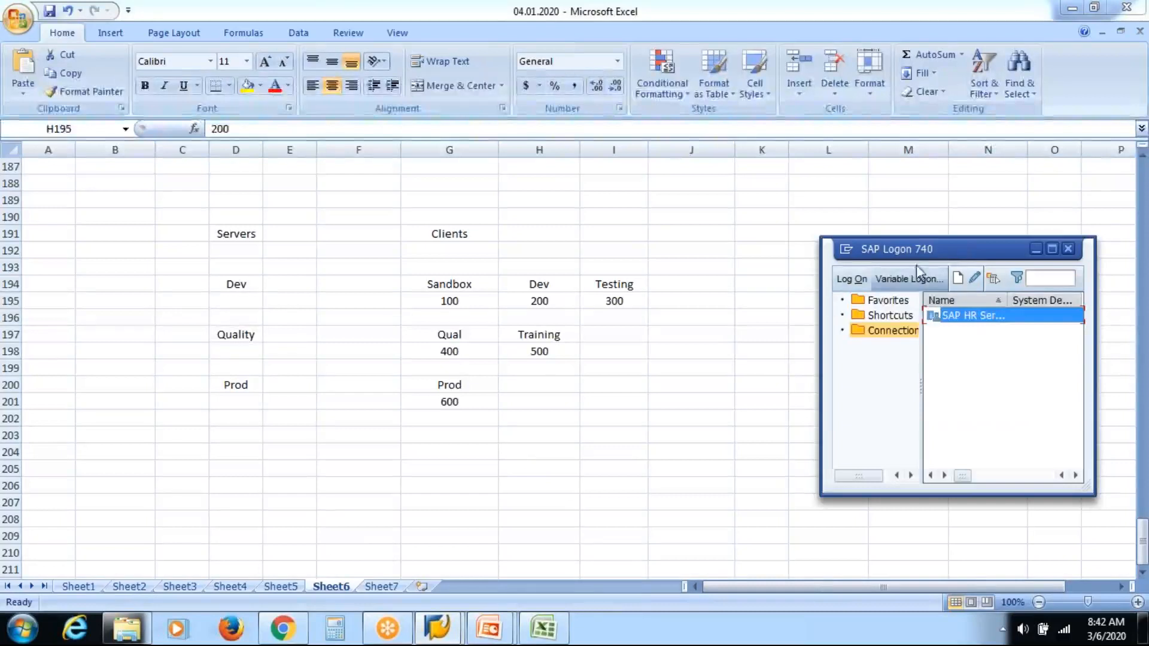
drag(952, 258, 791, 268)
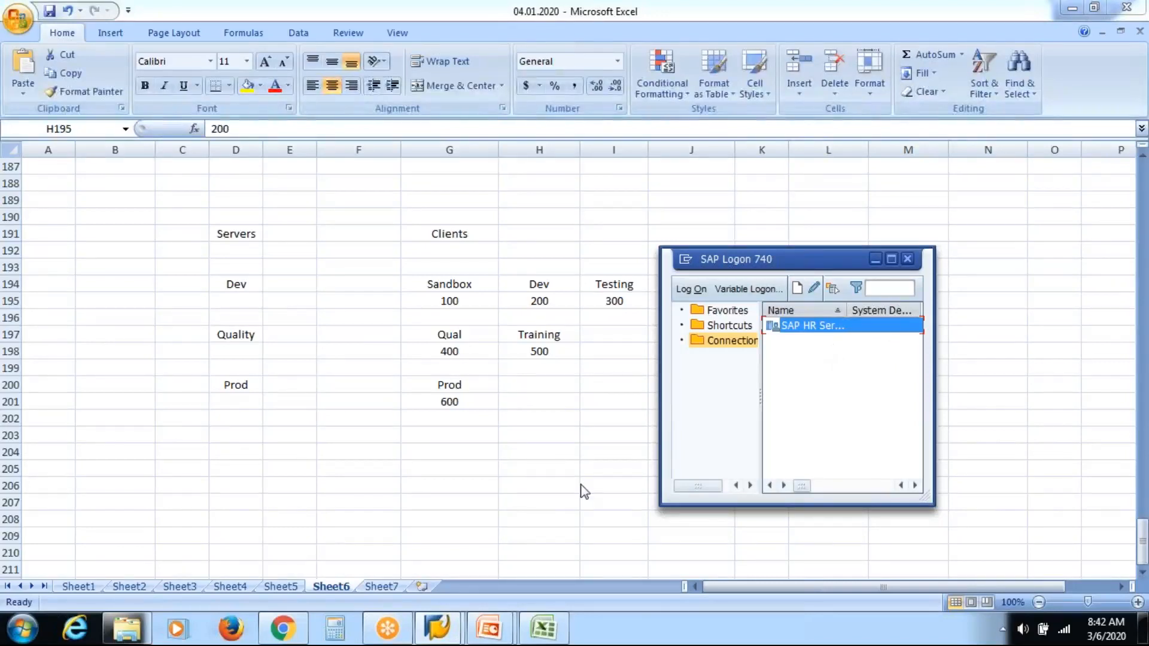
click(471, 347)
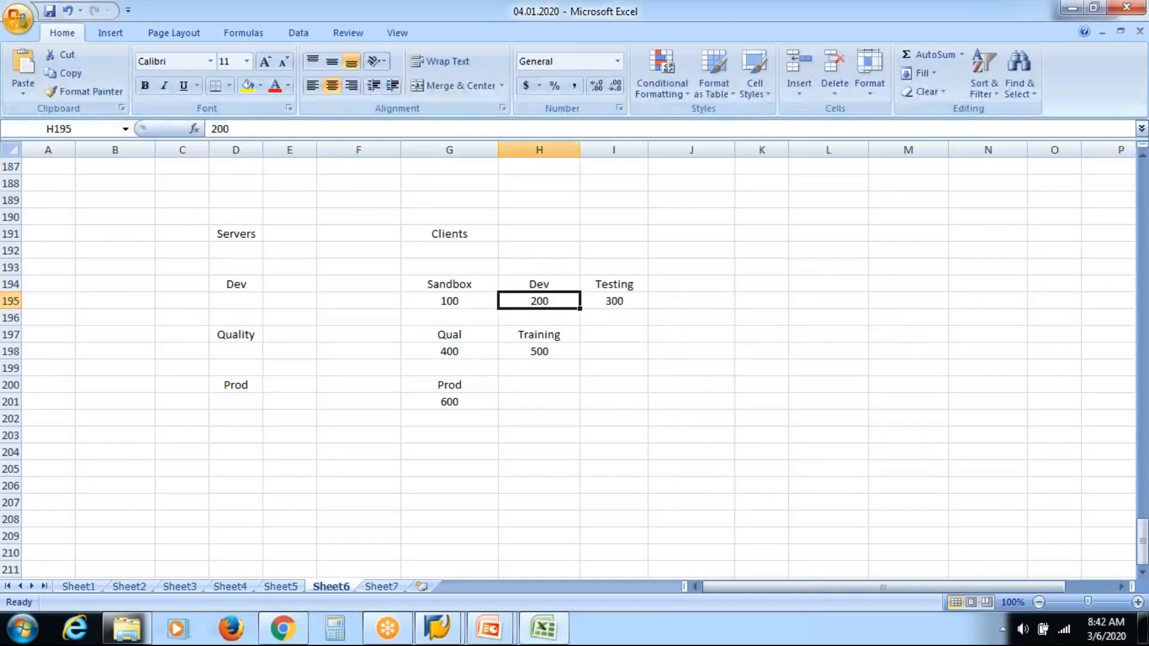
click(471, 349)
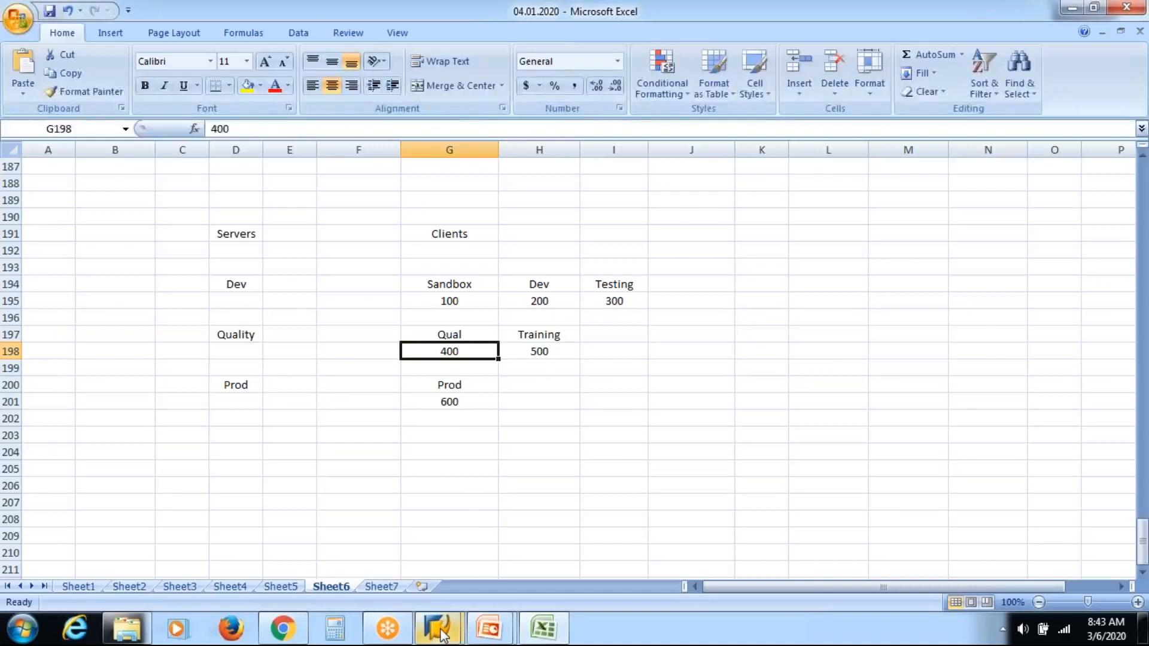
mouse_move(442, 634)
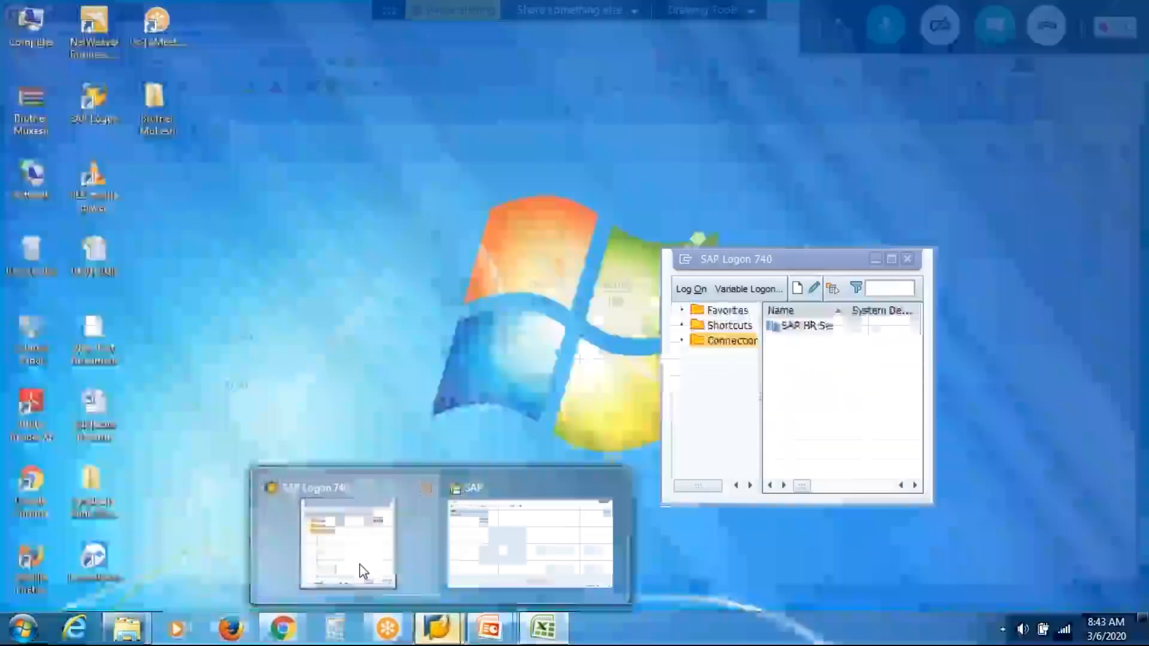
click(362, 571)
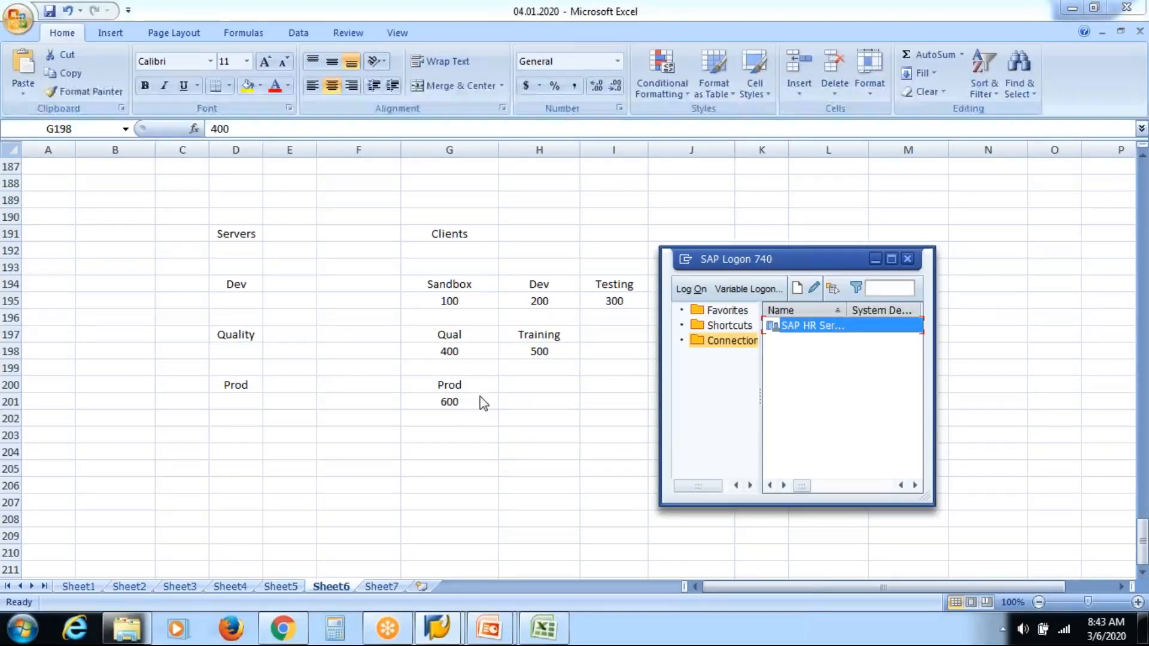
key(alt+Tab)
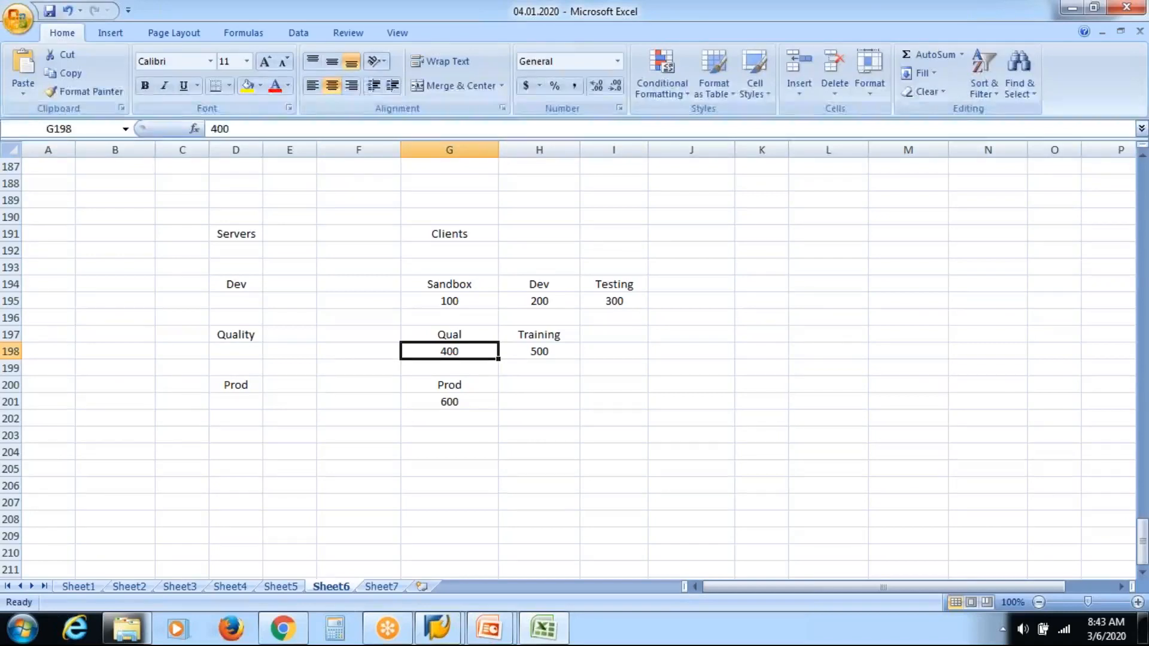
click(627, 417)
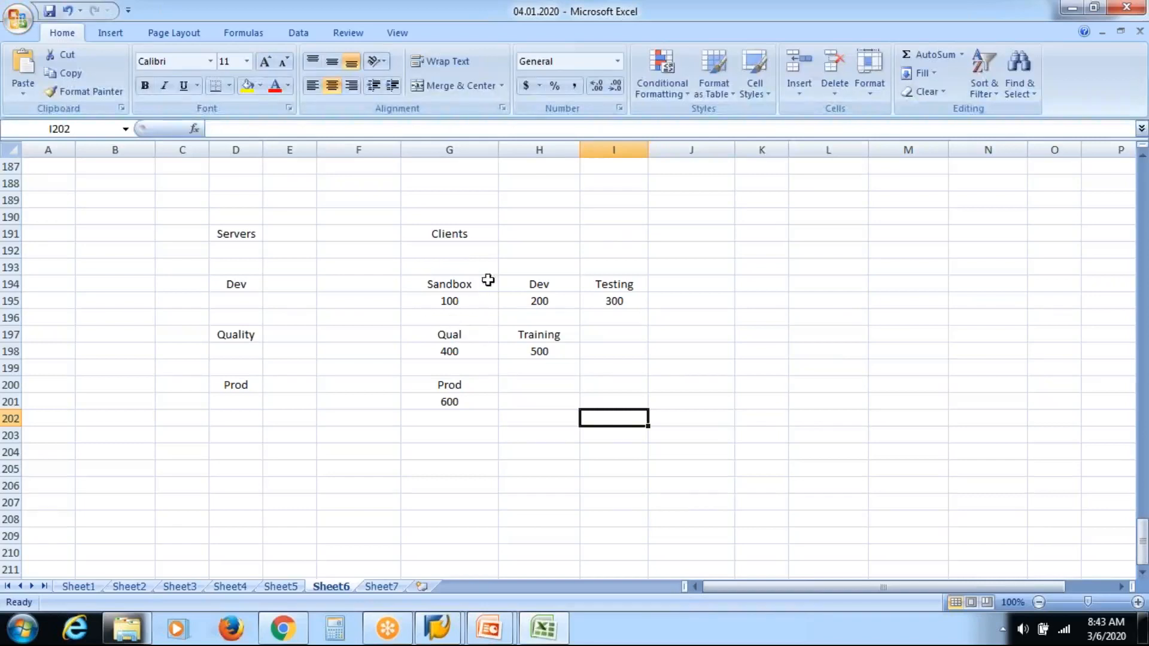
Step: Fill the Dev client cells H194:H195 with yellow
click(456, 285)
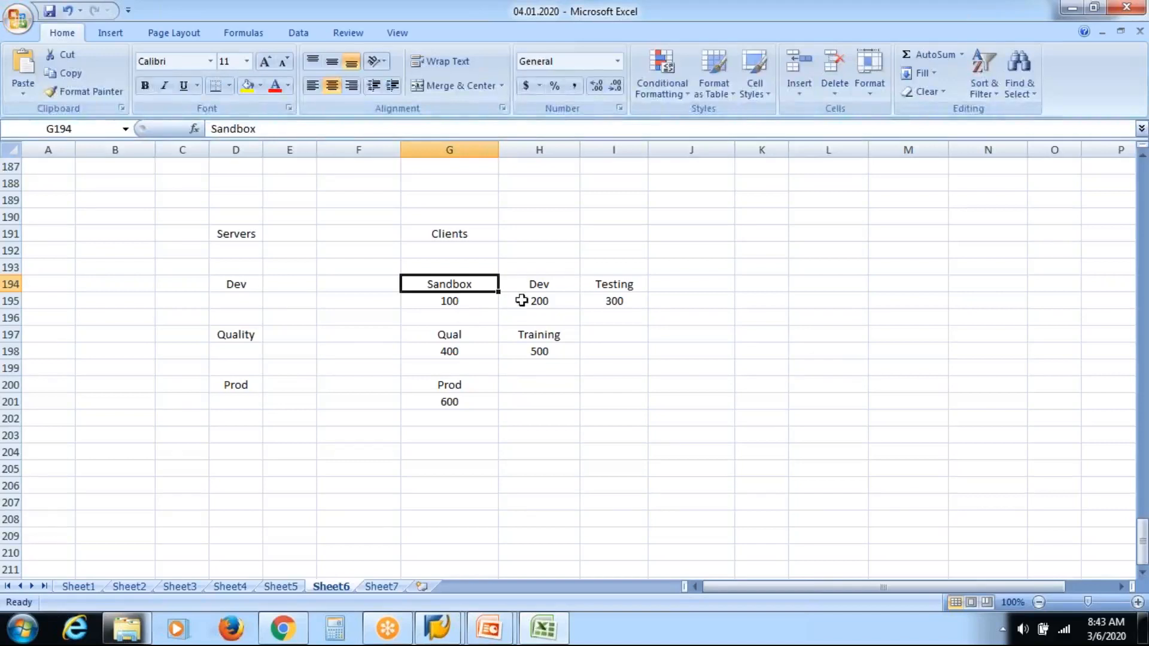
click(537, 286)
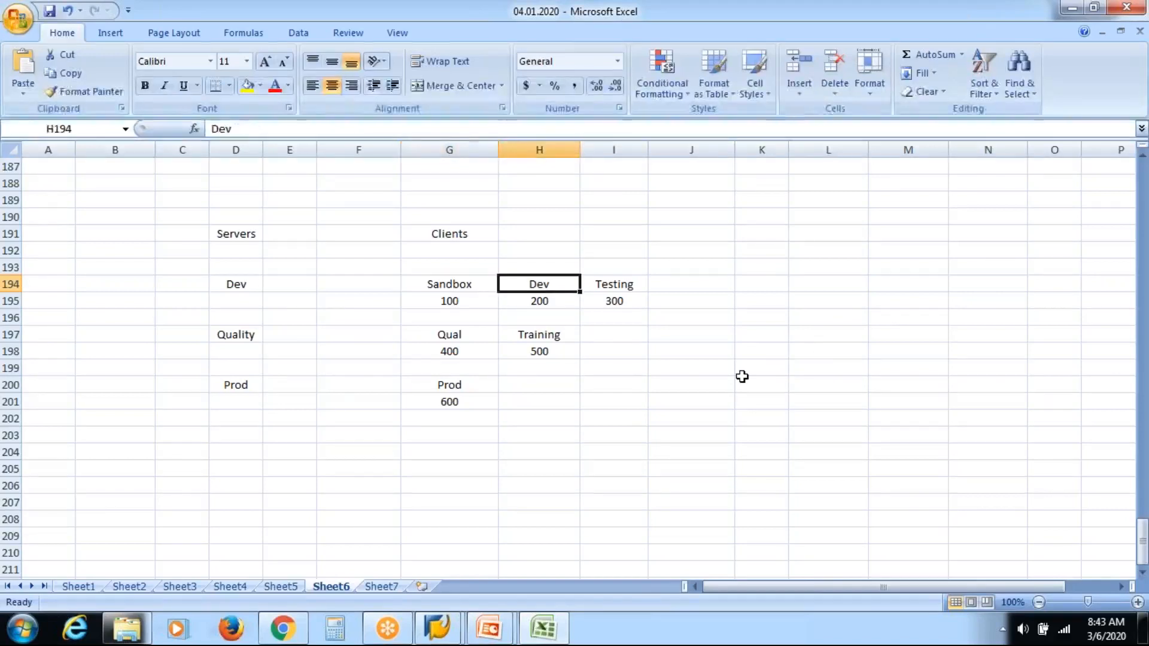
key(shift+Down)
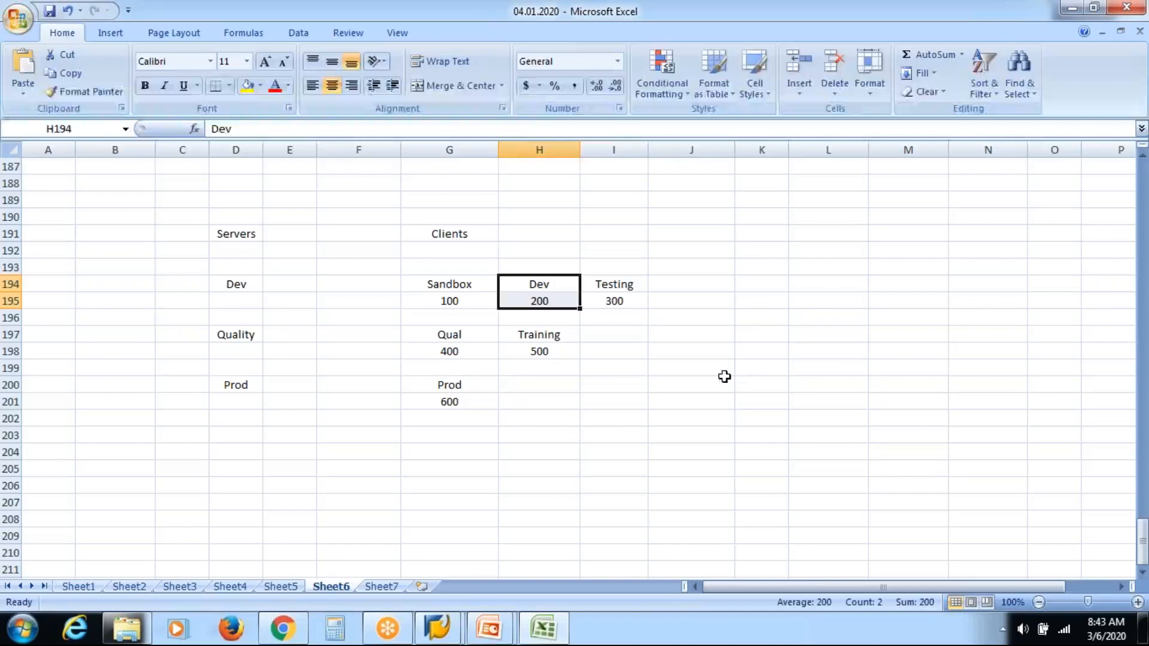
click(248, 88)
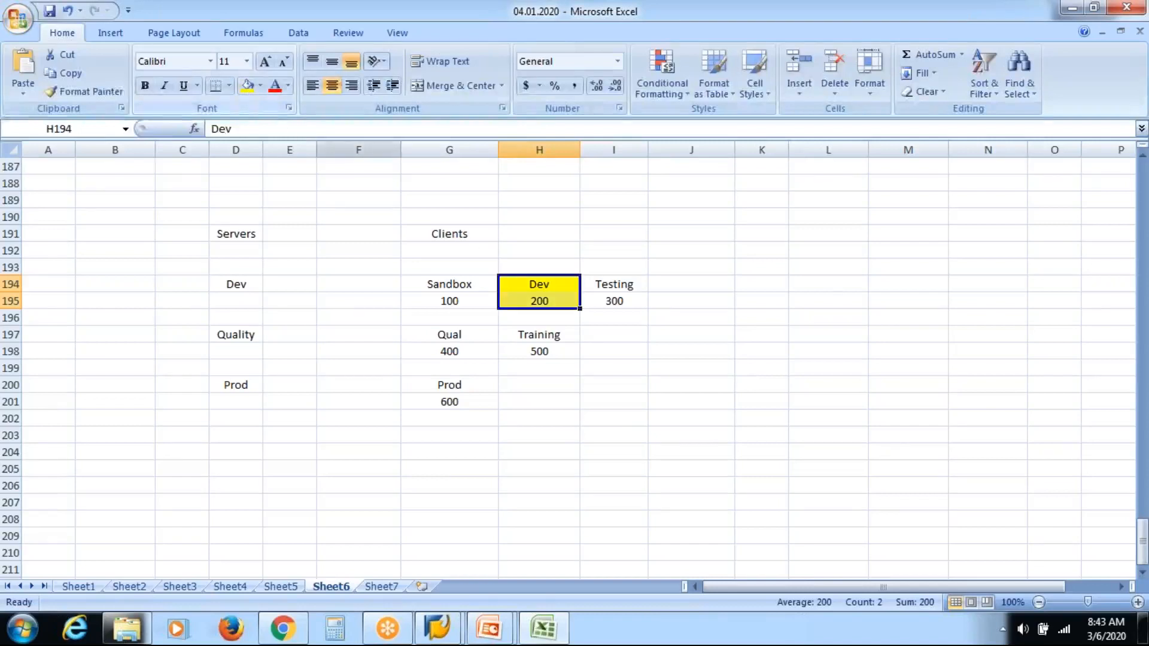
click(822, 290)
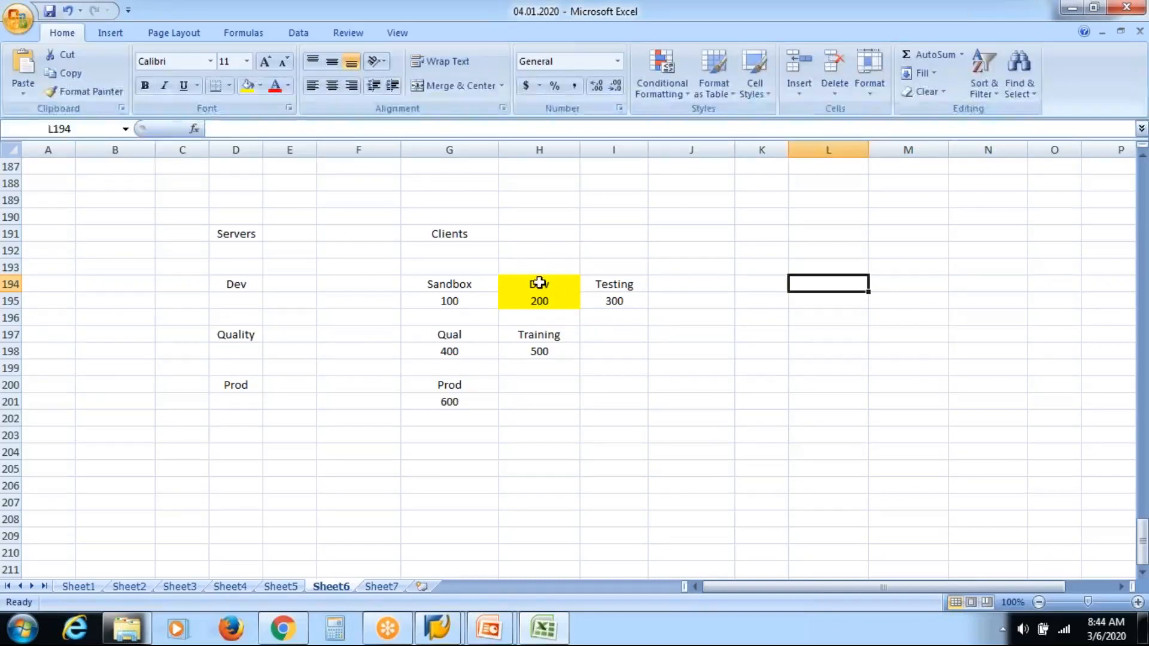
click(626, 290)
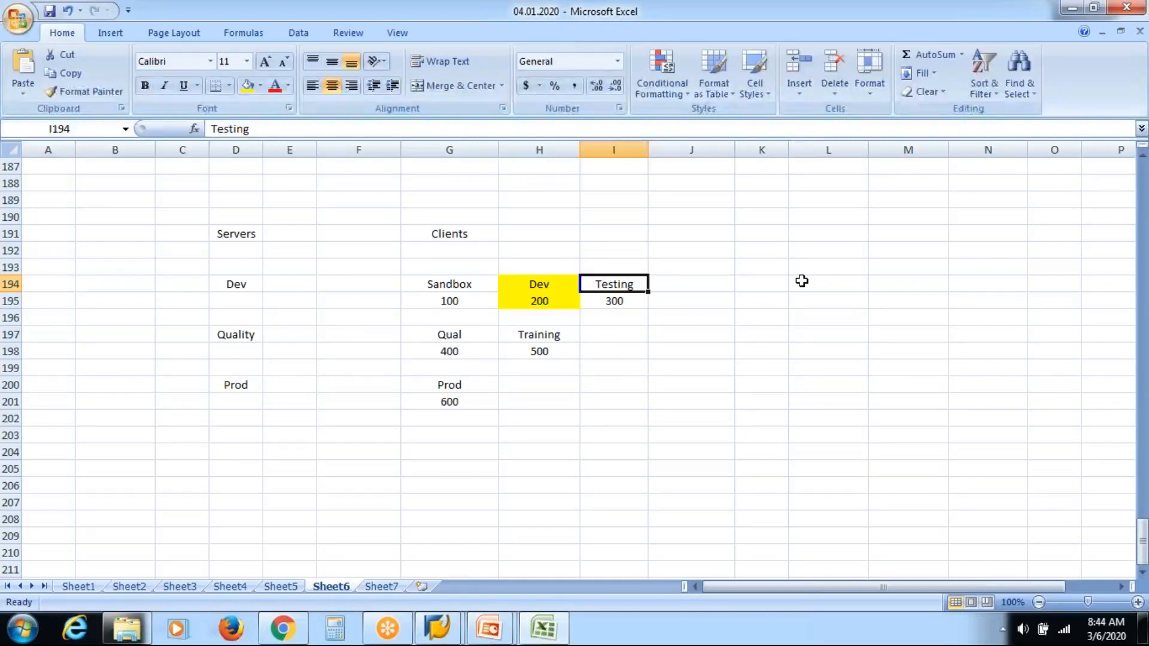
Step: Return to the SAP logon screen and set the client to 800
mouse_move(439, 629)
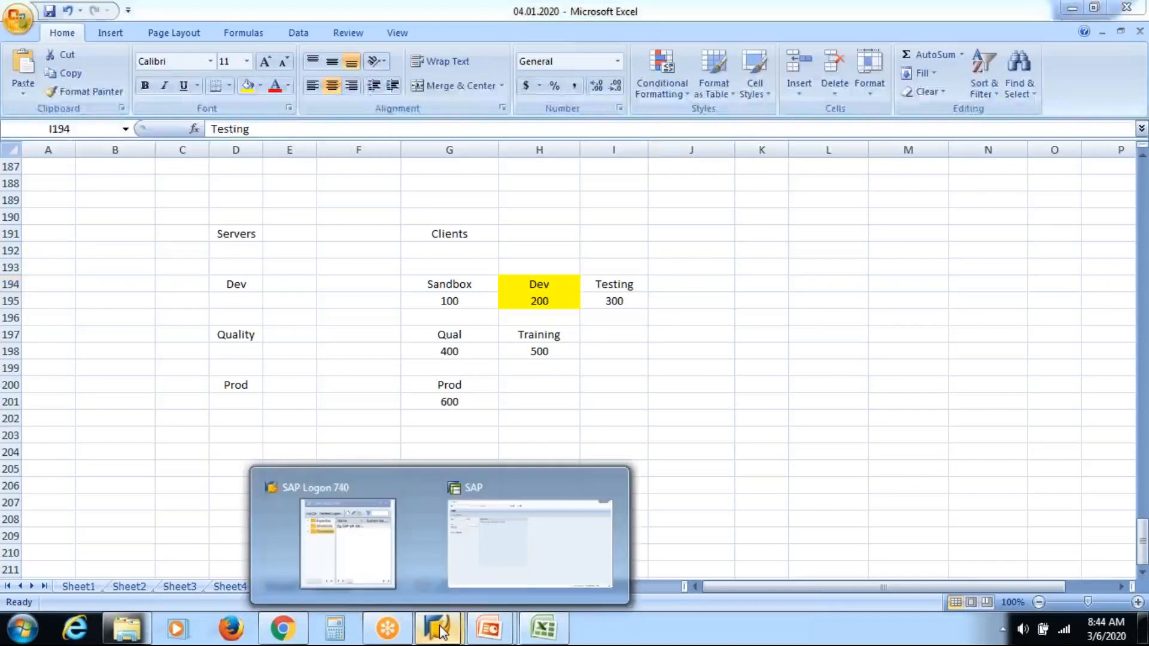
click(514, 561)
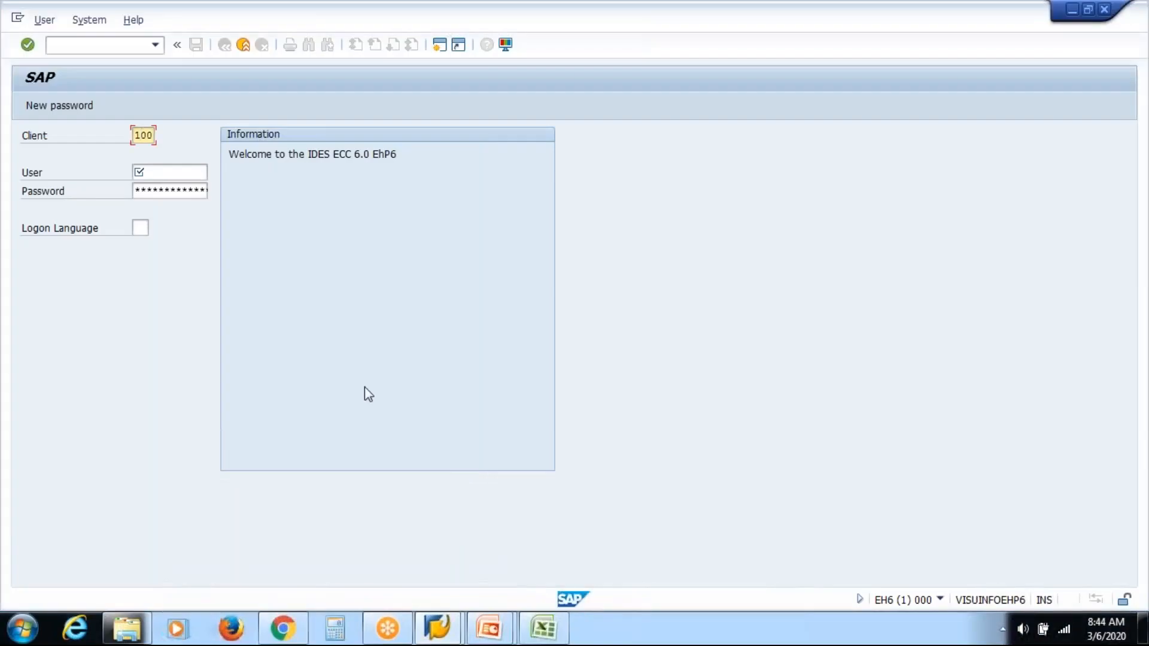
key(BackSpace)
text(8)
key(Tab)
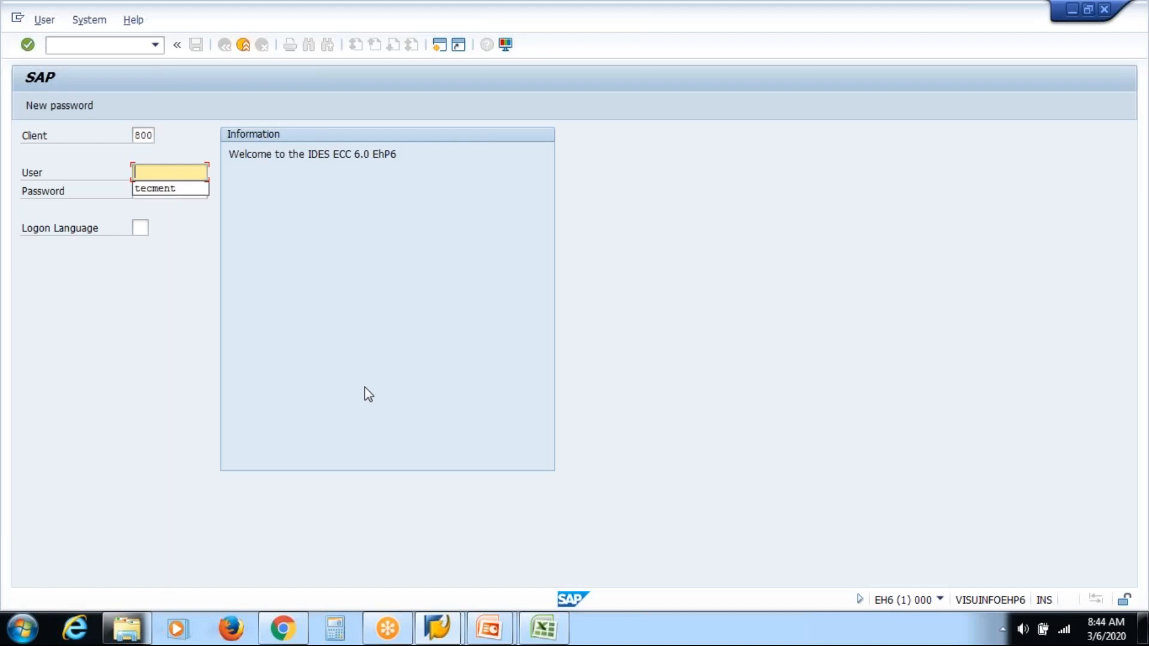
Step: Pick the suggested user name, move through the password field and log on to client 800
key(Down)
key(Return)
key(Tab)
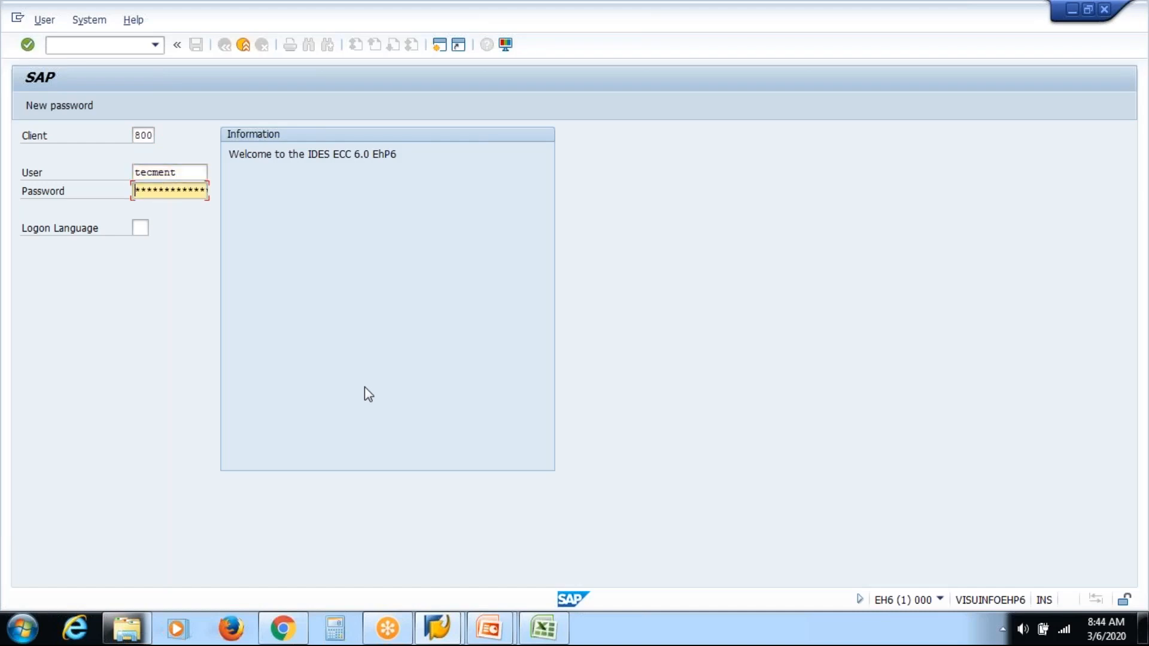
key(shift+Tab)
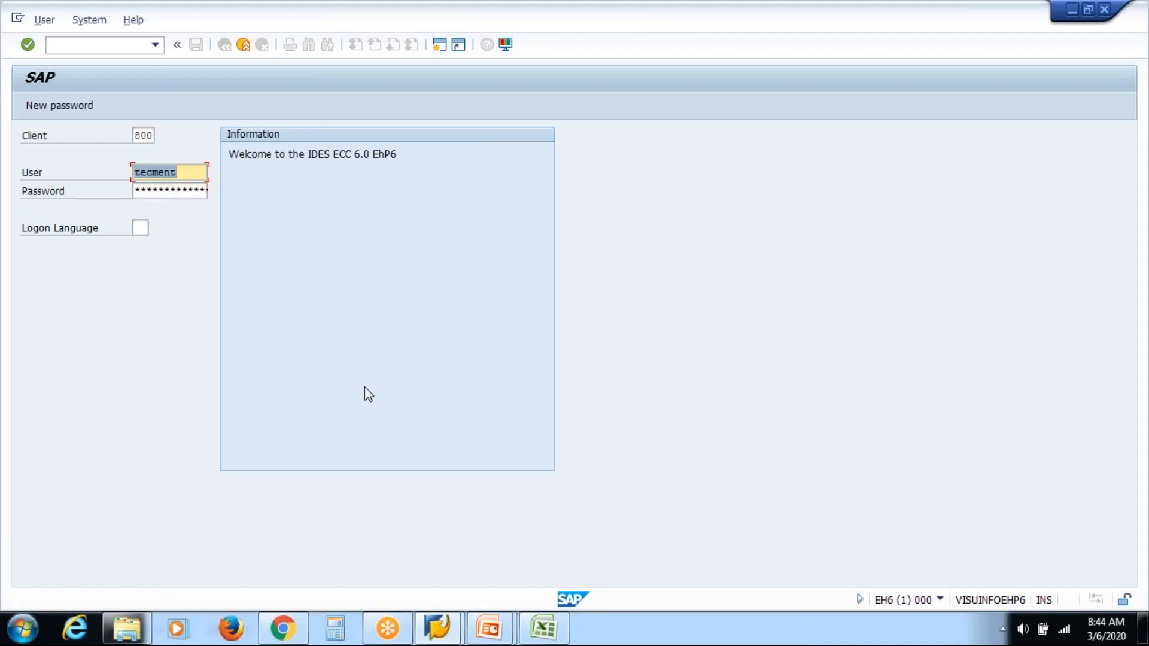
key(Tab)
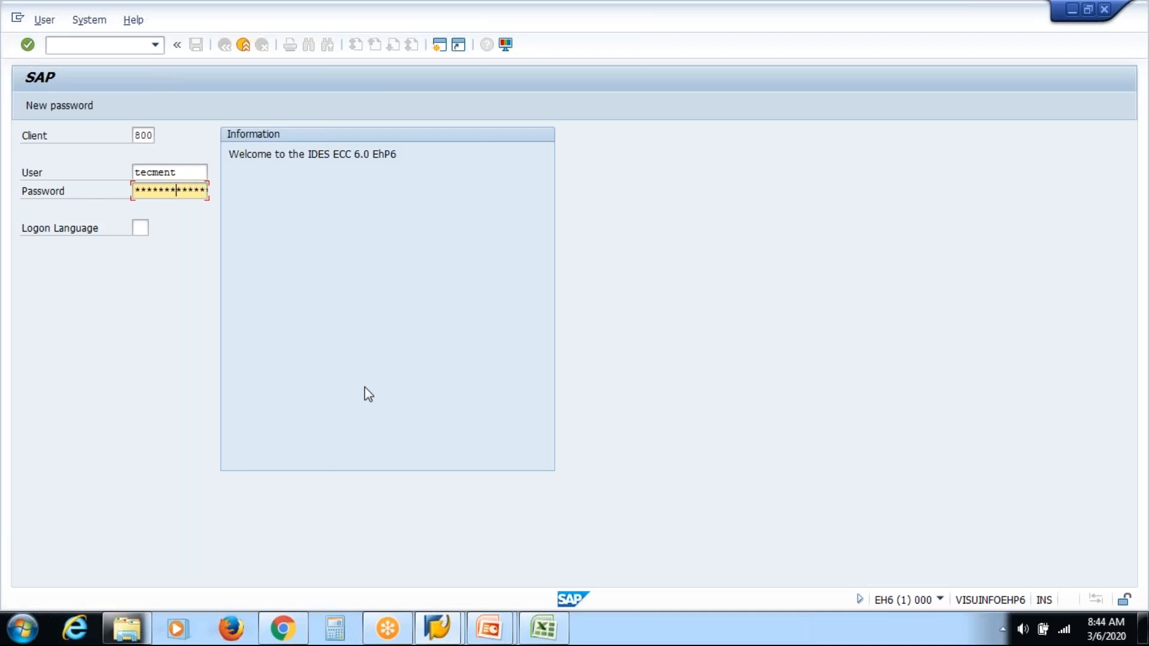
key(Return)
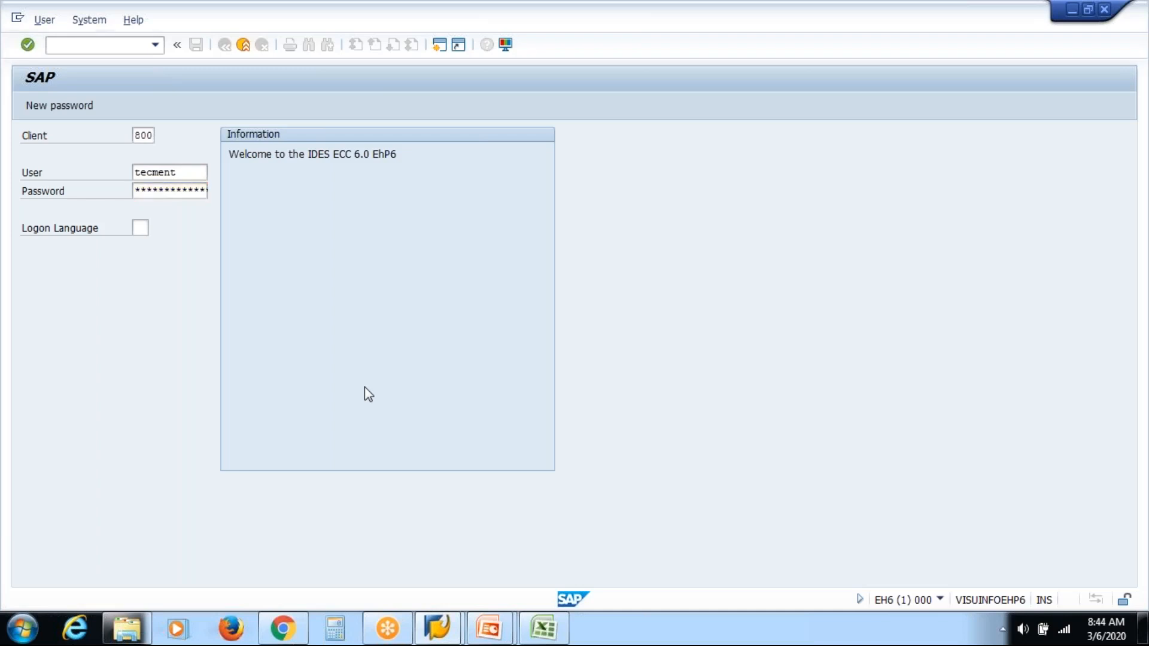
Step: Run transaction spro and open Personnel Management > Global Settings > Plan Version Maintenance > Maintain Plan Versions in the SAP Reference IMG
text(spro)
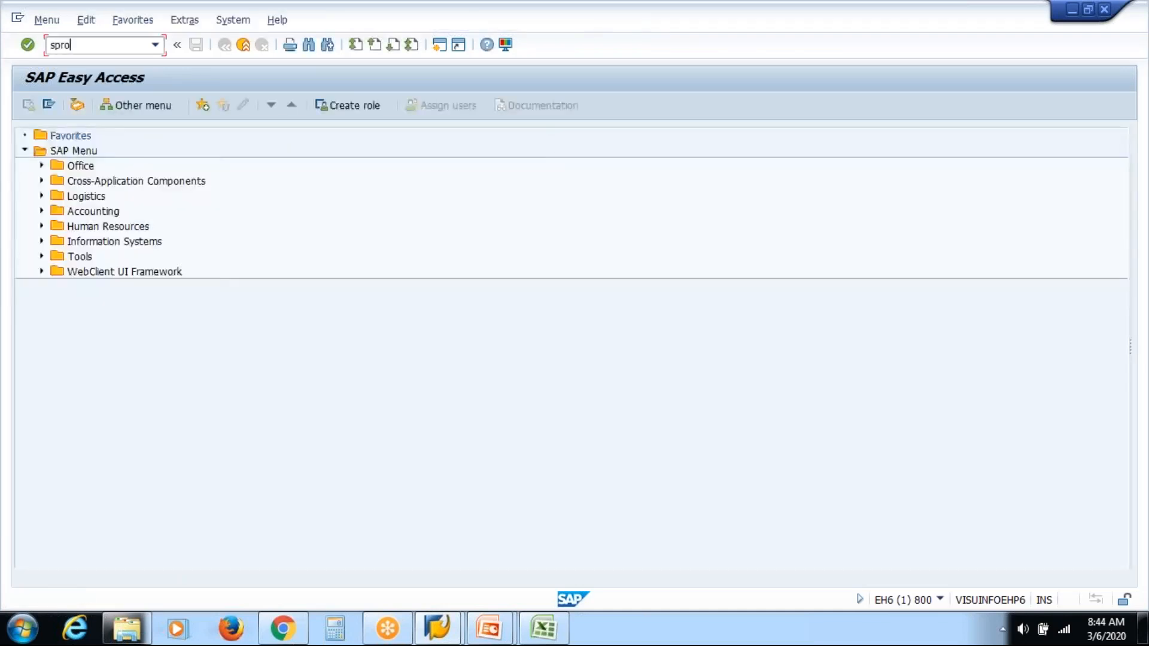
key(Return)
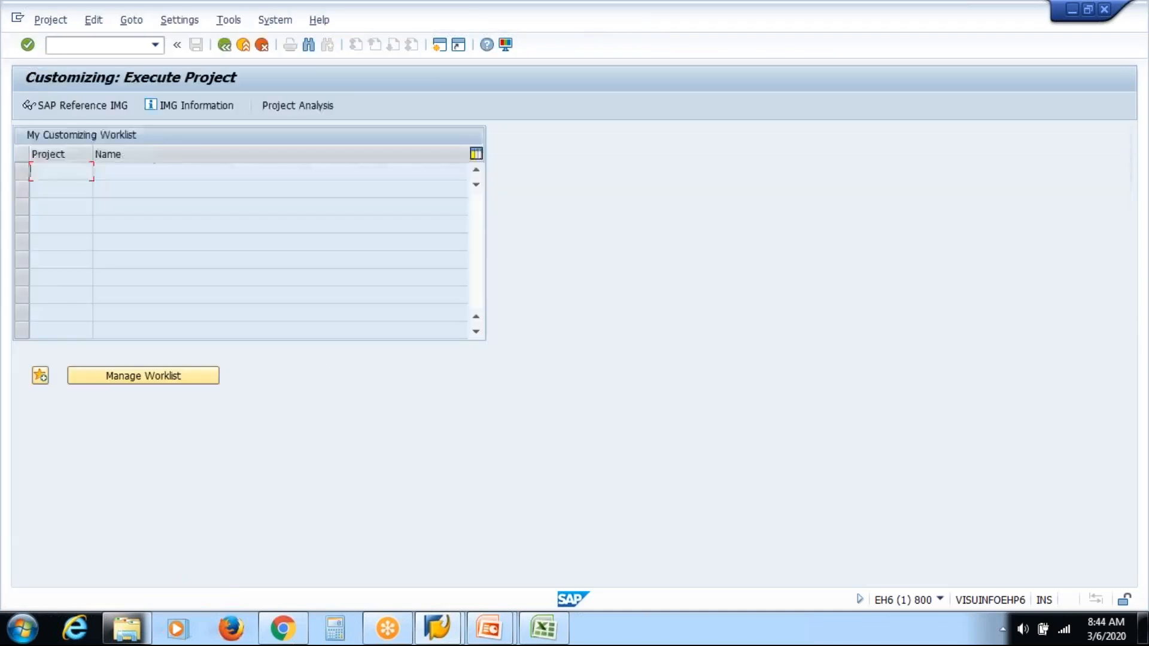
click(84, 110)
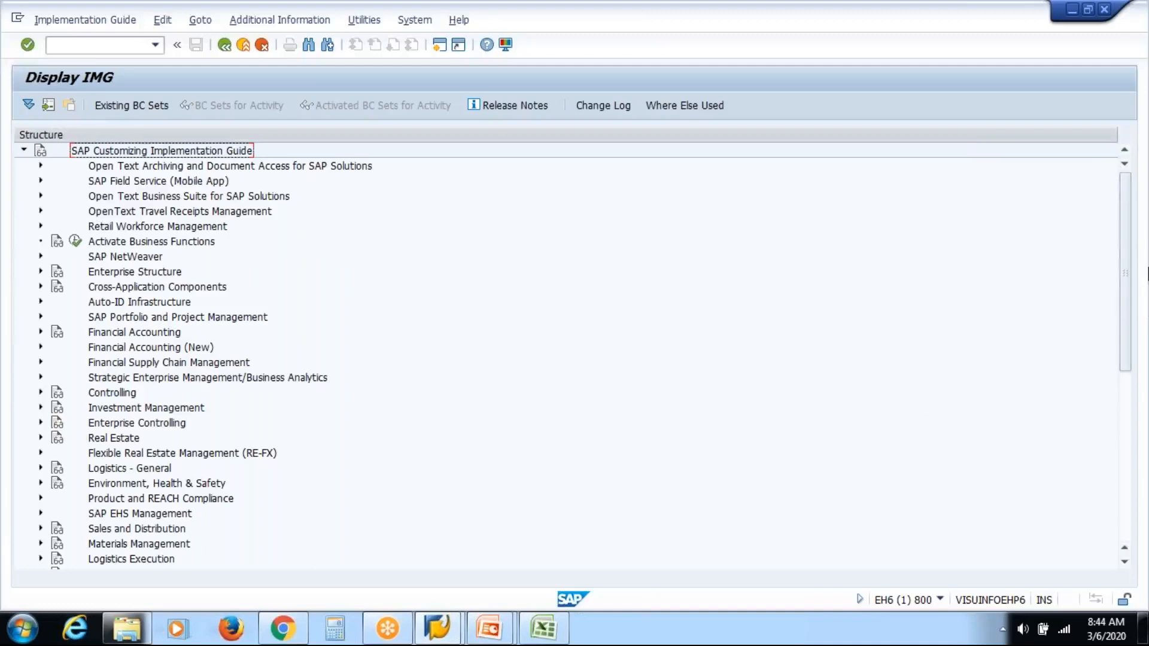
drag(1125, 293, 1125, 411)
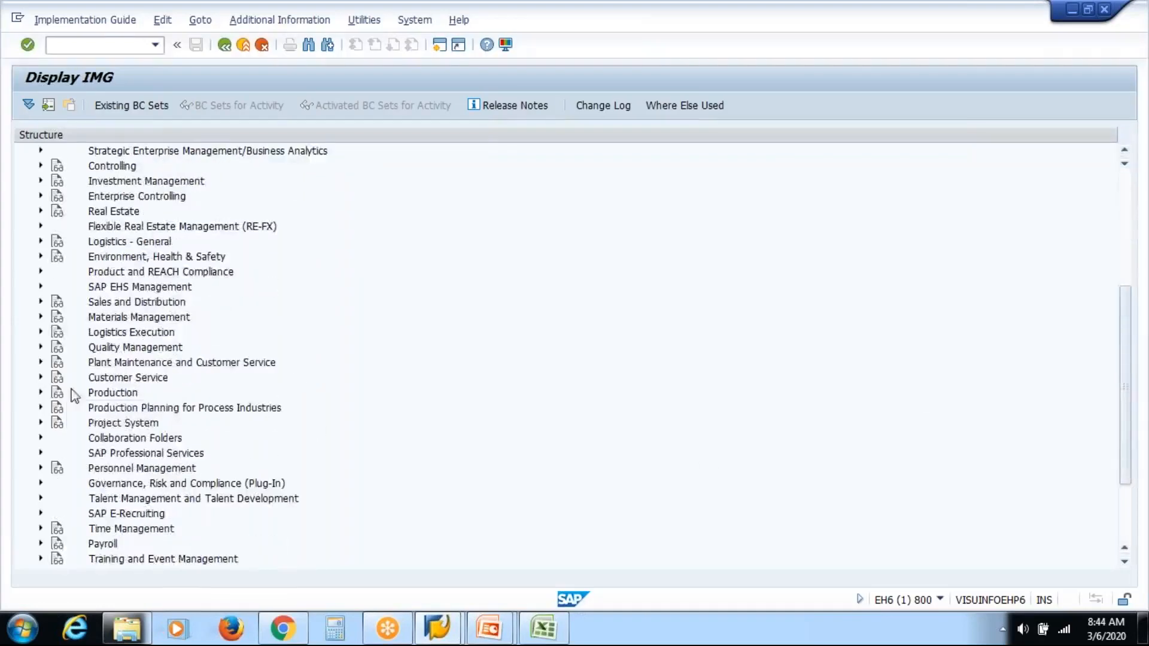
click(41, 469)
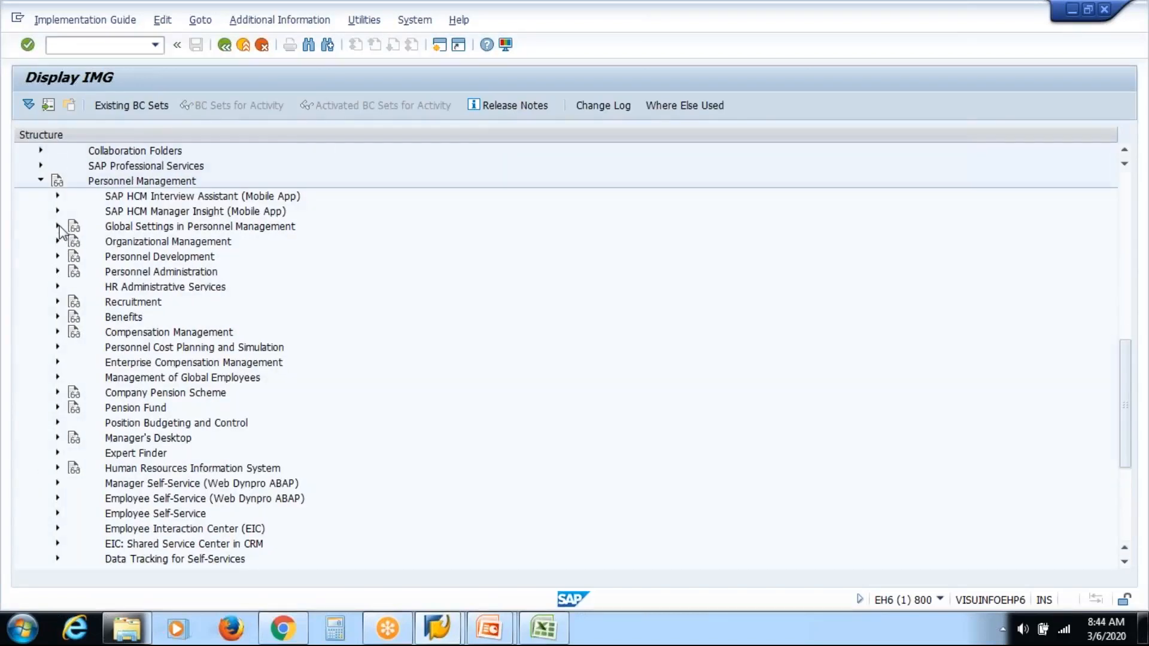
click(59, 226)
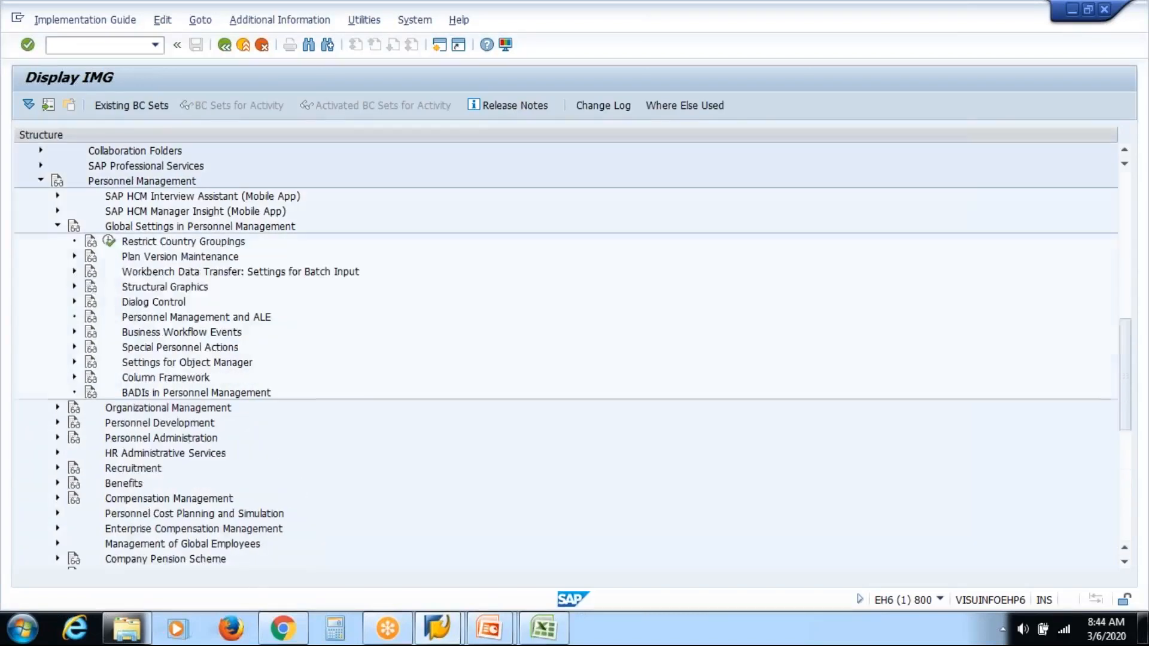
click(75, 255)
click(128, 273)
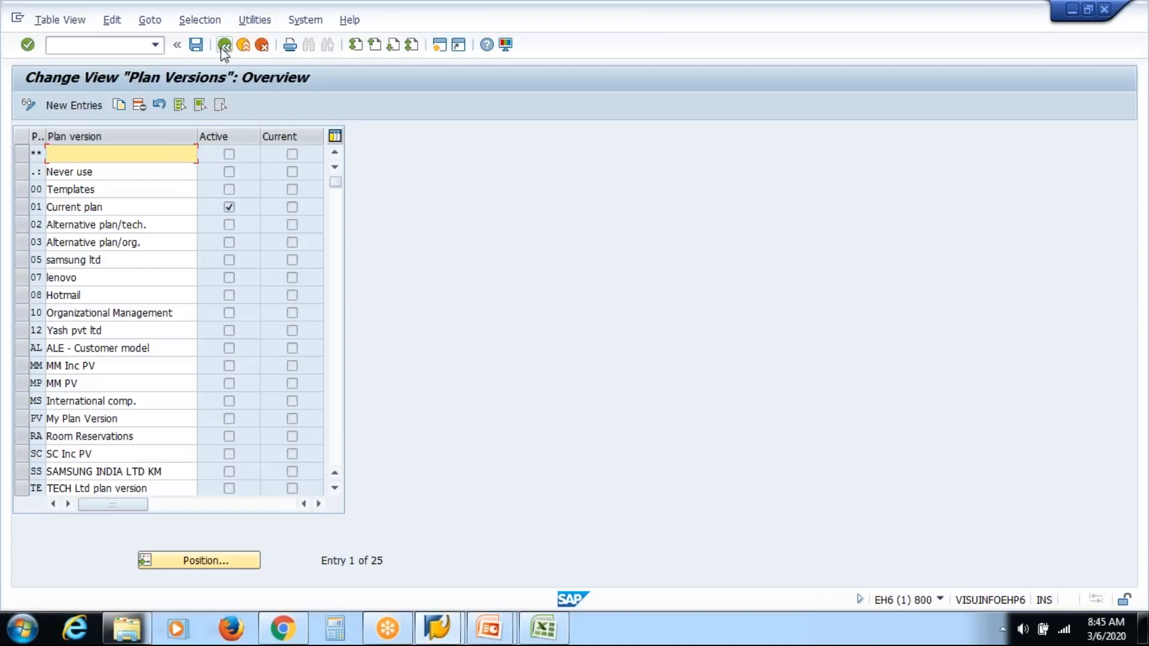
click(141, 277)
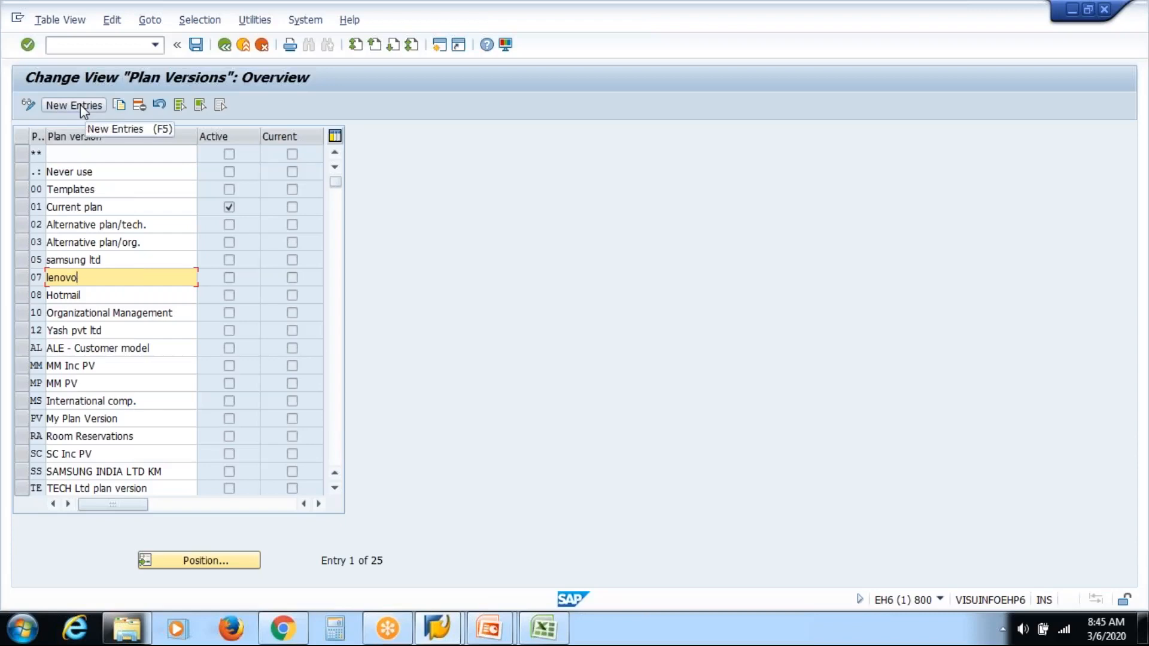
click(225, 50)
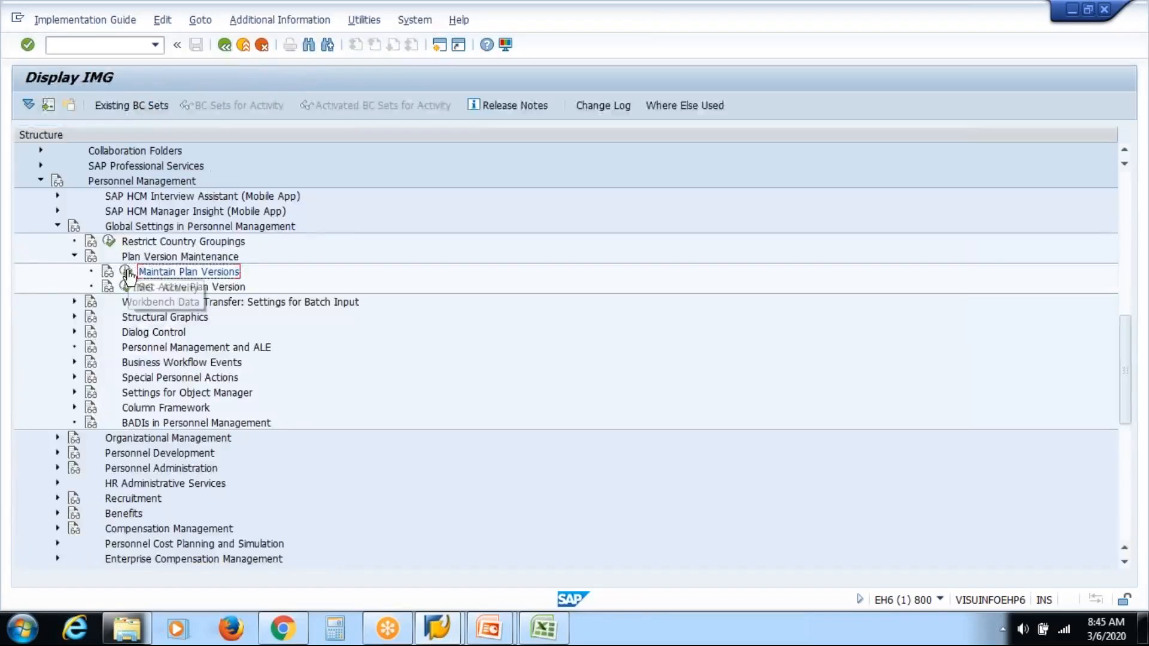
click(126, 271)
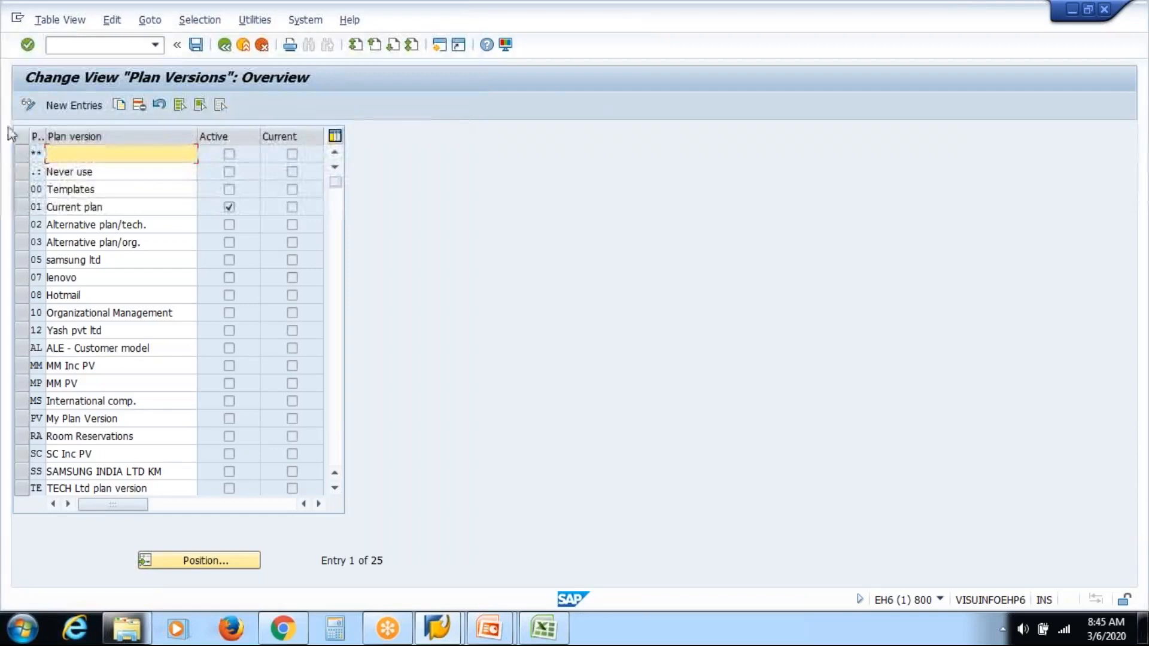
Step: Toggle the Plan Versions table between display and change mode
click(28, 107)
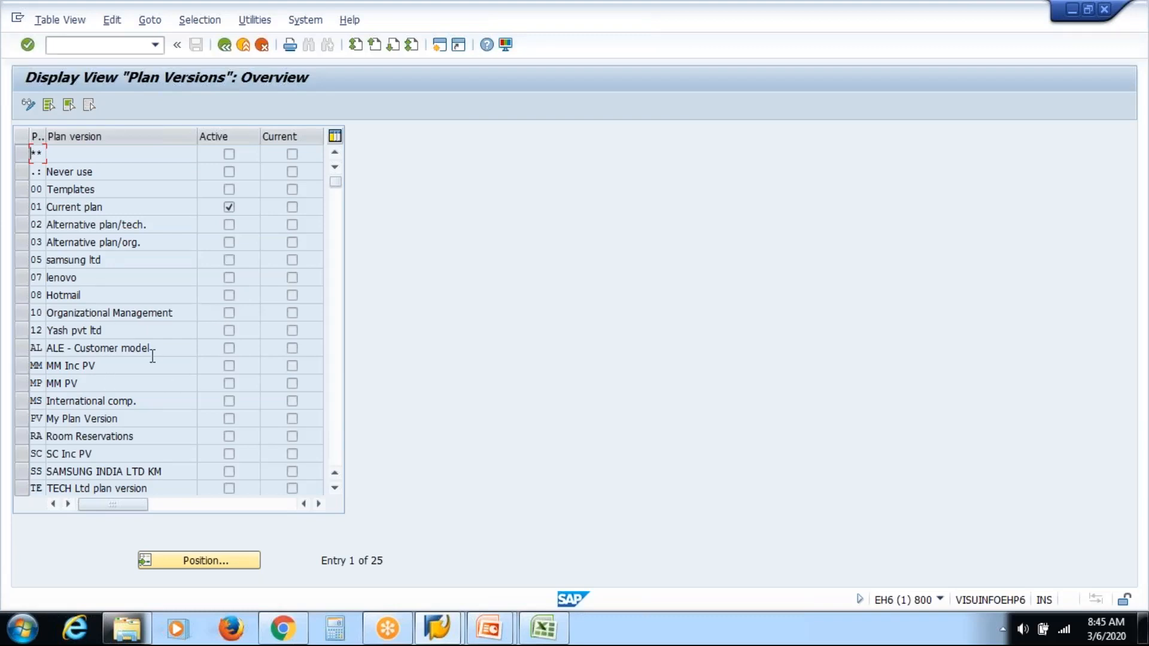
click(27, 107)
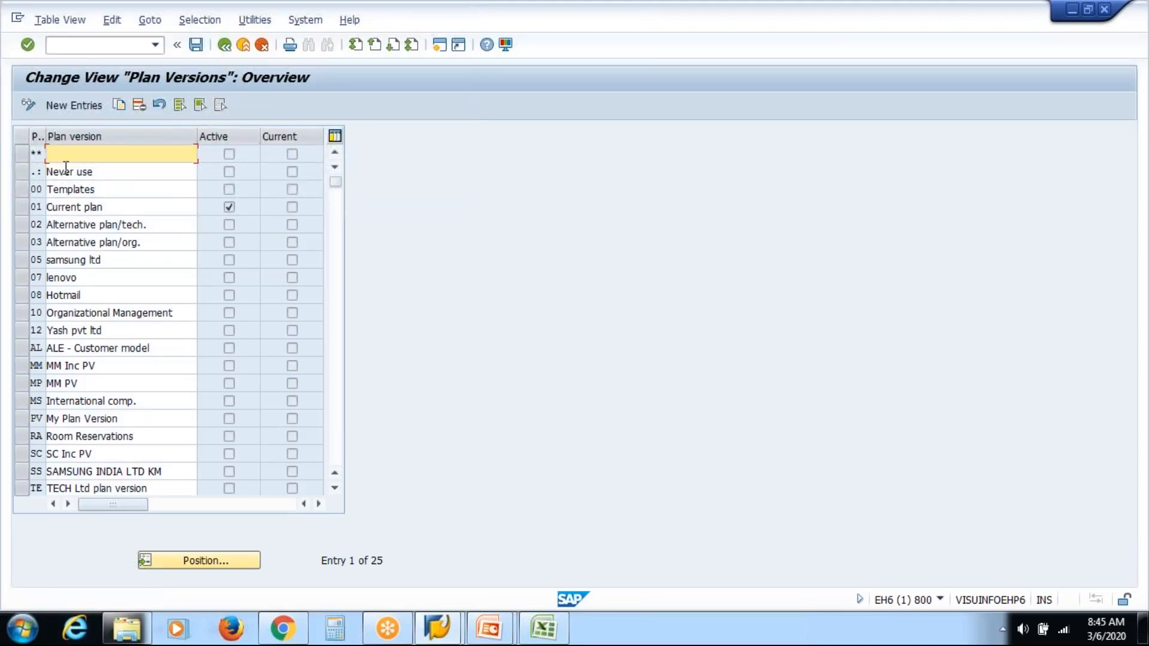
click(27, 105)
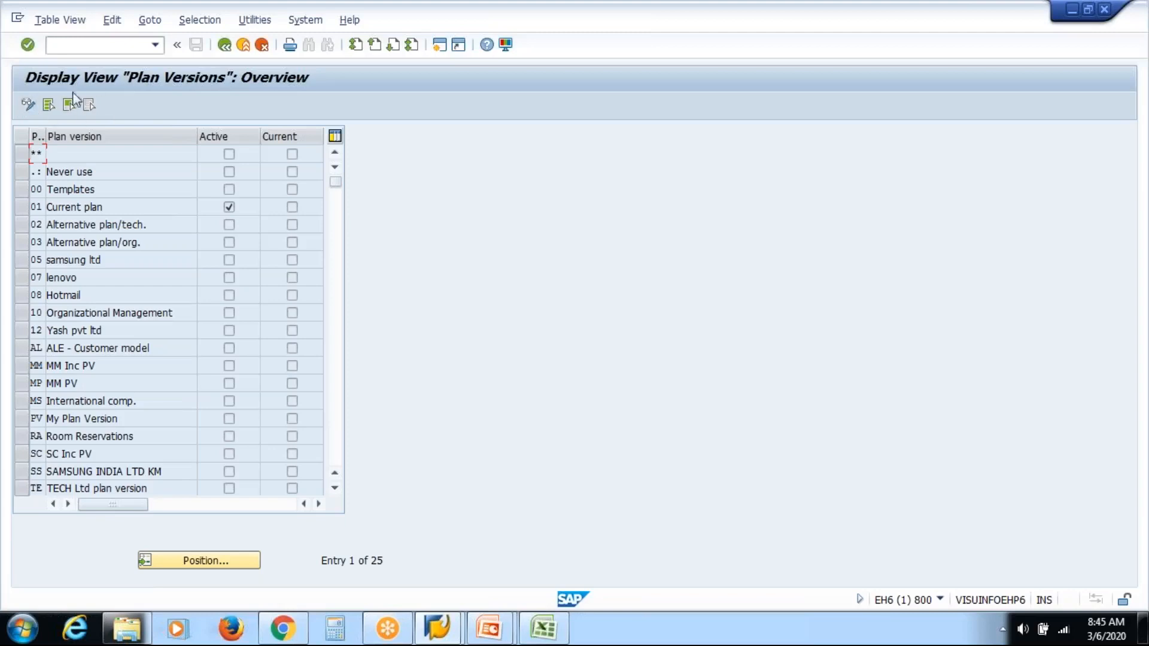
click(27, 106)
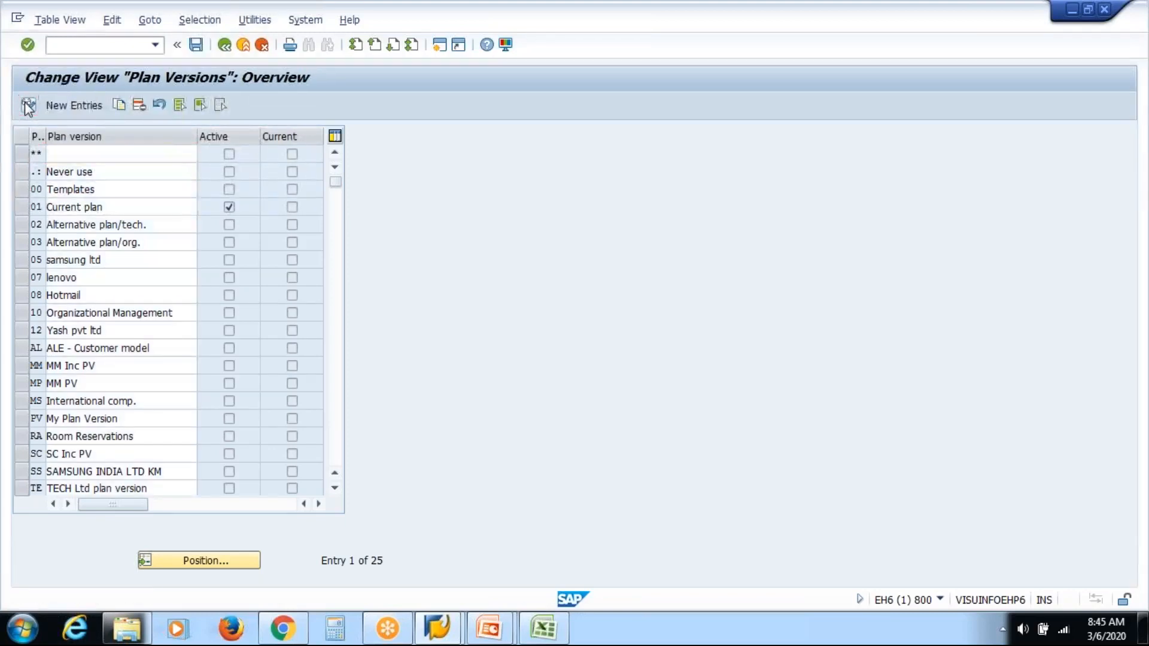
Step: Switch the Plan Versions table back to display mode
click(27, 106)
click(27, 106)
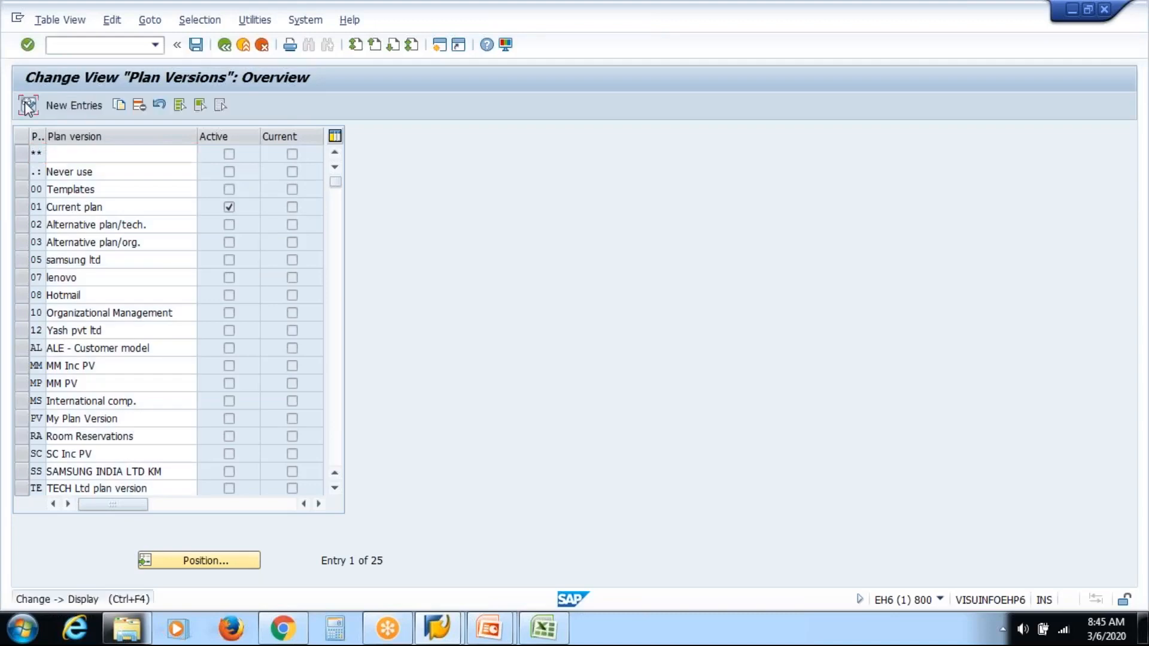
click(27, 106)
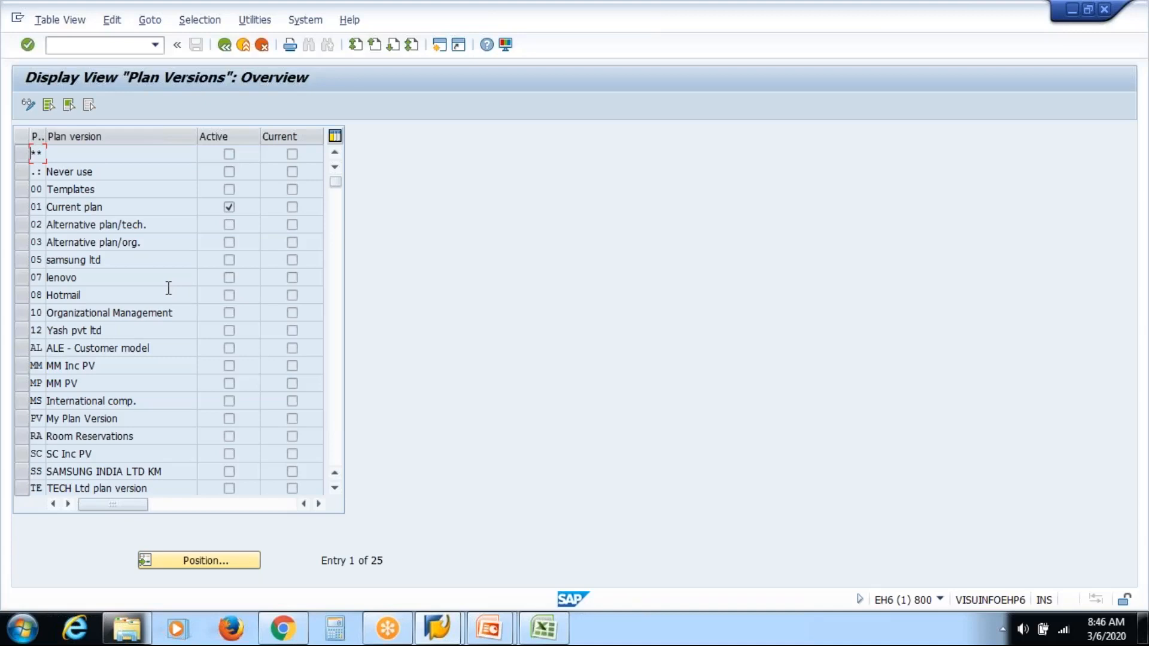
Step: Switch to Excel and review the server and client entries on Sheet6, selecting Dev, Quality, Prod and their clients
key(alt+Tab)
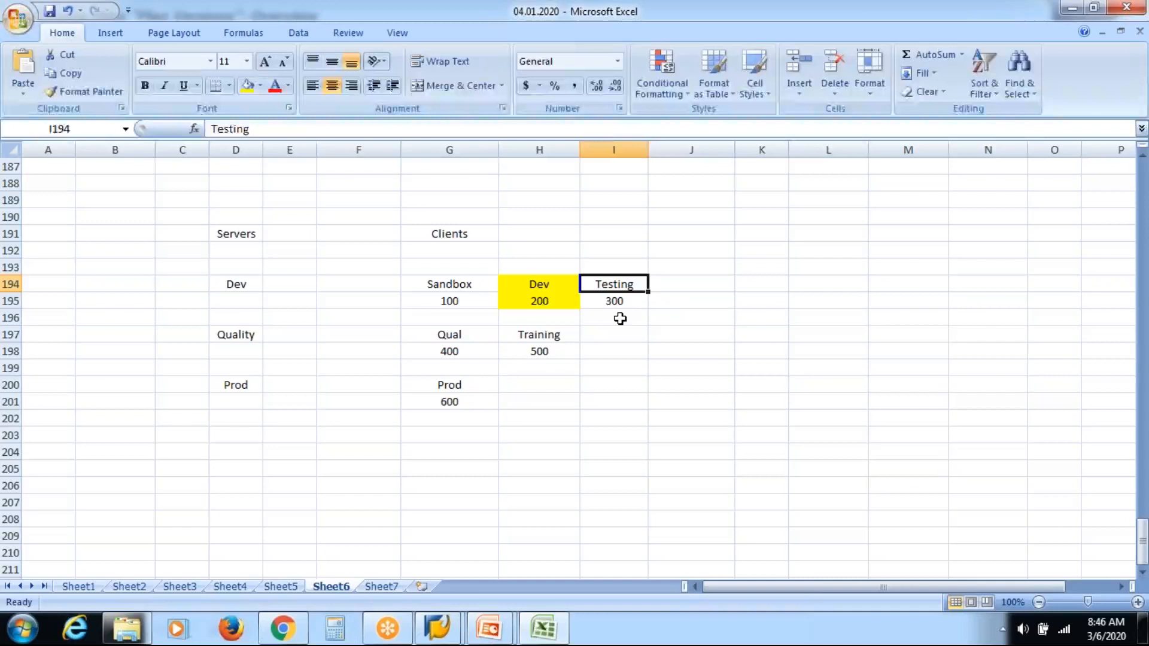
click(620, 319)
click(441, 335)
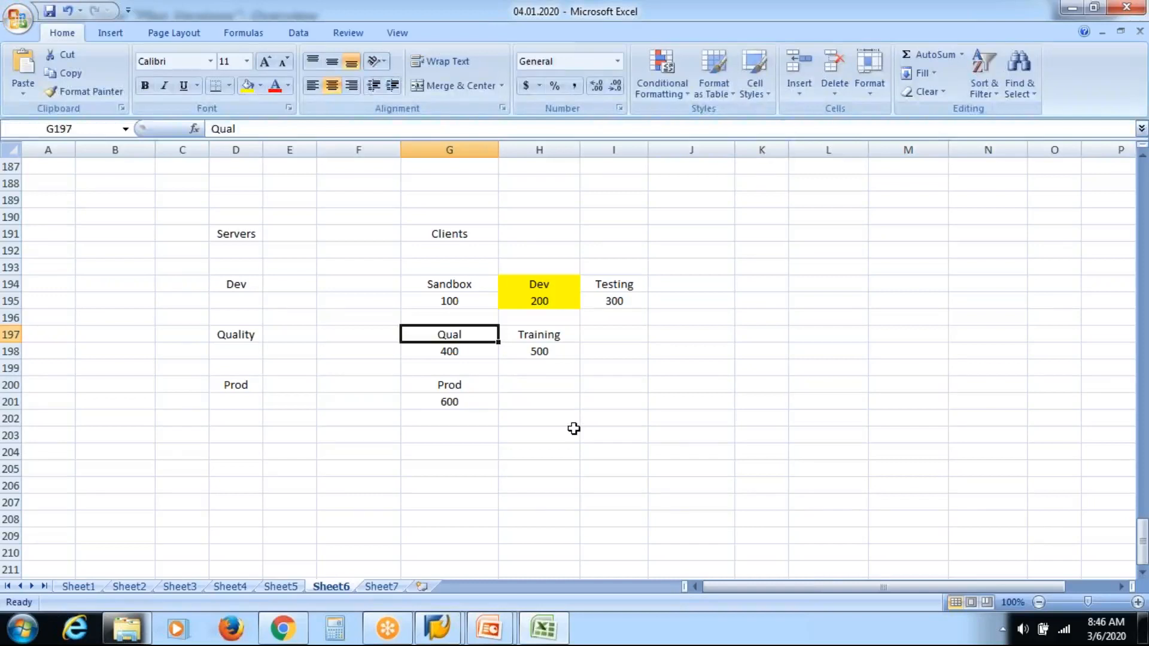
click(469, 387)
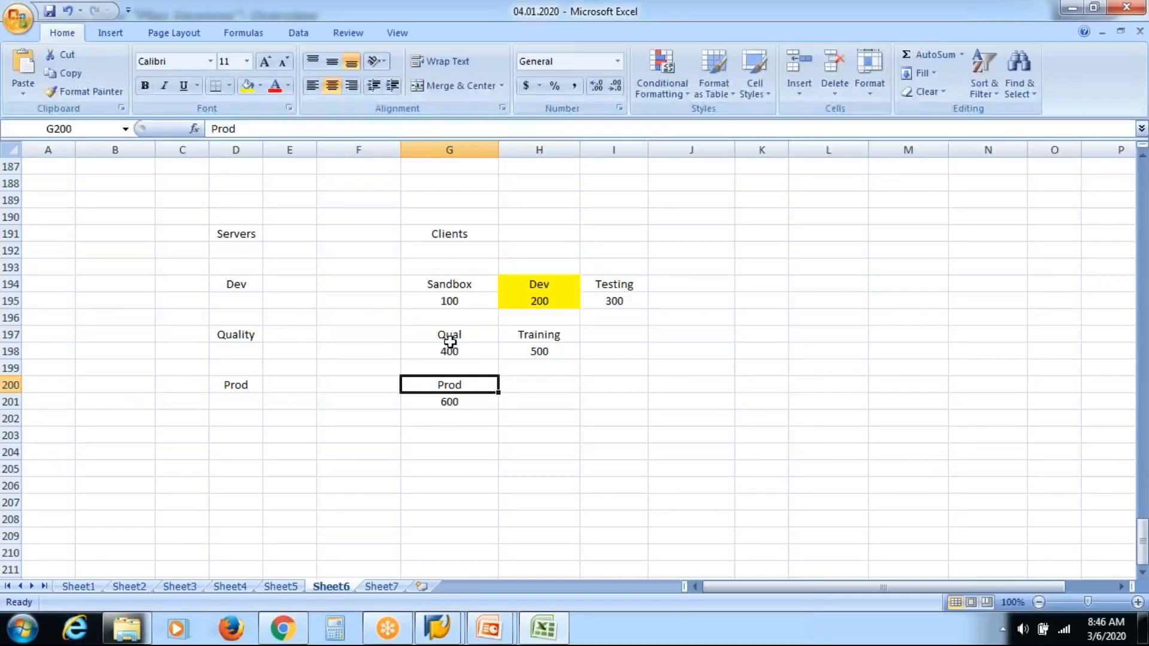
click(537, 291)
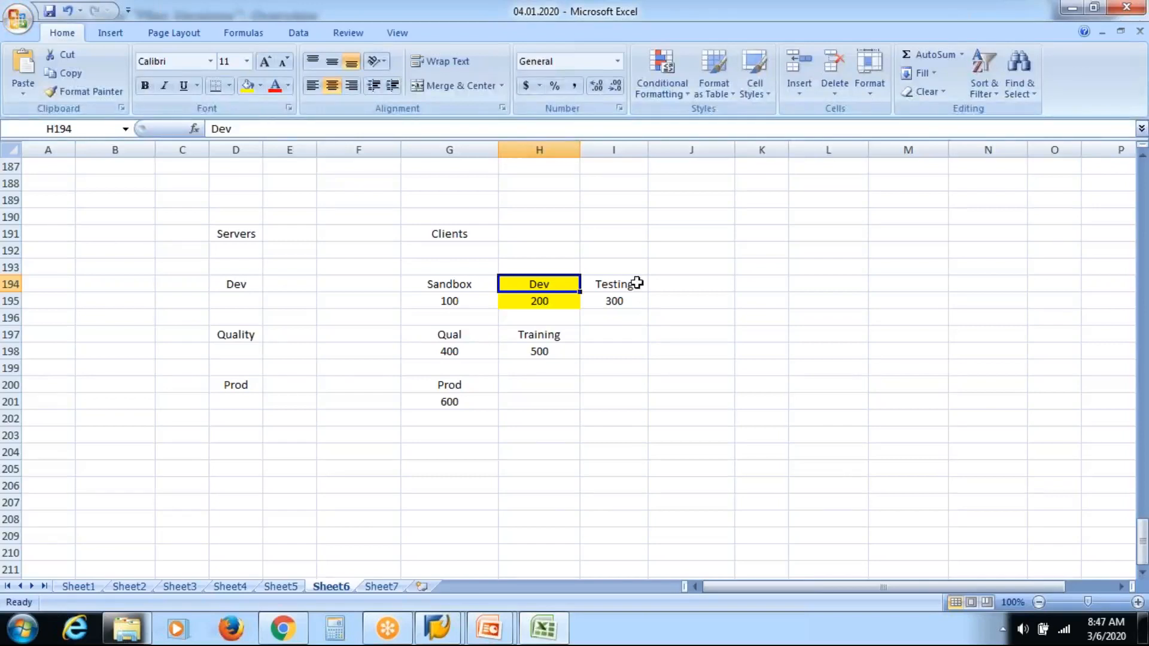
click(615, 285)
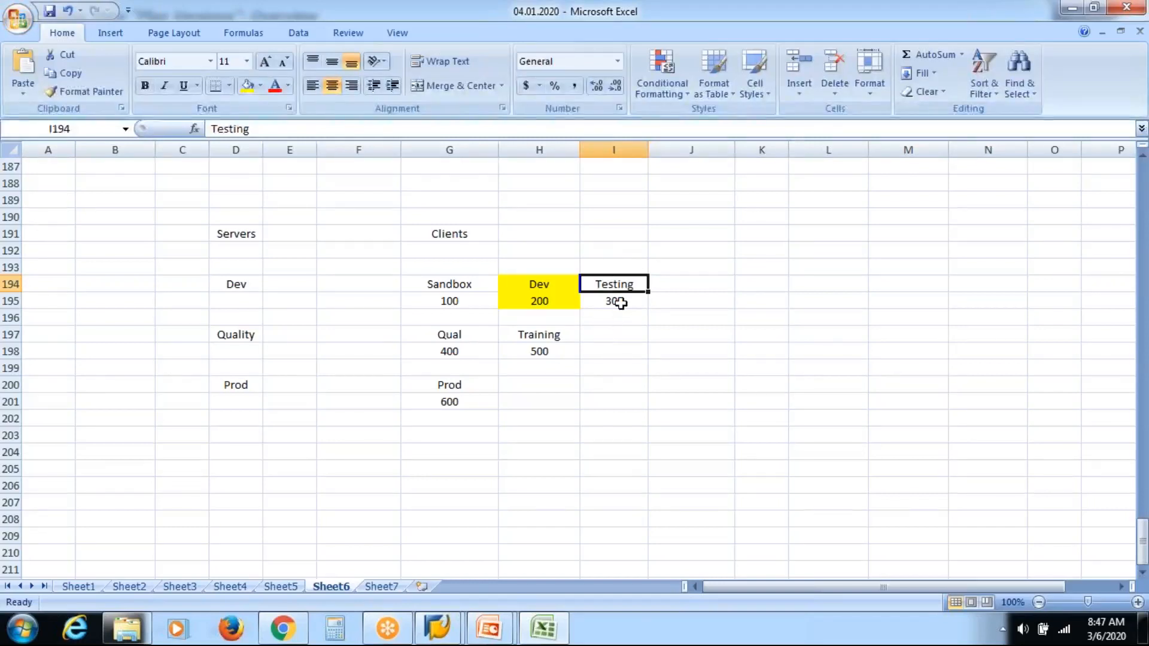
click(239, 335)
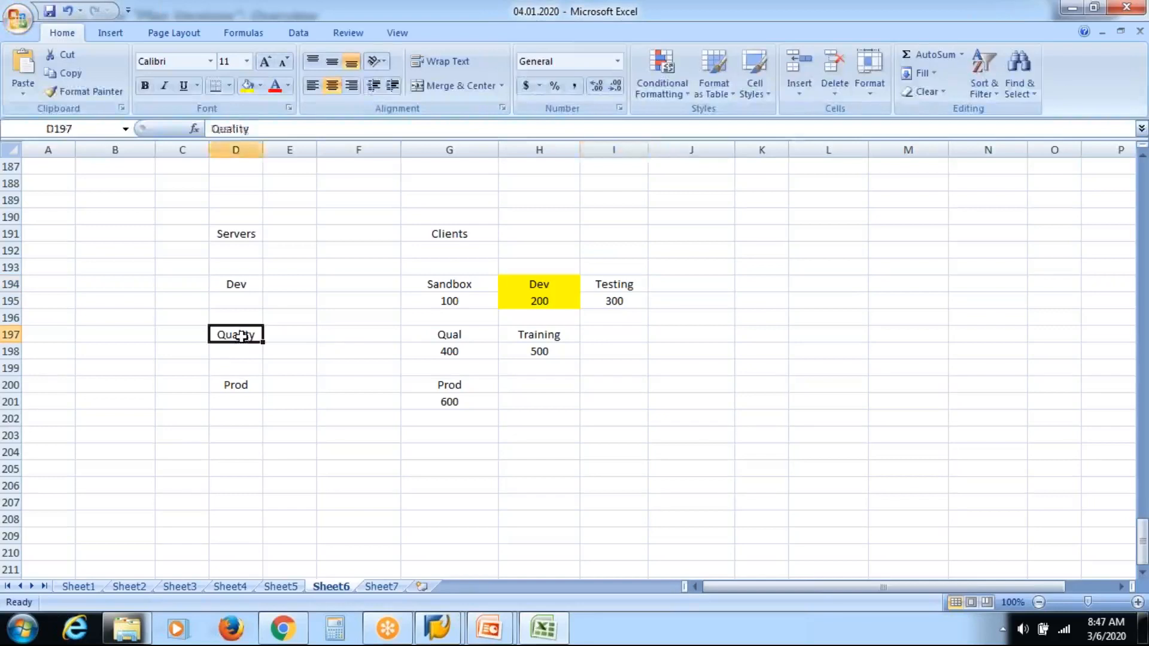
click(440, 337)
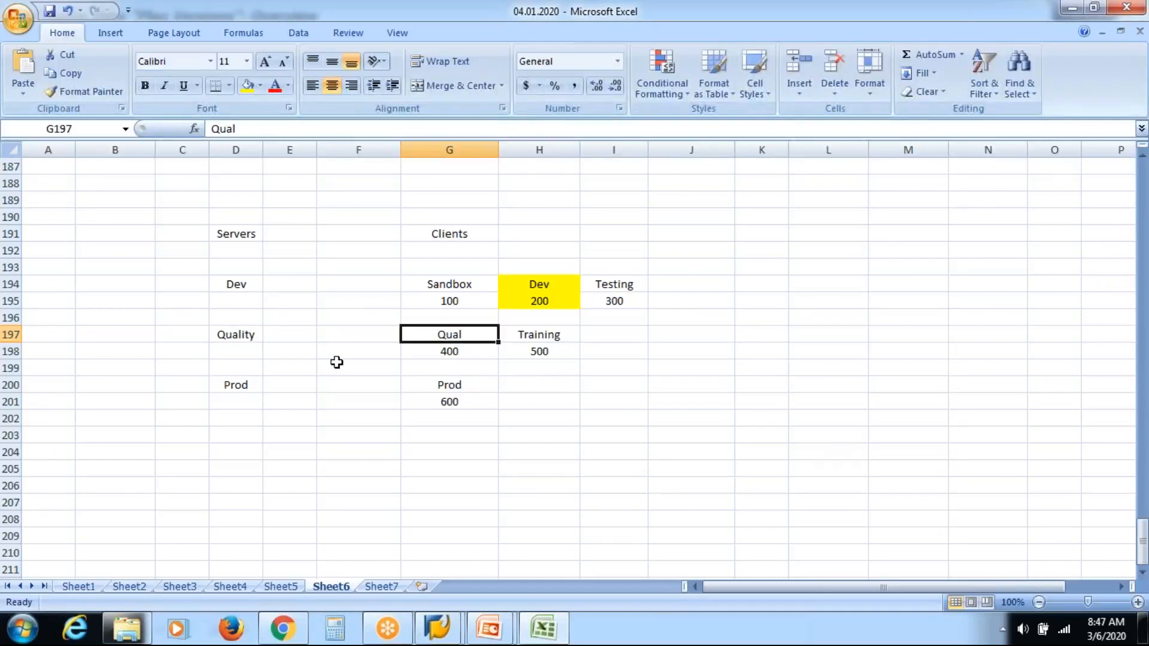
click(247, 387)
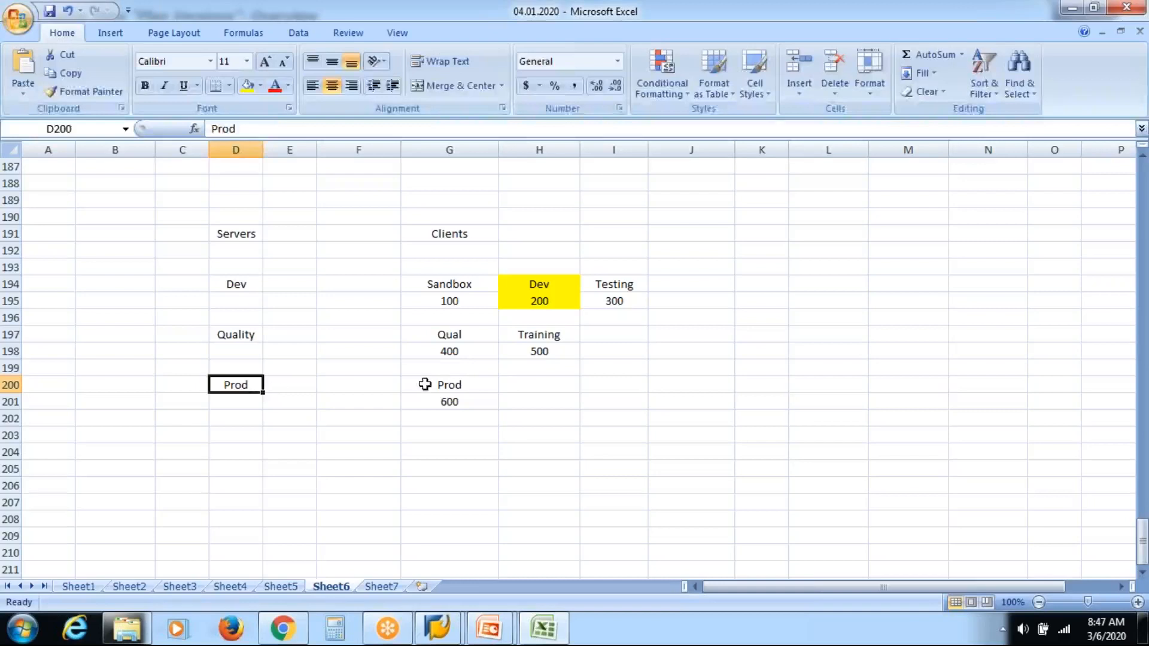
click(467, 381)
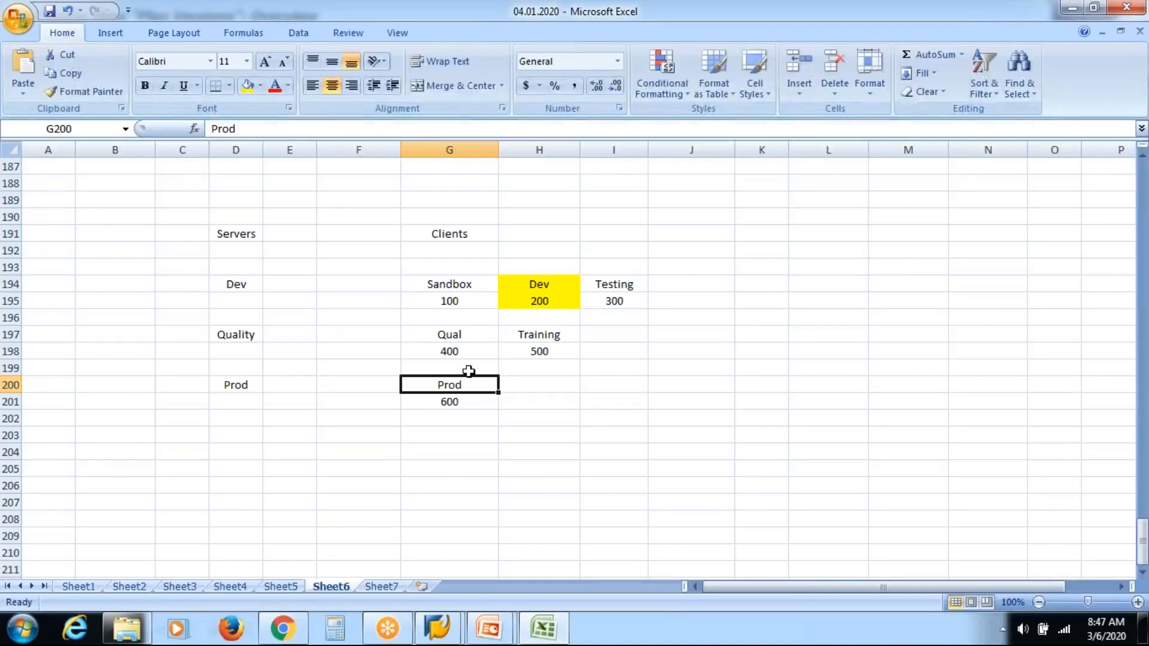
click(550, 284)
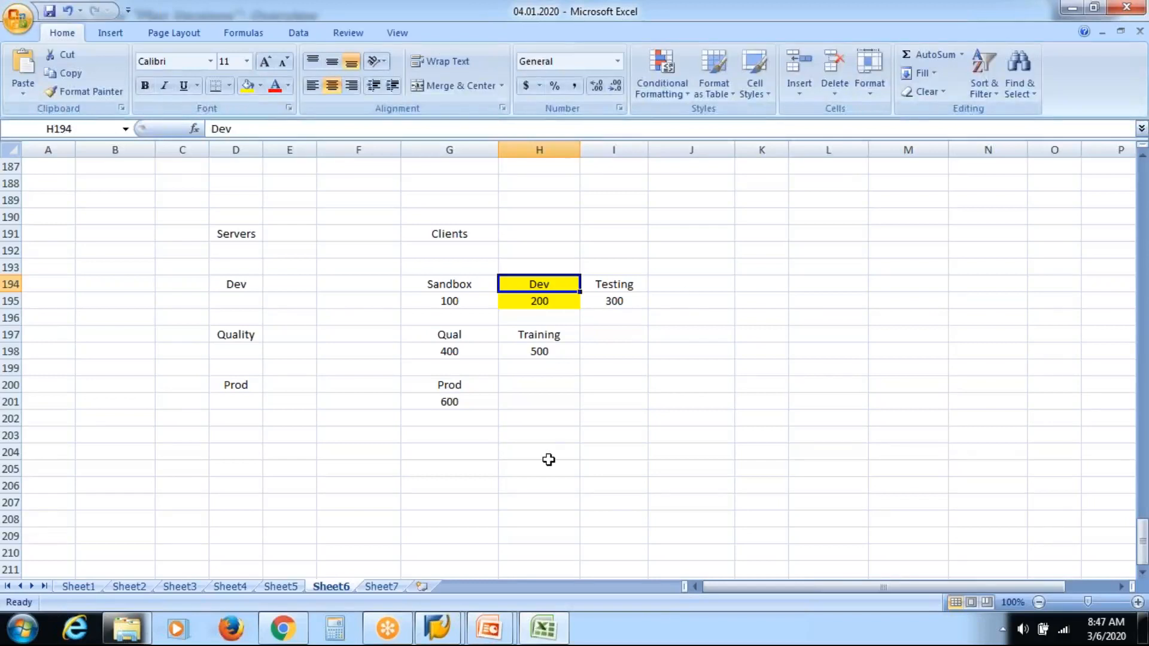
Step: Switch to the presentation and show the 'What is Transport Request?' slide
click(479, 638)
click(564, 530)
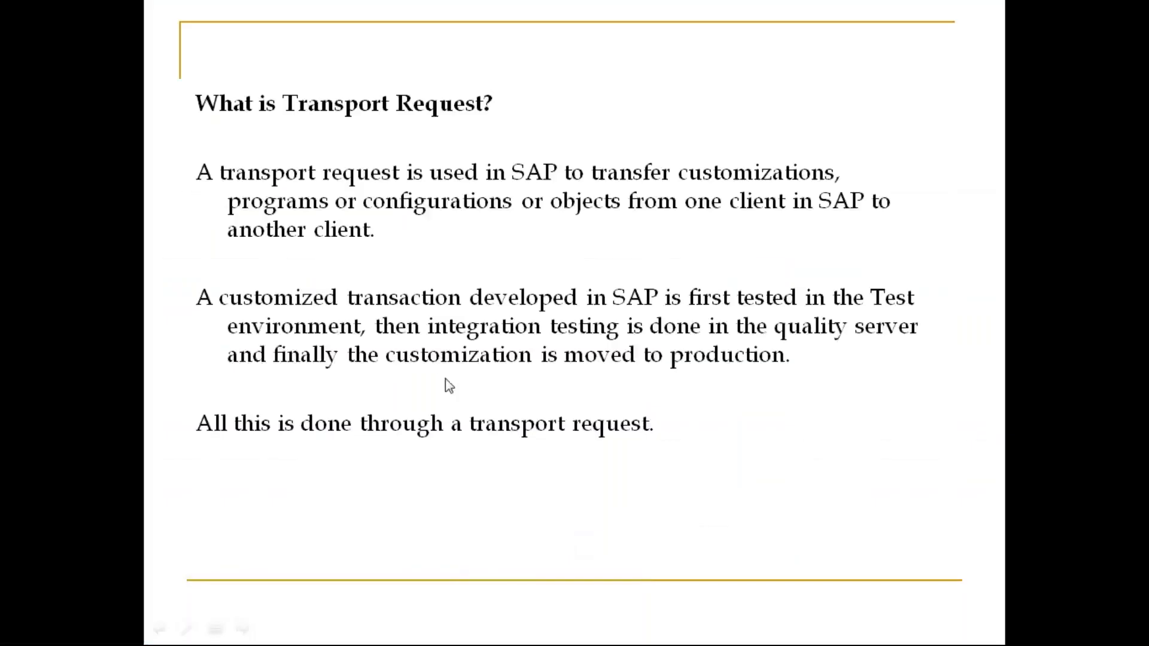
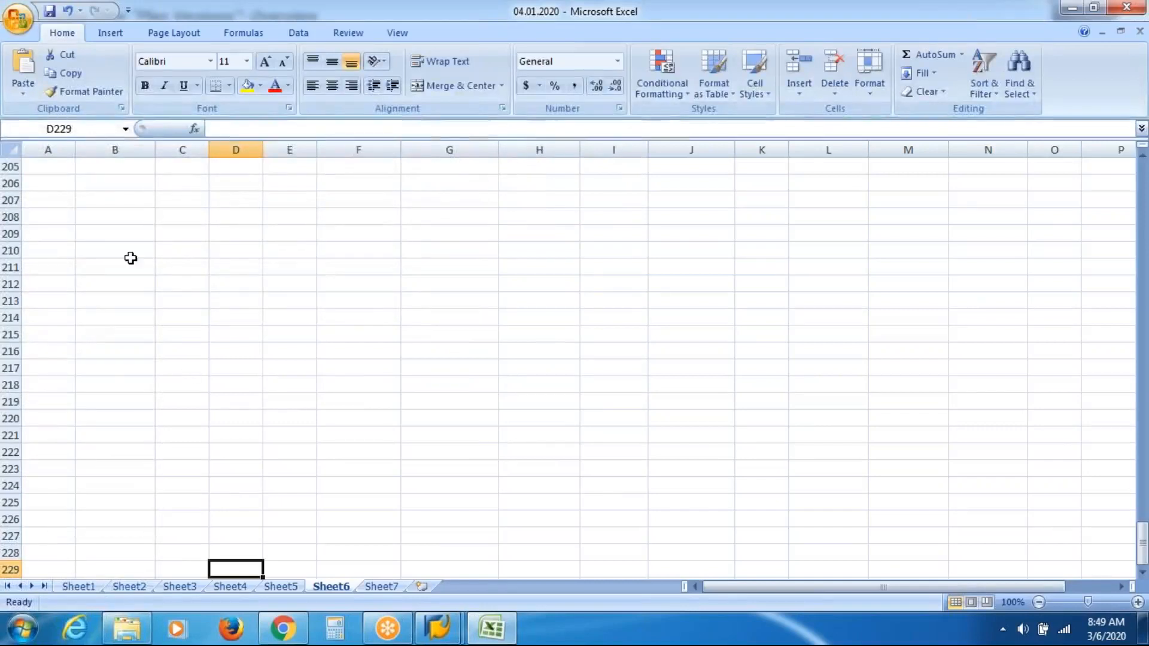
Step: Enter Support in B208 and Helpdesk in D208
click(128, 219)
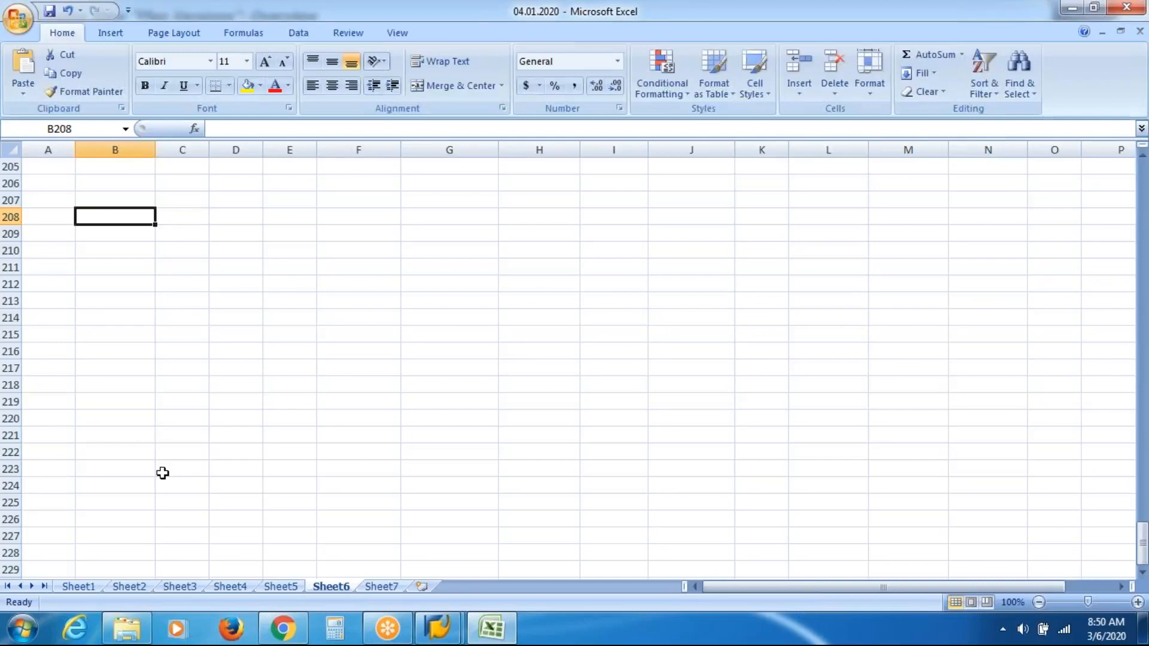
text(Support)
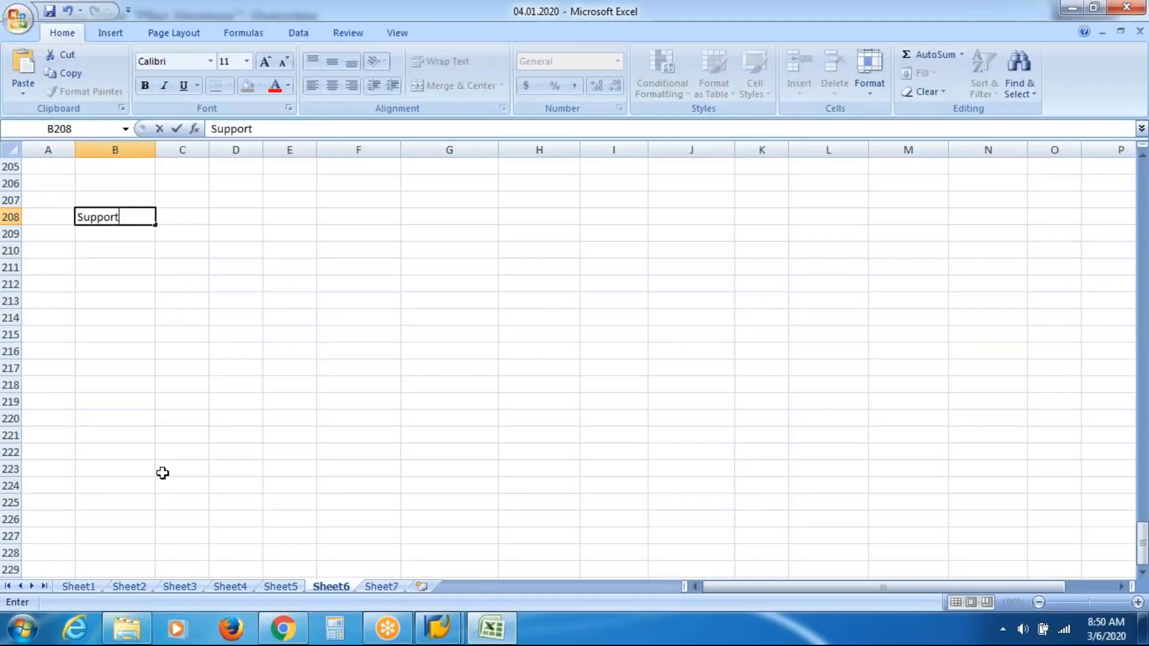
key(Tab)
key(Tab)
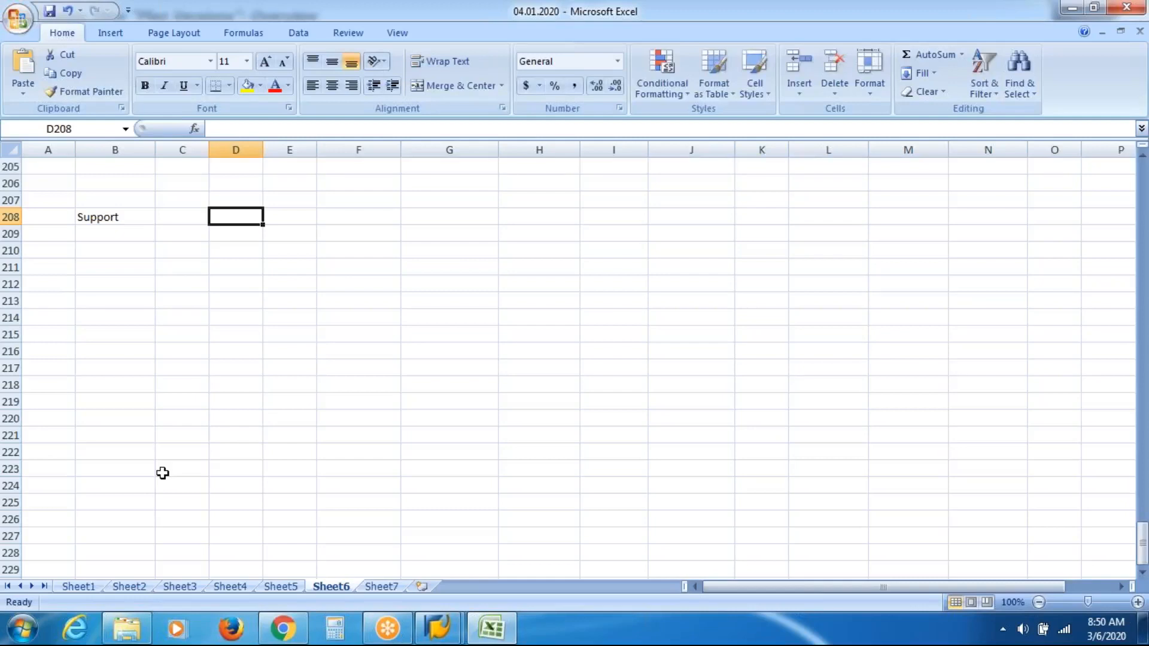
text(Helpdesk)
key(Return)
Step: Enter Ticketing in D210 below Helpdesk
key(Down)
text(Ti)
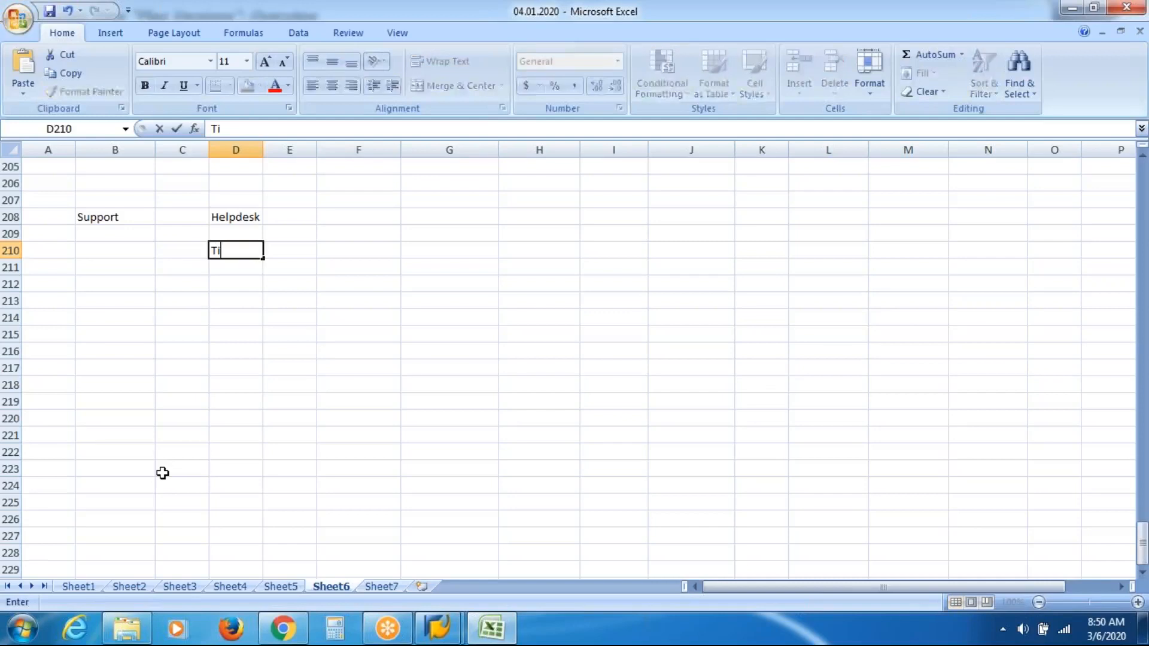
text(cketing)
key(Return)
key(Down)
key(Down)
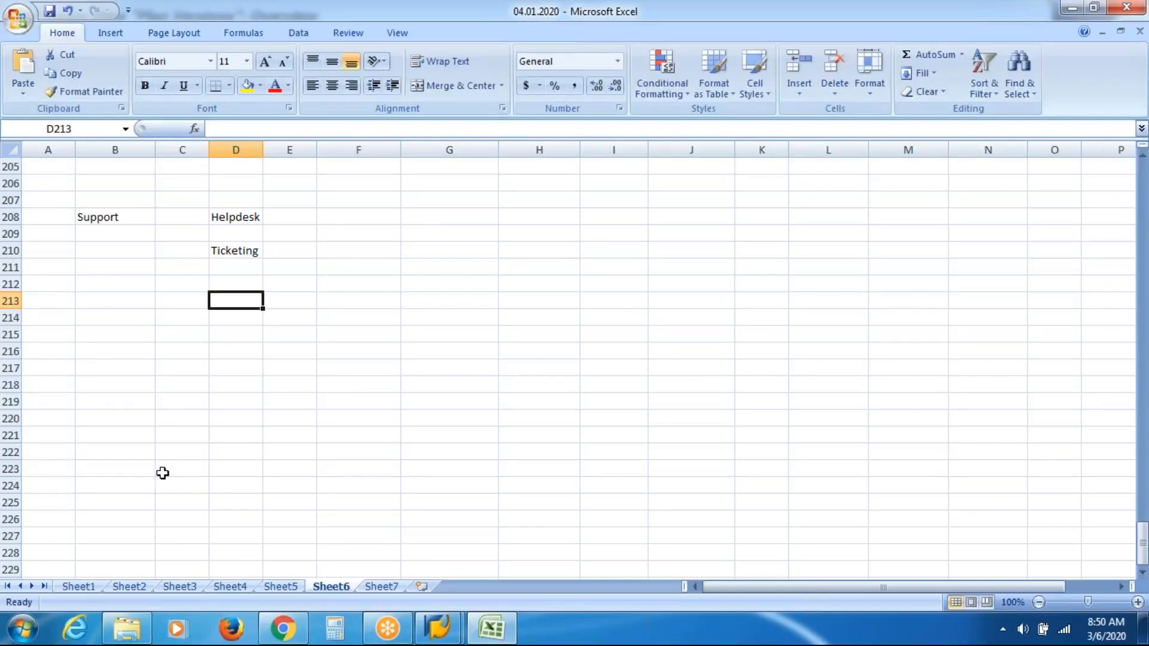
Step: Number F208 to F210 as 1, 2 and 3, and dismiss the SAP connection error dialog
click(378, 215)
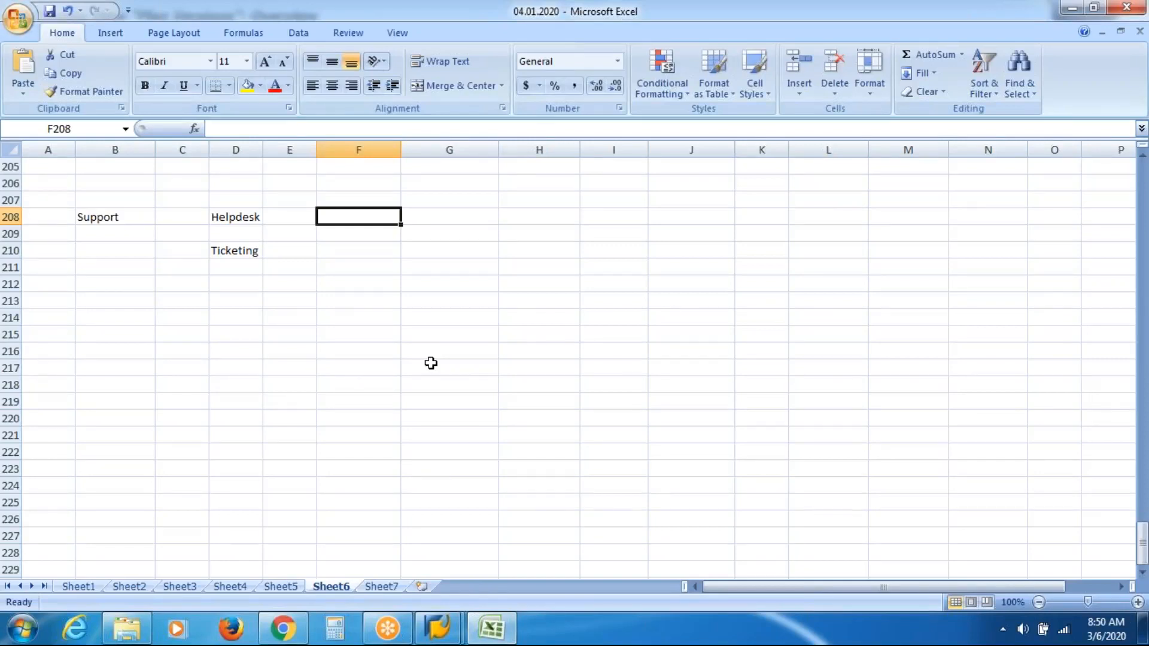
text(1)
key(Return)
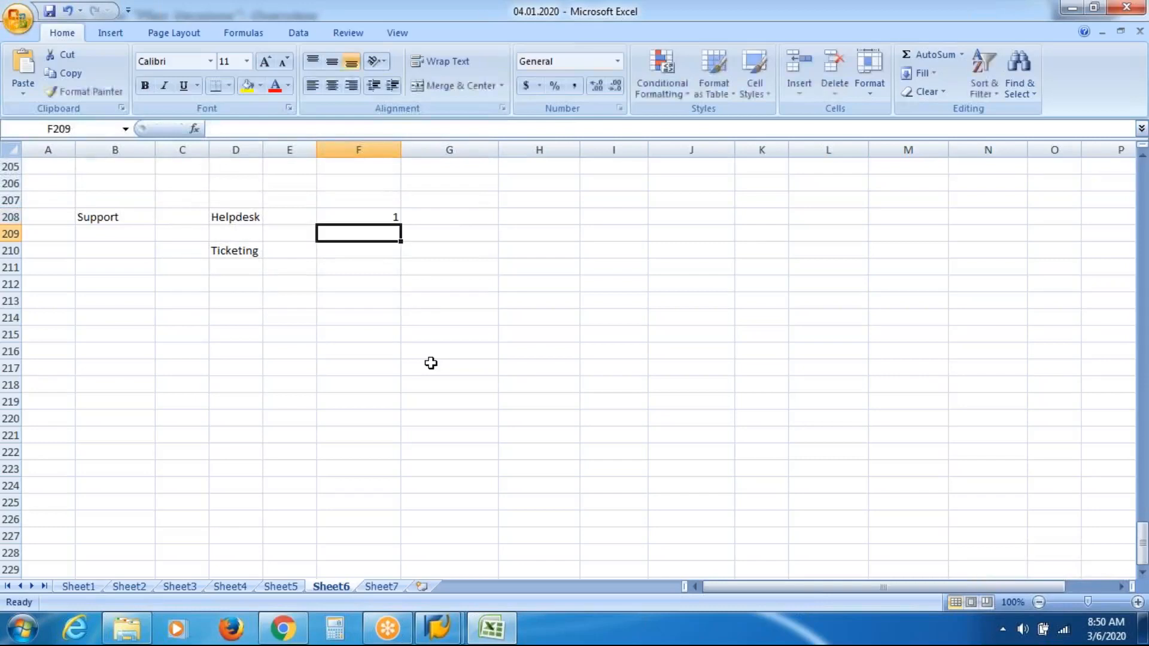
text(2)
key(Return)
text(3)
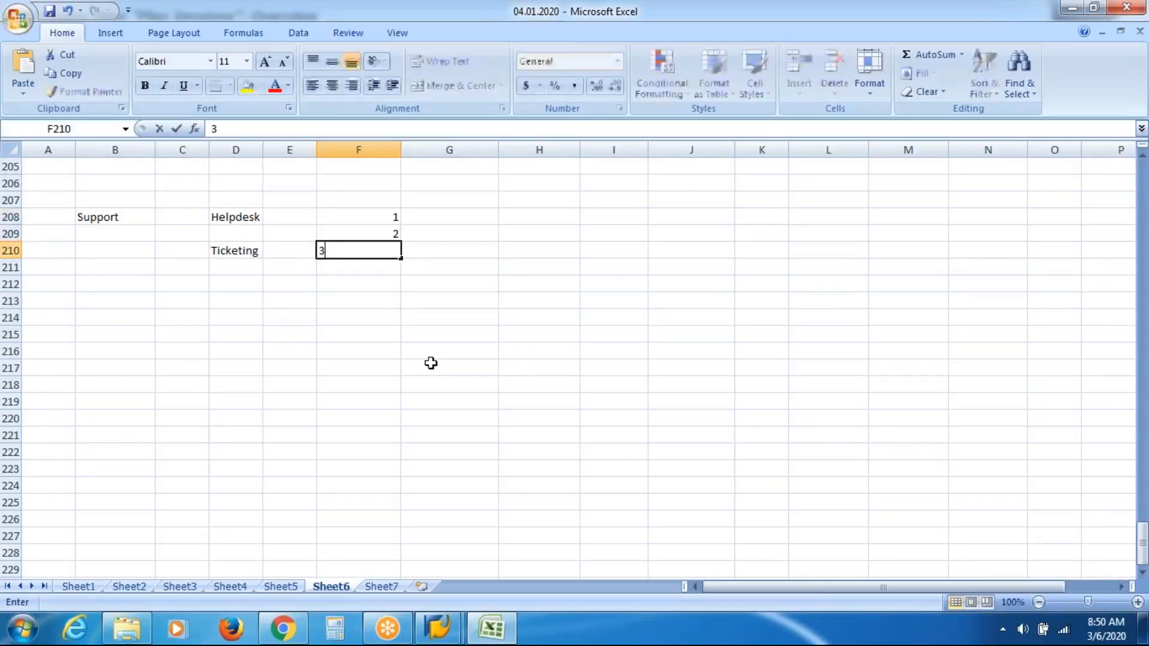
key(Return)
key(Return)
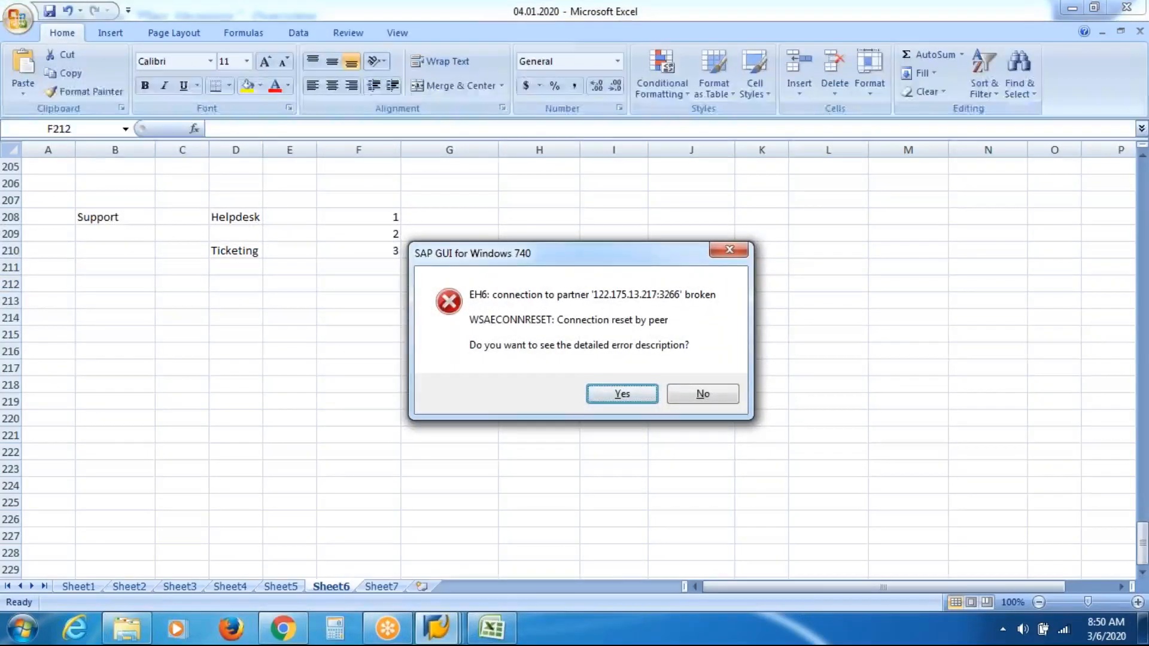
click(699, 395)
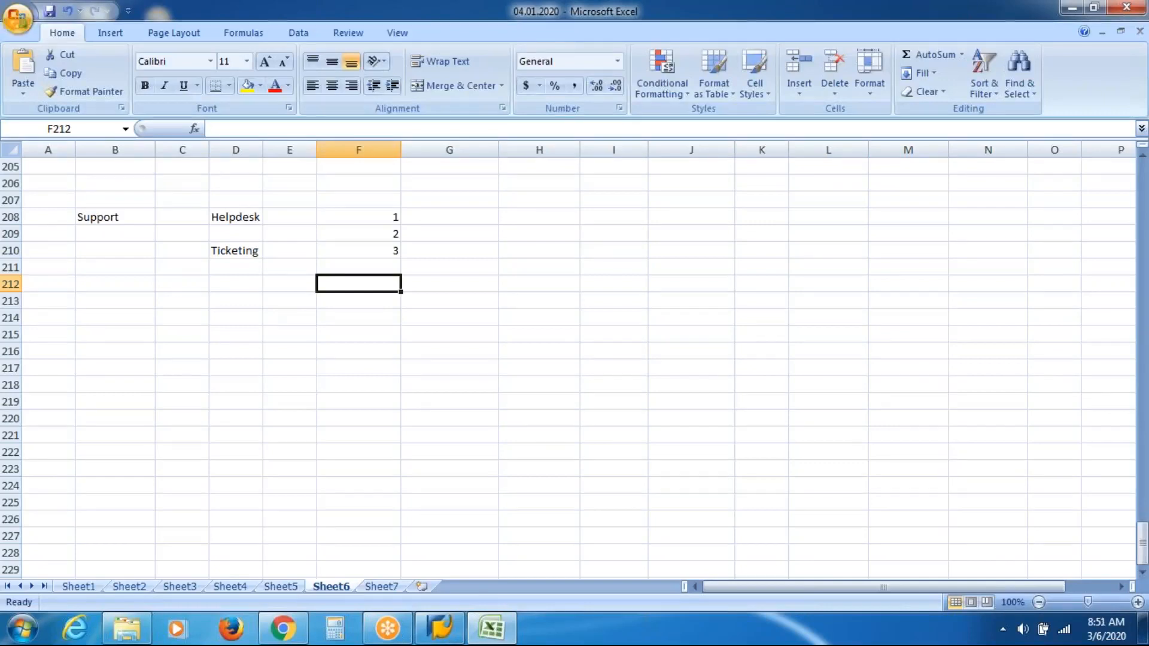
click(482, 221)
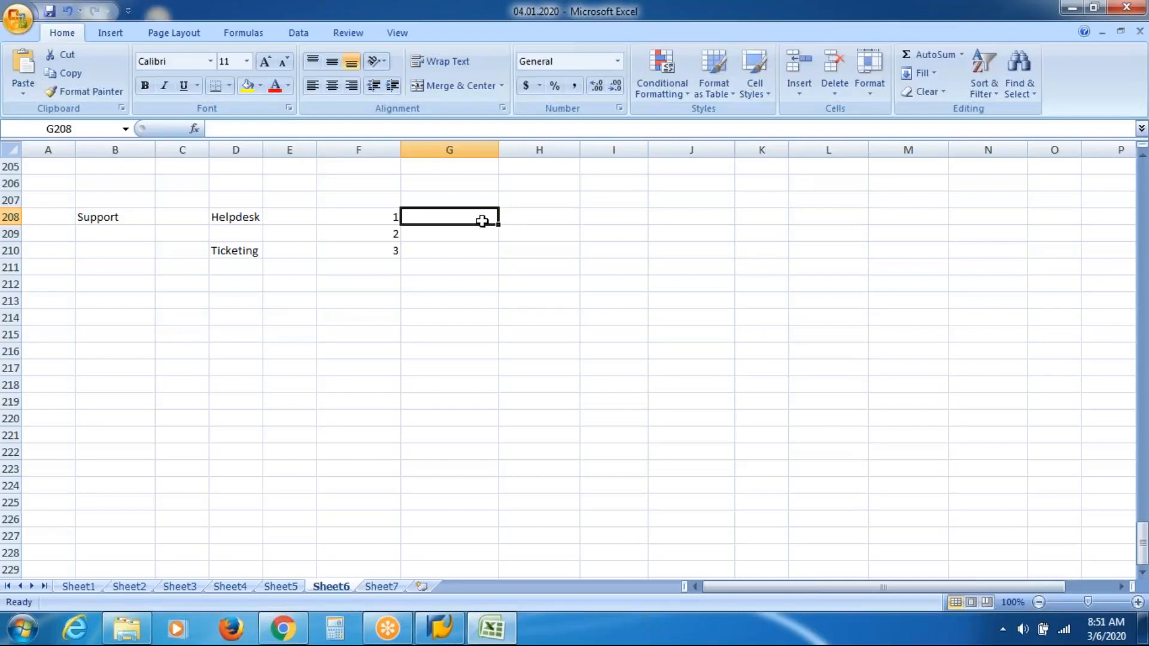
key(Right)
key(Right)
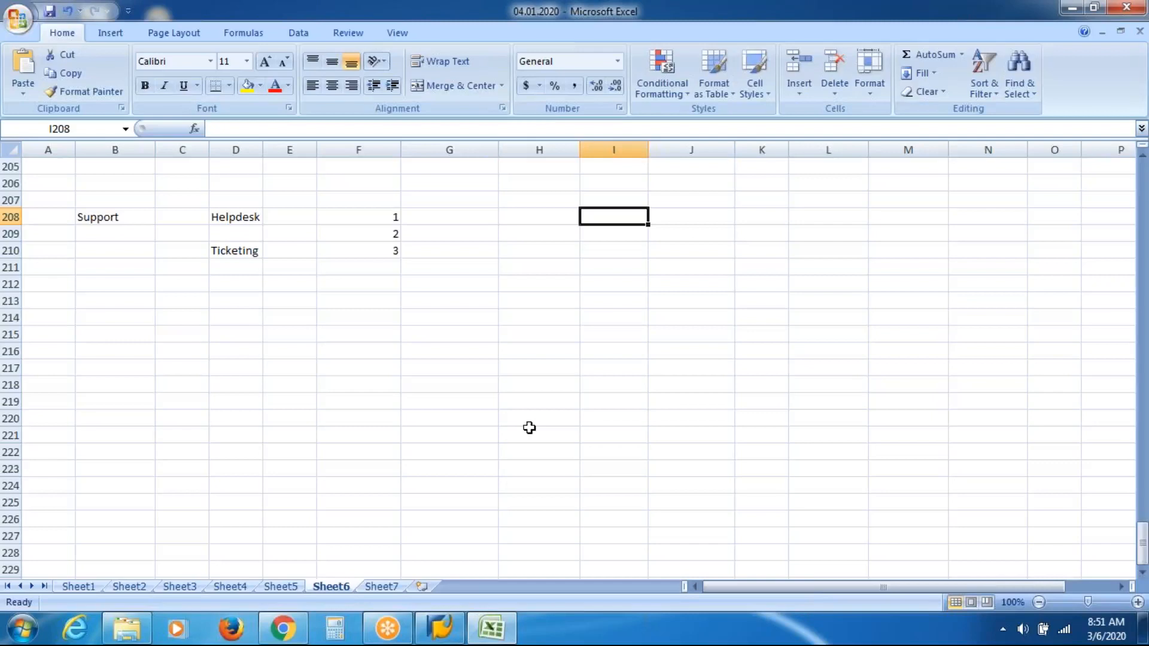
key(Left)
key(Left)
key(Down)
key(Down)
key(Down)
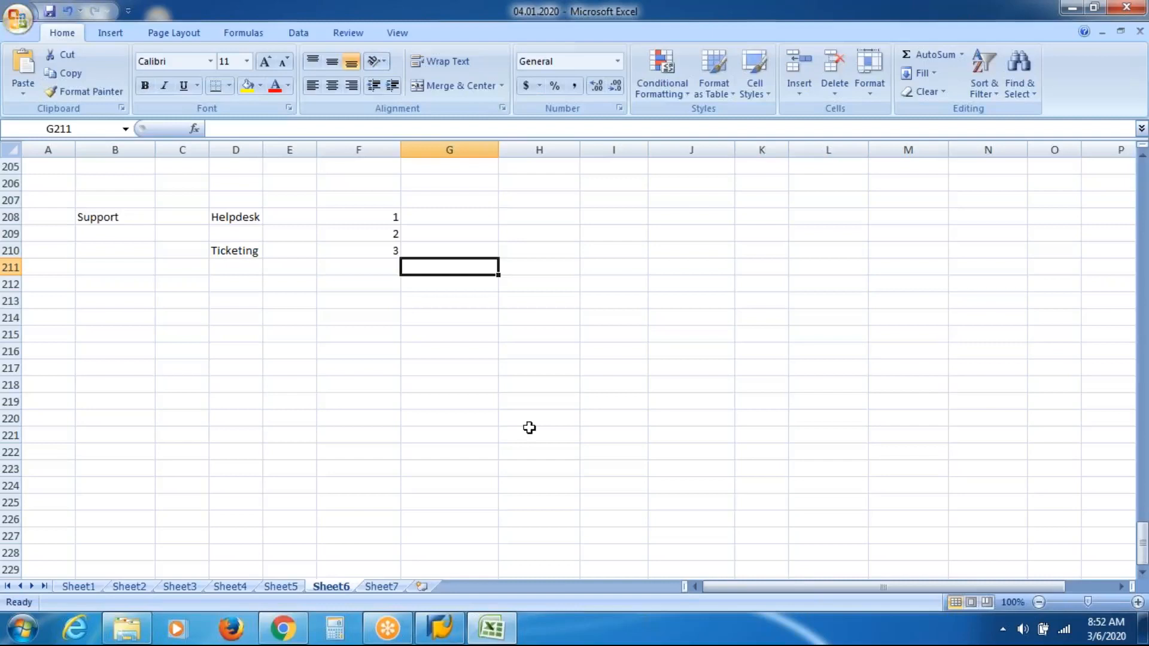
key(Up)
key(Up)
key(Up)
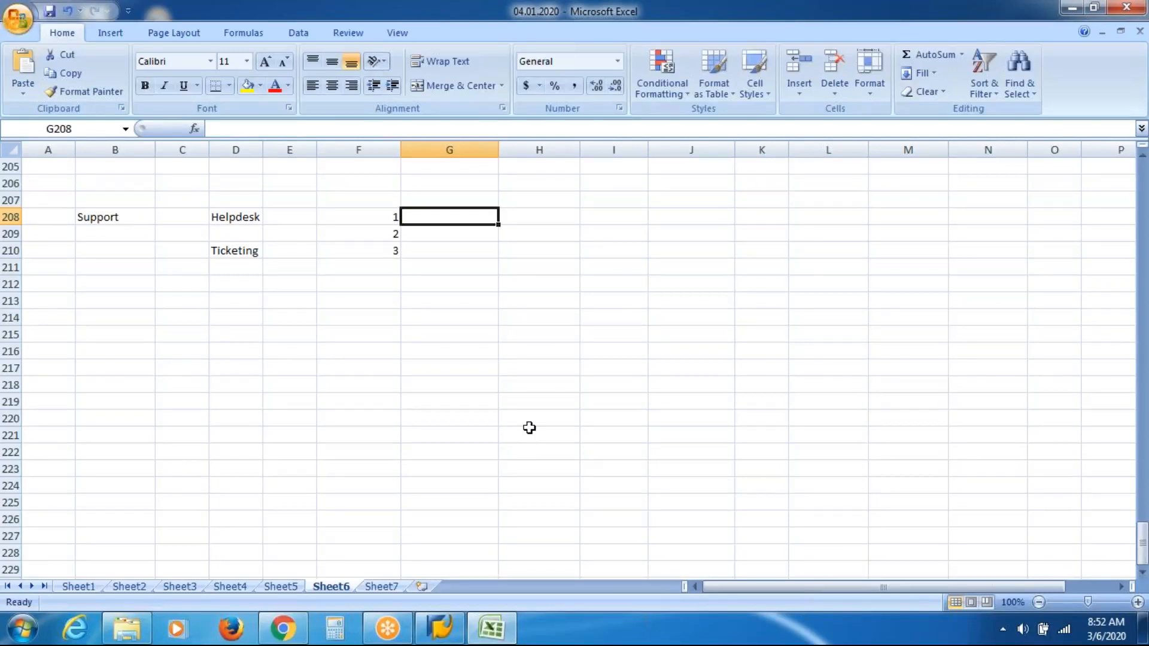
Step: Enter Tic in G208 beside the number 1
text(Tic)
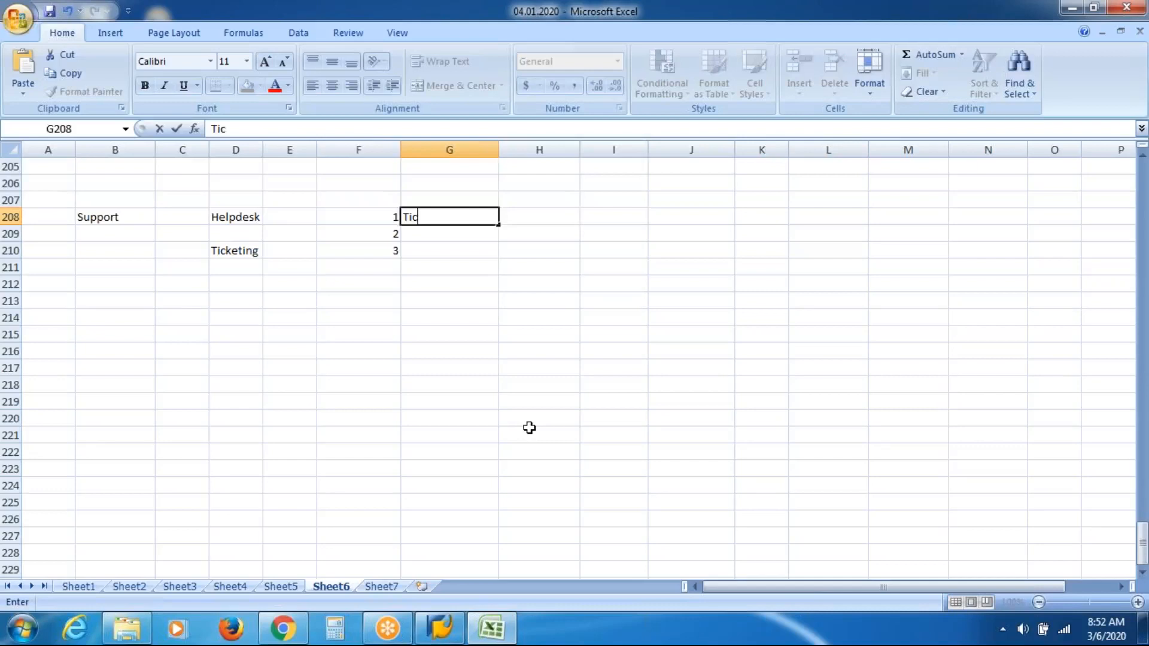
key(Tab)
key(Tab)
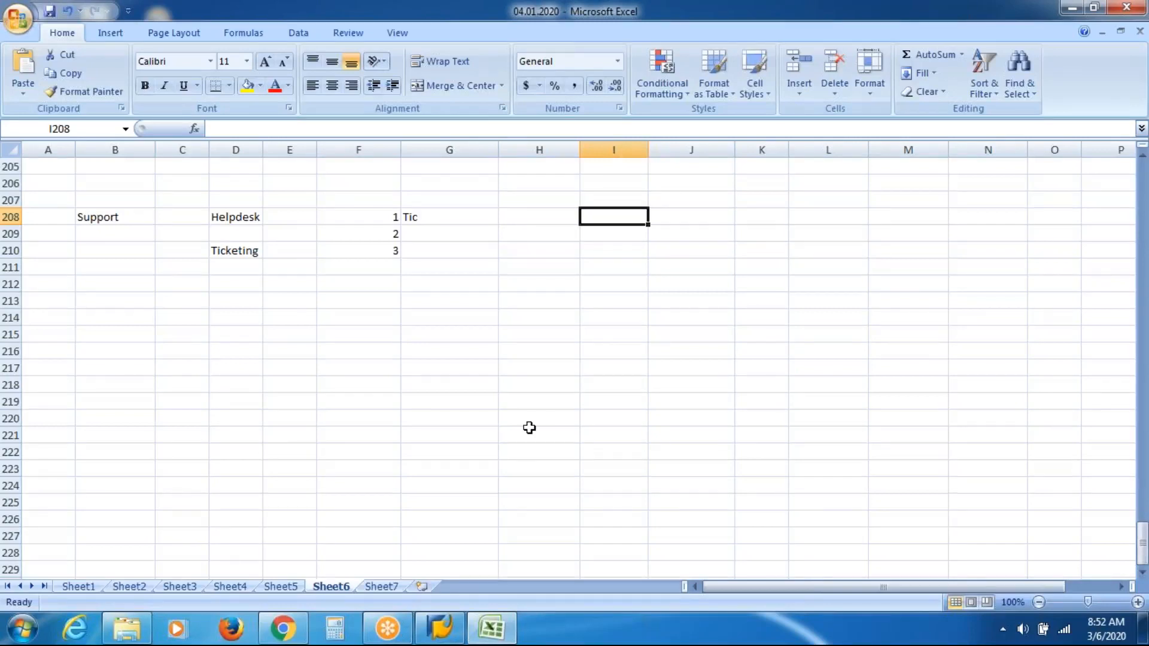
Step: Enter TR1 in I208 as the transport request label
text(tr1)
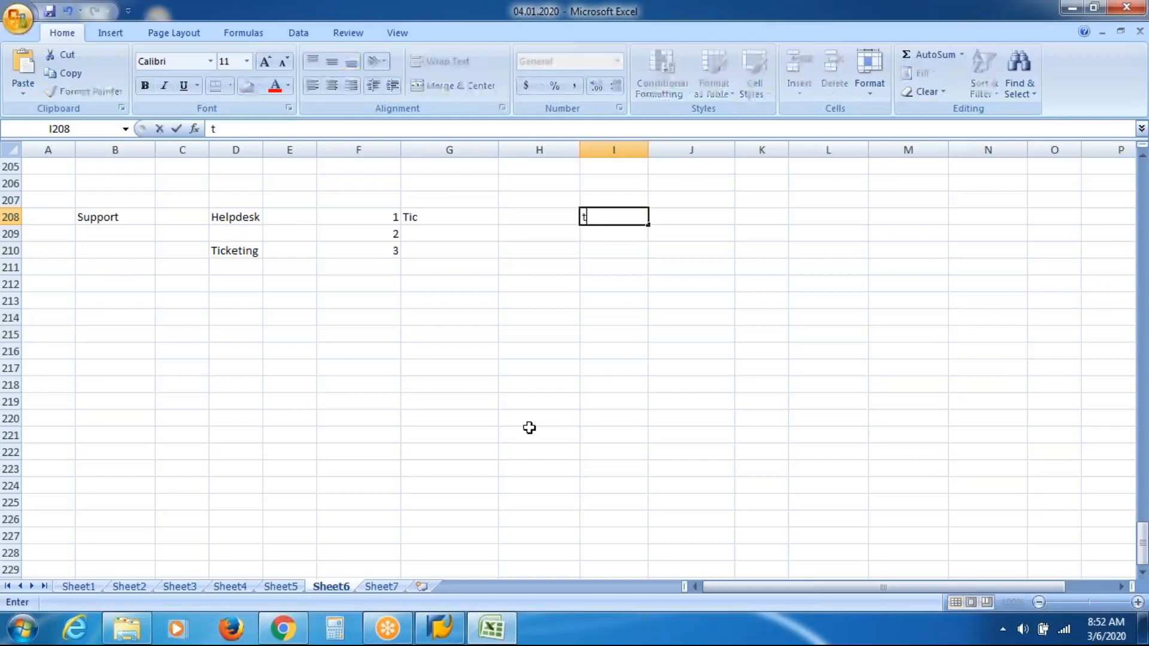
key(BackSpace)
key(BackSpace)
key(BackSpace)
text(TR1)
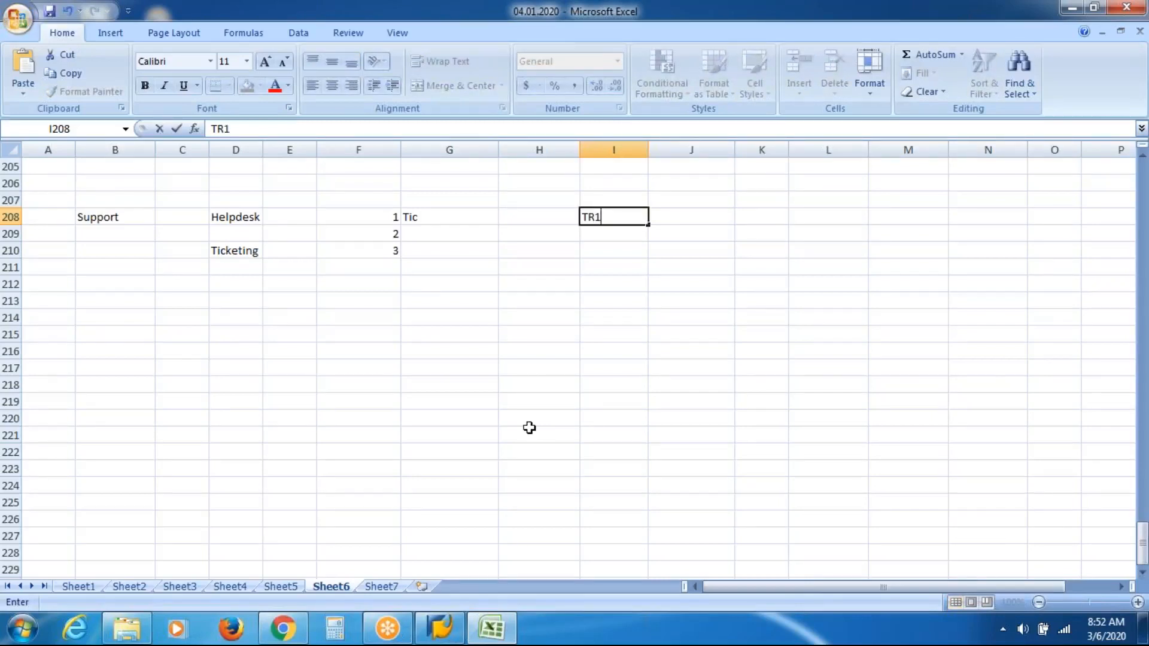
key(Return)
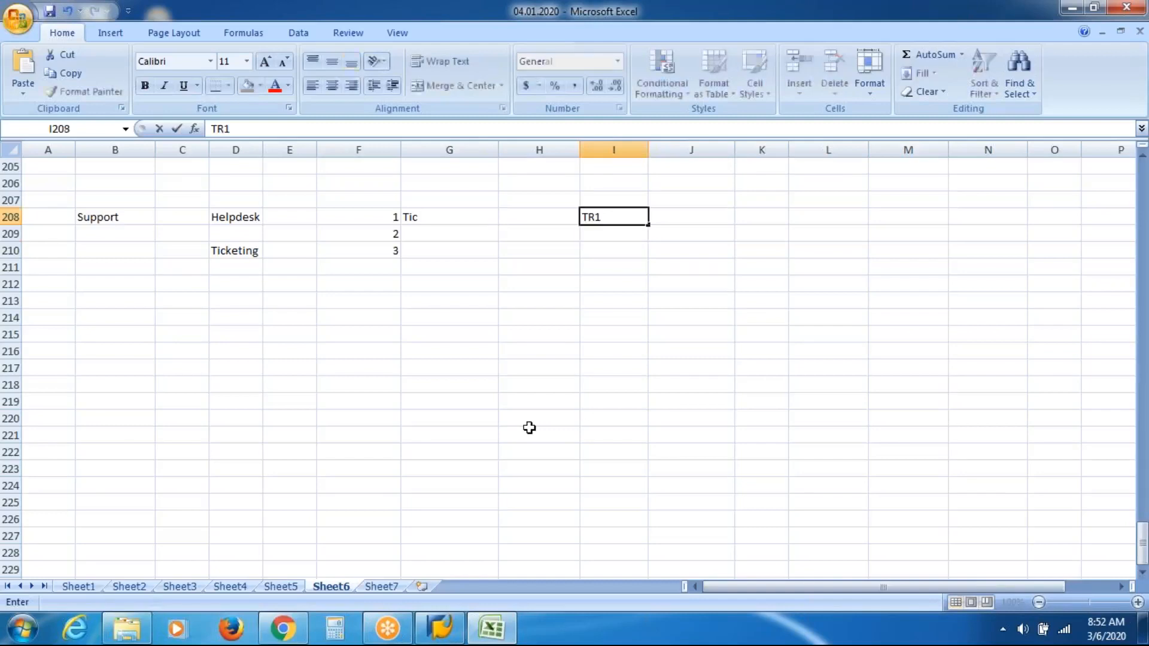
key(Left)
key(Left)
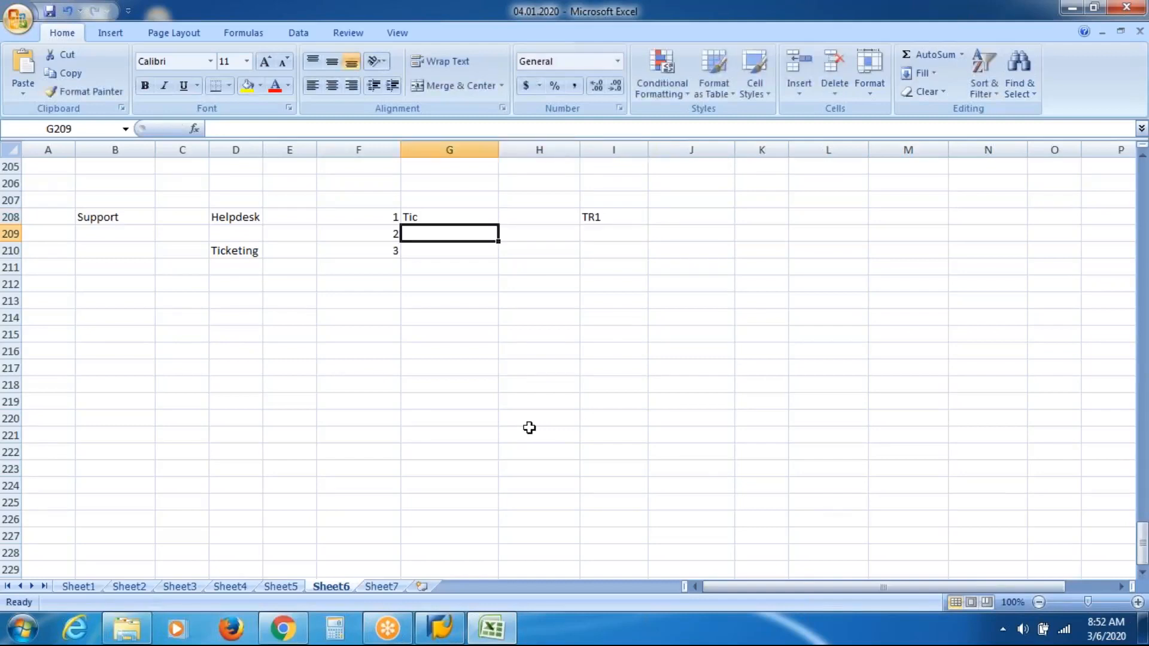
key(Up)
key(Right)
key(Right)
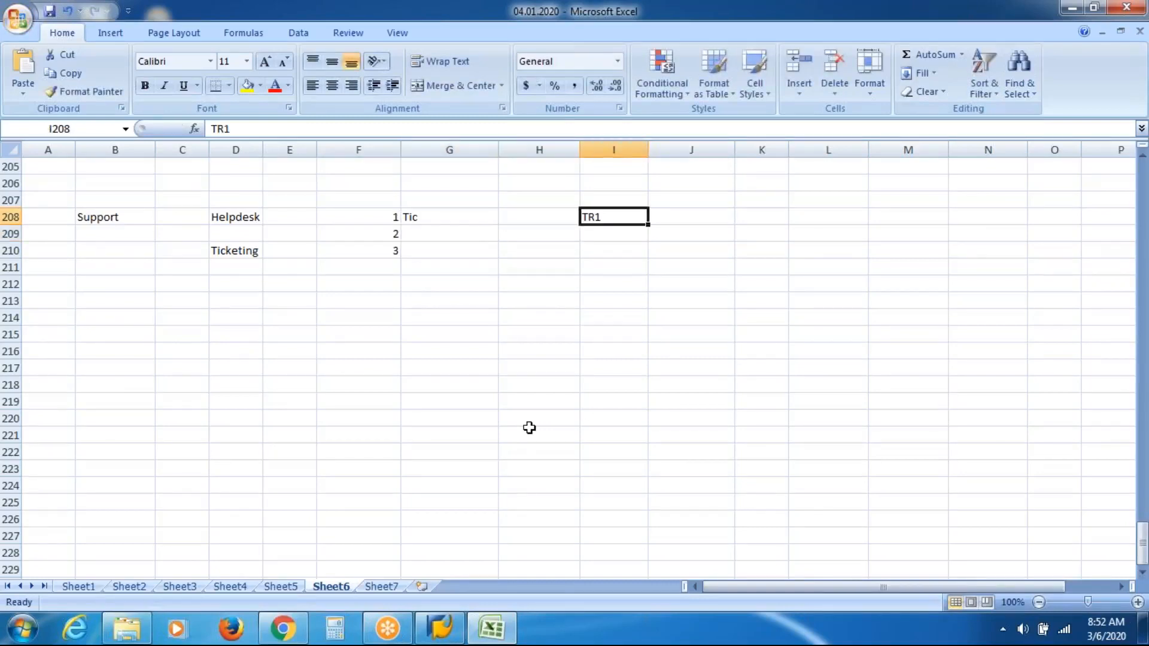
key(Down)
key(Left)
key(Left)
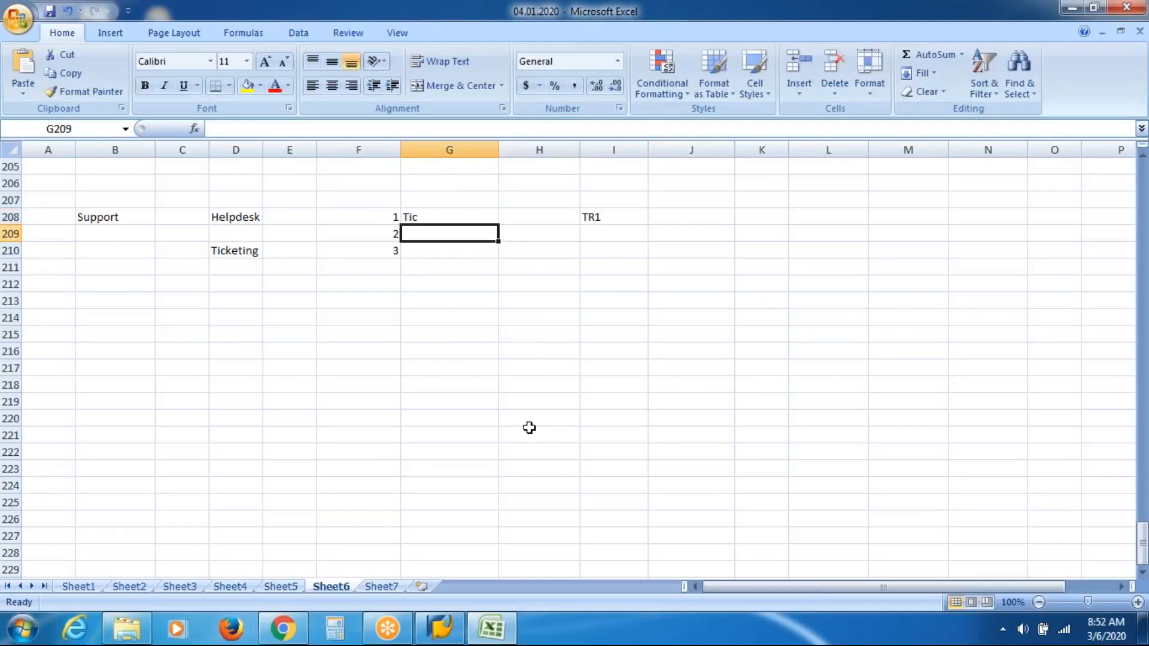
key(Up)
key(Right)
key(Right)
key(Right)
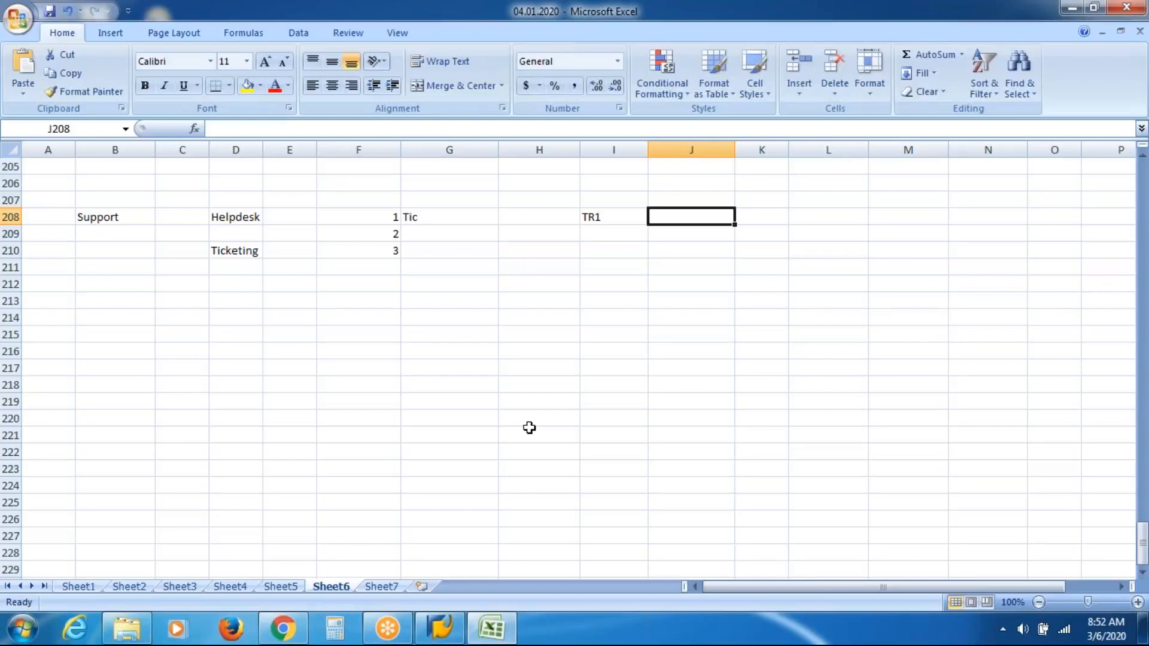
Step: Enter the system headers Test, Qual and Prod in J207 to L207
key(Up)
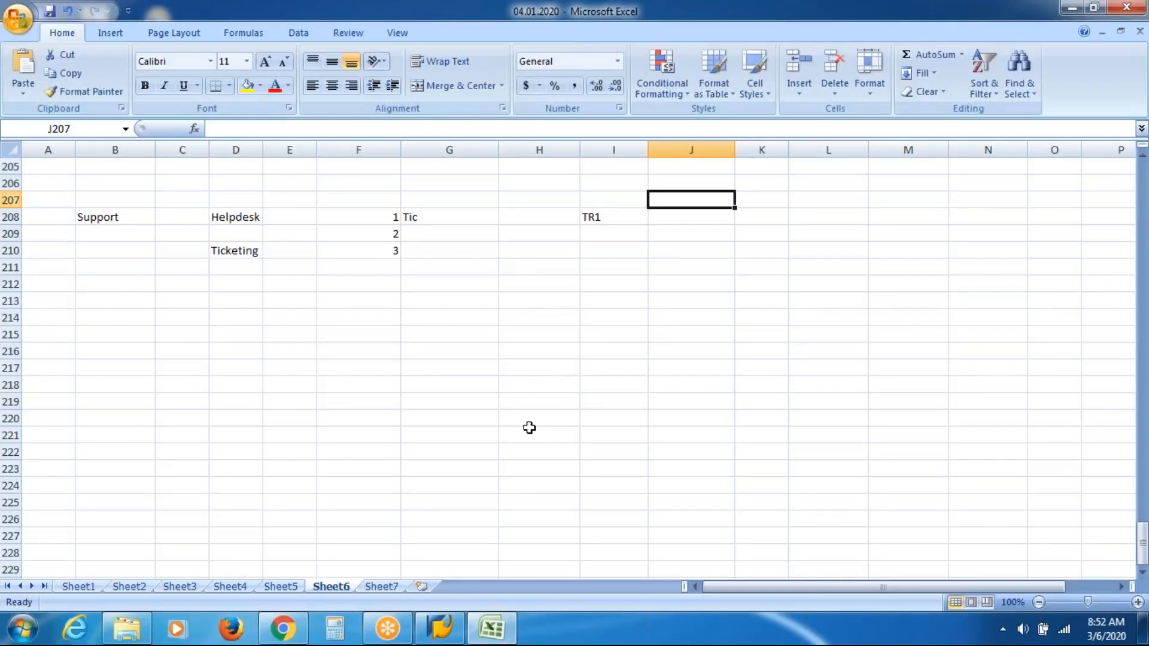
text(Test)
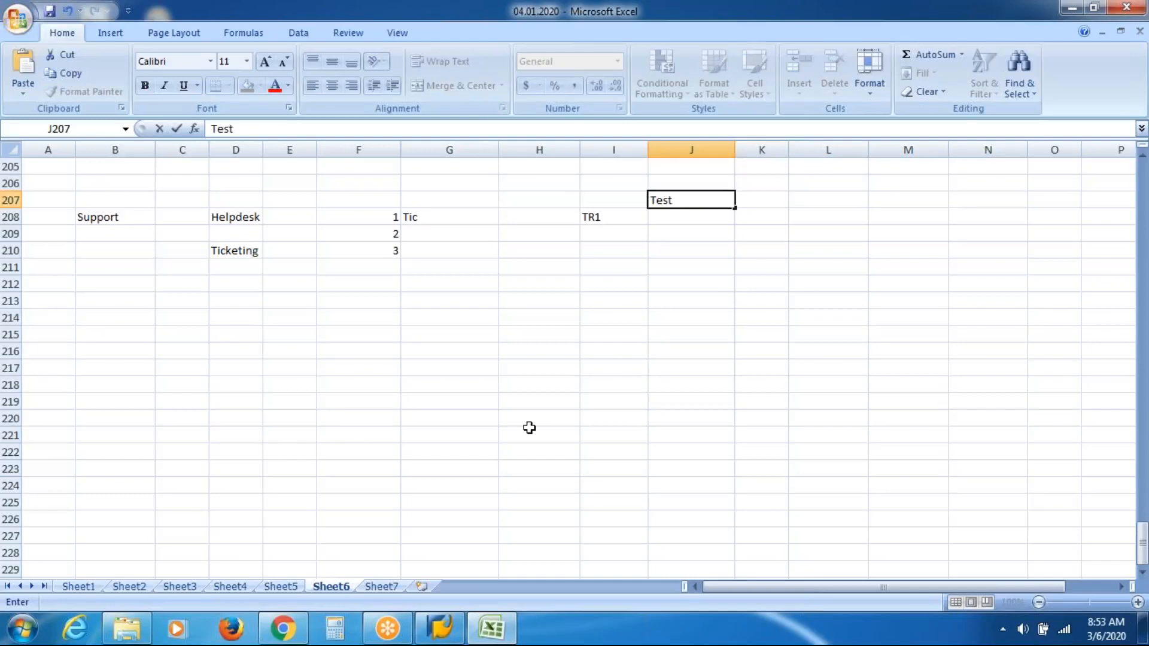
key(Tab)
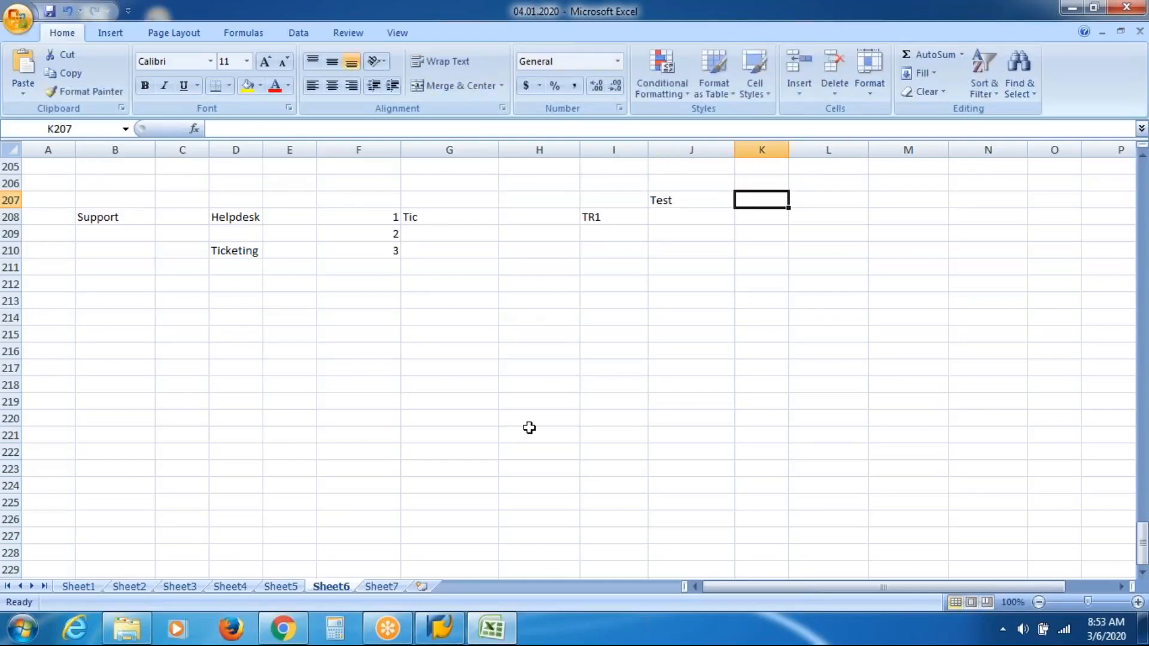
text(Qual)
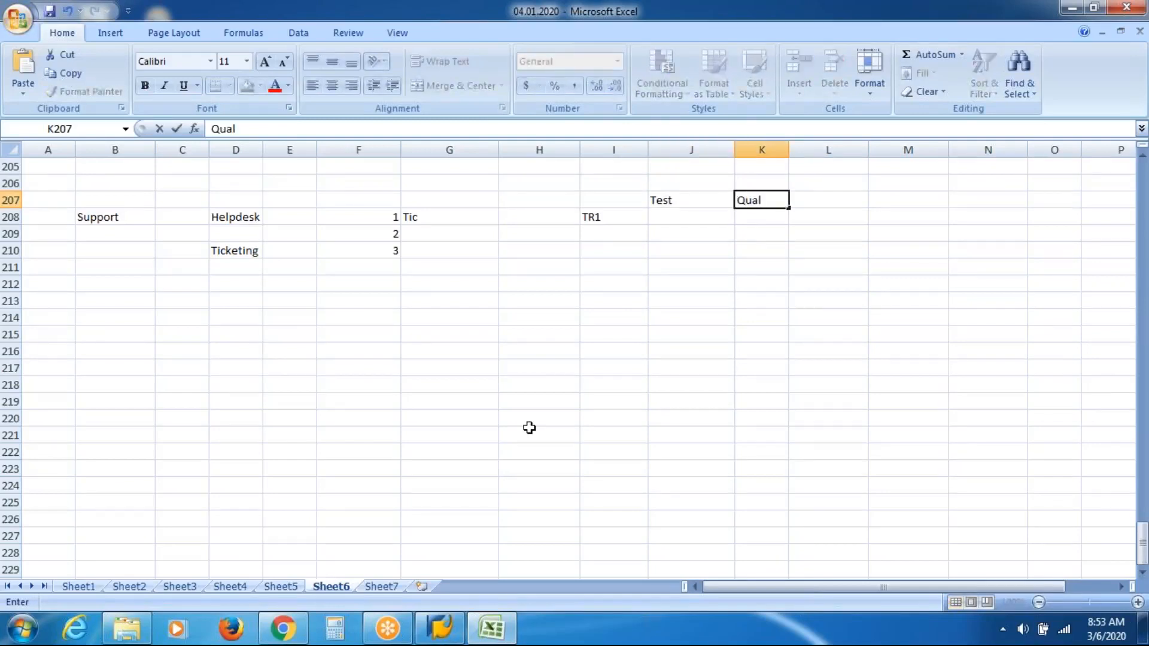
key(Return)
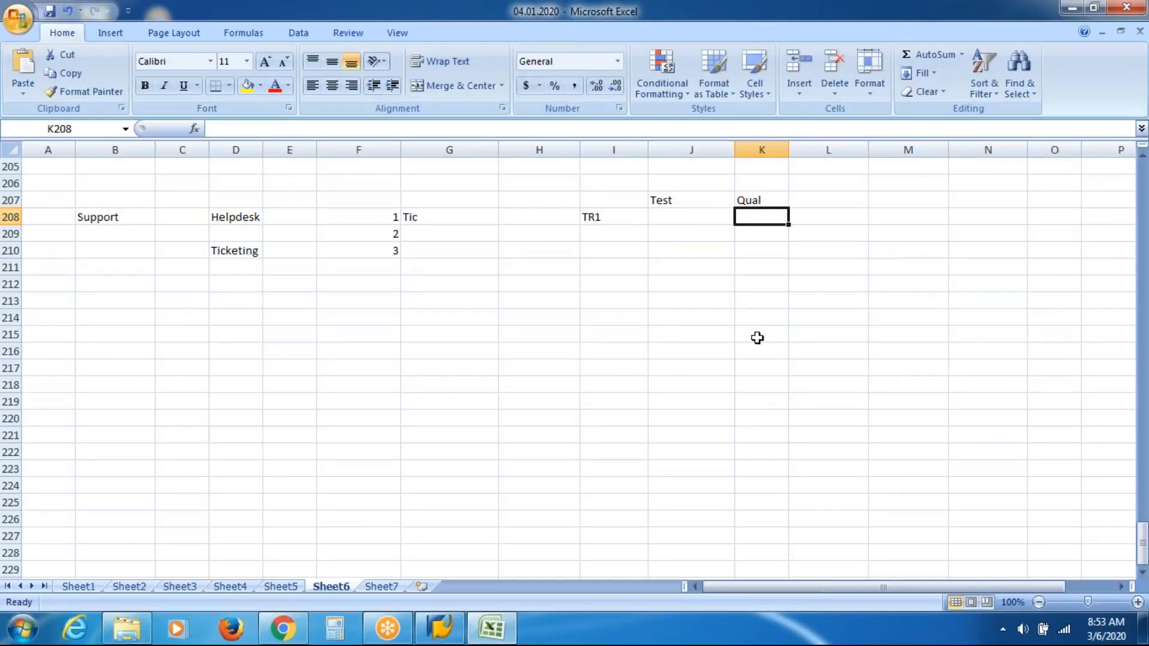
key(Up)
key(Right)
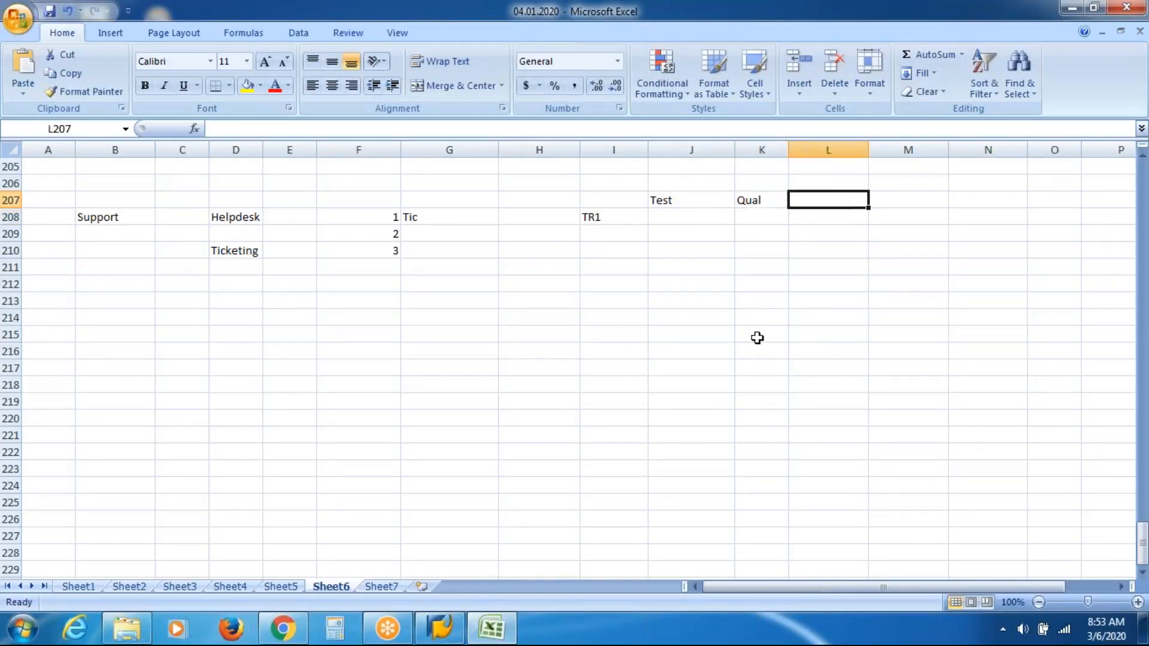
text(Prod)
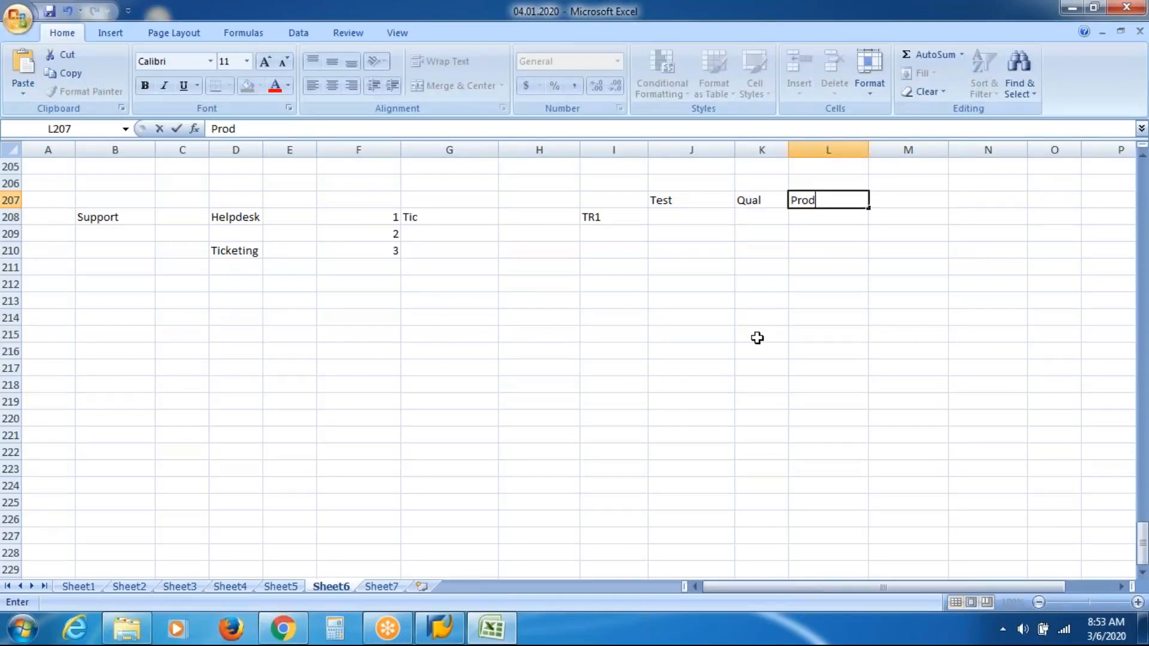
key(Return)
Step: Step along row 208 from TR1 across the Test, Qual and Prod columns
key(Left)
key(Left)
key(Left)
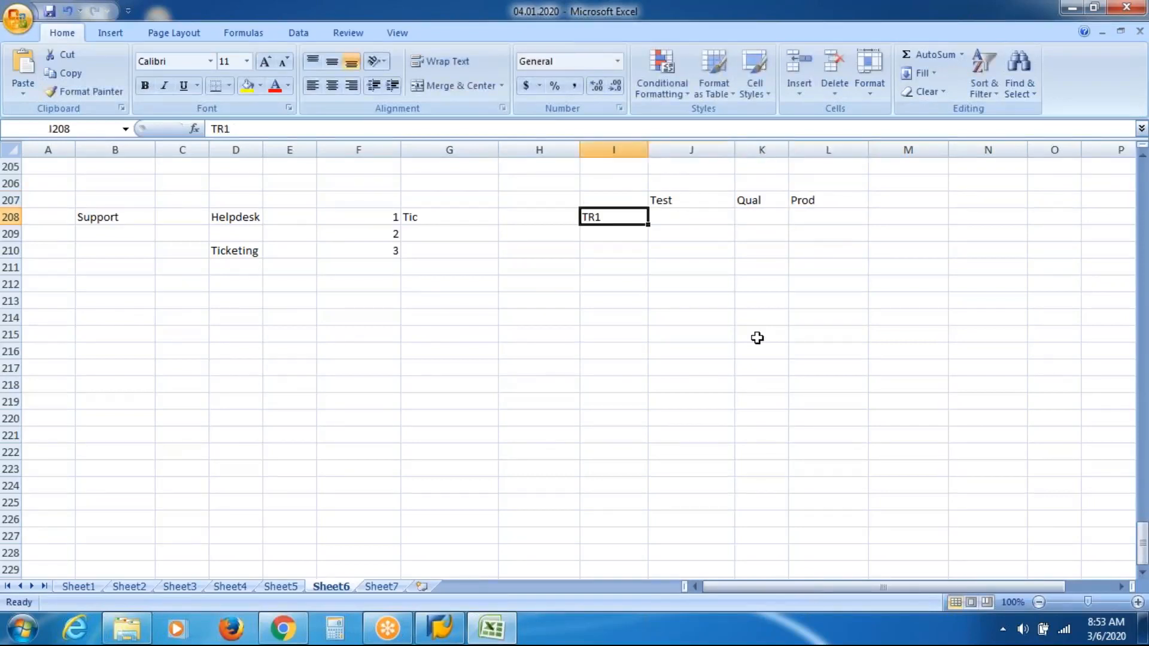
key(Right)
key(Right)
key(Right)
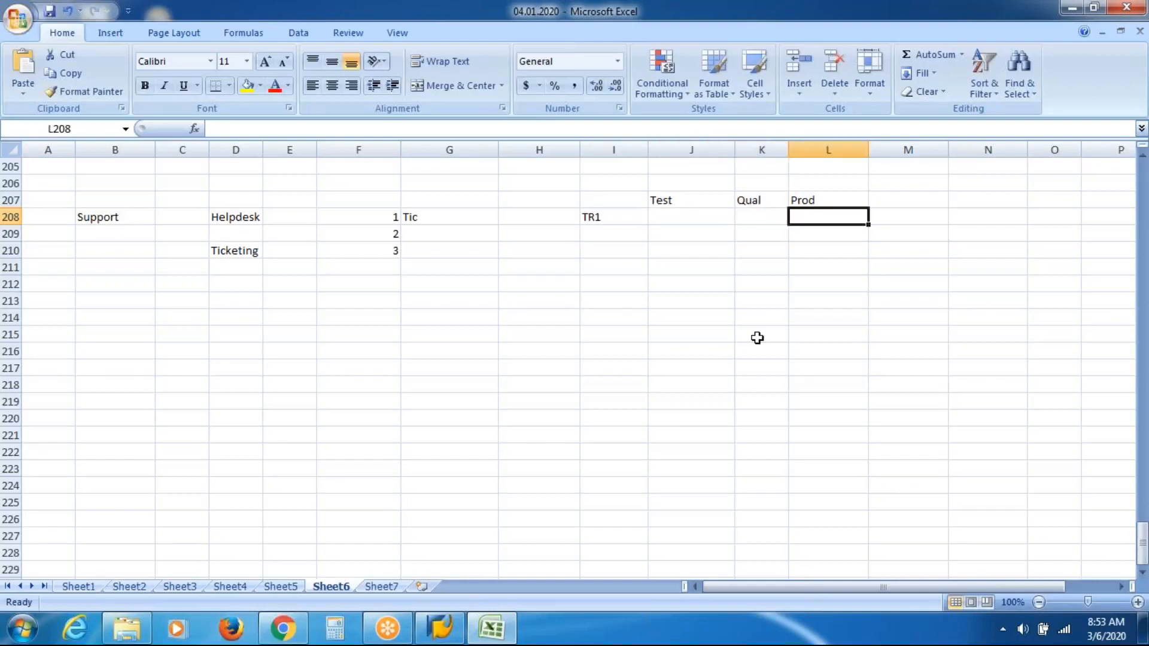
key(Left)
key(Left)
key(Left)
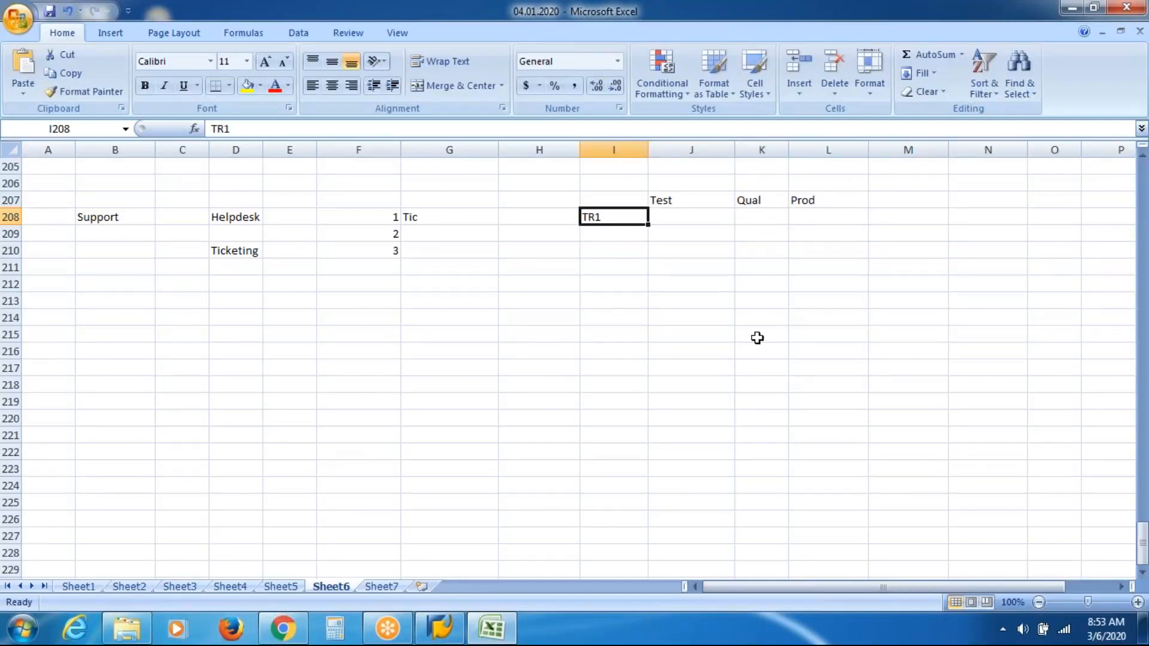
key(Right)
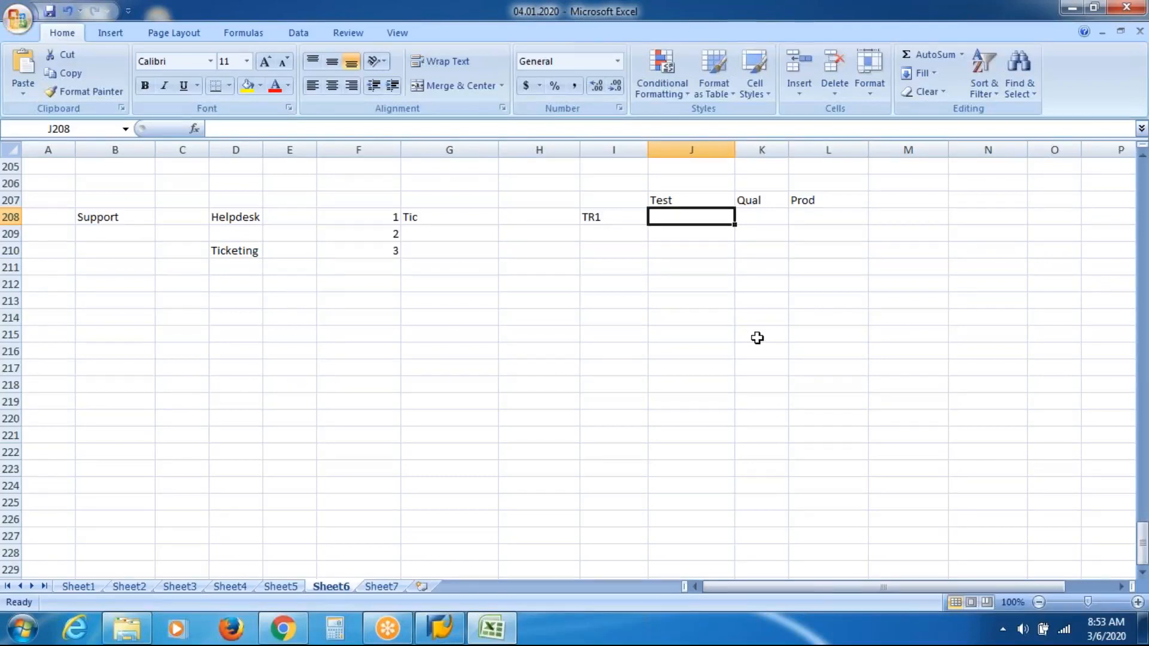
key(Right)
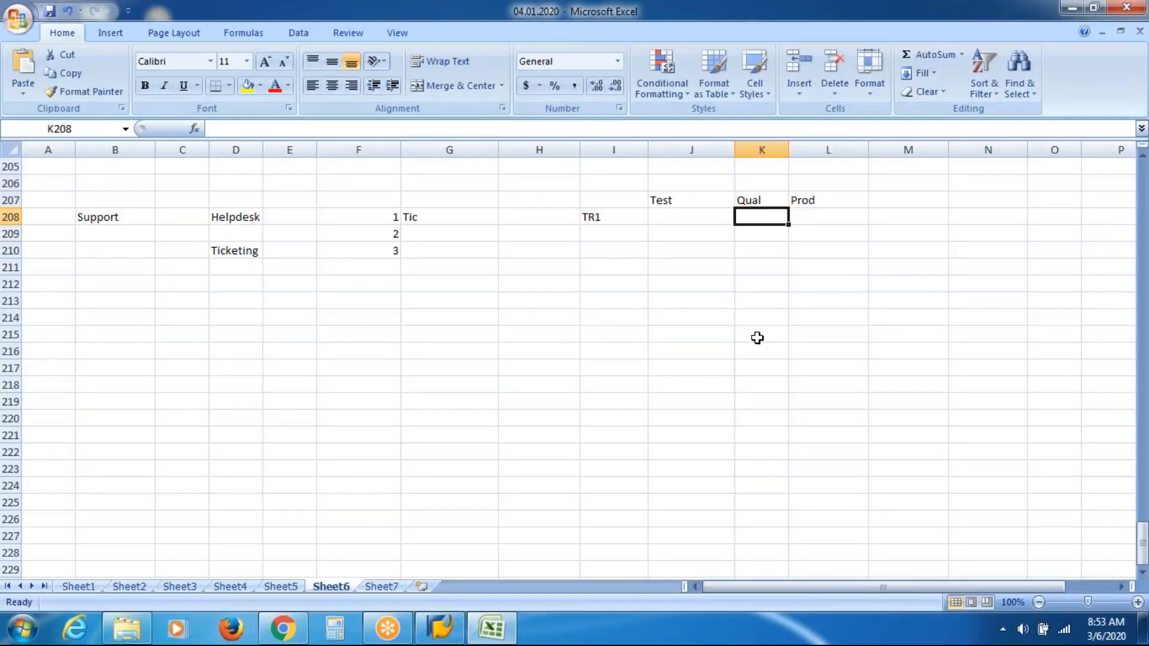
Step: Enter Closed in M208 after the Prod column of the TR1 row
key(Right)
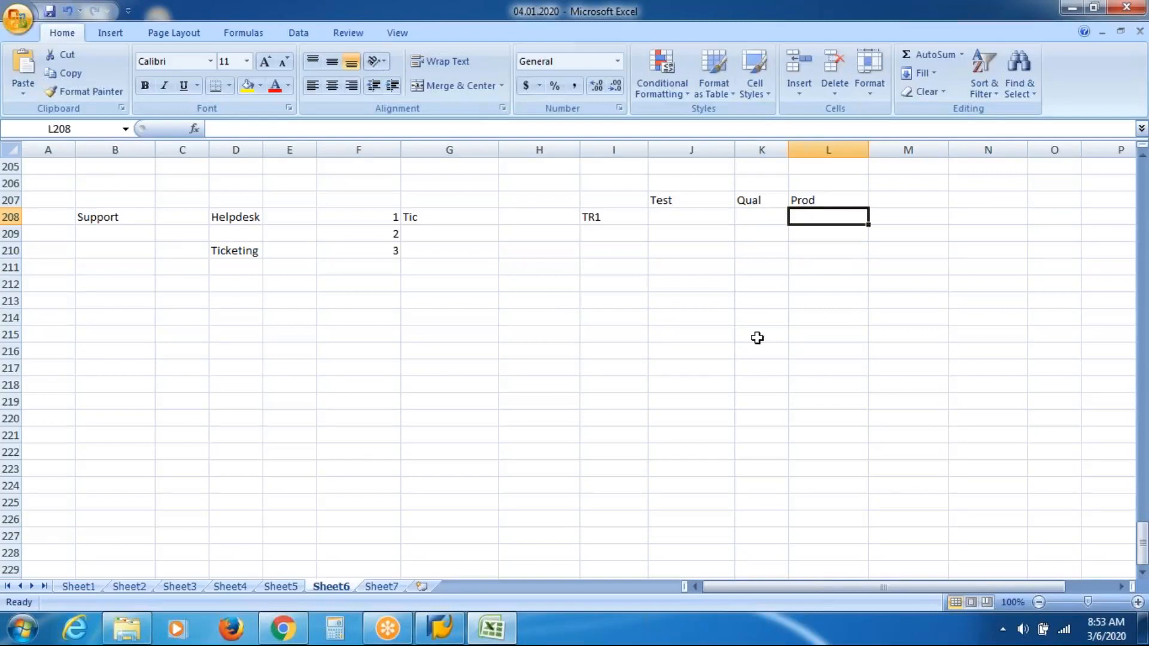
click(464, 237)
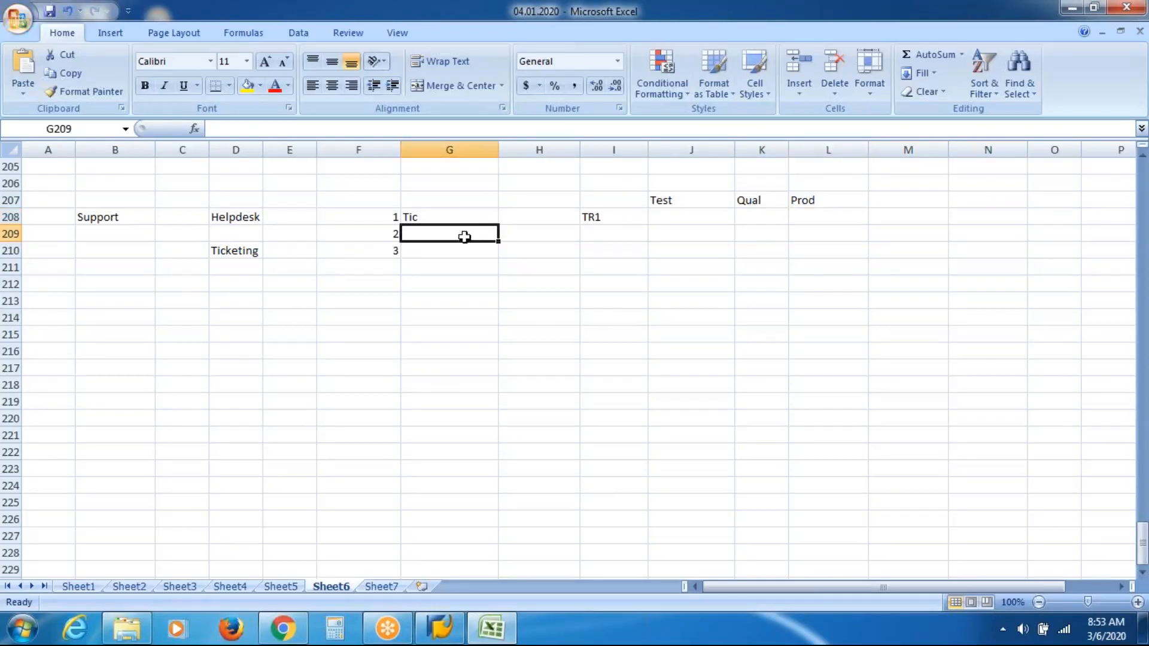
click(920, 214)
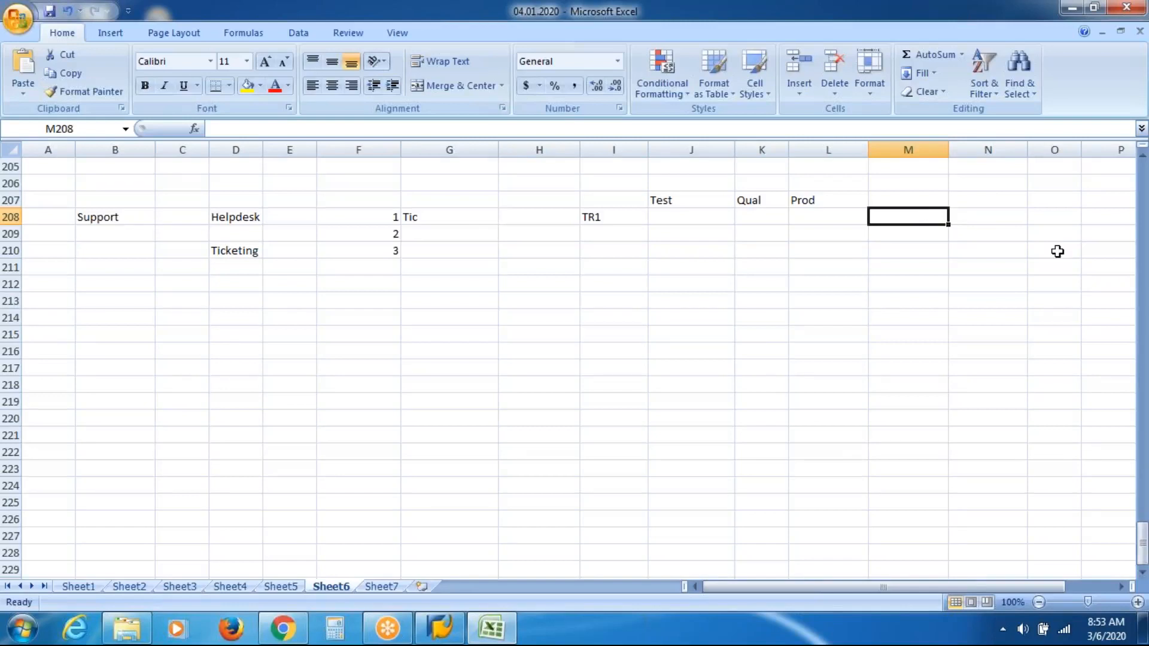
text(Closed)
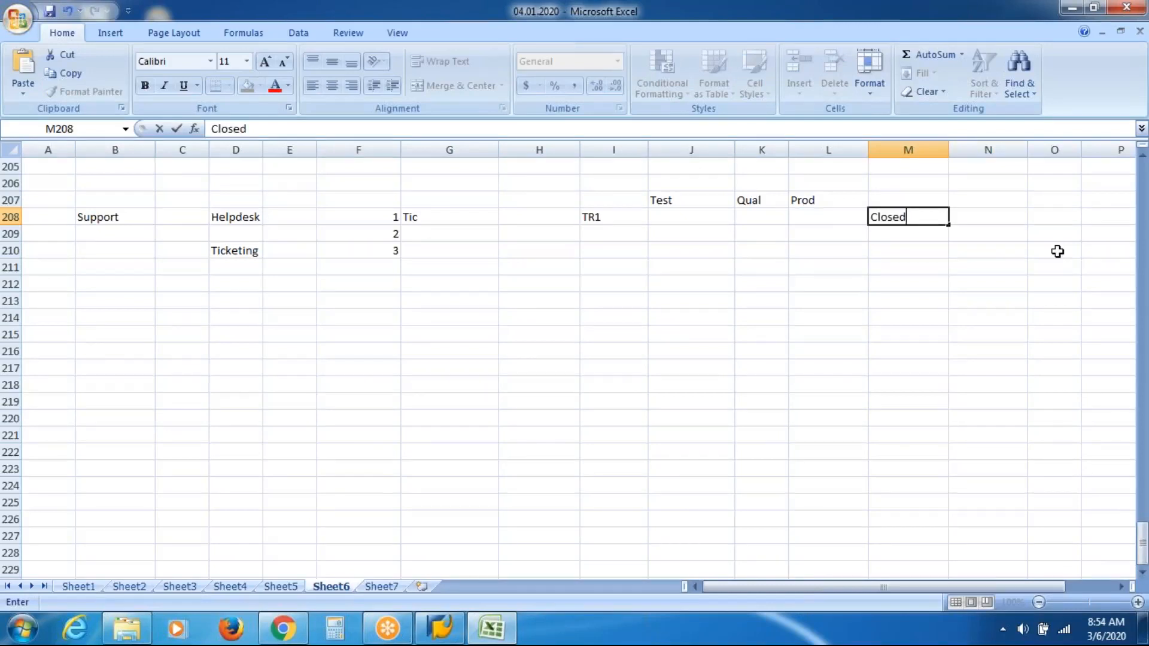
key(Tab)
Step: Step along row 209 from G209 across the TR1, Test, Qual, Prod and Closed columns
key(shift+Tab)
key(Left)
key(Left)
key(Left)
key(Left)
key(Left)
key(Left)
key(Left)
key(Down)
key(Right)
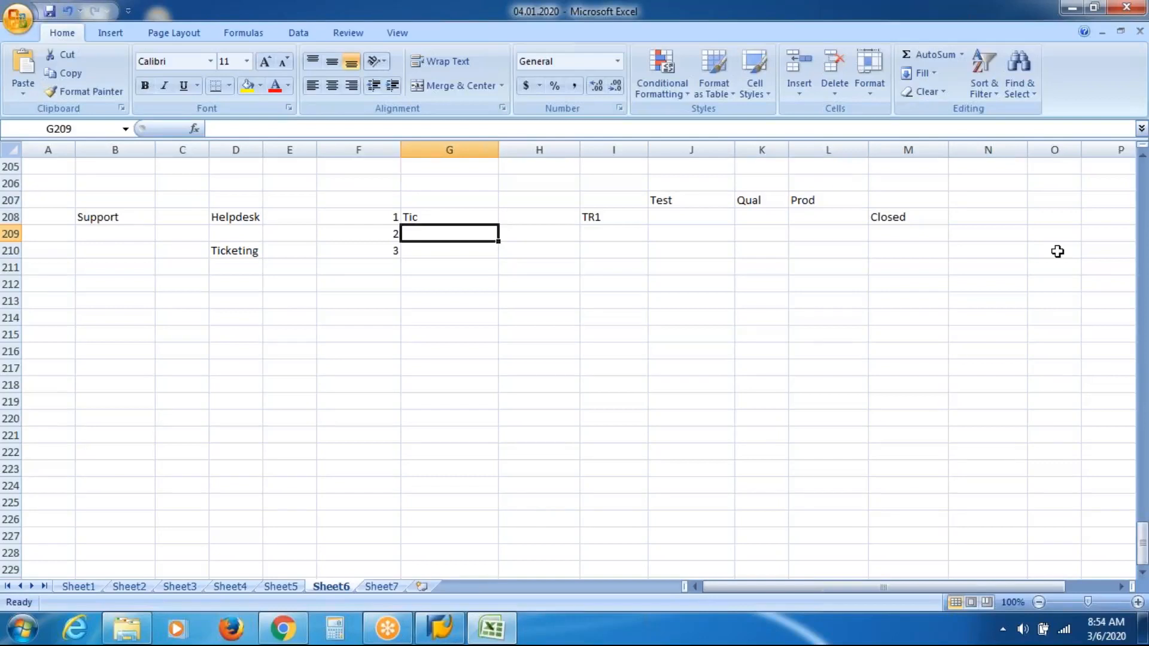
key(Right)
key(Right)
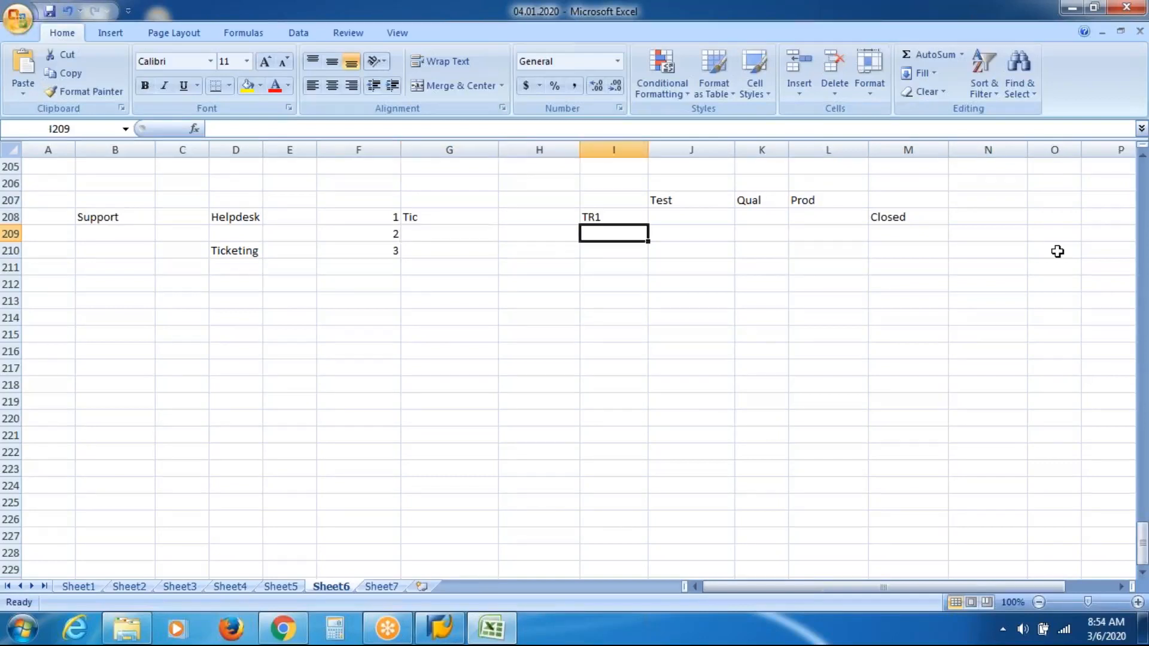
key(Right)
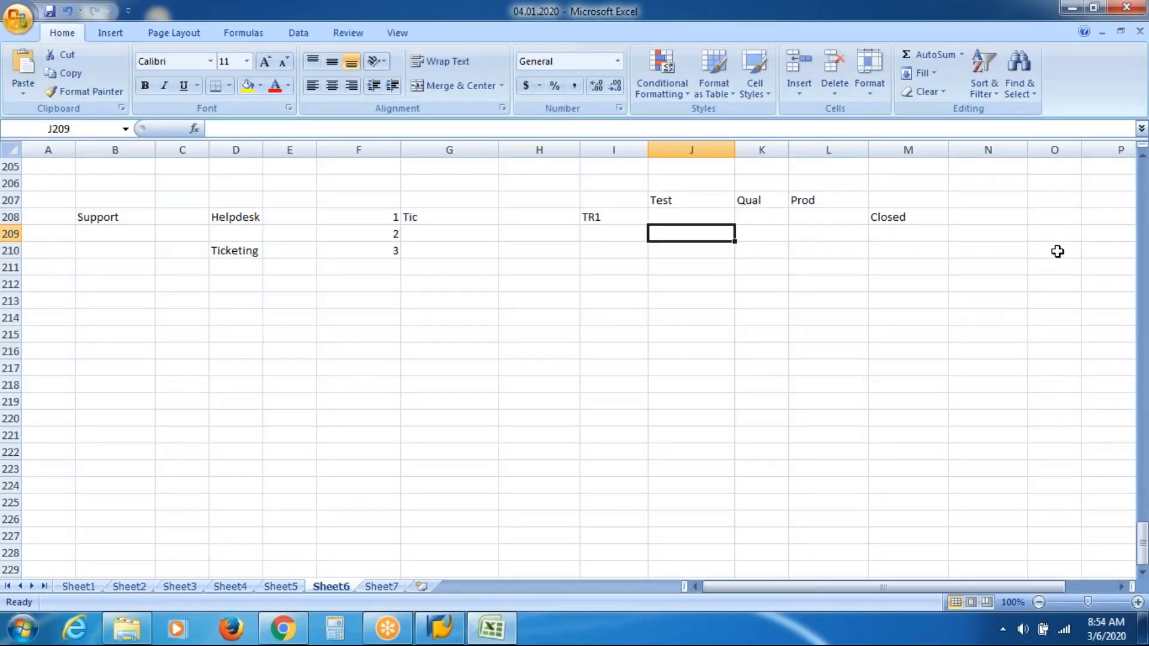
key(Right)
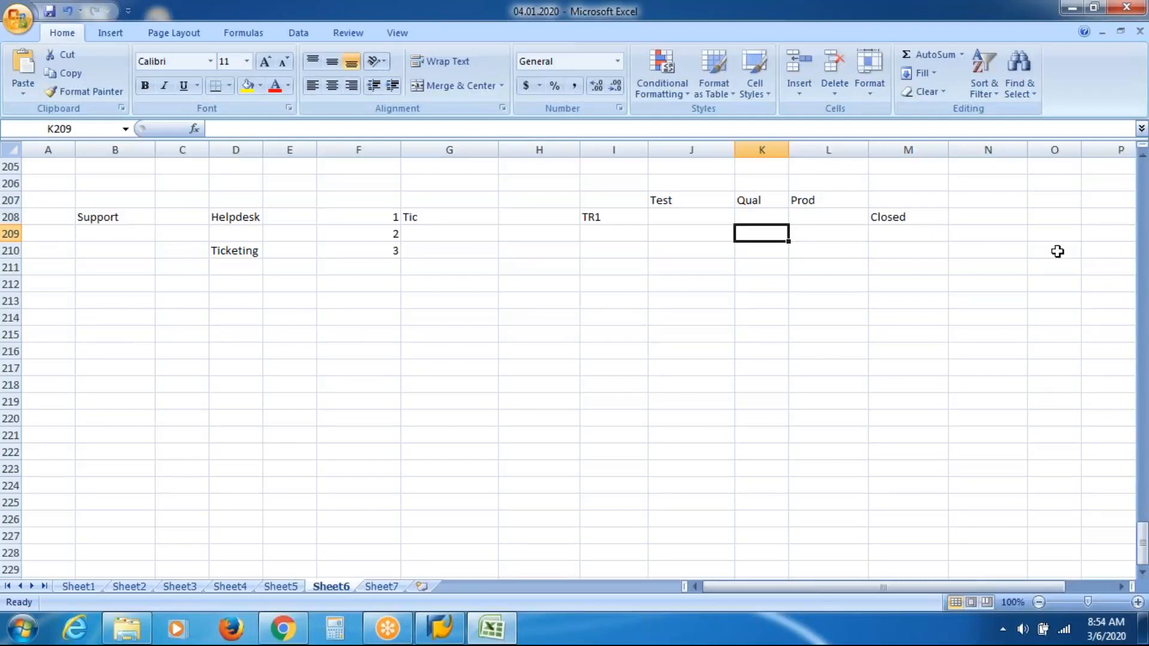
key(Right)
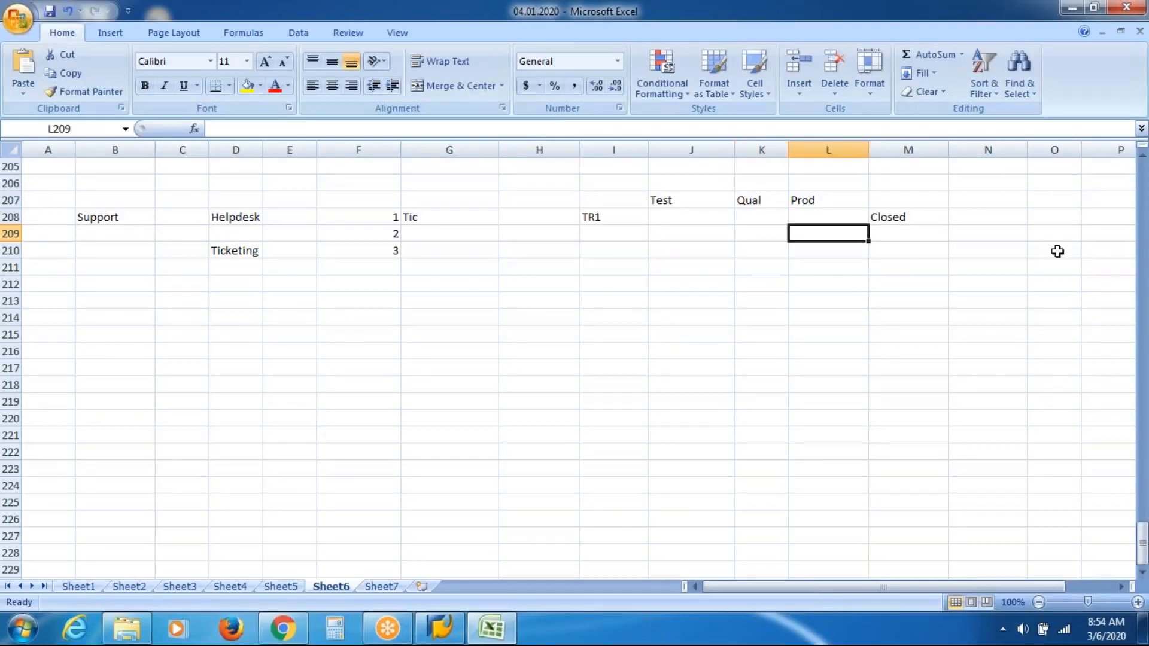
key(Right)
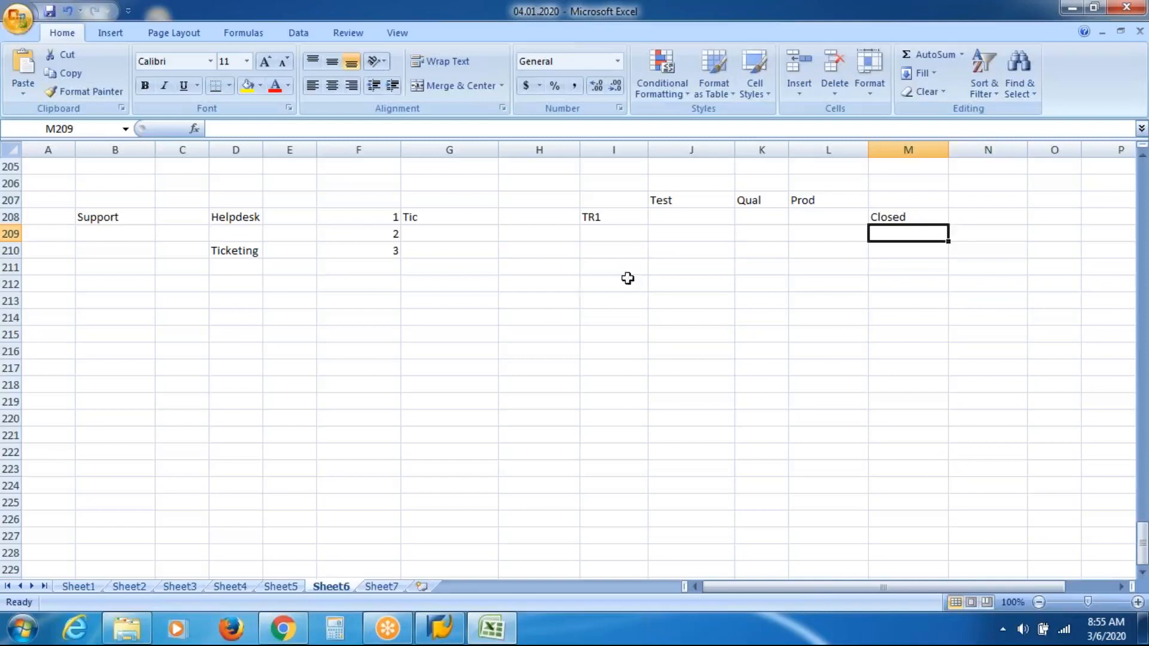
Step: Start a module list by entering ORG in D215 and PA in D217
click(196, 337)
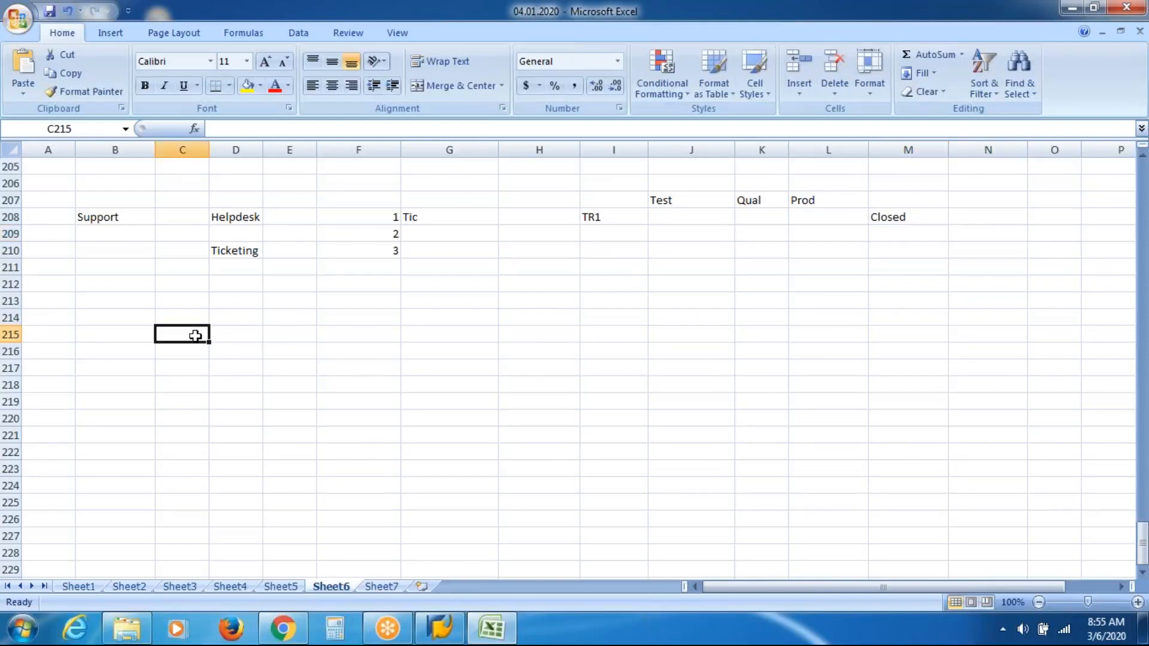
key(Right)
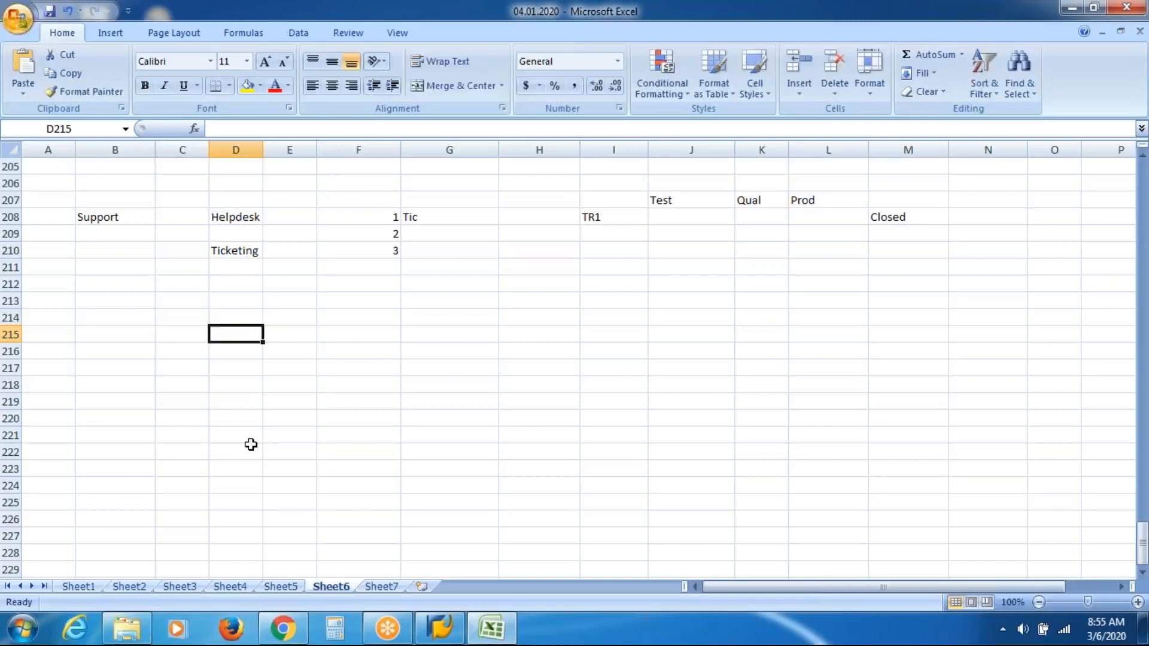
text(ORG)
key(Return)
key(Return)
text(PA)
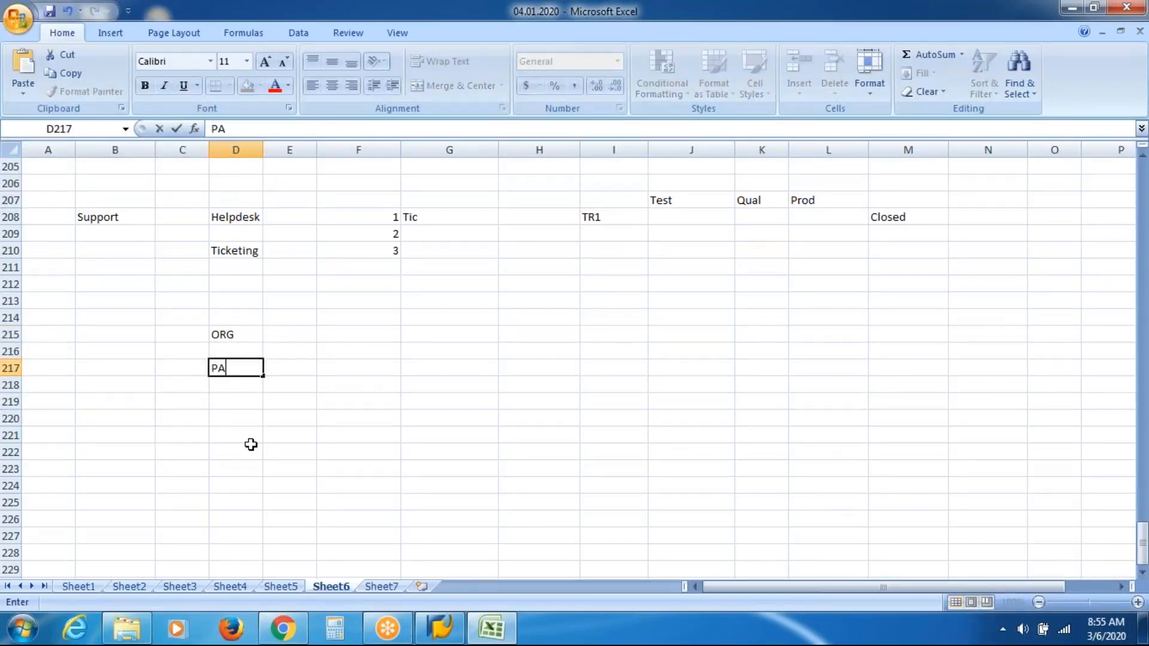
key(Return)
key(Return)
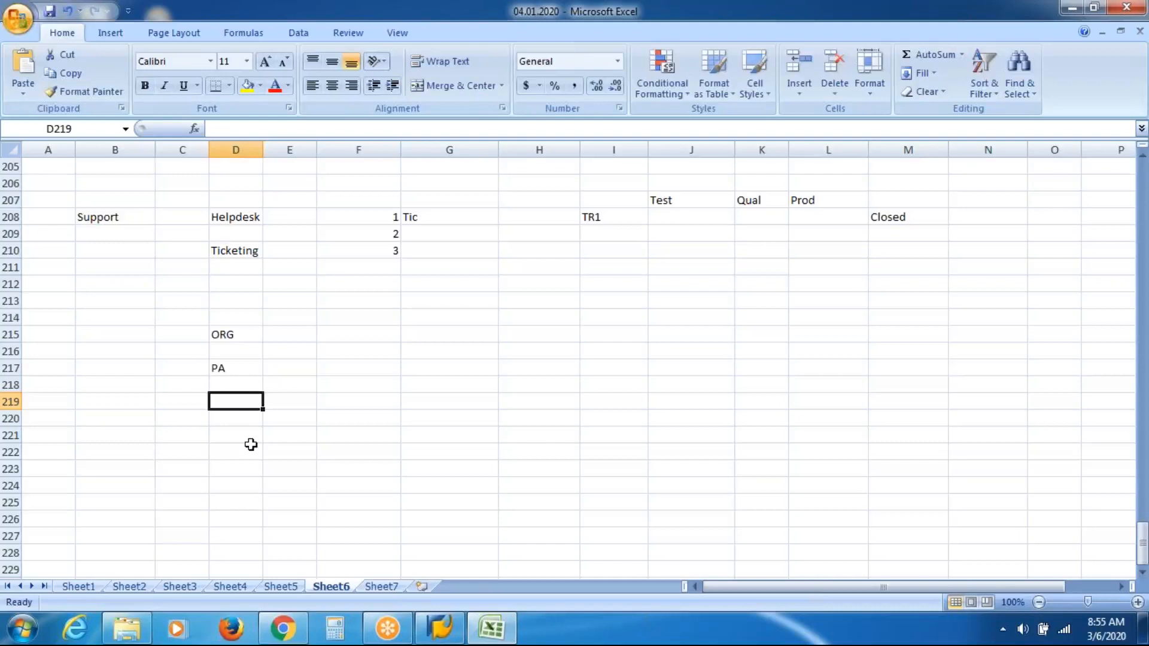
Step: Continue the module list with TM in D219, BE in D221 and PY in D223
text(TM)
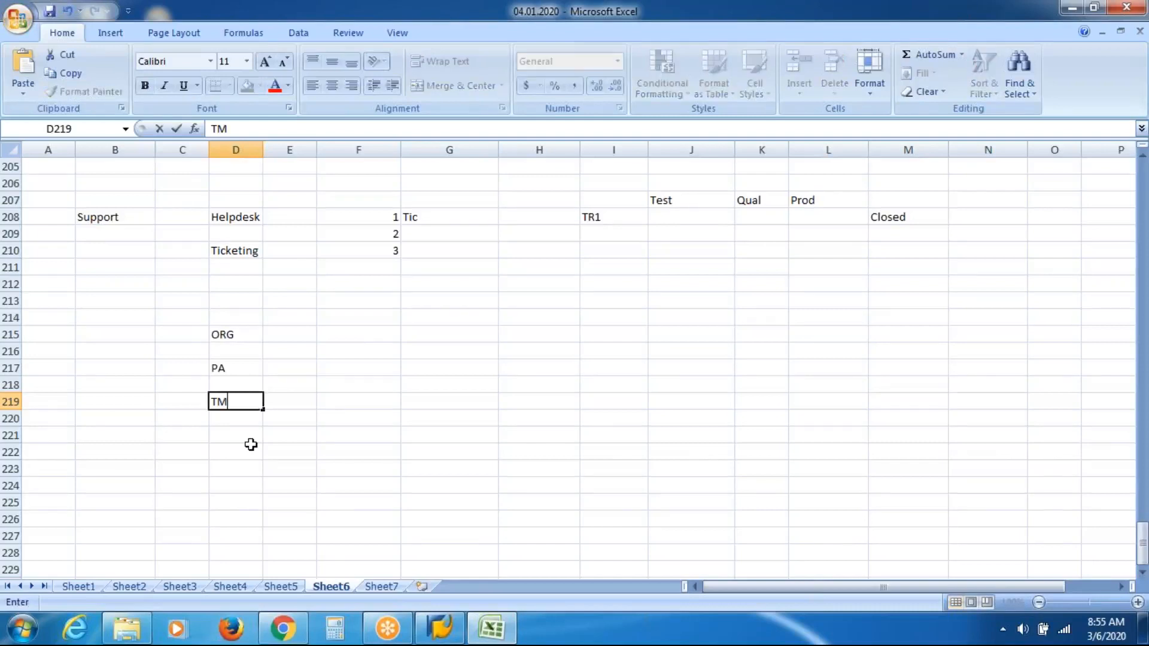
key(Return)
key(Return)
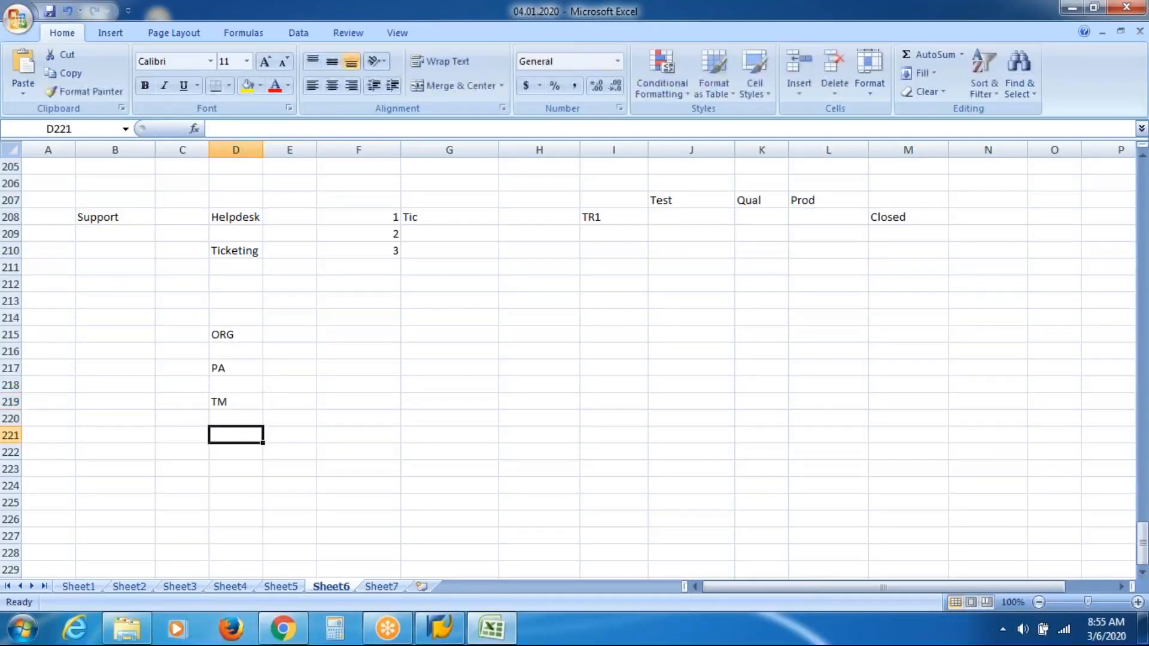
text(BE)
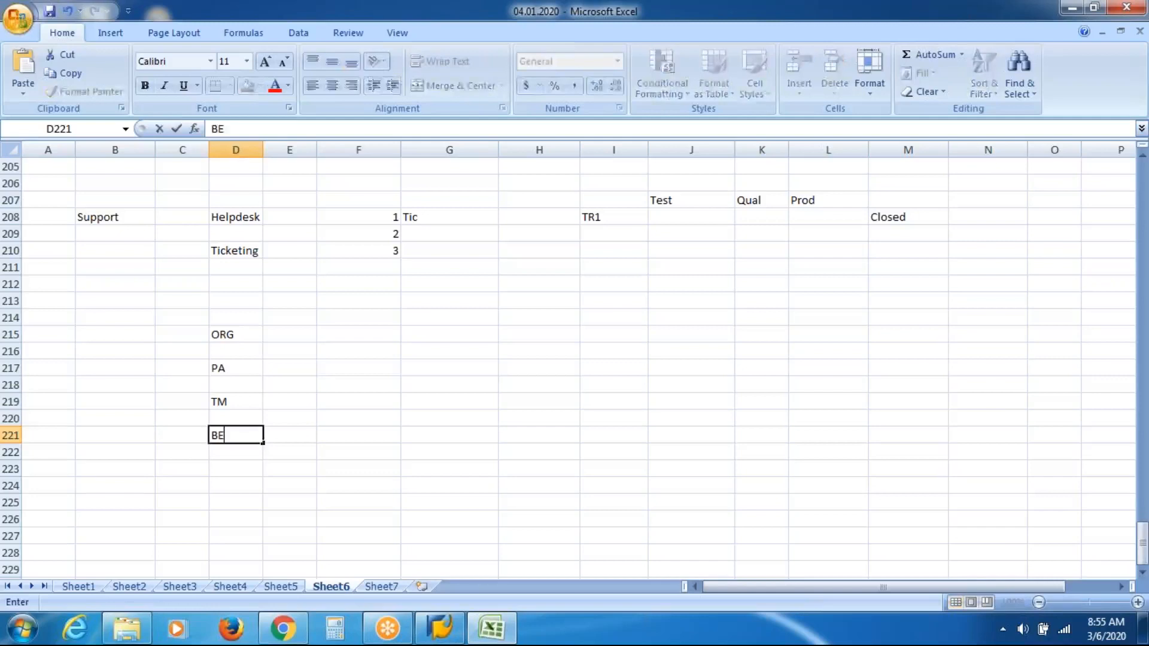
key(Return)
key(Return)
text(PY)
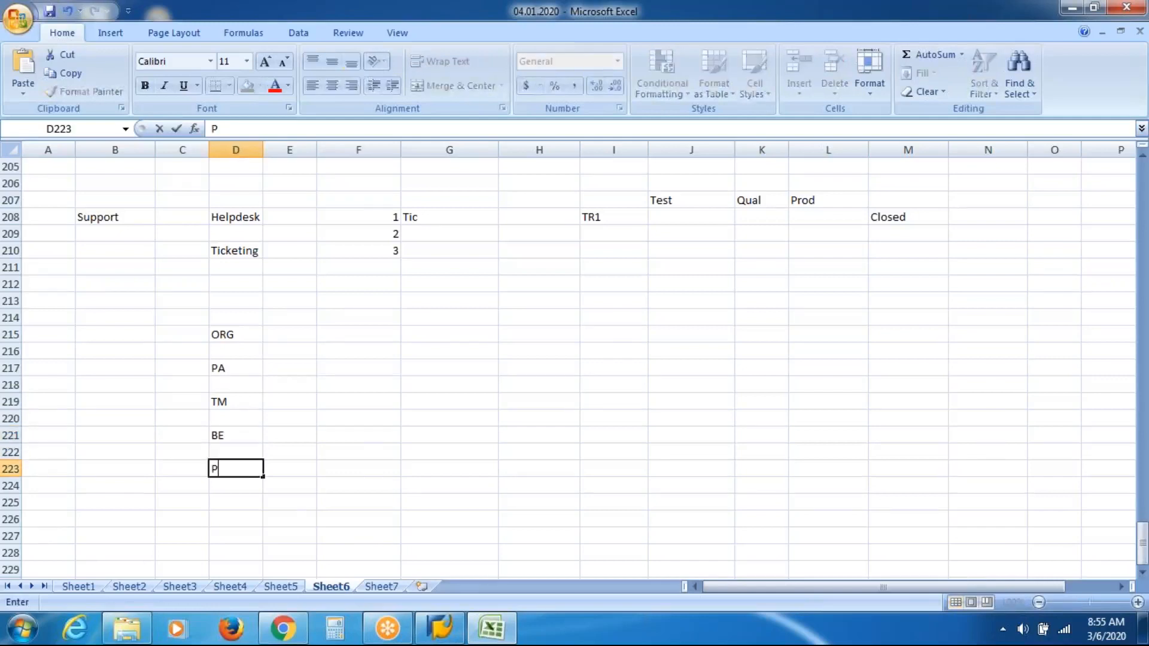
key(Right)
key(Right)
key(Right)
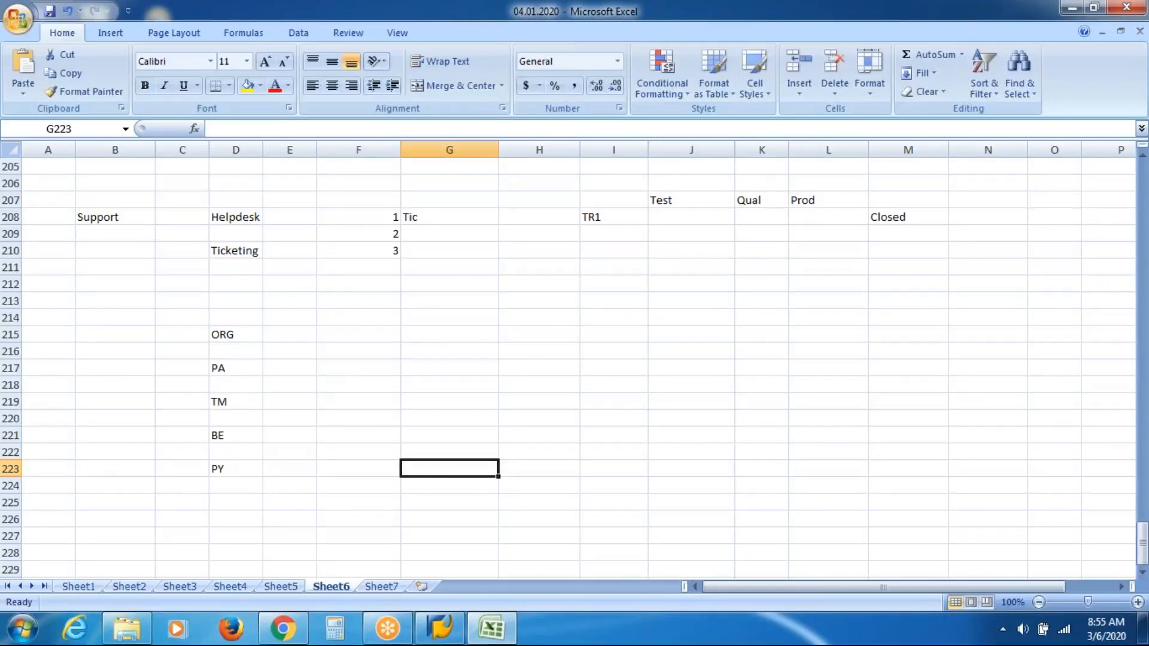
click(384, 638)
click(384, 638)
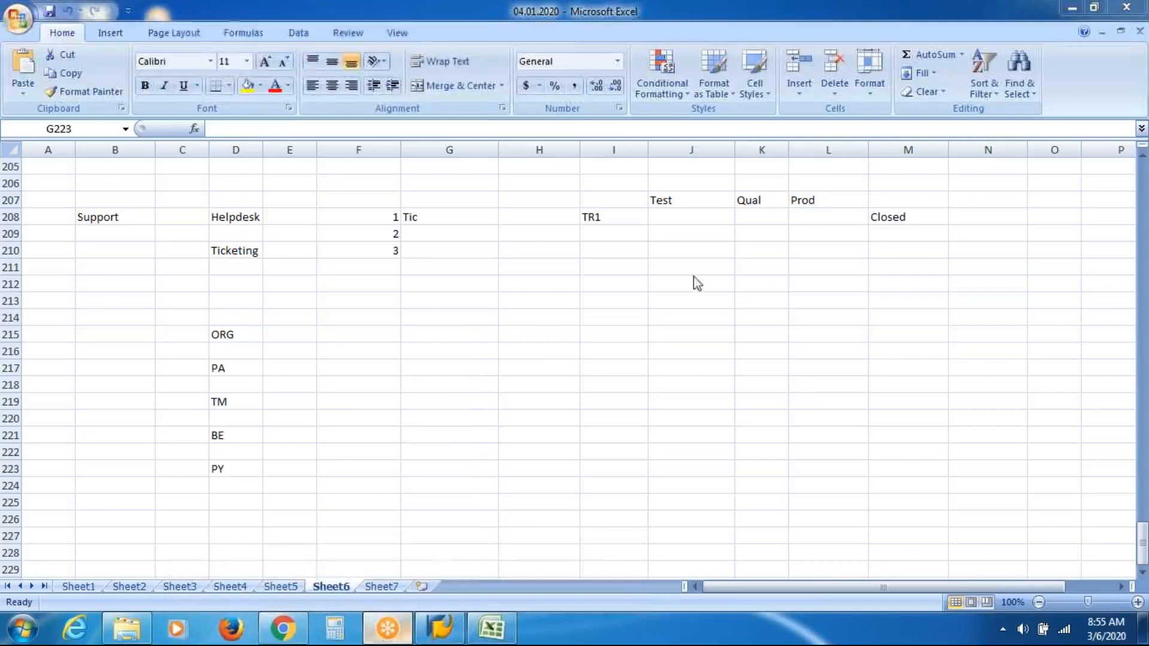